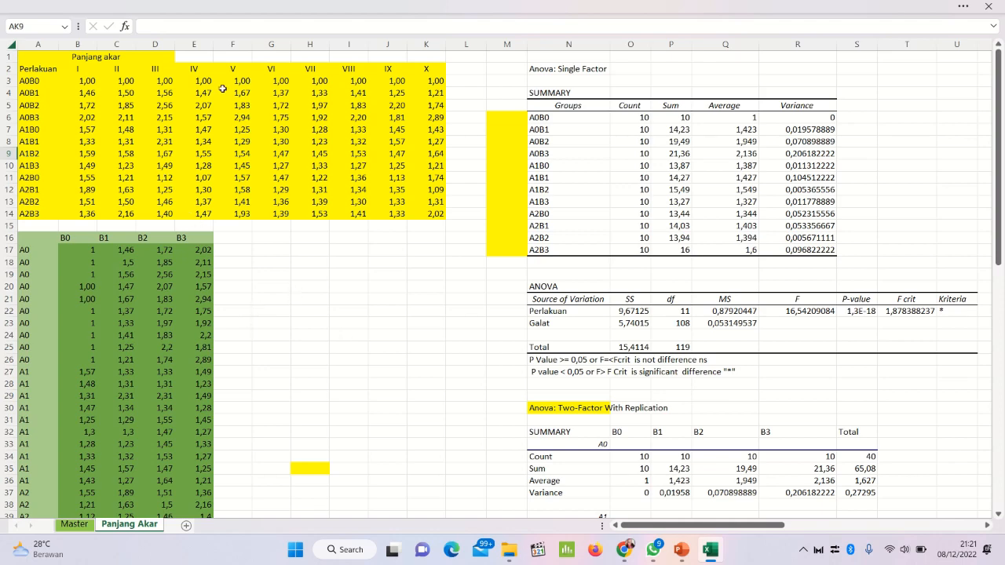
{"action": "scroll", "coordinate": [300, 310], "scroll_direction": "down", "scroll_amount": 2}
{"action": "scroll", "coordinate": [301, 310], "scroll_direction": "up", "scroll_amount": 2}
{"action": "scroll", "coordinate": [307, 364], "scroll_direction": "down", "scroll_amount": 2}
{"action": "scroll", "coordinate": [308, 363], "scroll_direction": "up", "scroll_amount": 2}
{"action": "scroll", "coordinate": [205, 251], "scroll_direction": "down", "scroll_amount": 2}
{"action": "scroll", "coordinate": [205, 251], "scroll_direction": "up", "scroll_amount": 2}
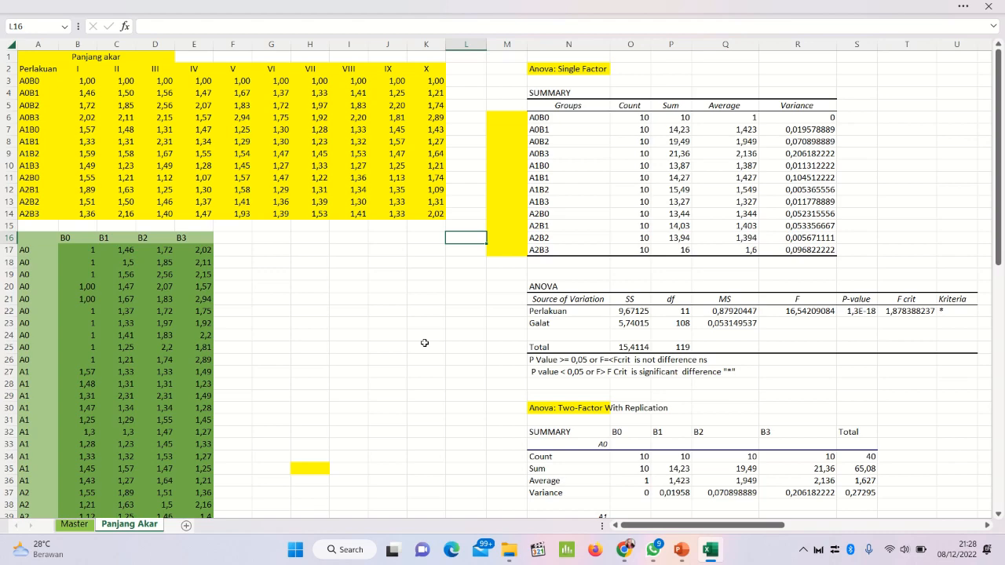
Step: Review the treatment codes in A3:A14, the rearranged A-by-B data table and the heading of the Anova: Two-Factor With Replication output
{"action": "scroll", "coordinate": [565, 195], "scroll_direction": "down", "scroll_amount": 2}
{"action": "scroll", "coordinate": [566, 194], "scroll_direction": "up", "scroll_amount": 2}
{"action": "left_click_drag", "start_coordinate": [37, 80], "coordinate": [28, 217]}
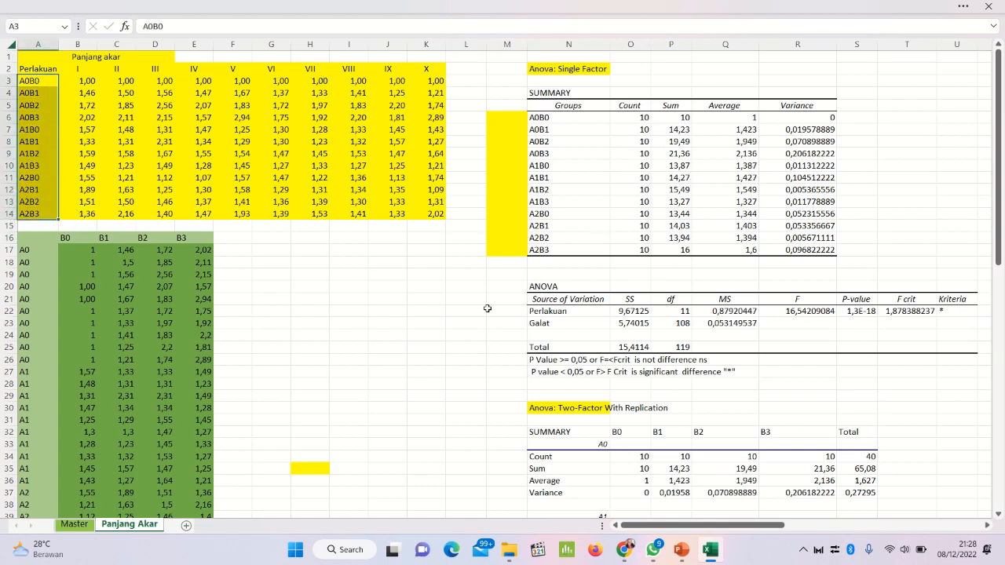
{"action": "left_click", "coordinate": [395, 383]}
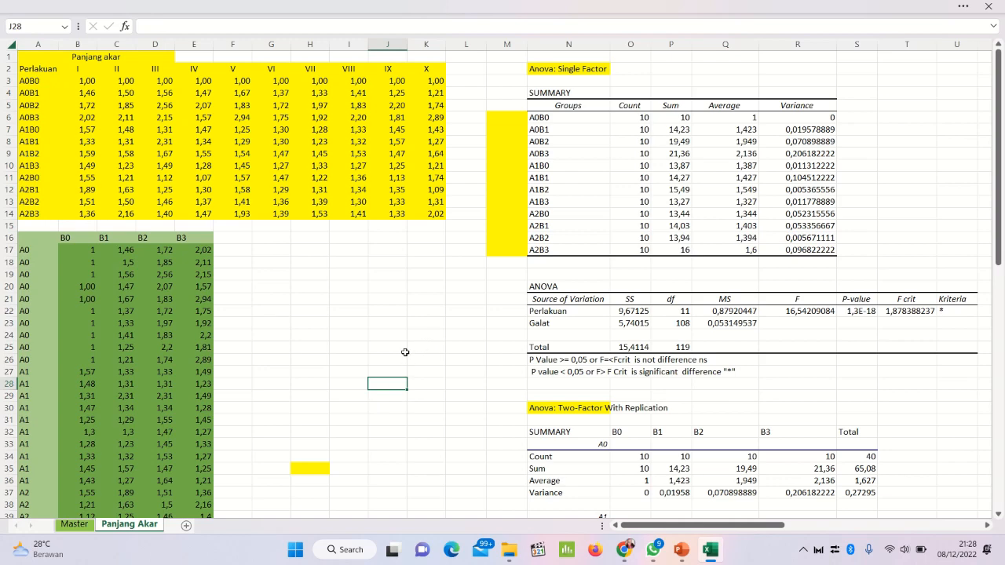
{"action": "scroll", "coordinate": [111, 286], "scroll_direction": "down", "scroll_amount": 2}
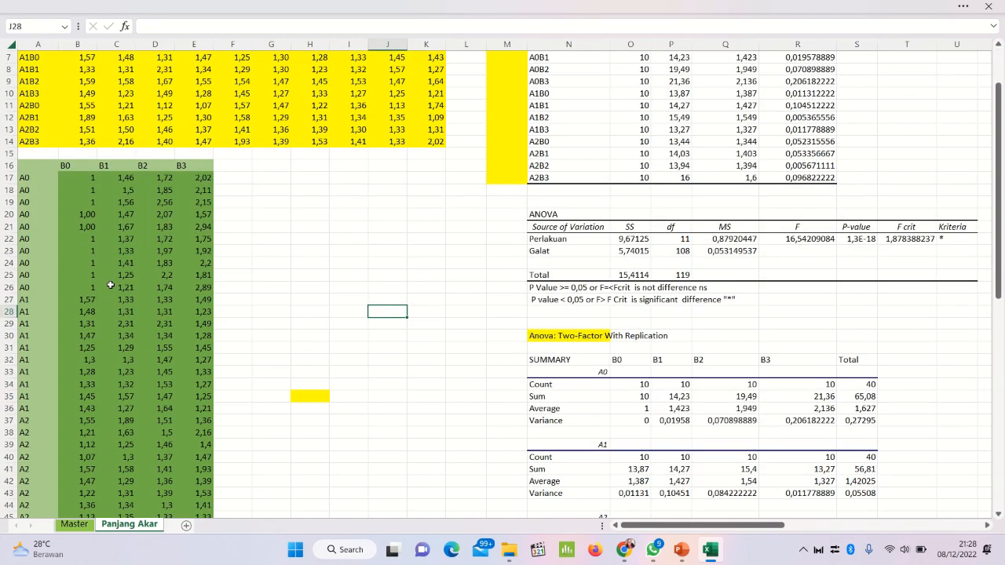
{"action": "scroll", "coordinate": [110, 286], "scroll_direction": "down", "scroll_amount": 2}
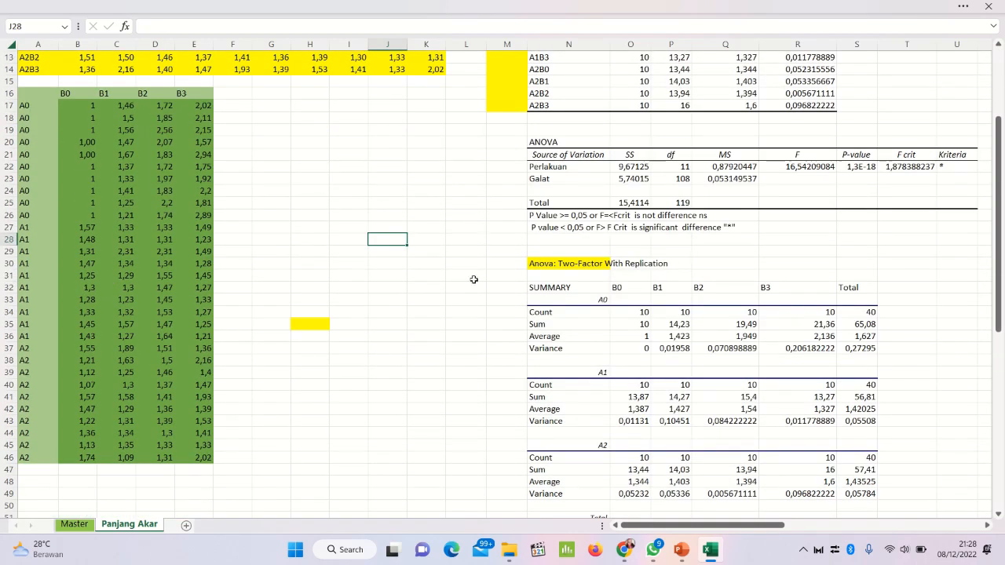
{"action": "left_click", "coordinate": [534, 265]}
{"action": "scroll", "coordinate": [518, 274], "scroll_direction": "up", "scroll_amount": 4}
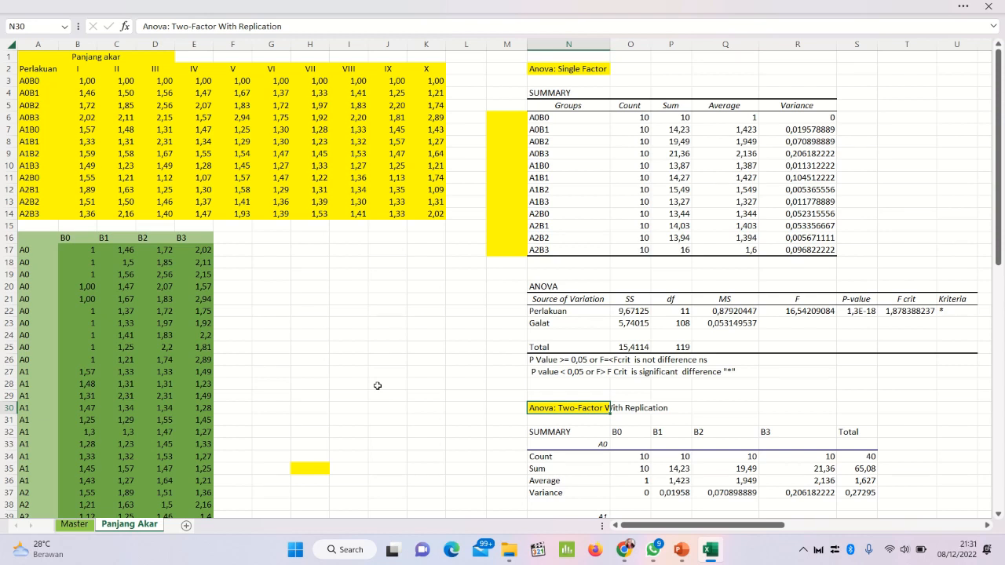
{"action": "mouse_move", "coordinate": [529, 2]}
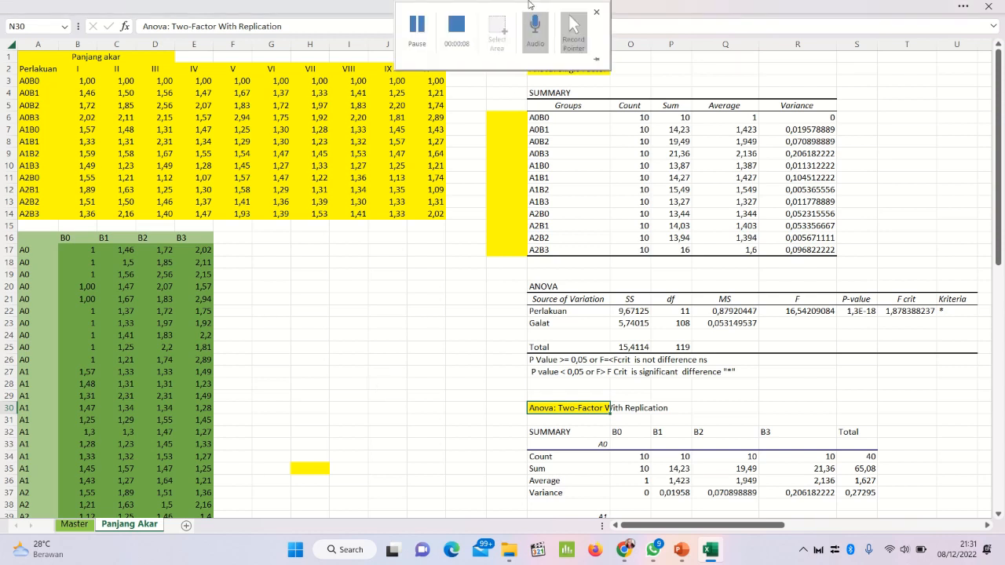
{"action": "left_click", "coordinate": [469, 33]}
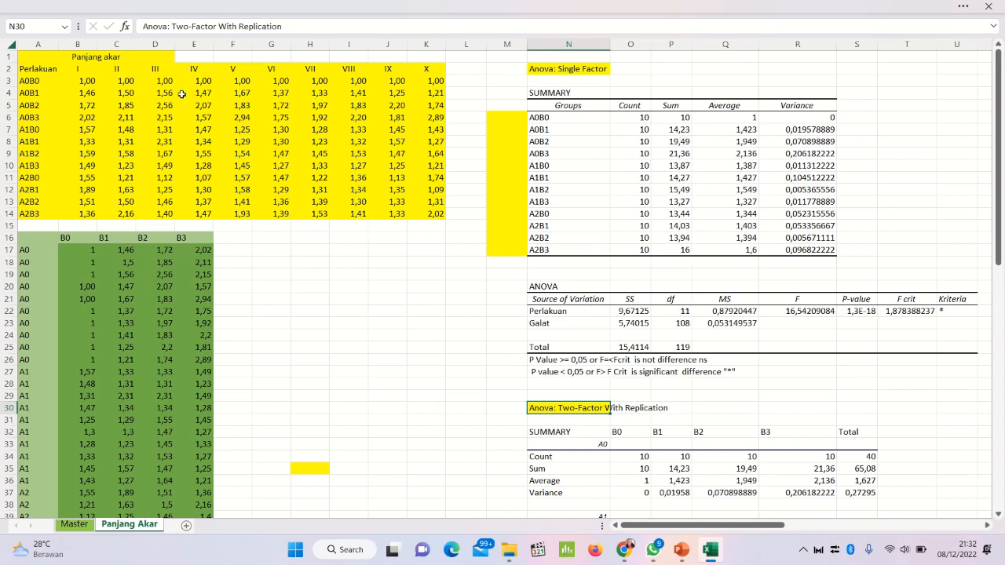
Step: Inspect cells in the yellow Panjang akar data table and the linked formulas in the green A-by-B table beneath it
{"action": "left_click", "coordinate": [116, 83]}
{"action": "left_click", "coordinate": [362, 157]}
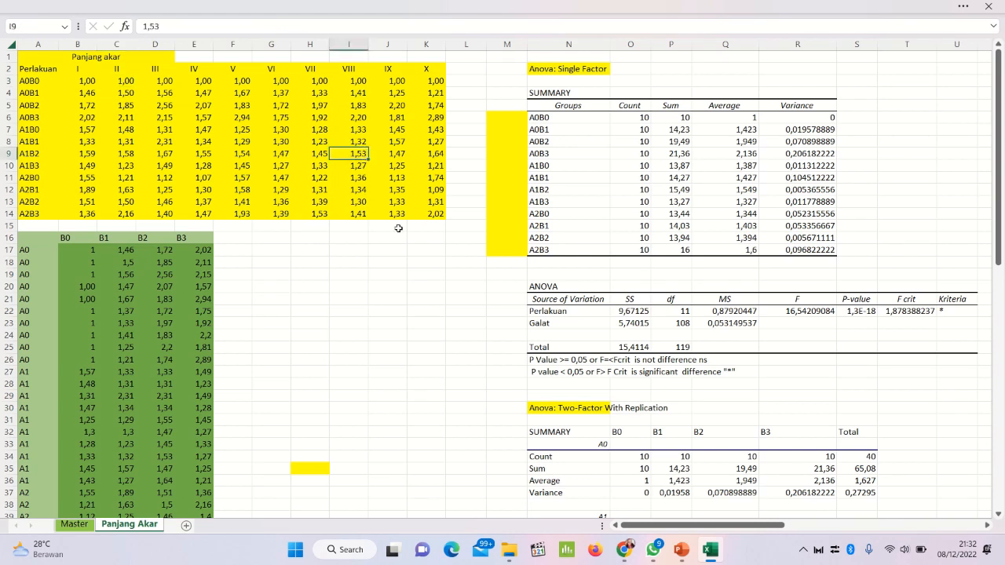
{"action": "left_click", "coordinate": [438, 174]}
{"action": "left_click", "coordinate": [315, 180]}
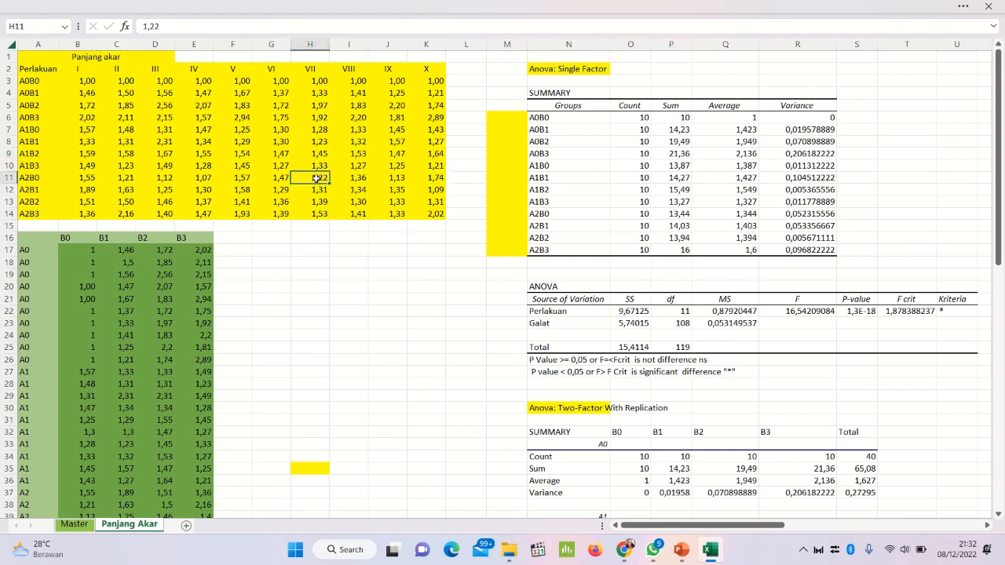
{"action": "left_click", "coordinate": [355, 129]}
{"action": "left_click", "coordinate": [329, 178]}
{"action": "left_click", "coordinate": [308, 130]}
{"action": "left_click", "coordinate": [101, 270]}
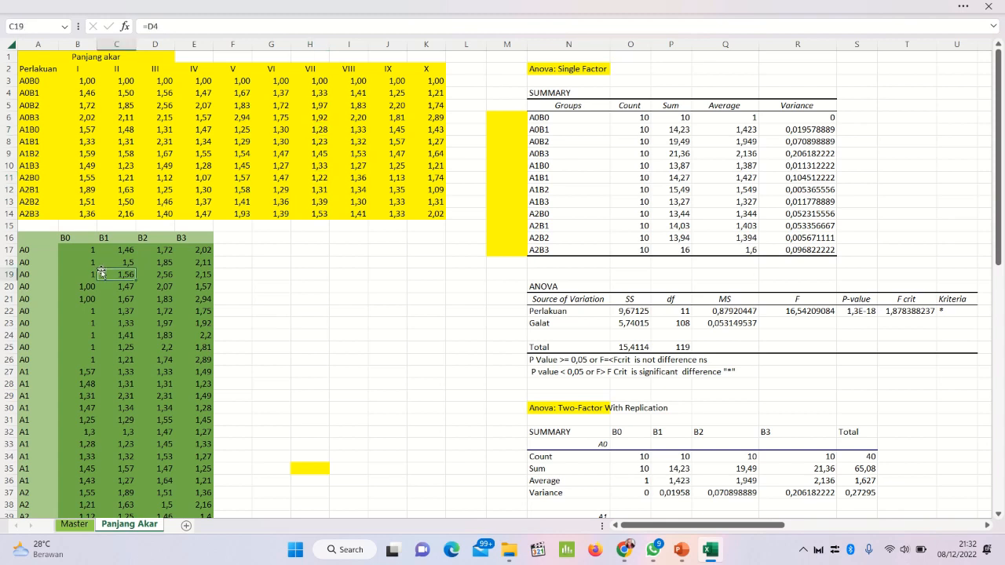
{"action": "left_click", "coordinate": [149, 371]}
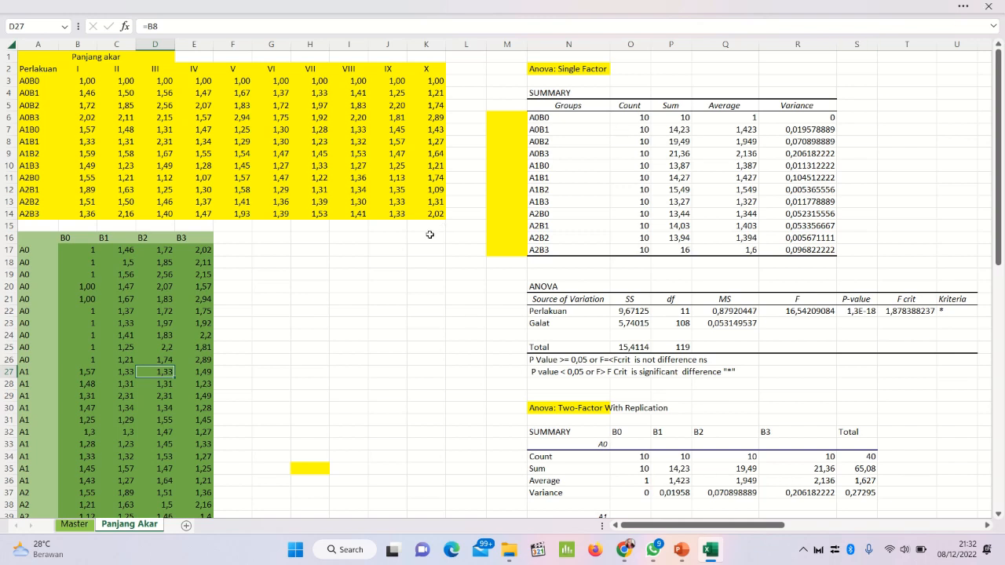
{"action": "left_click", "coordinate": [333, 116]}
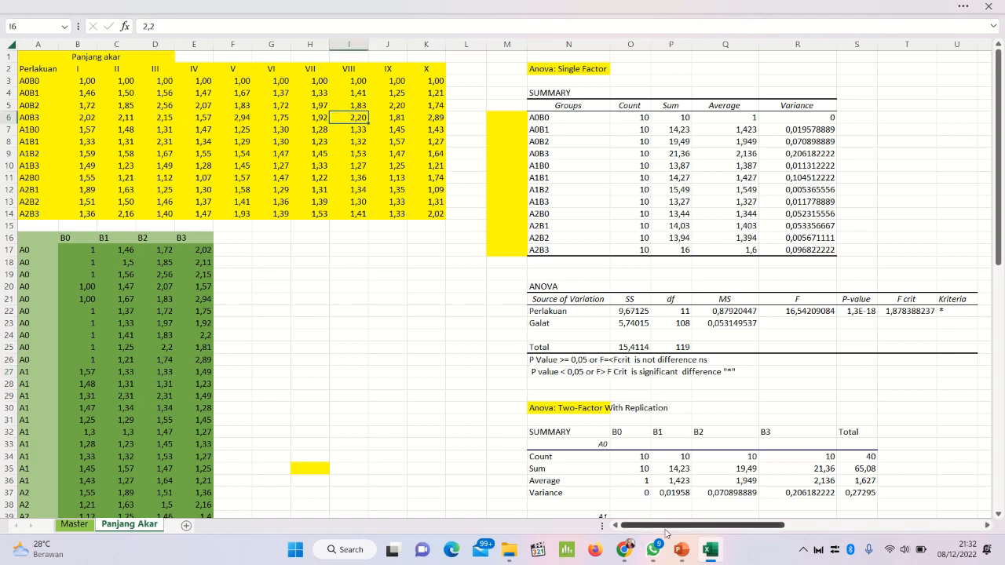
Step: Open the Data Analysis tools to view the available ANOVA options, and close the list without running an analysis
{"action": "left_click_drag", "start_coordinate": [666, 533], "coordinate": [695, 524]}
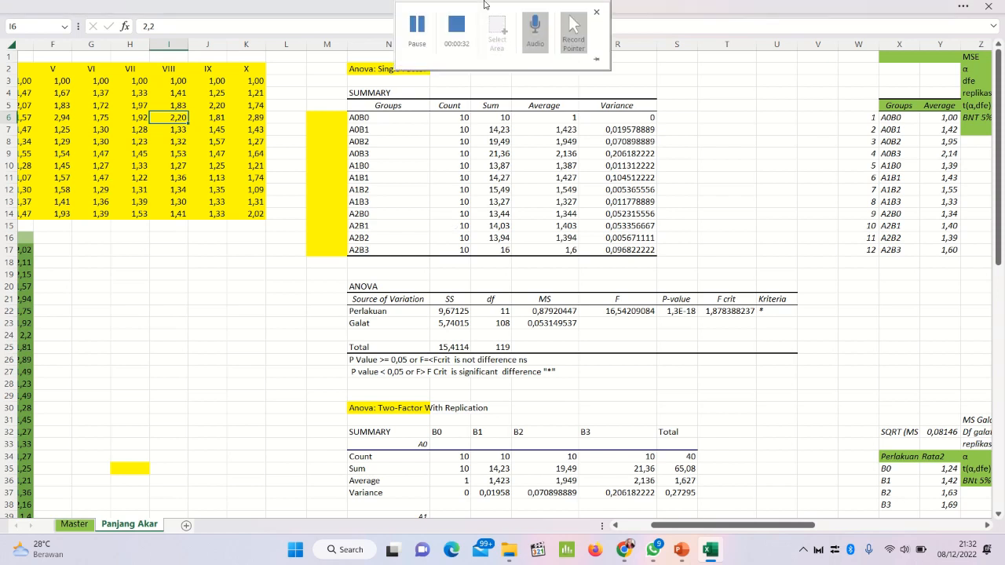
{"action": "left_click", "coordinate": [207, 5]}
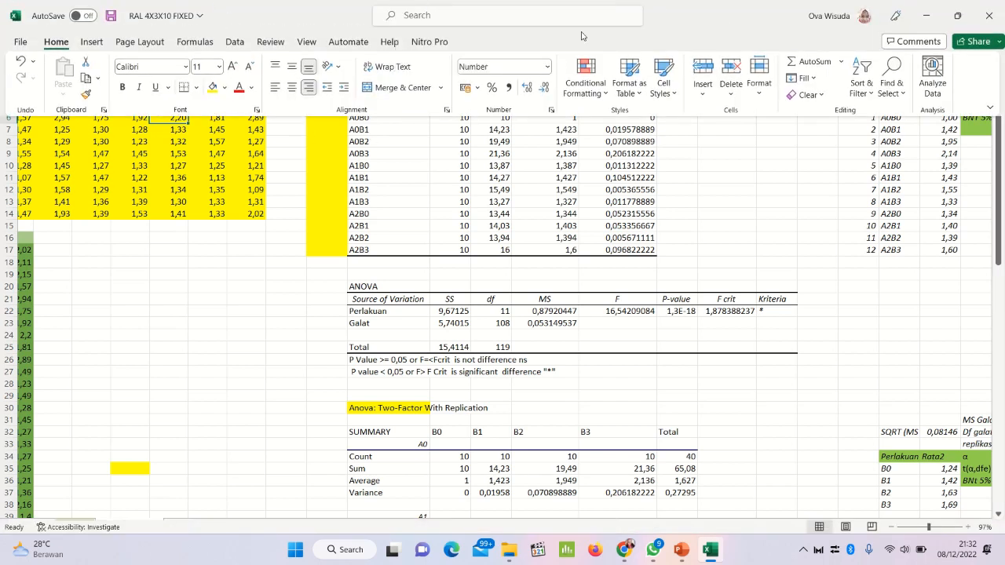
{"action": "left_click", "coordinate": [233, 43]}
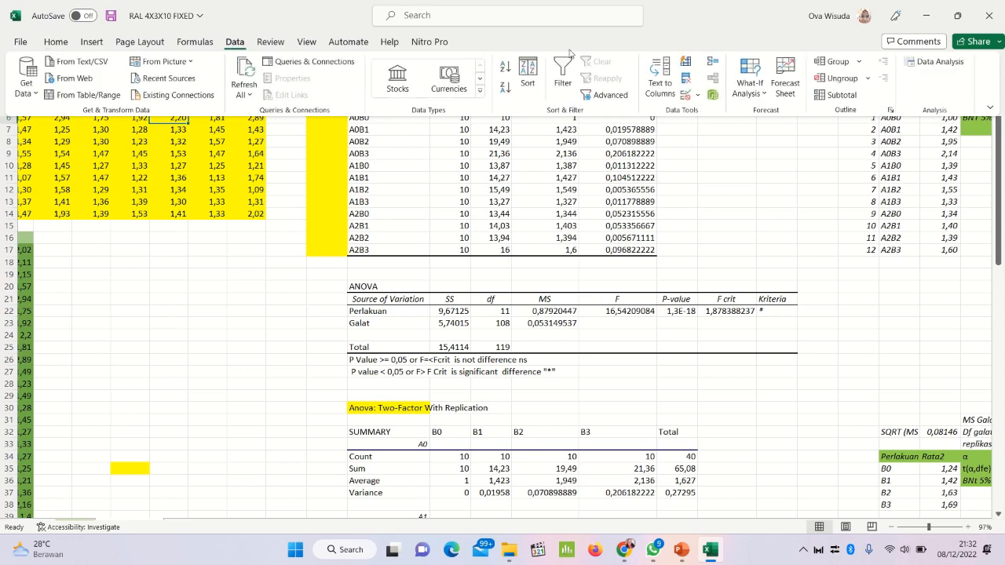
{"action": "left_click", "coordinate": [908, 62]}
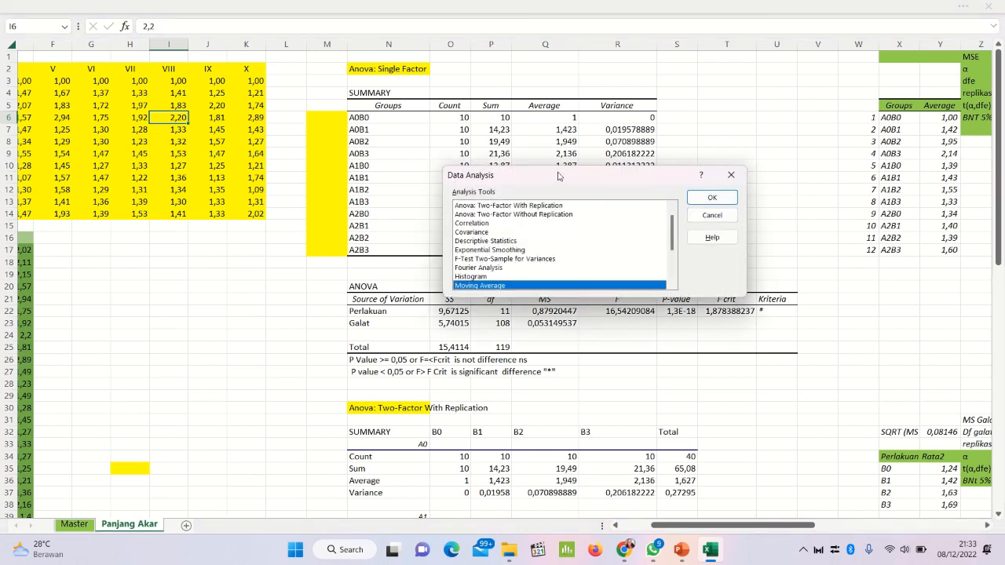
{"action": "left_click", "coordinate": [731, 175]}
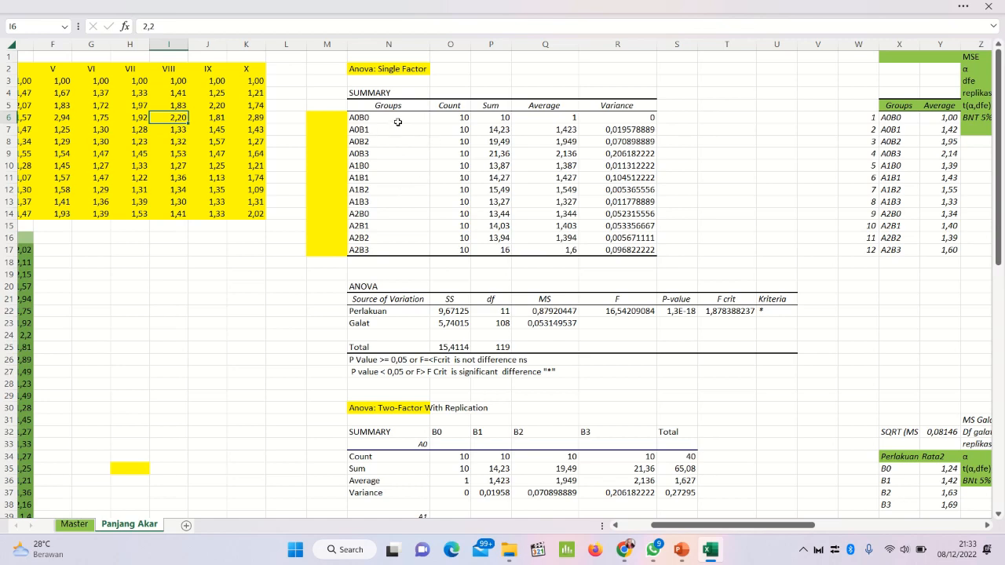
Step: Examine the single-factor ANOVA groups and the two-factor ANOVA results, including the Kriteria formula for source A in U60
{"action": "left_click_drag", "start_coordinate": [401, 118], "coordinate": [386, 250]}
{"action": "scroll", "coordinate": [425, 216], "scroll_direction": "down", "scroll_amount": 2}
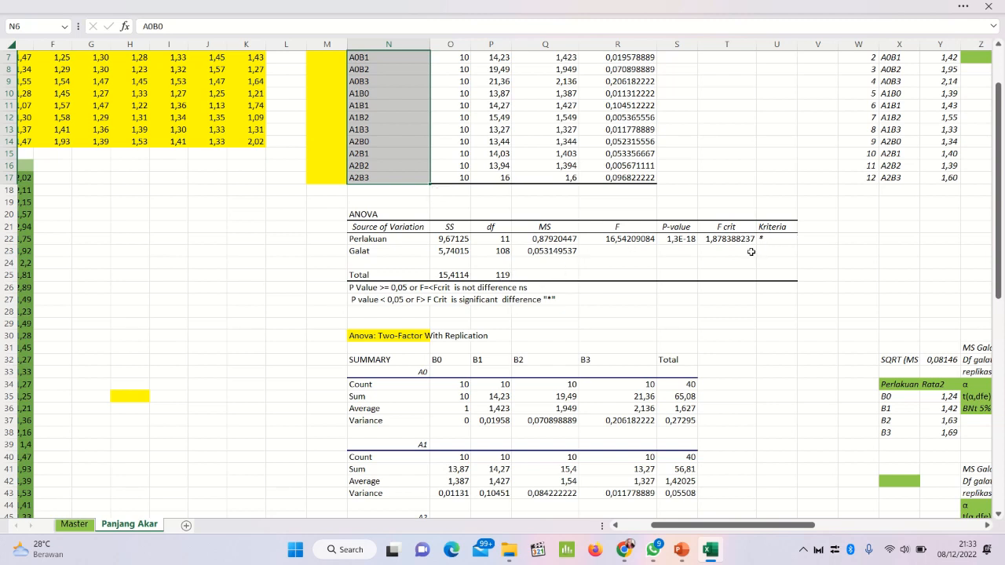
{"action": "left_click", "coordinate": [596, 300]}
{"action": "scroll", "coordinate": [589, 306], "scroll_direction": "down", "scroll_amount": 4}
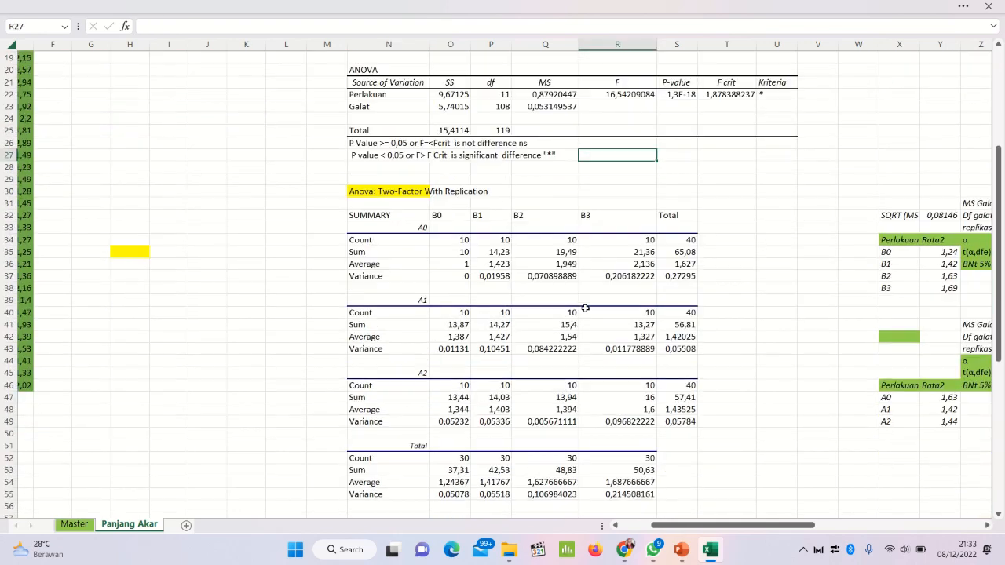
{"action": "scroll", "coordinate": [584, 309], "scroll_direction": "down", "scroll_amount": 1}
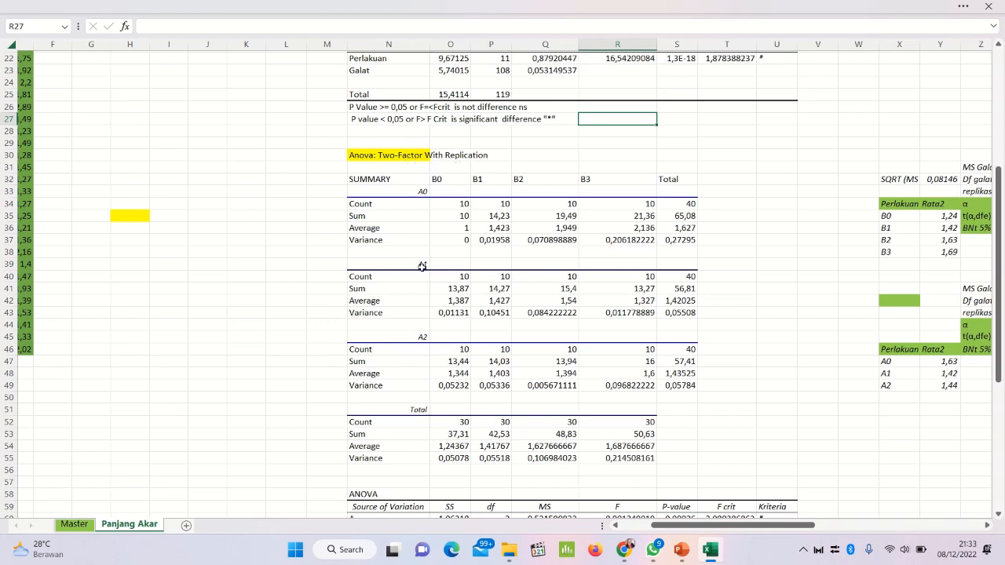
{"action": "scroll", "coordinate": [422, 267], "scroll_direction": "down", "scroll_amount": 5}
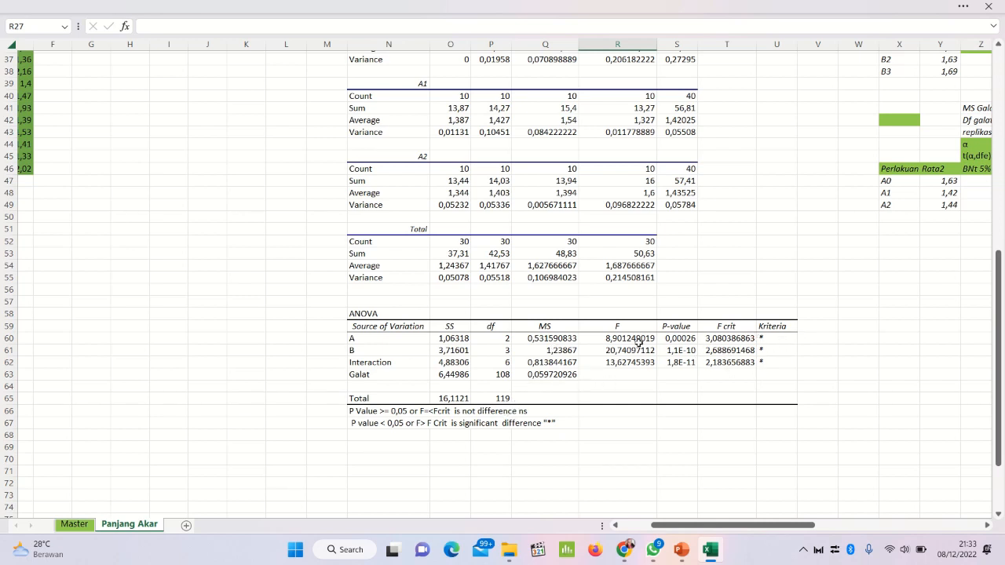
{"action": "left_click", "coordinate": [774, 342]}
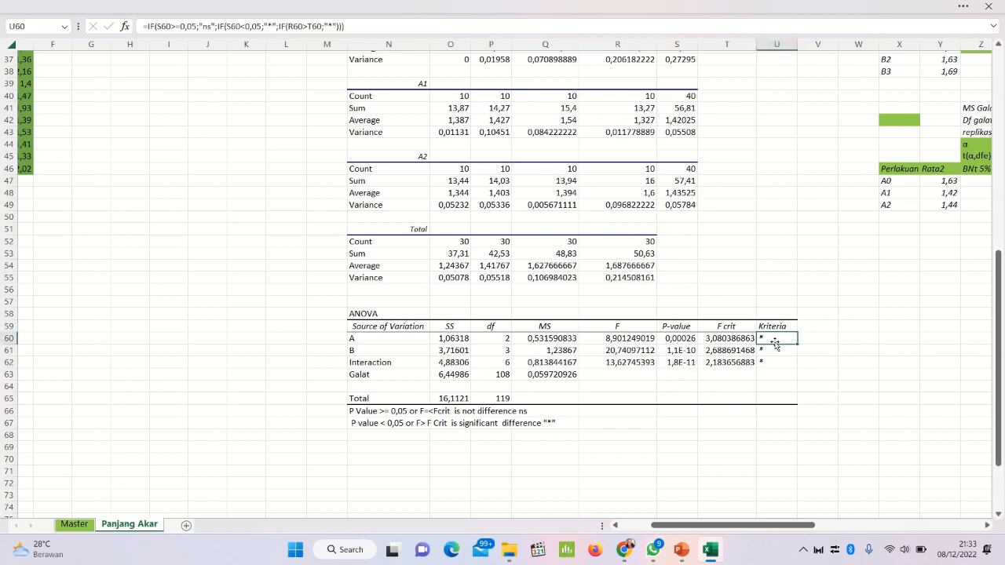
{"action": "scroll", "coordinate": [645, 323], "scroll_direction": "up", "scroll_amount": 3}
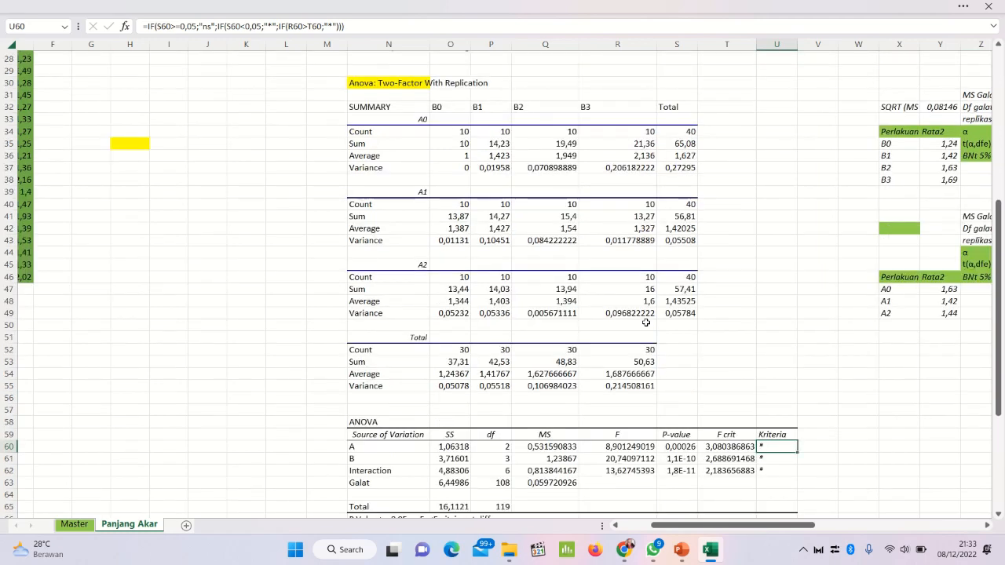
{"action": "scroll", "coordinate": [645, 323], "scroll_direction": "up", "scroll_amount": 9}
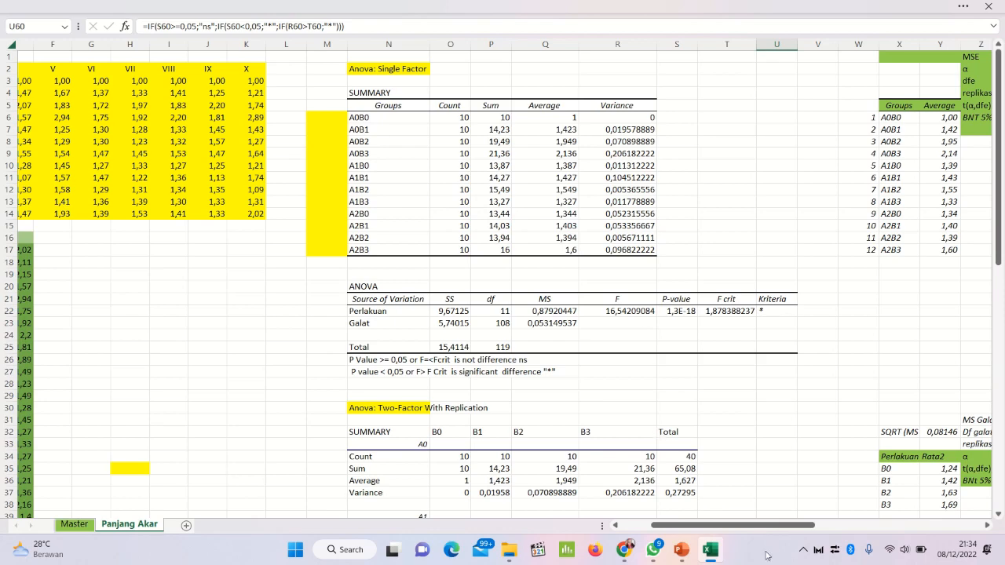
Step: Inspect the formulas in AA1:AA6 behind the BNT 5% value, from MSE, α, dfe and replikasi to t(α,dfe)
{"action": "left_click_drag", "start_coordinate": [765, 528], "coordinate": [834, 527]}
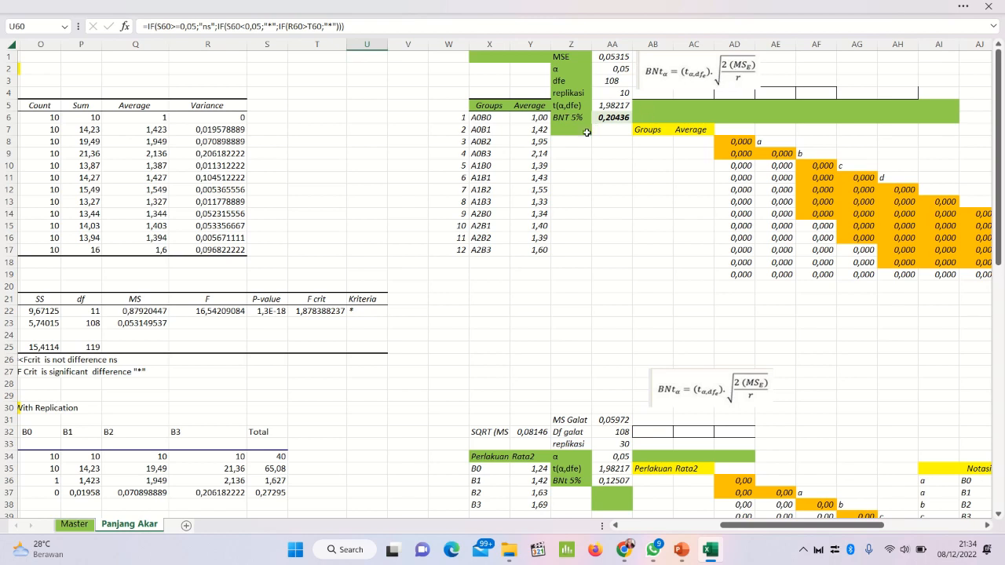
{"action": "left_click", "coordinate": [605, 57]}
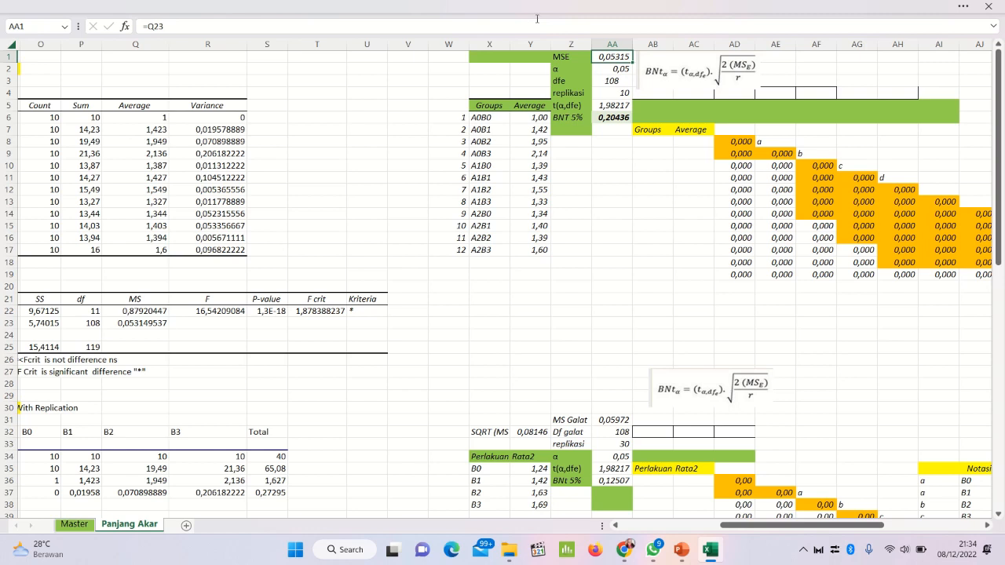
{"action": "key", "text": "F2"}
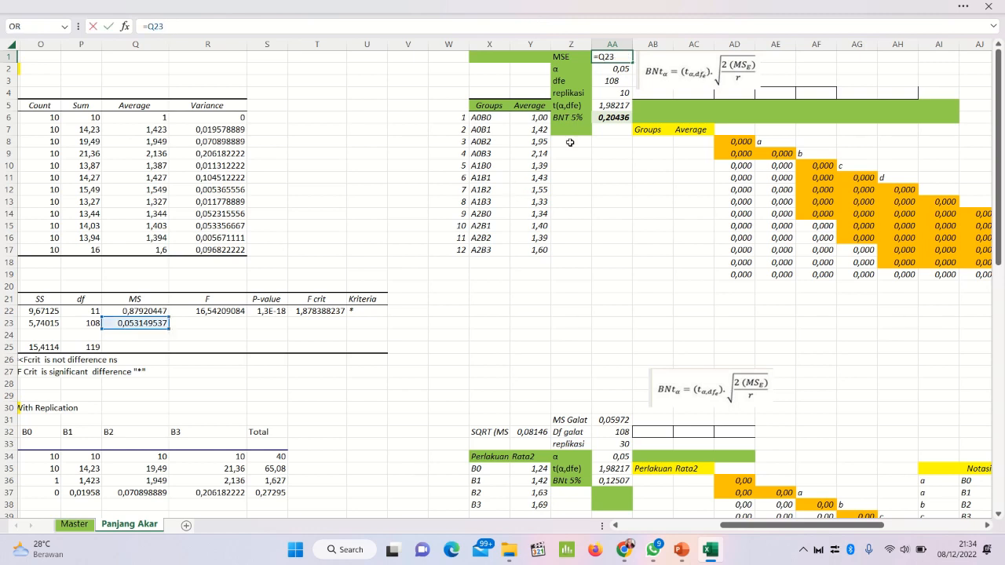
{"action": "key", "text": "Return"}
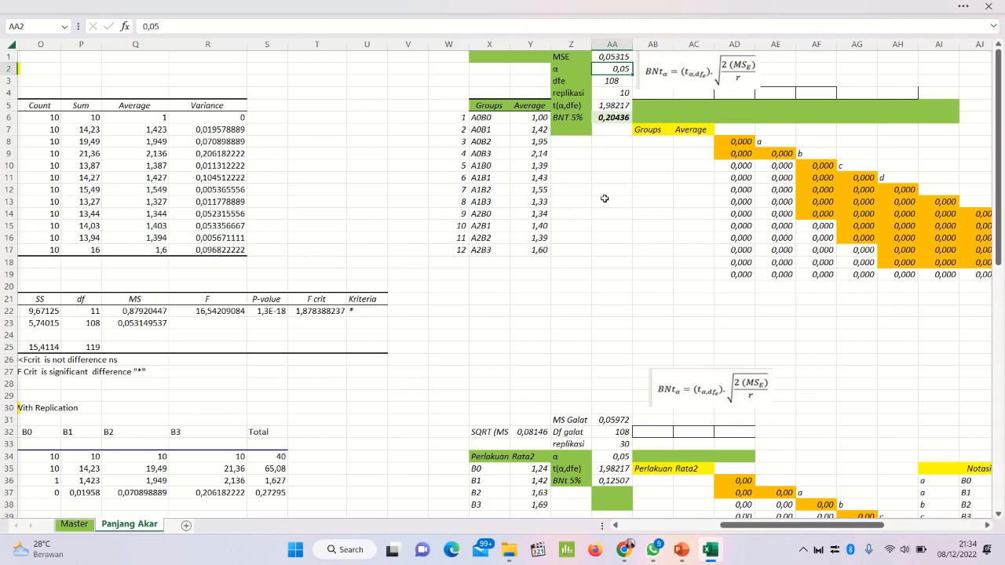
{"action": "key", "text": "Down"}
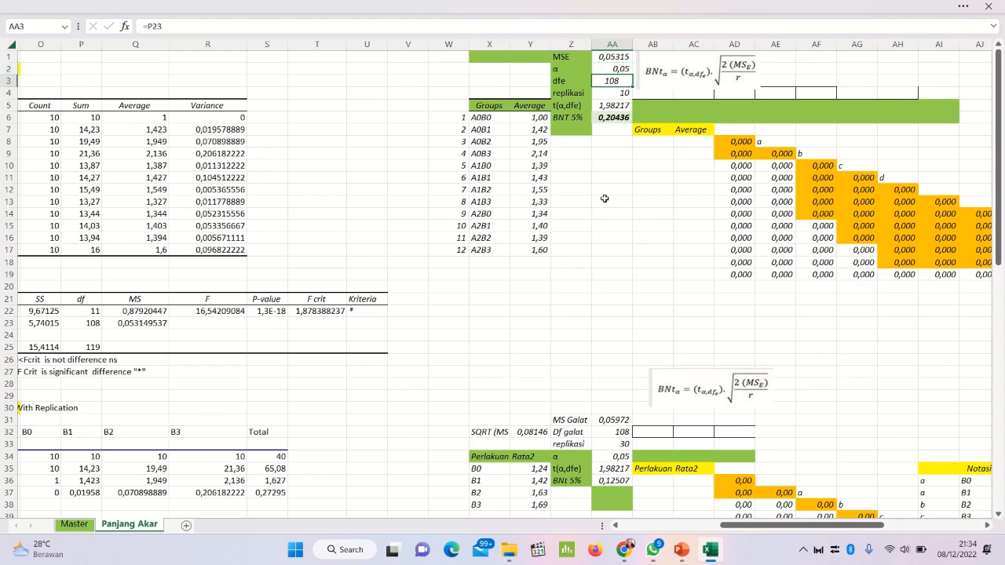
{"action": "key", "text": "Down"}
{"action": "key", "text": "Down"}
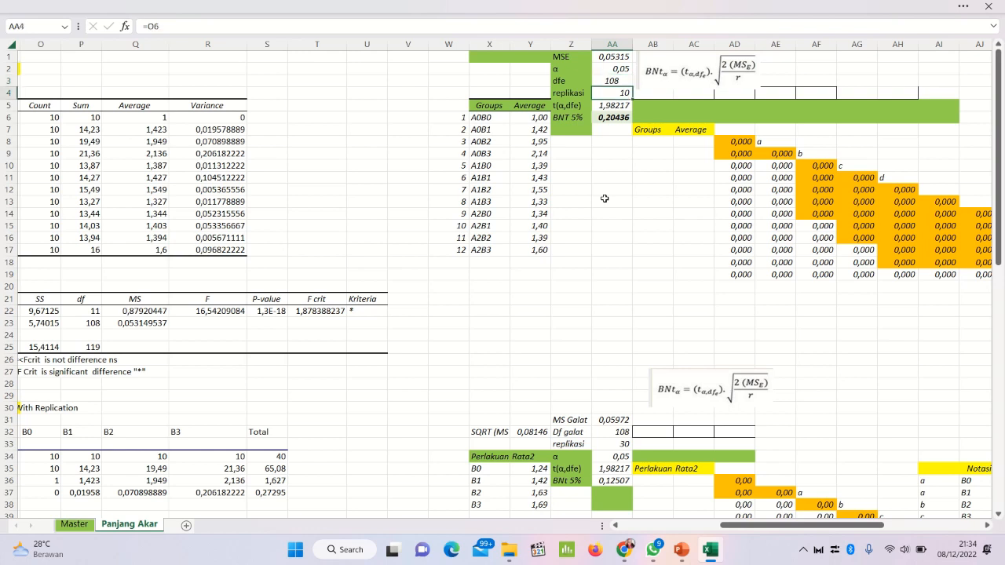
{"action": "key", "text": "Down"}
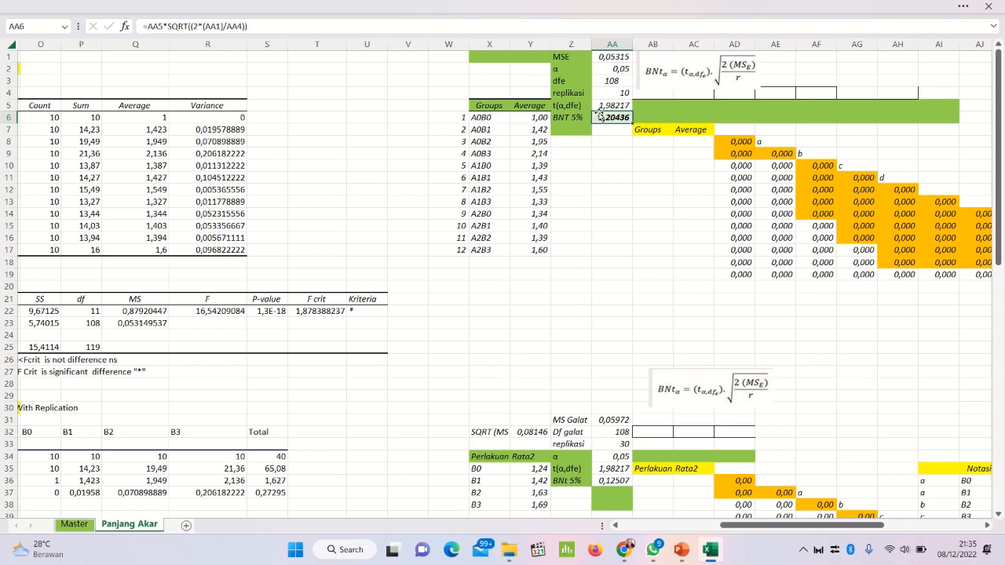
{"action": "left_click", "coordinate": [622, 58]}
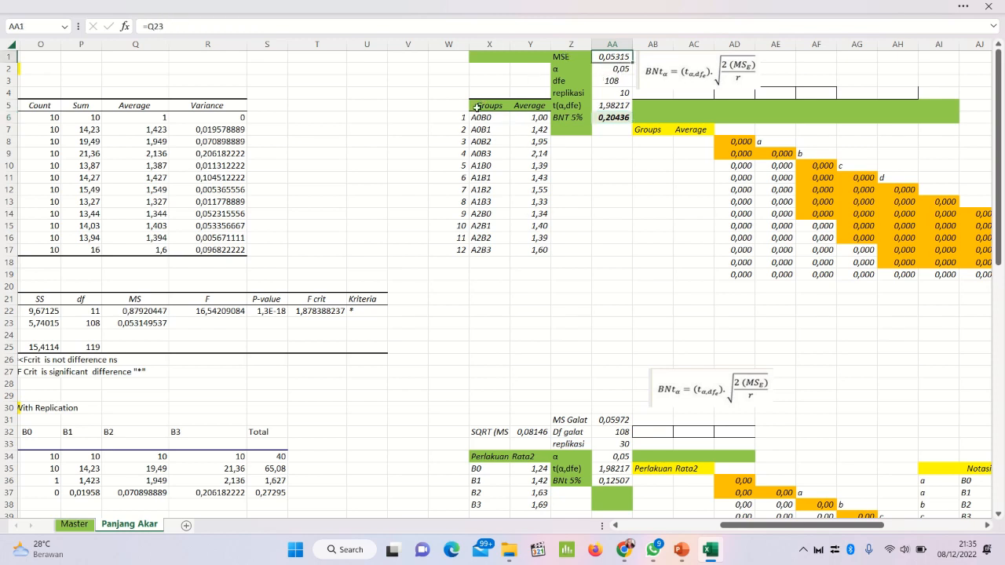
Step: Check the cell references of the treatment names in the Groups column of the BNT averages table
{"action": "left_click", "coordinate": [477, 106]}
{"action": "left_click", "coordinate": [481, 130]}
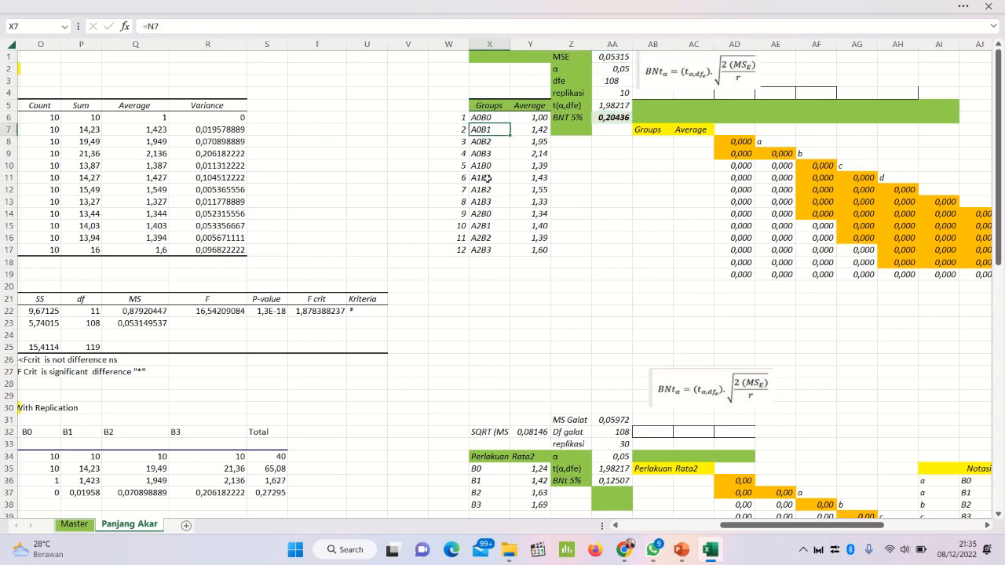
{"action": "left_click", "coordinate": [480, 156]}
{"action": "left_click", "coordinate": [481, 191]}
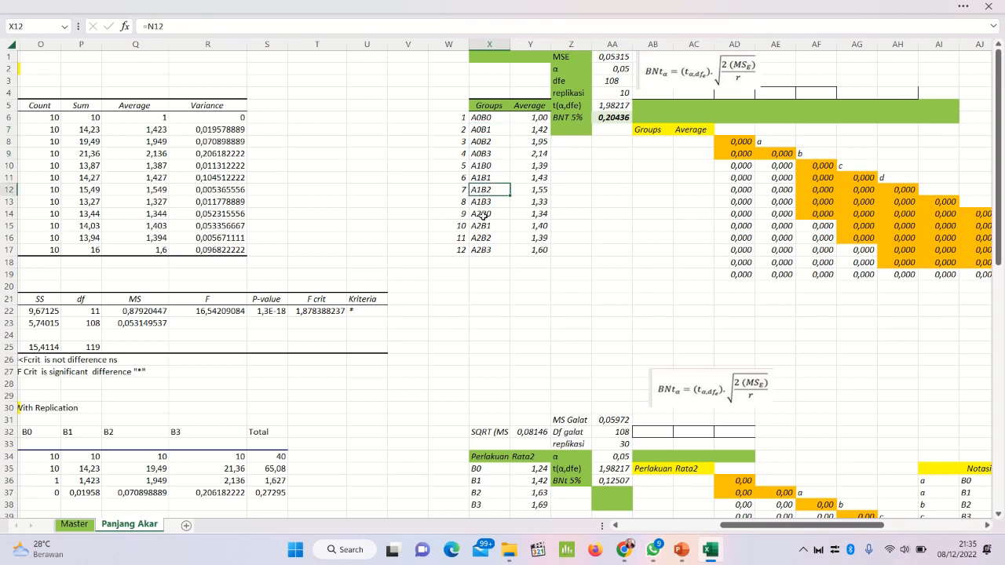
Step: Check the cell references behind the last group name and the Average column, and view the empty Groups/Average table starting at AB8
{"action": "left_click", "coordinate": [480, 250]}
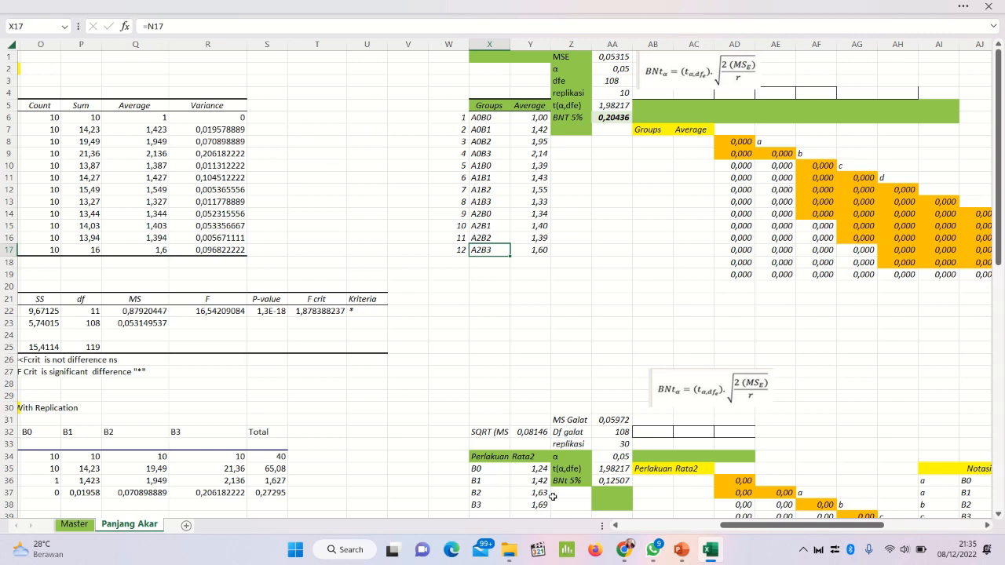
{"action": "left_click", "coordinate": [530, 153]}
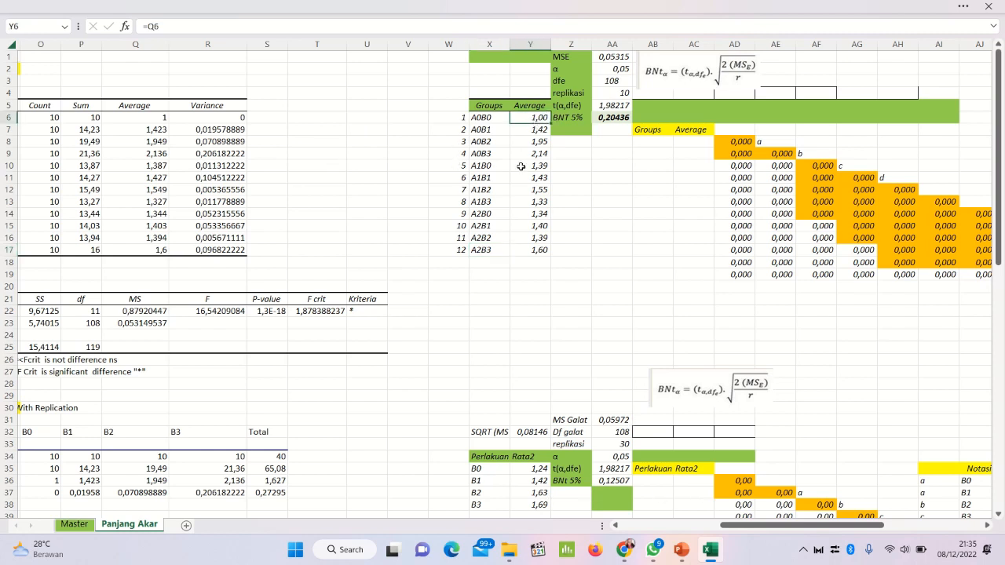
{"action": "left_click", "coordinate": [522, 189]}
{"action": "left_click", "coordinate": [534, 237]}
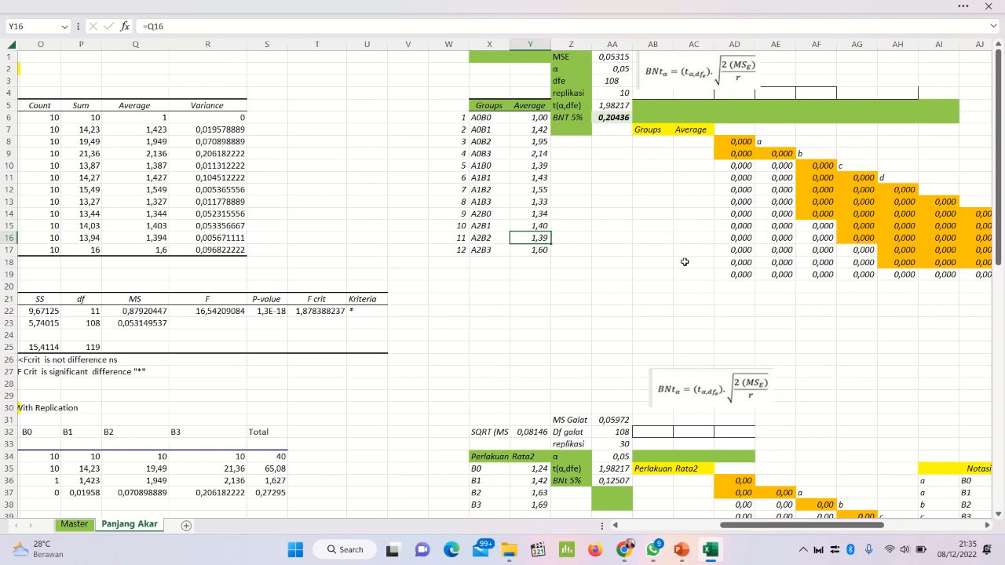
{"action": "left_click", "coordinate": [663, 145]}
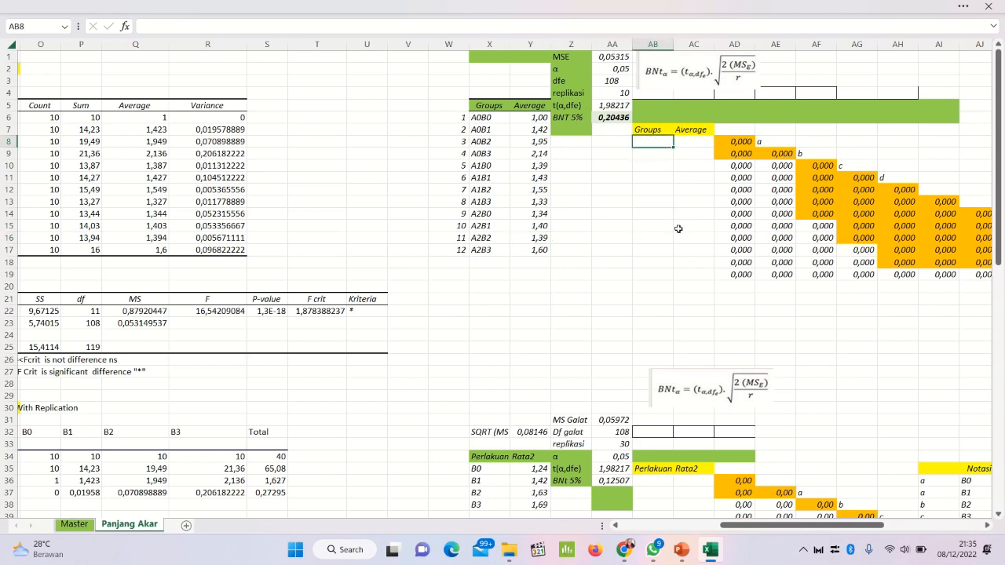
{"action": "left_click", "coordinate": [651, 227]}
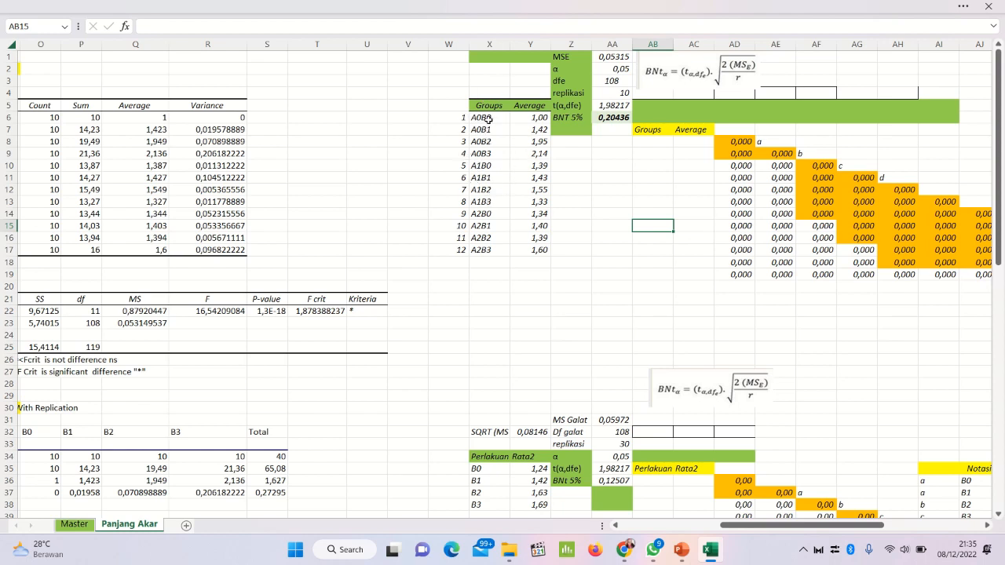
Step: Copy the treatment names and averages in X6:Y17 and paste them as values into the Groups/Average table starting at AB8
{"action": "left_click_drag", "start_coordinate": [488, 118], "coordinate": [532, 252]}
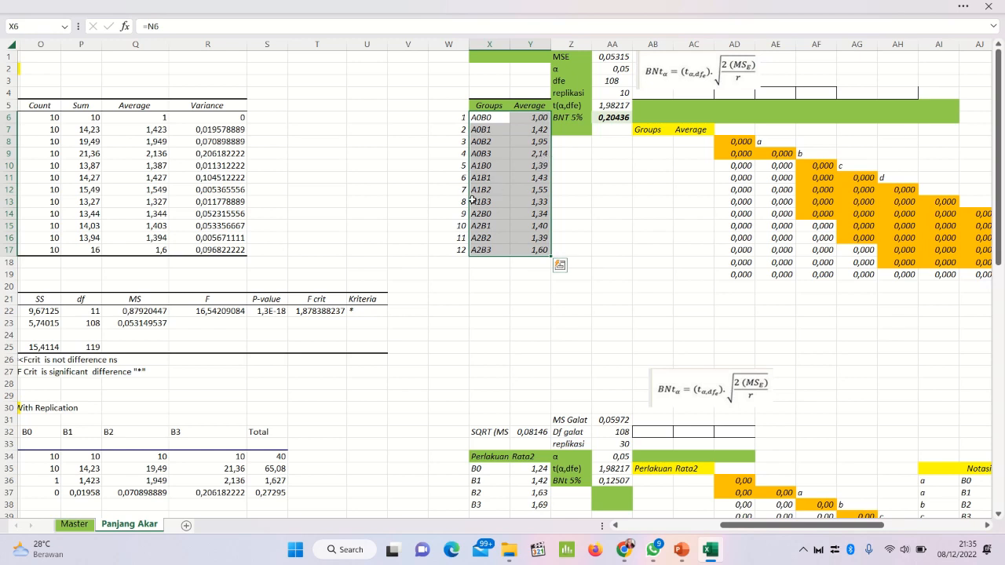
{"action": "right_click", "coordinate": [506, 169]}
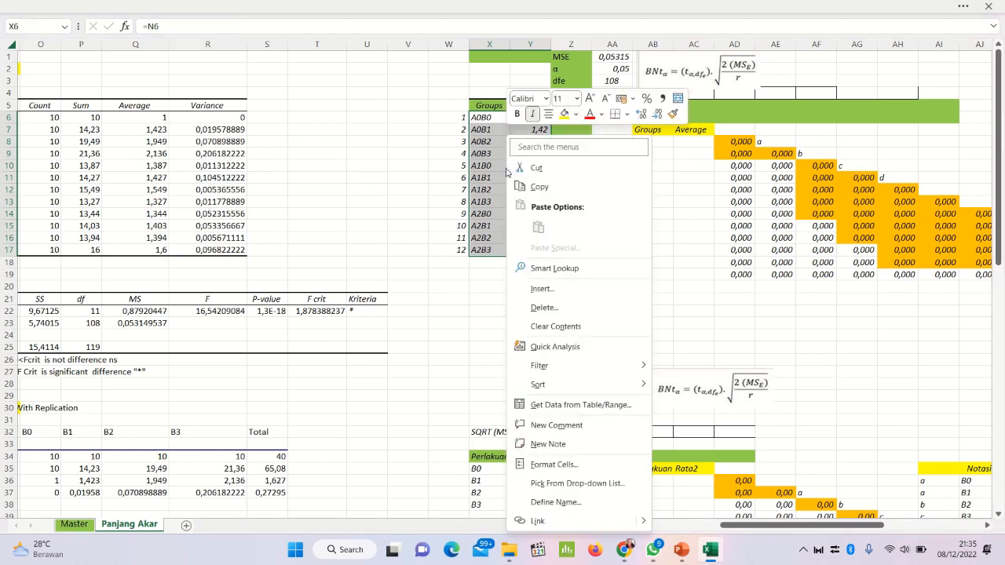
{"action": "left_click", "coordinate": [540, 190]}
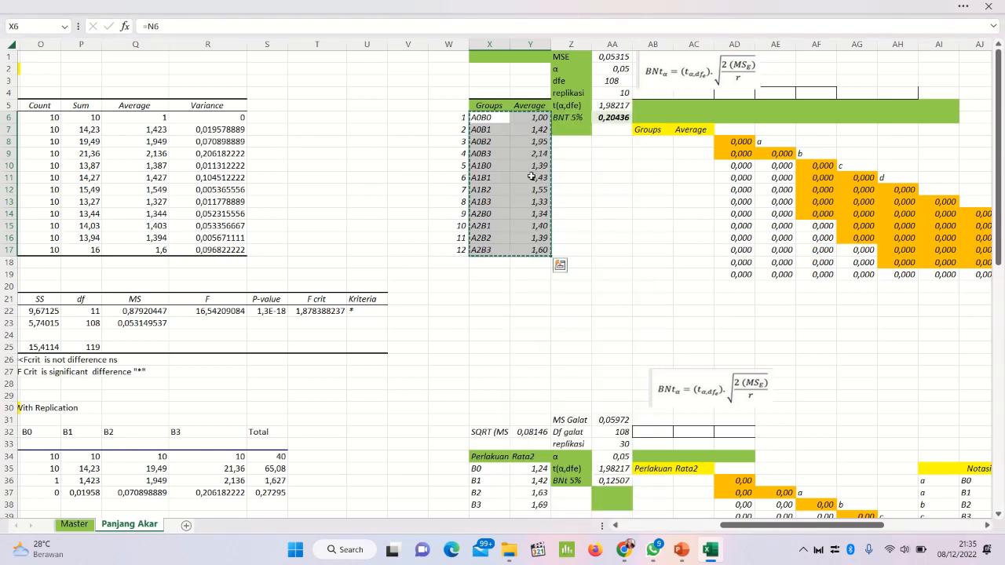
{"action": "right_click", "coordinate": [653, 142]}
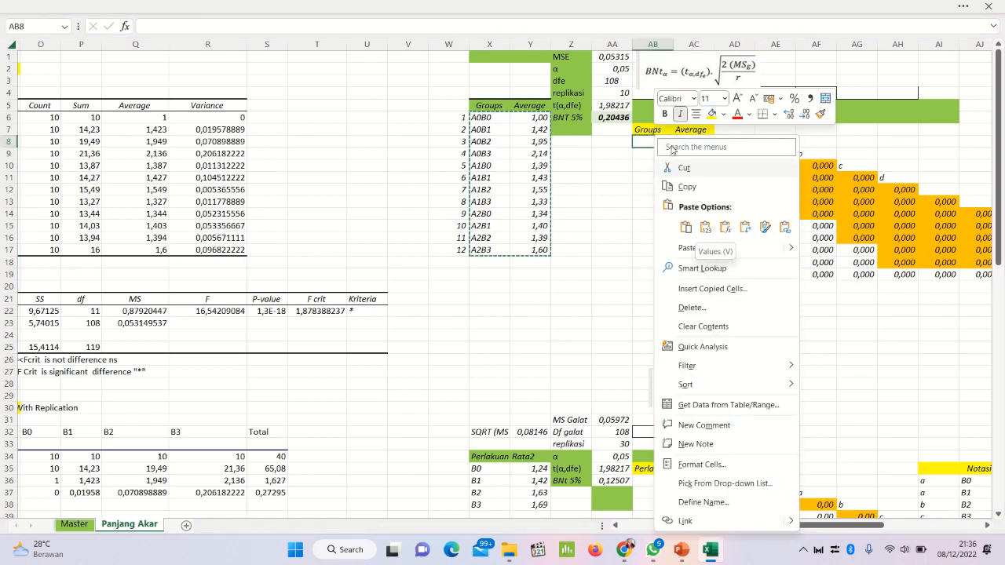
{"action": "left_click", "coordinate": [704, 226]}
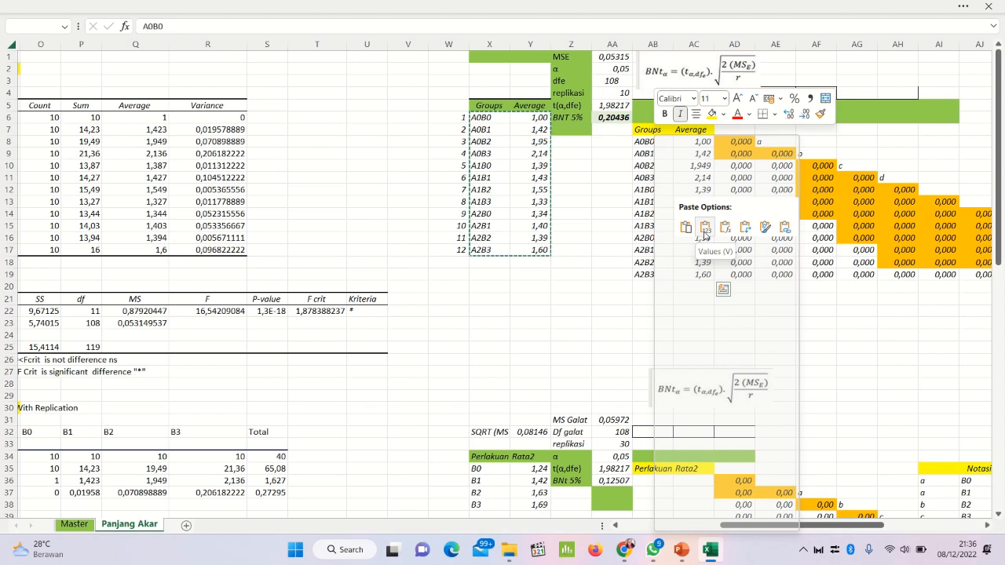
{"action": "left_click", "coordinate": [705, 227]}
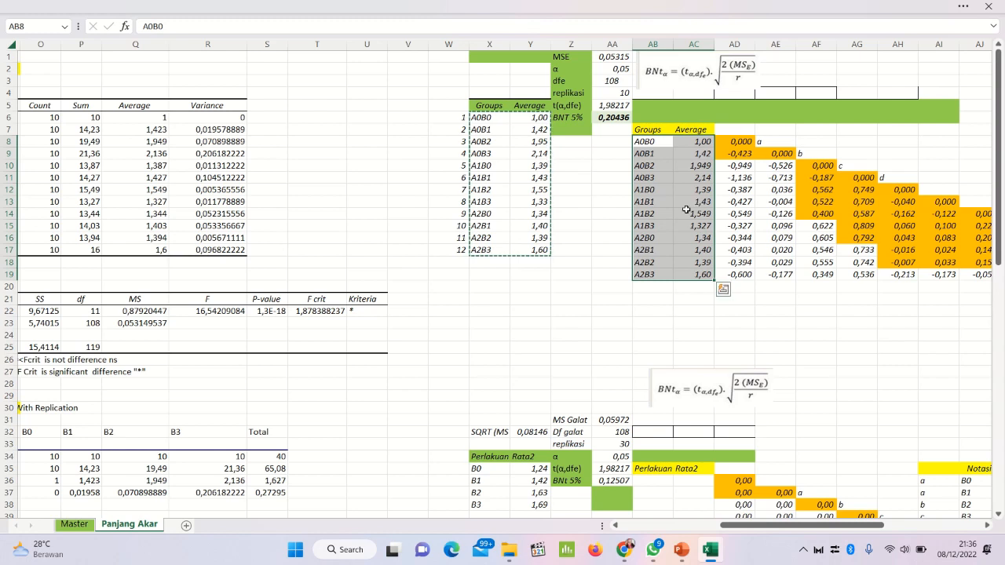
Step: Examine the pasted treatment names and averages in AB8:AC19 and the difference matrix beside them
{"action": "left_click", "coordinate": [687, 212]}
{"action": "left_click", "coordinate": [640, 155]}
{"action": "left_click", "coordinate": [656, 249]}
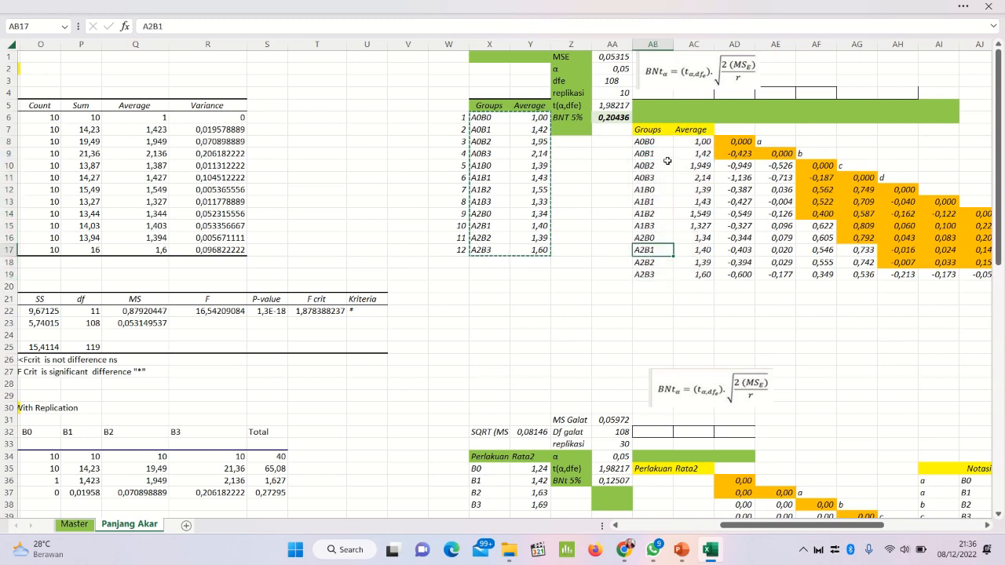
{"action": "left_click_drag", "start_coordinate": [661, 141], "coordinate": [644, 275]}
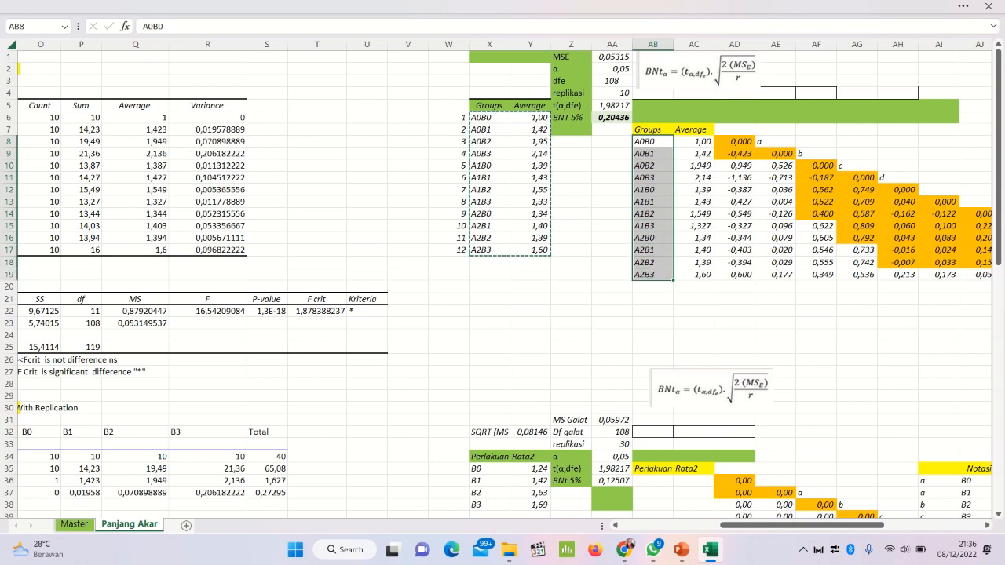
{"action": "left_click_drag", "start_coordinate": [734, 524], "coordinate": [530, 528]}
{"action": "left_click_drag", "start_coordinate": [663, 527], "coordinate": [760, 515]}
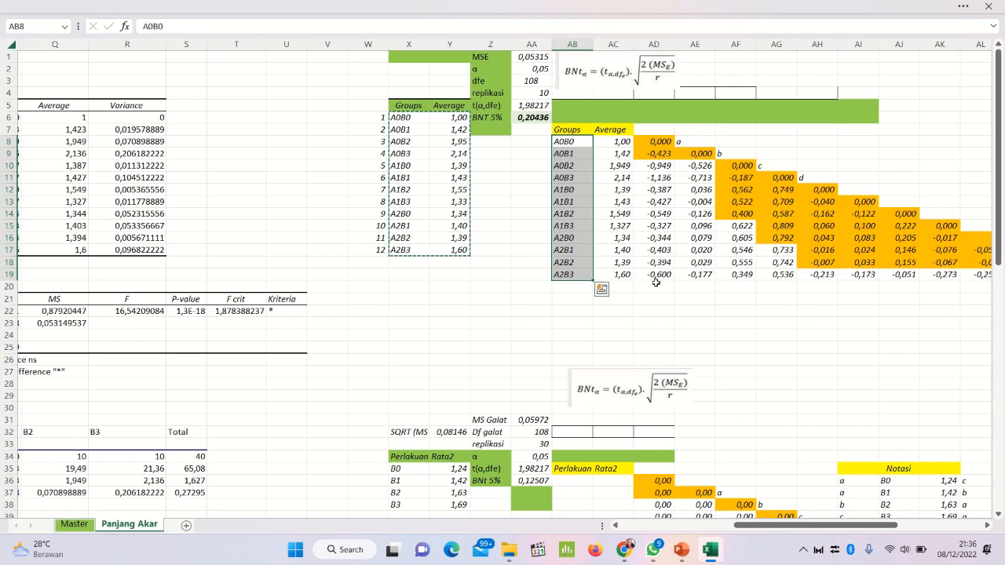
{"action": "left_click_drag", "start_coordinate": [810, 523], "coordinate": [830, 527]}
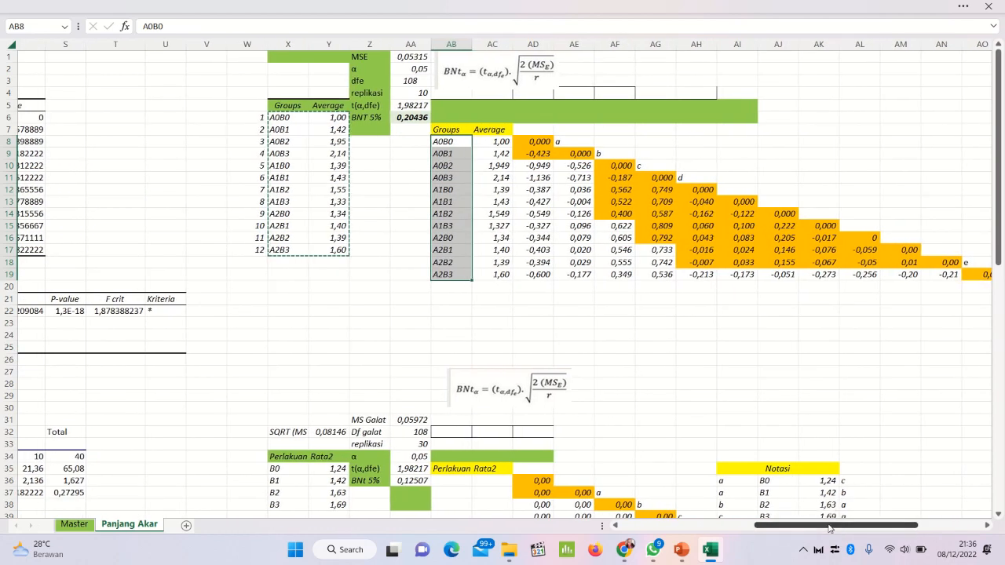
{"action": "left_click", "coordinate": [500, 142]}
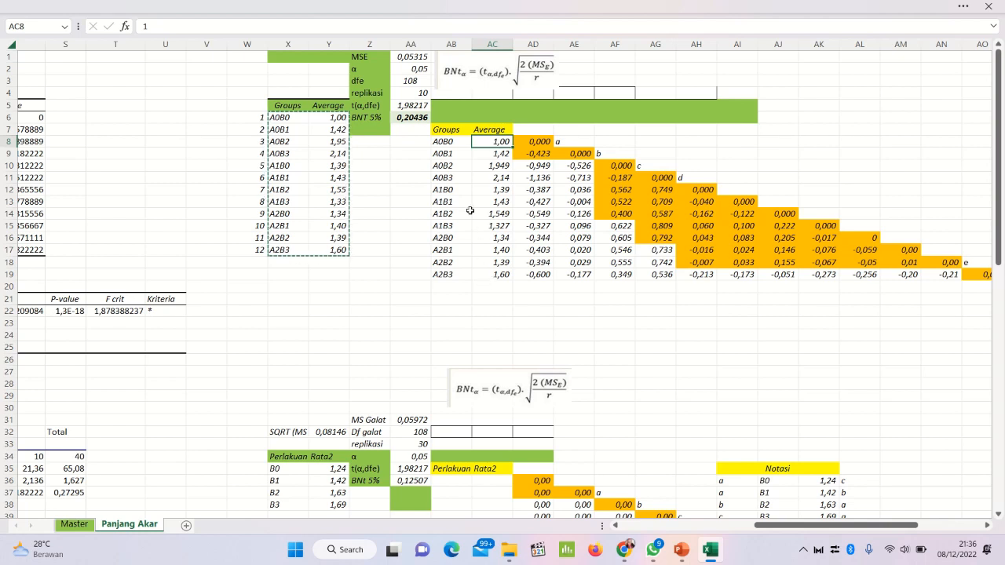
Step: Custom-sort the pasted range AB8:AC19 by the cell values of Column AC in Largest to Smallest order
{"action": "left_click_drag", "start_coordinate": [441, 141], "coordinate": [491, 275]}
{"action": "right_click", "coordinate": [482, 150]}
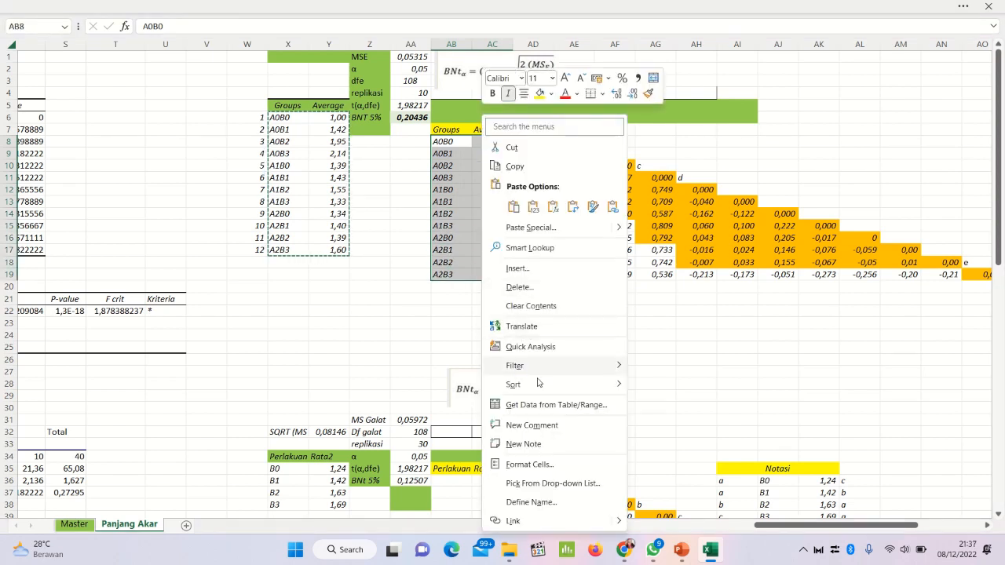
{"action": "mouse_move", "coordinate": [549, 384]}
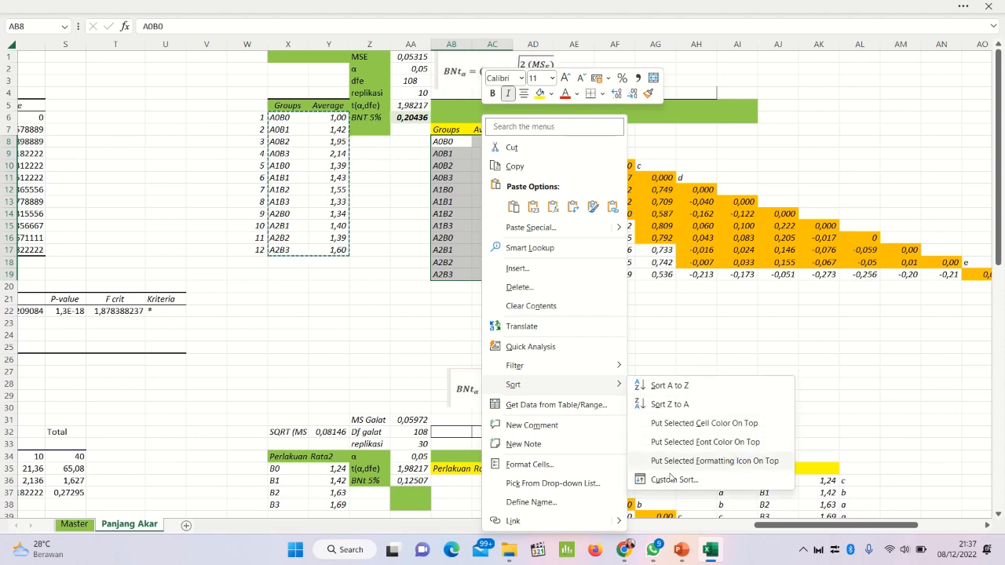
{"action": "left_click", "coordinate": [669, 480]}
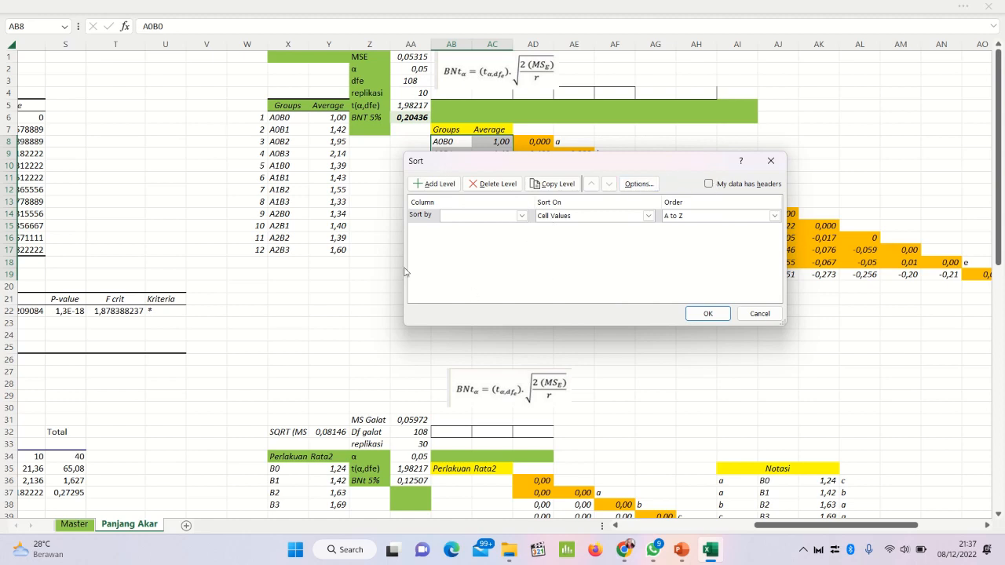
{"action": "left_click", "coordinate": [521, 215]}
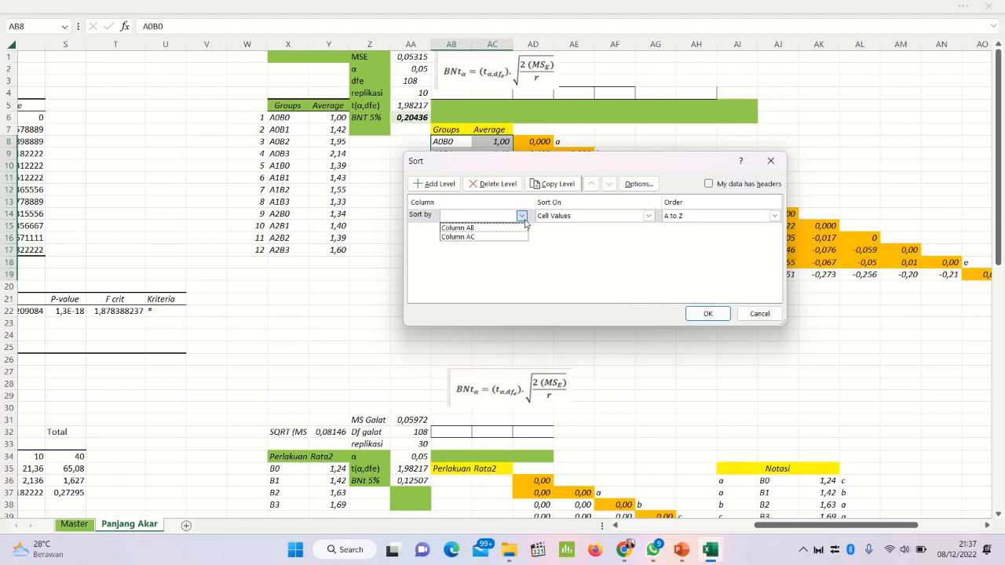
{"action": "left_click", "coordinate": [648, 173]}
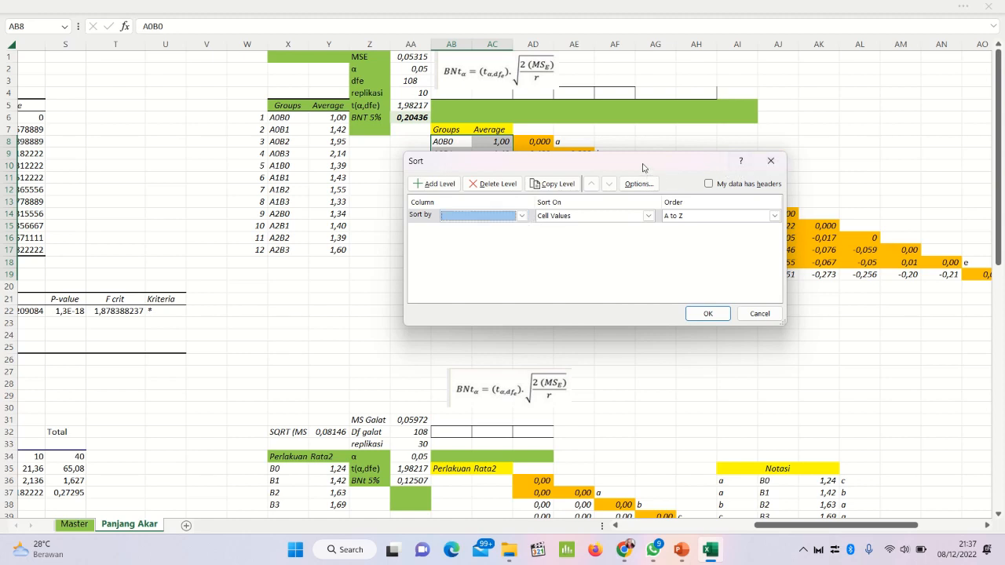
{"action": "left_click_drag", "start_coordinate": [643, 168], "coordinate": [810, 109]}
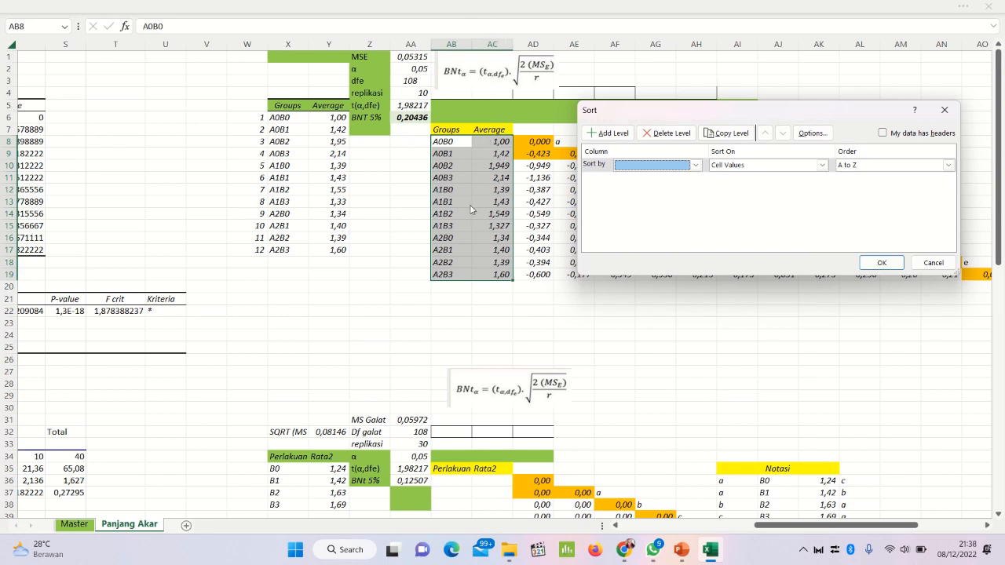
{"action": "left_click", "coordinate": [696, 165]}
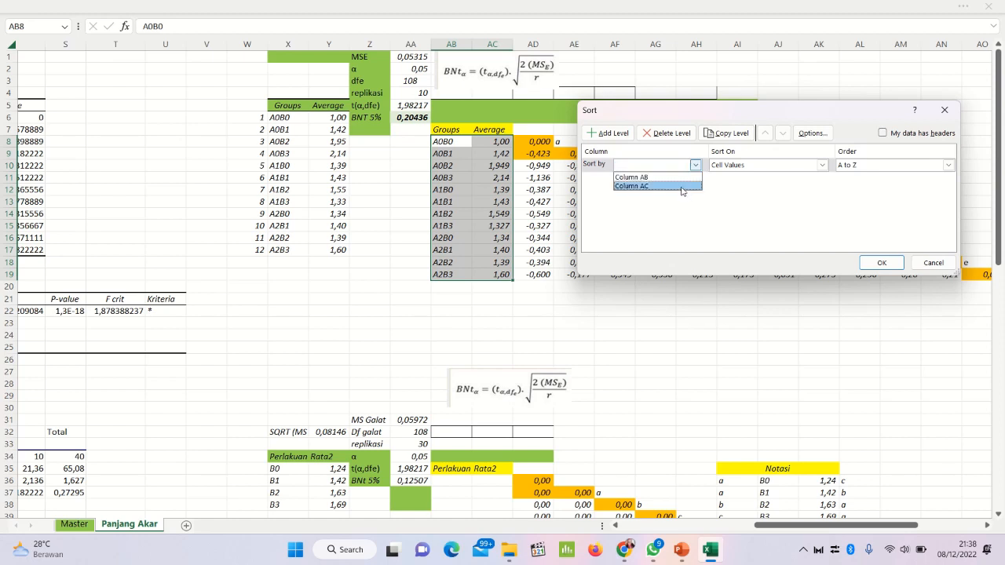
{"action": "left_click", "coordinate": [682, 186]}
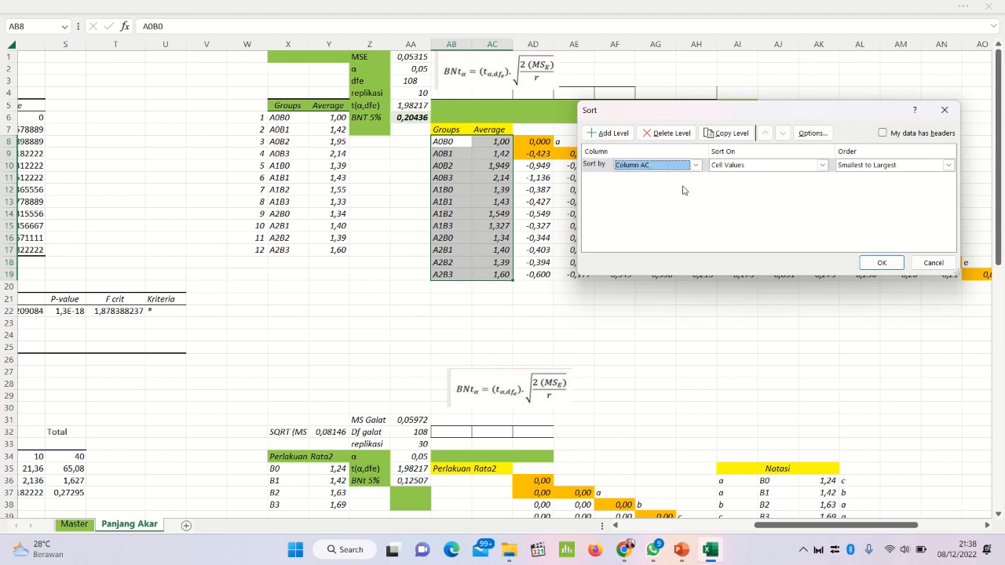
{"action": "left_click", "coordinate": [856, 167]}
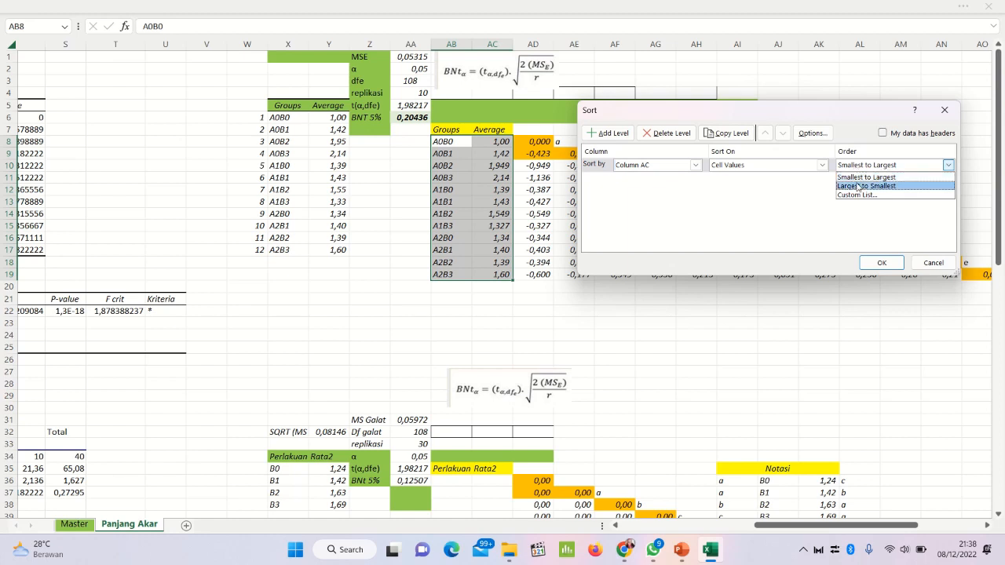
{"action": "left_click", "coordinate": [858, 187]}
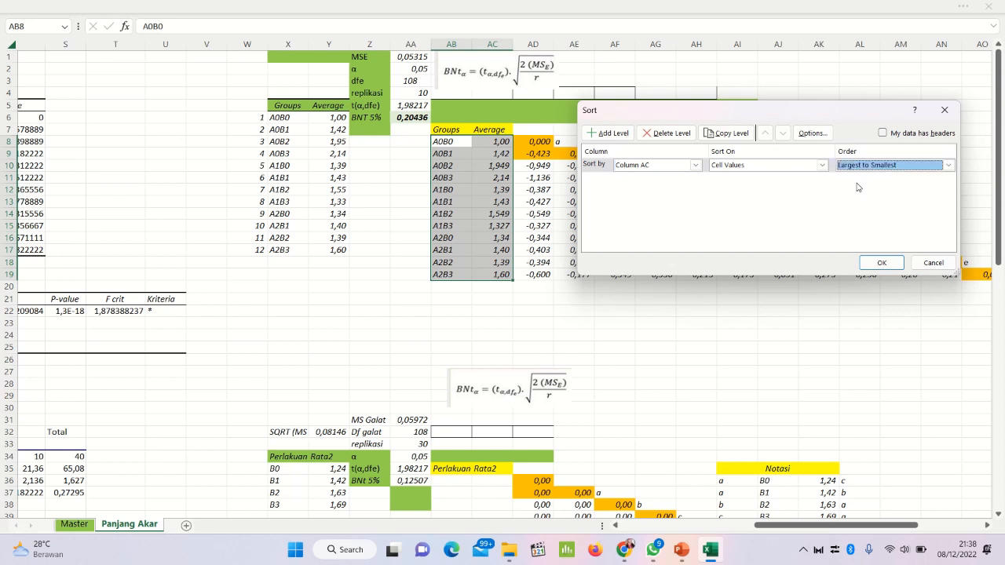
{"action": "left_click", "coordinate": [880, 263]}
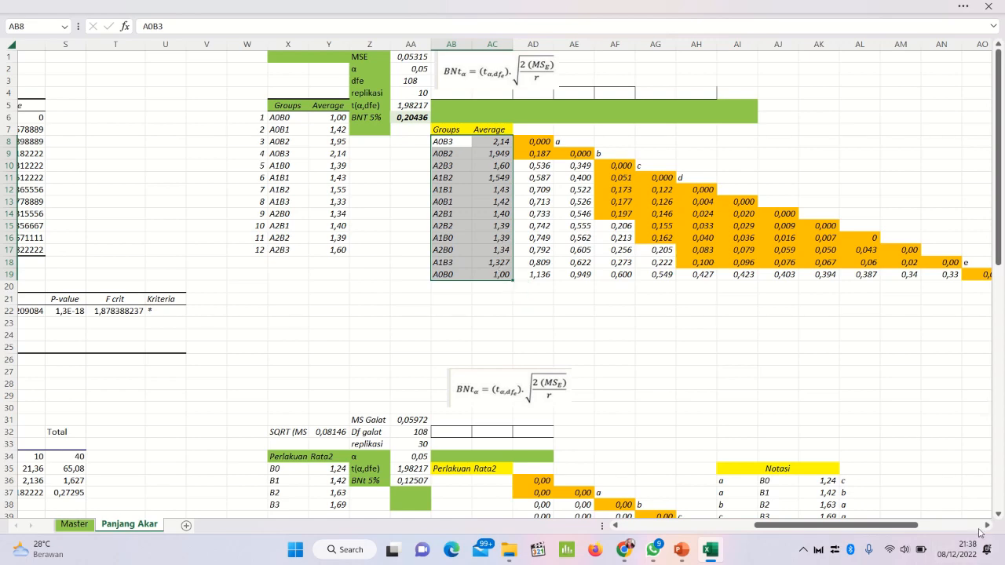
Step: Inspect the difference formulas in the matrix beside the sorted averages, including AF11, AH17, AJ16 and AD9
{"action": "left_click", "coordinate": [986, 525]}
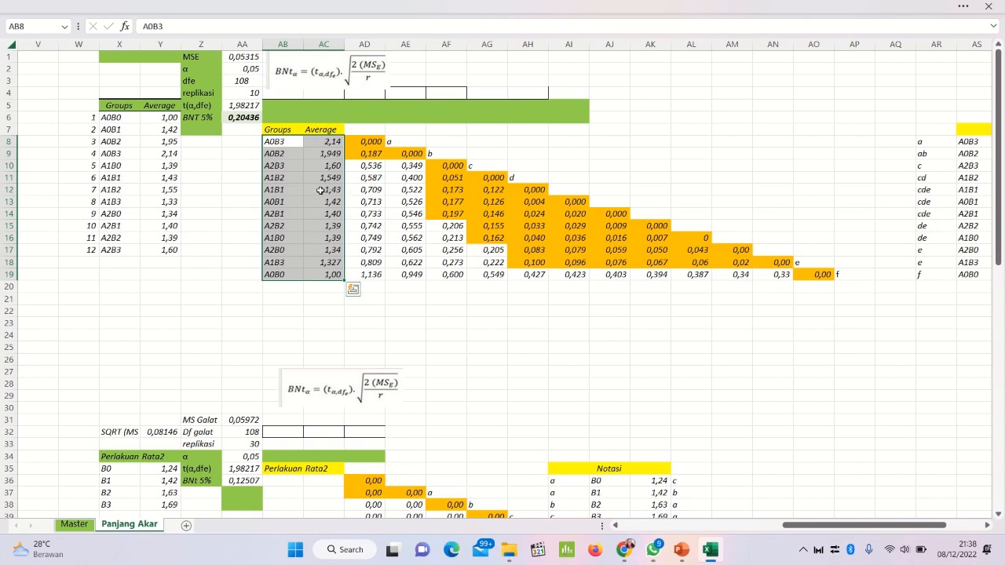
{"action": "left_click", "coordinate": [399, 203]}
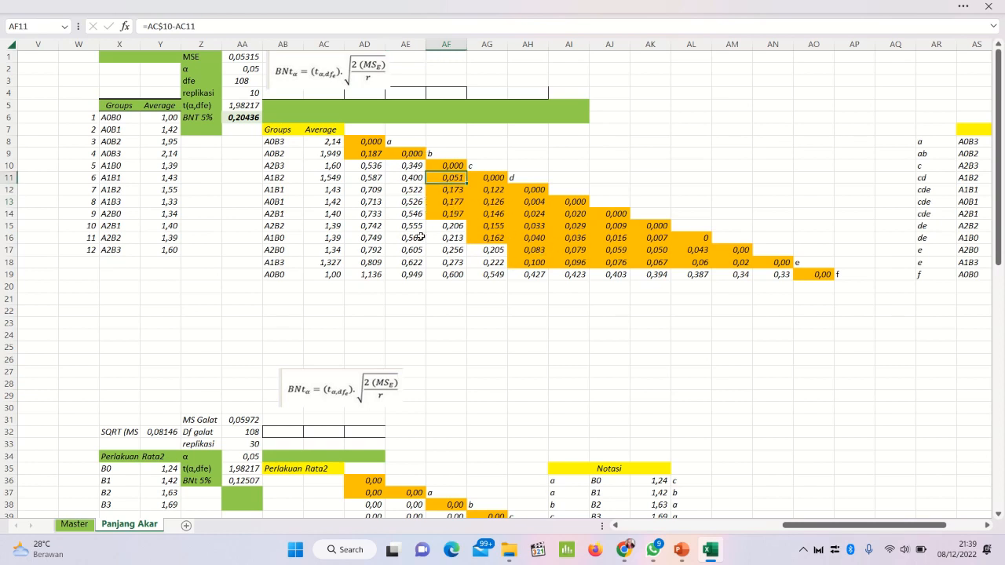
{"action": "left_click", "coordinate": [485, 214]}
{"action": "left_click", "coordinate": [546, 255]}
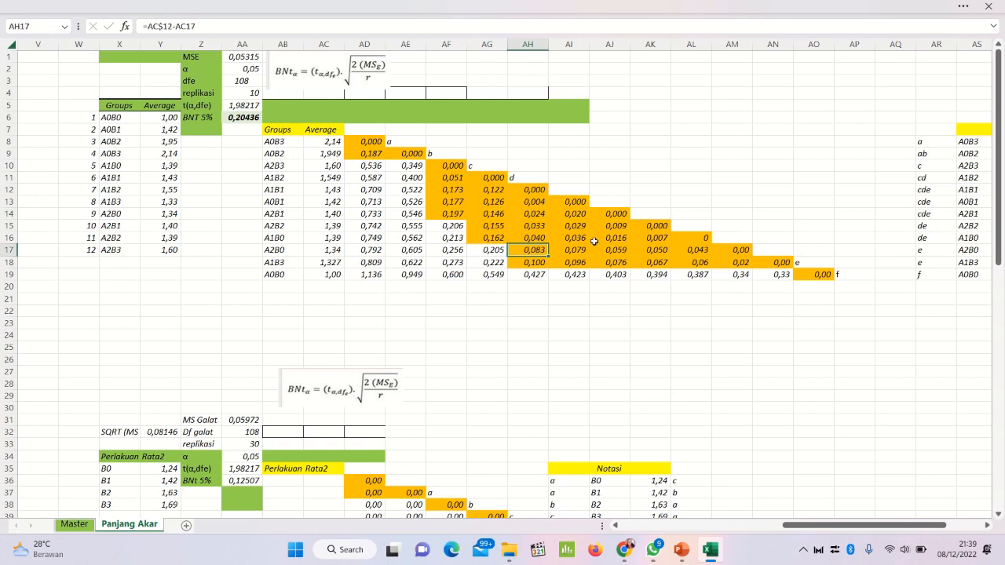
{"action": "left_click", "coordinate": [593, 241]}
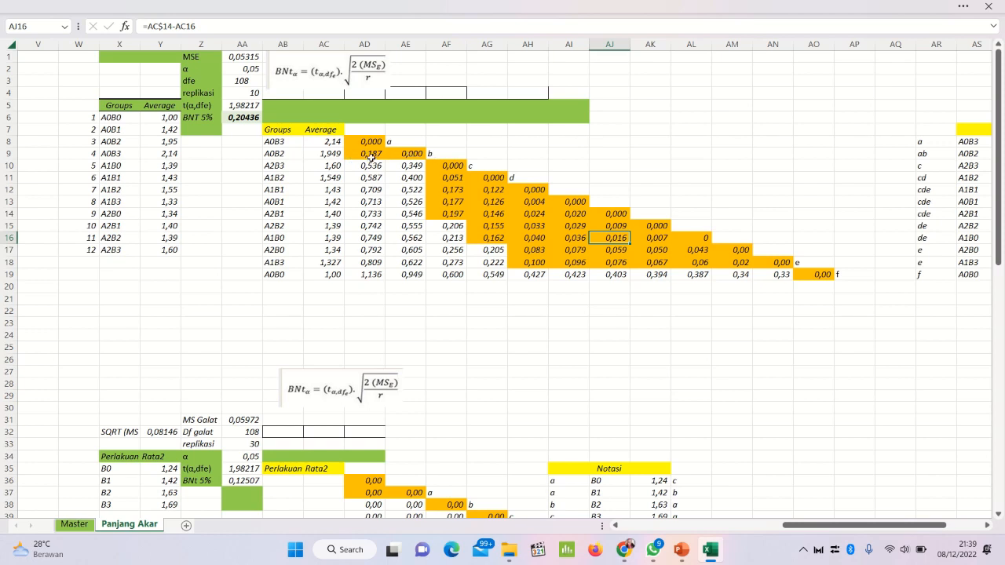
{"action": "left_click", "coordinate": [370, 157]}
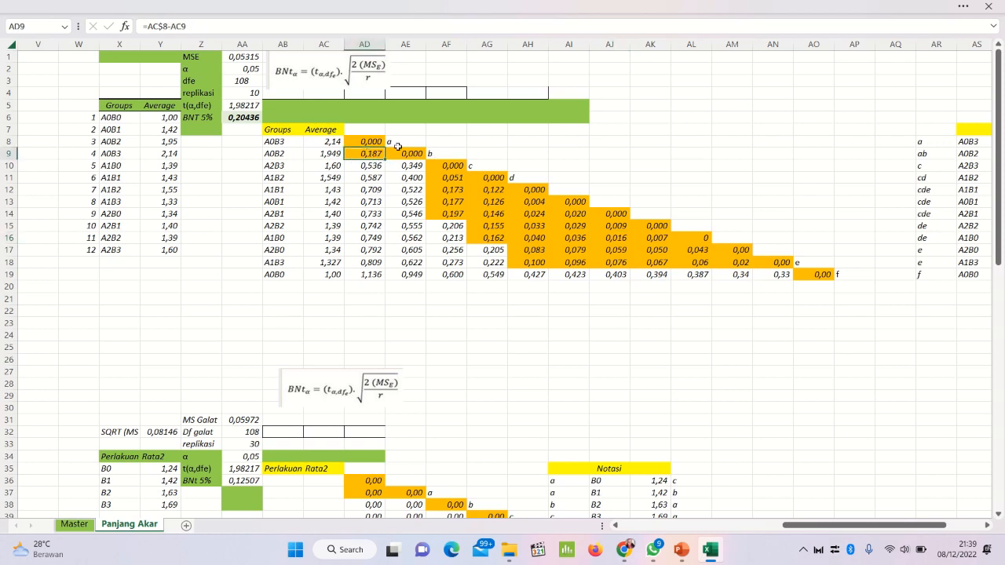
{"action": "key", "text": "Right"}
Step: Remove the fill colour from the whole difference matrix AD8:AO19
{"action": "left_click", "coordinate": [363, 143]}
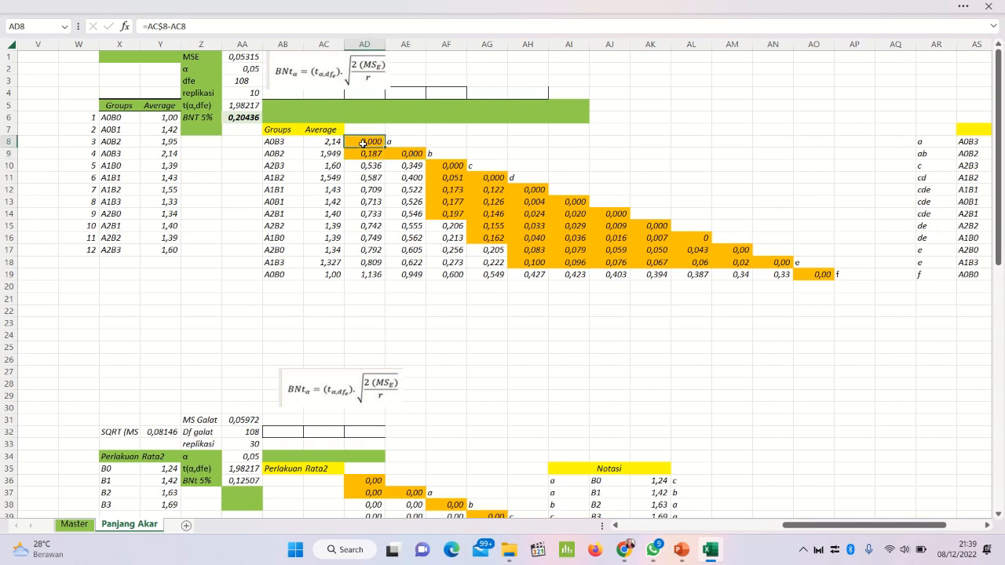
{"action": "mouse_move", "coordinate": [363, 143]}
{"action": "left_mouse_down"}
{"action": "mouse_move", "coordinate": [365, 188]}
{"action": "mouse_move", "coordinate": [666, 276]}
{"action": "mouse_move", "coordinate": [823, 278]}
{"action": "left_mouse_up"}
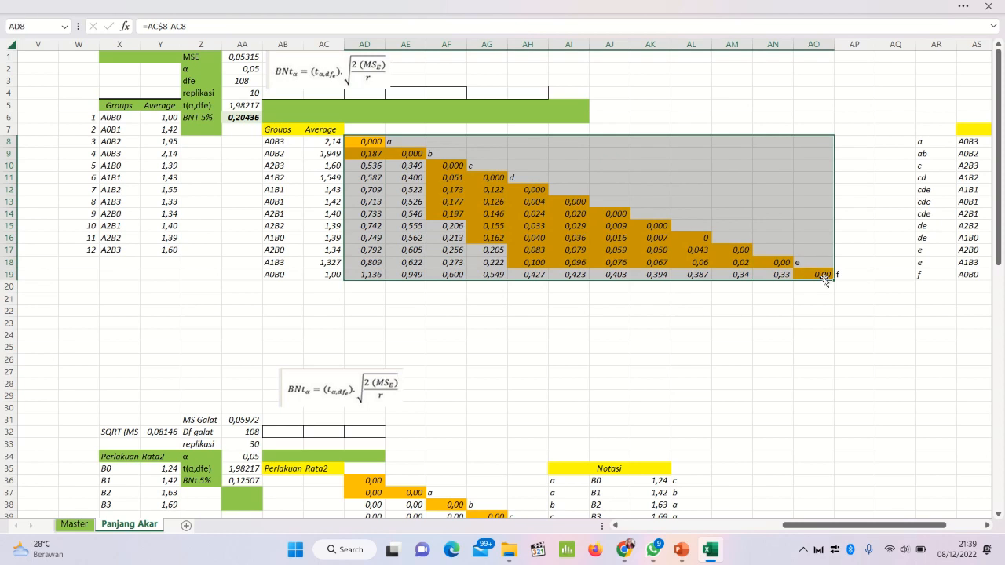
{"action": "left_click", "coordinate": [168, 5]}
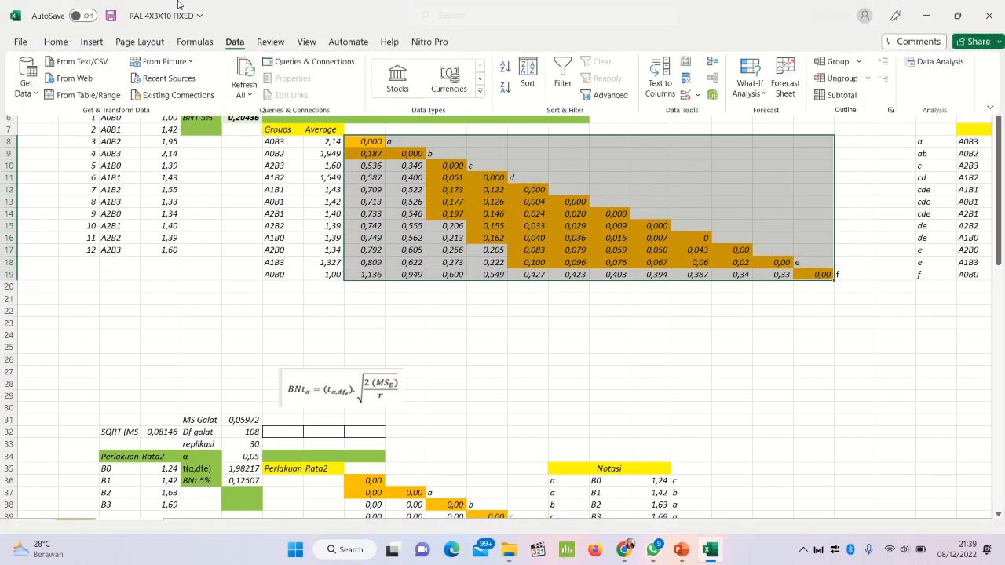
{"action": "left_click", "coordinate": [92, 44]}
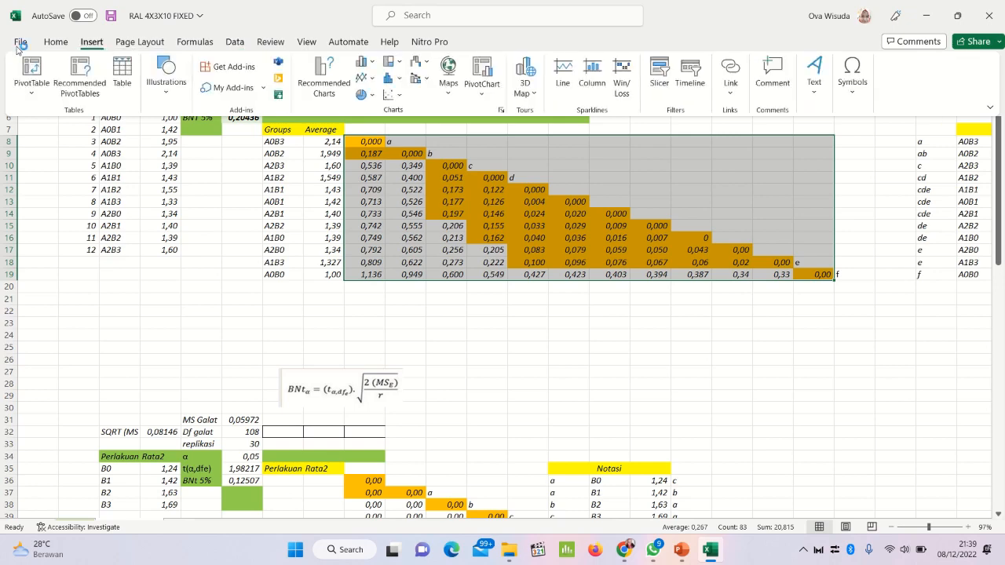
{"action": "left_click", "coordinate": [49, 41]}
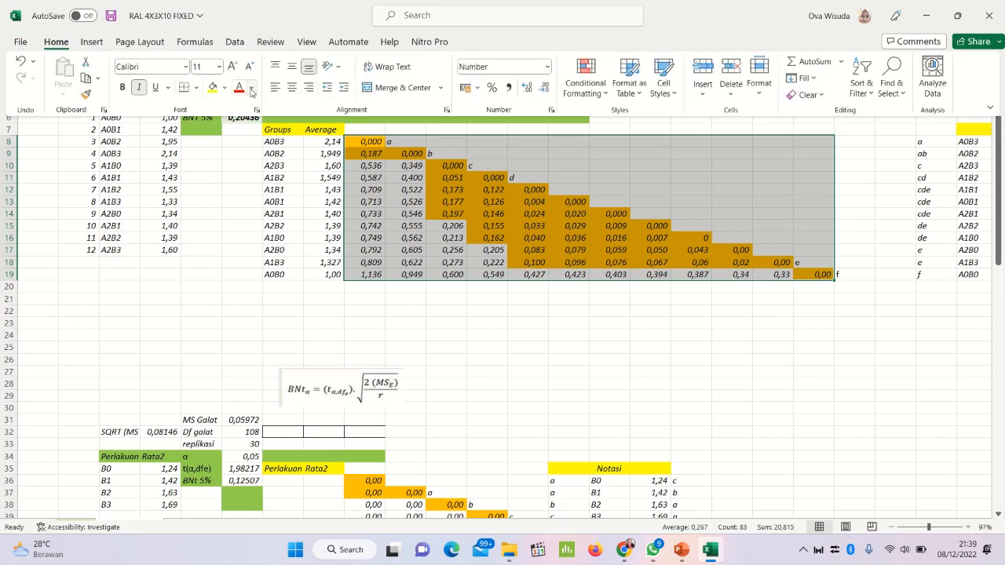
{"action": "left_click", "coordinate": [224, 87]}
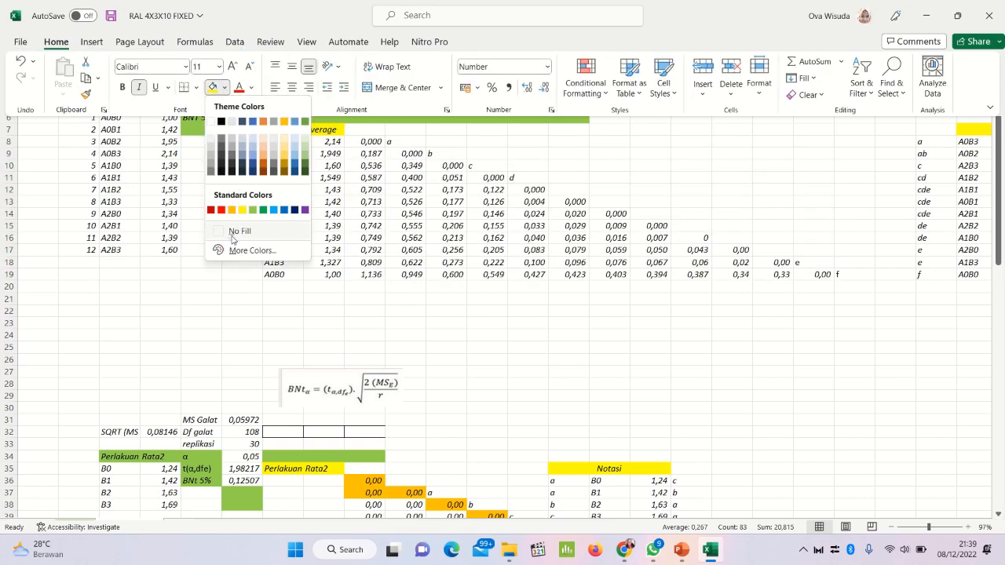
{"action": "left_click", "coordinate": [233, 233]}
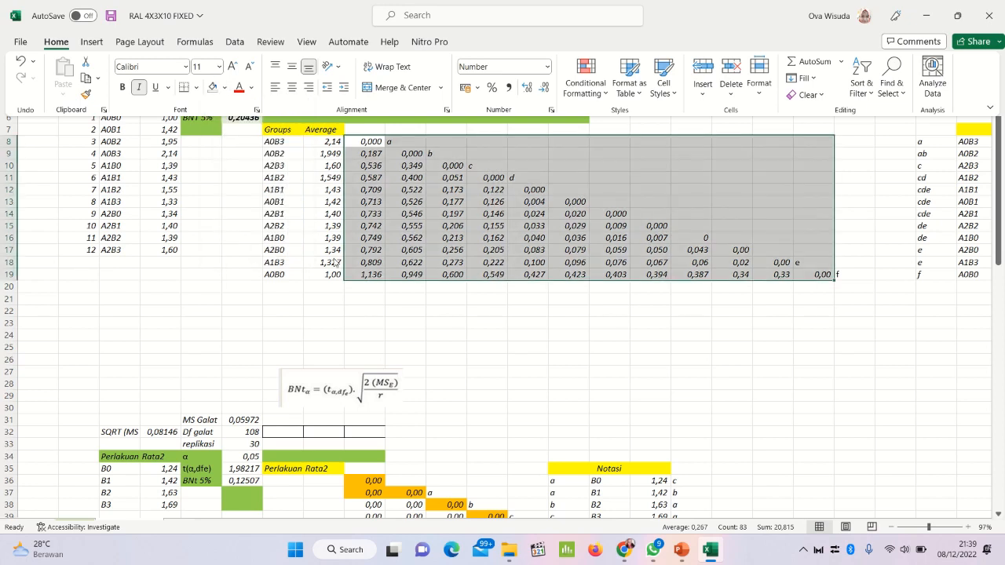
{"action": "key", "text": "ctrl+shift+F1"}
{"action": "left_click", "coordinate": [429, 251]}
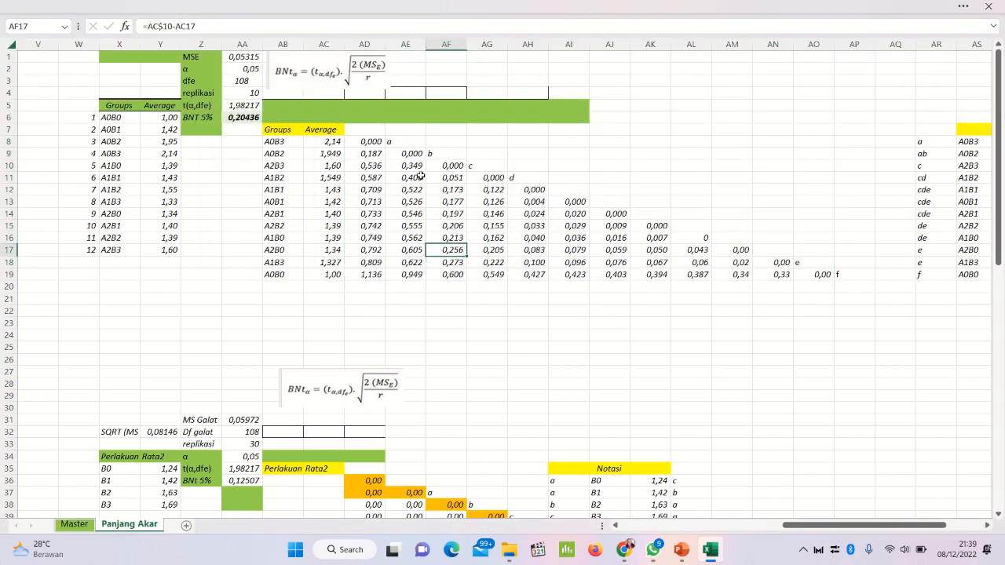
Step: Clear the notation letters a, b, c and d from AE8, AF9, AG10 and AH11 along the matrix diagonal
{"action": "left_click", "coordinate": [398, 146]}
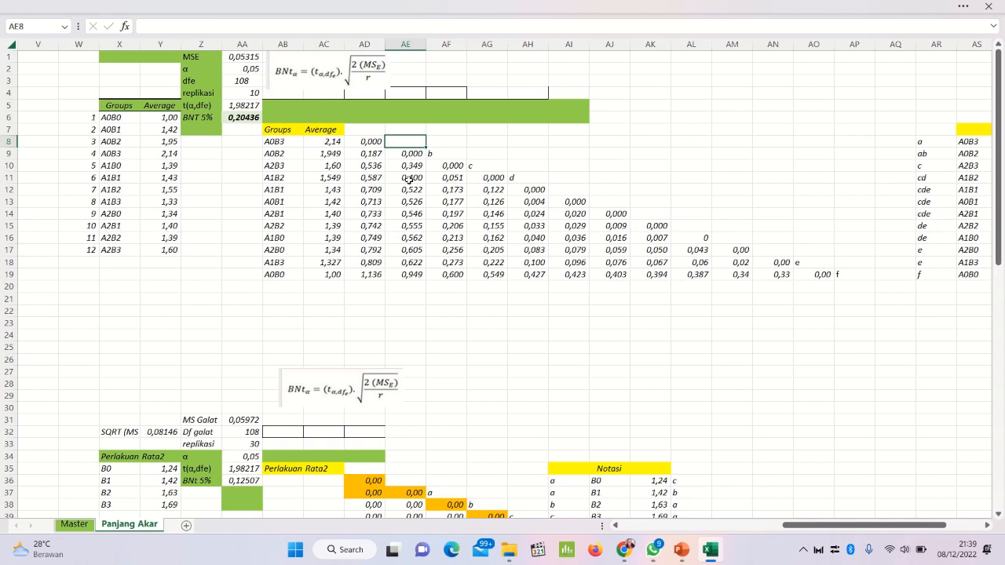
{"action": "key", "text": "Down"}
{"action": "key", "text": "Right"}
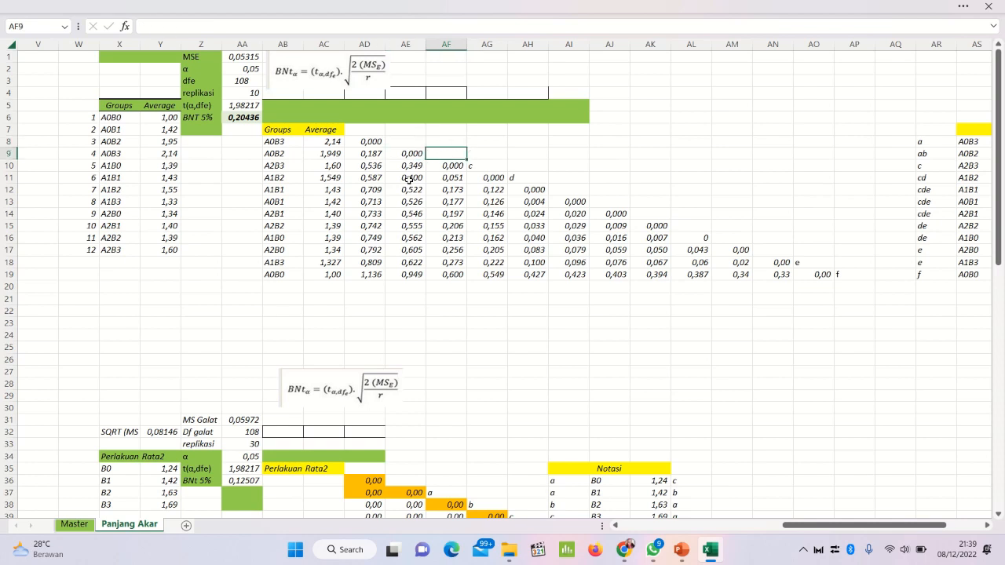
{"action": "key", "text": "Right"}
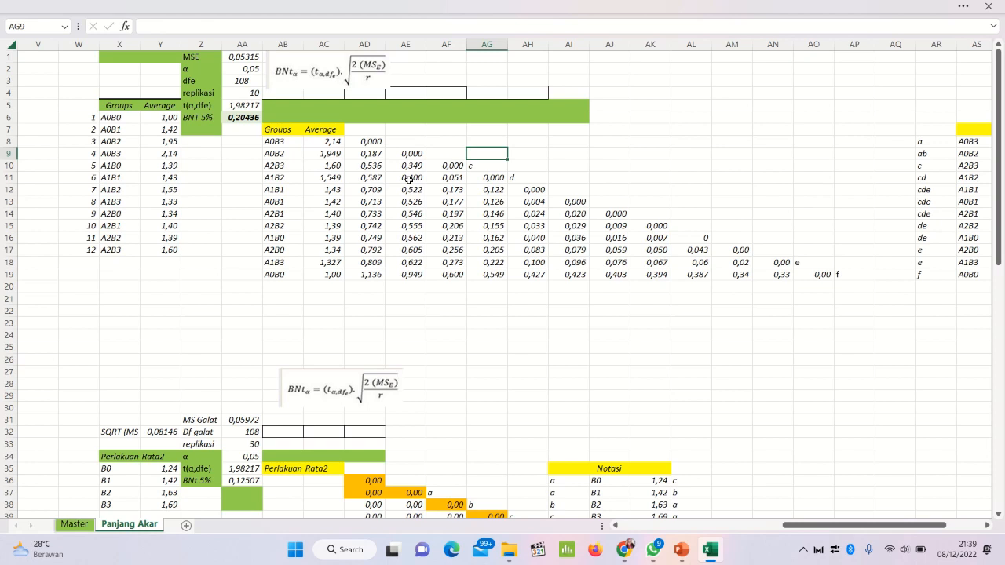
{"action": "key", "text": "Down"}
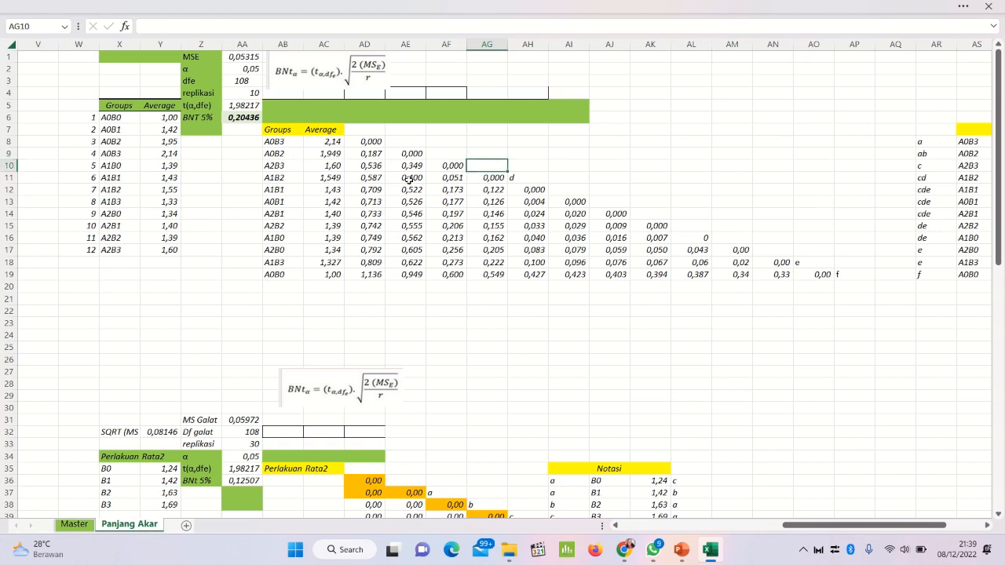
{"action": "key", "text": "Down"}
{"action": "key", "text": "Right"}
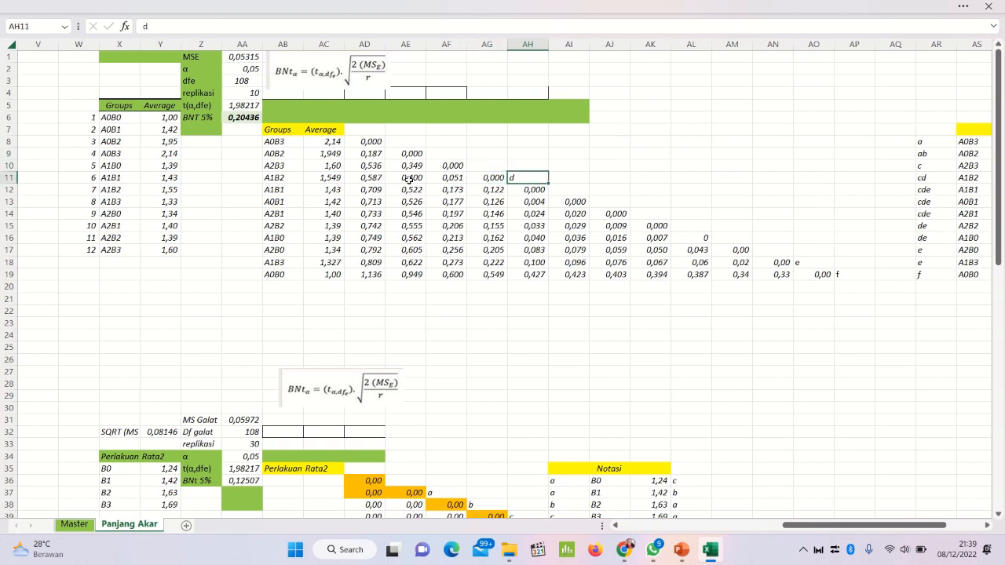
Step: Clear the remaining notation letters e and f from AO18 and AP19 at the end of the matrix diagonal
{"action": "key", "text": "Down"}
{"action": "key", "text": "Right"}
{"action": "key", "text": "Right"}
{"action": "key", "text": "Right"}
{"action": "key", "text": "Right"}
{"action": "key", "text": "Right"}
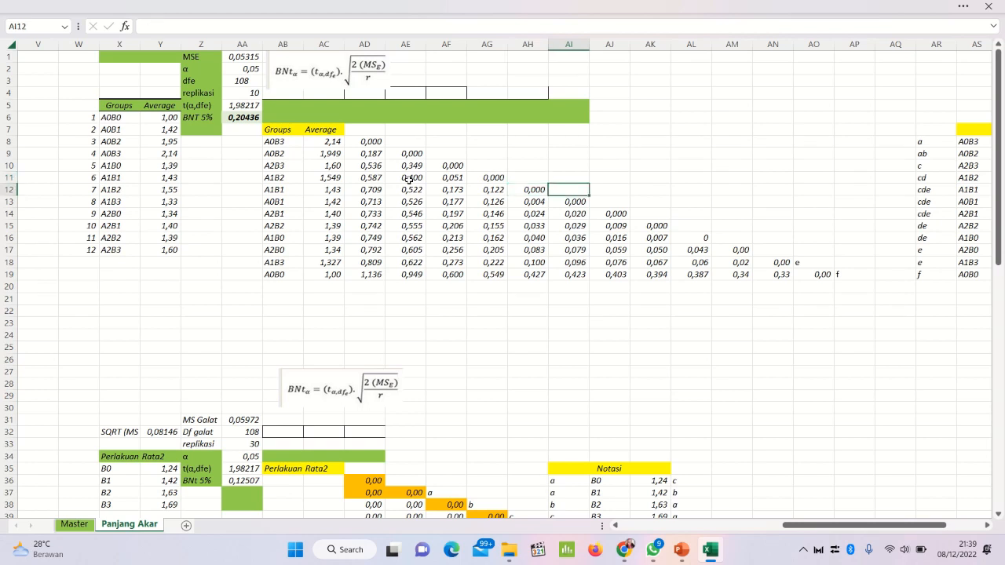
{"action": "key", "text": "Right"}
{"action": "key", "text": "Right"}
{"action": "key", "text": "Down"}
{"action": "key", "text": "Down"}
{"action": "key", "text": "Down"}
{"action": "key", "text": "Down"}
{"action": "key", "text": "Down"}
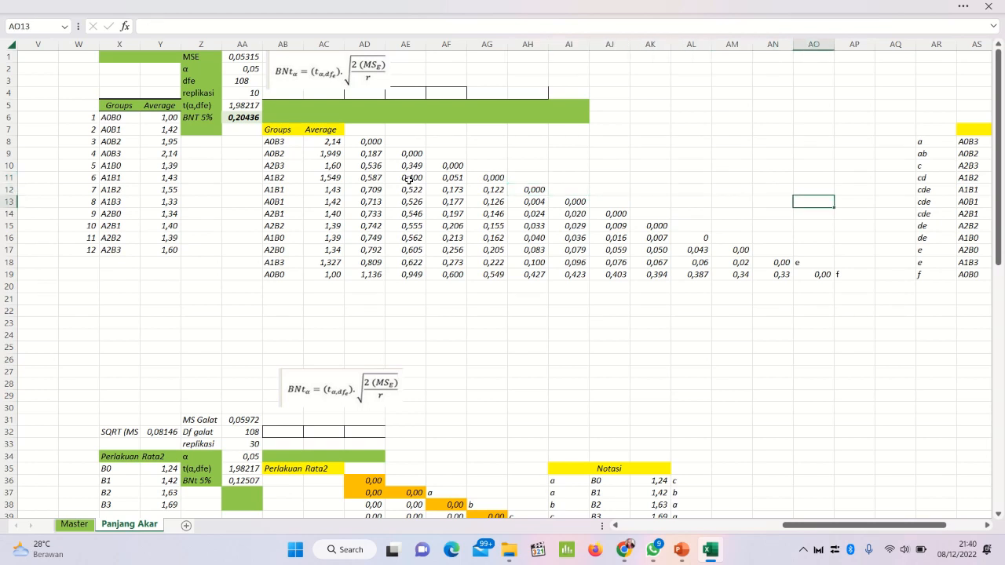
{"action": "key", "text": "Down"}
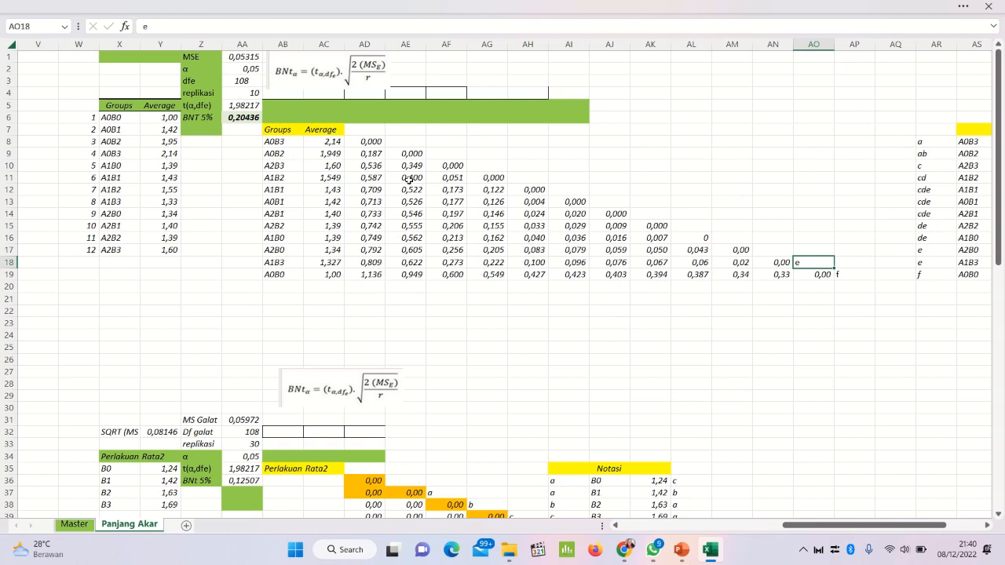
{"action": "key", "text": "Right"}
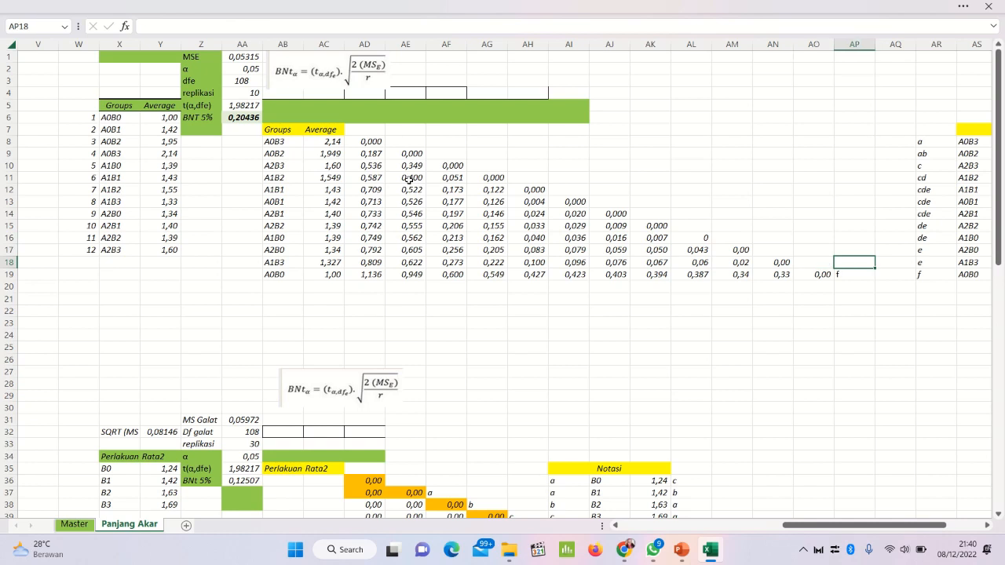
{"action": "key", "text": "Down"}
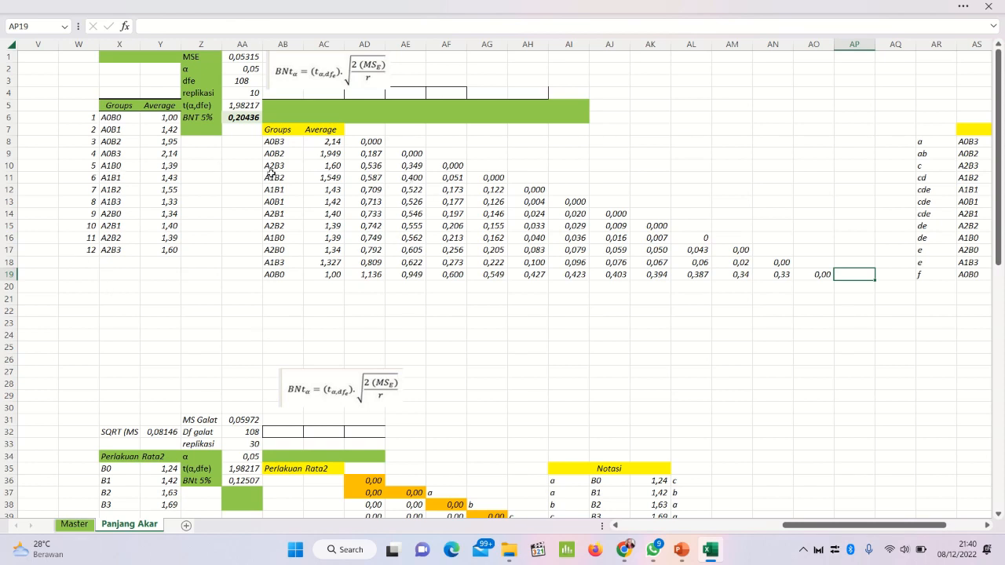
Step: Examine the pairwise differences across the matrix AD8:AO19, including the AD column, AE13 and AG13
{"action": "left_click", "coordinate": [376, 140]}
{"action": "left_click", "coordinate": [375, 153]}
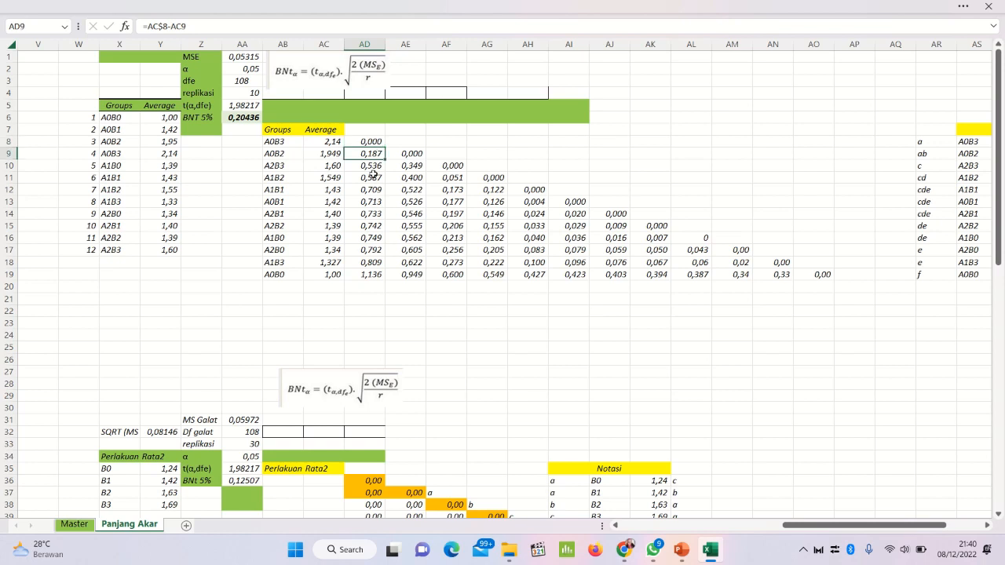
{"action": "left_click", "coordinate": [374, 176]}
{"action": "left_click", "coordinate": [373, 202]}
{"action": "left_click", "coordinate": [373, 237]}
{"action": "left_click_drag", "start_coordinate": [372, 273], "coordinate": [374, 263]}
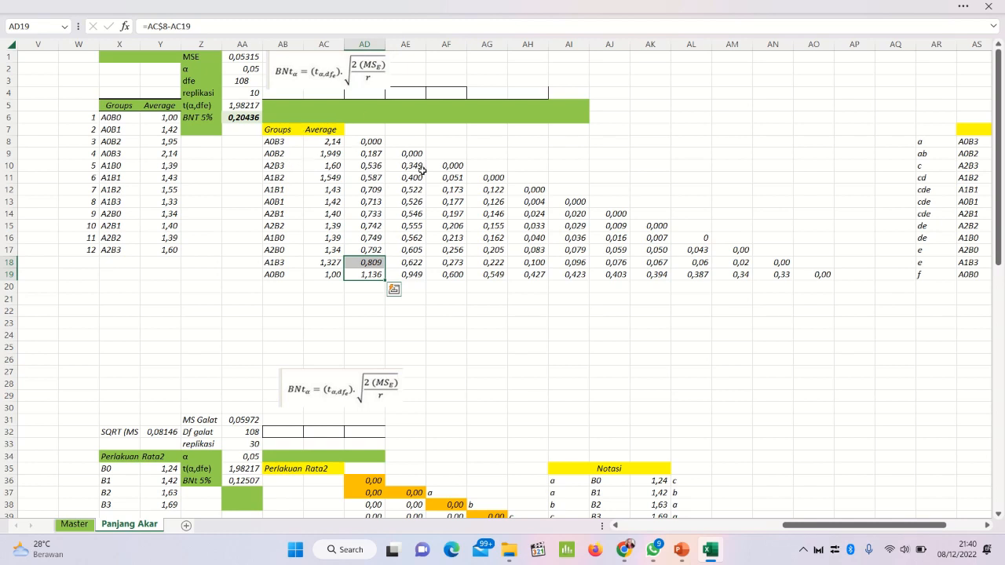
{"action": "left_click", "coordinate": [369, 190]}
{"action": "left_click", "coordinate": [406, 201]}
{"action": "left_click", "coordinate": [487, 205]}
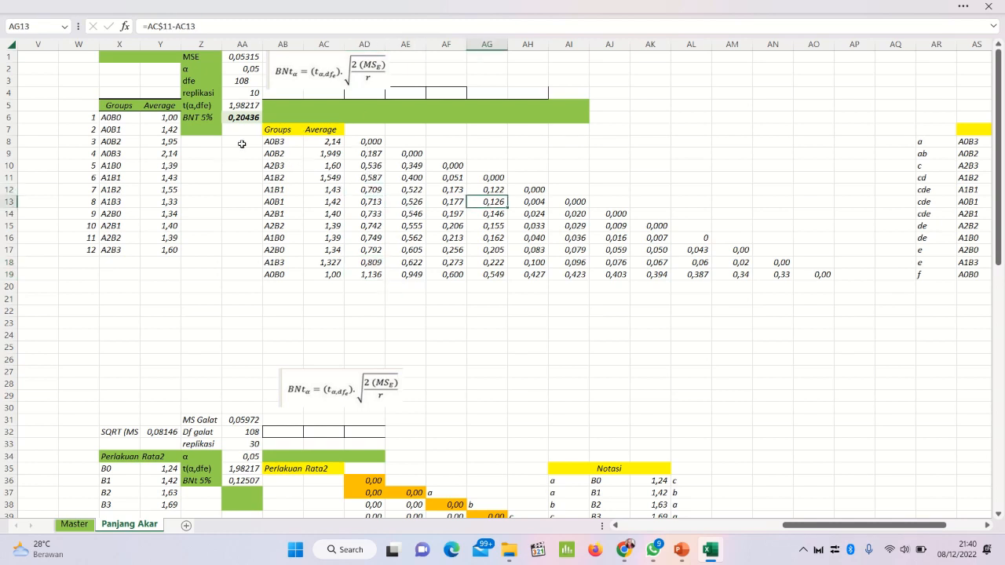
{"action": "mouse_move", "coordinate": [355, 140]}
{"action": "left_mouse_down"}
{"action": "mouse_move", "coordinate": [624, 239]}
{"action": "mouse_move", "coordinate": [798, 276]}
{"action": "left_mouse_up"}
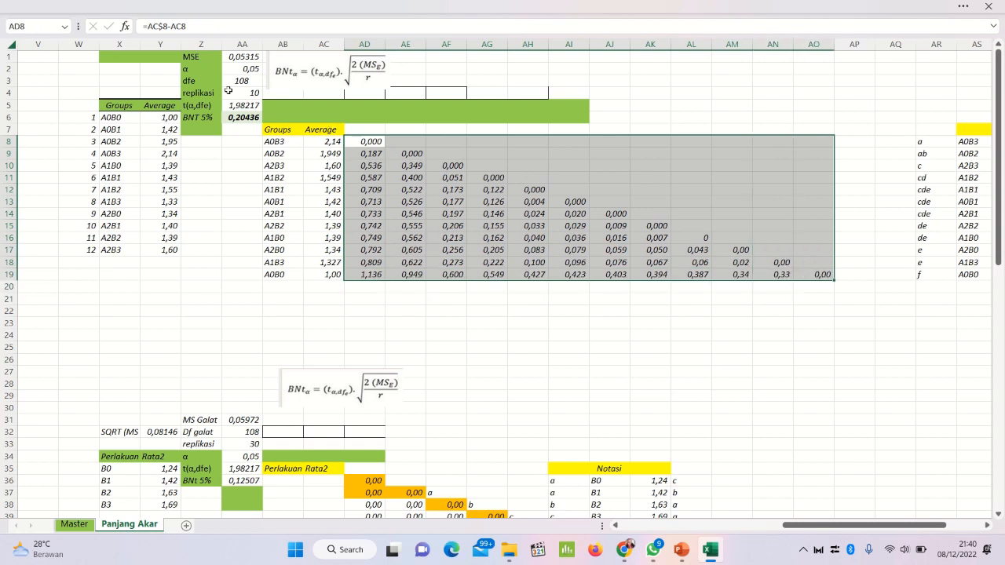
Step: Inspect the BNT 5% formula in AA6 and the cells it references
{"action": "left_click", "coordinate": [237, 117]}
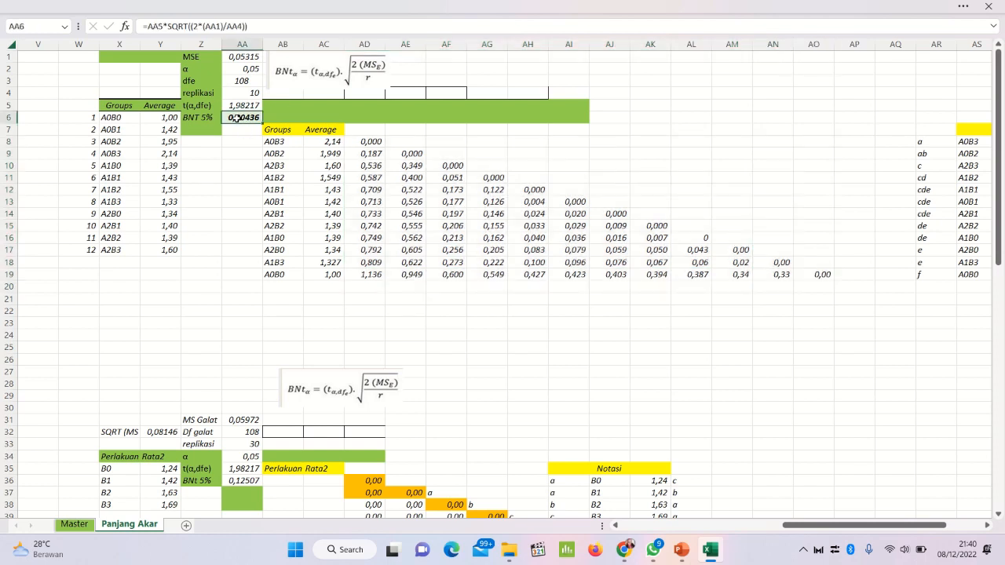
{"action": "left_click", "coordinate": [302, 22]}
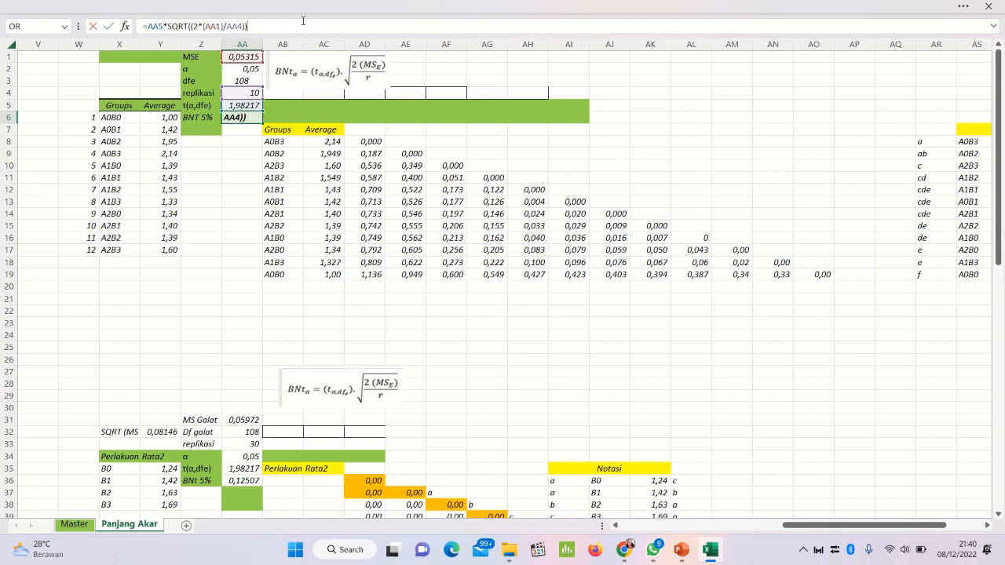
{"action": "key", "text": "Return"}
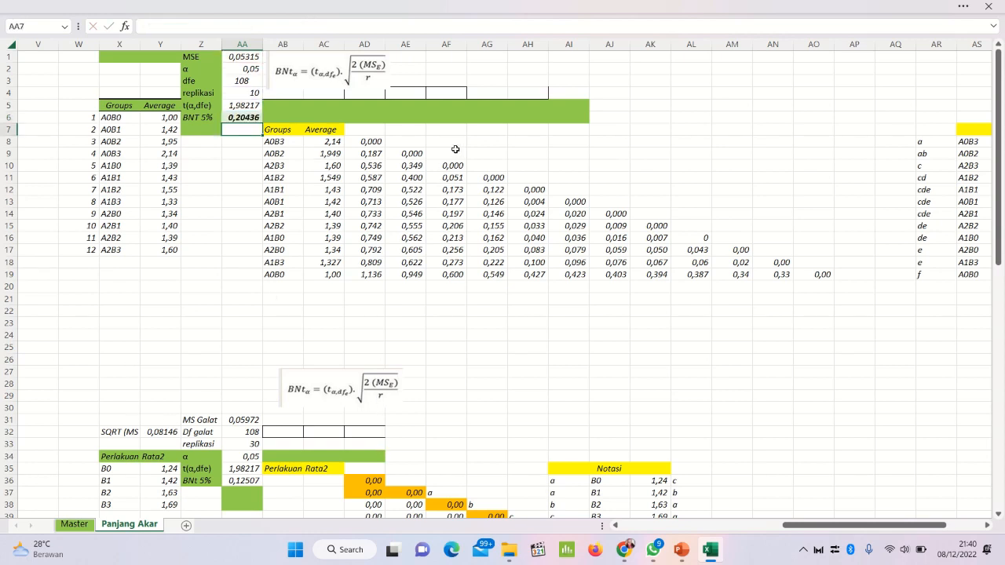
Step: Compare the differences in column AD, especially AD8, AD9 and AD10, with the BNT 5% value in AA6
{"action": "left_click", "coordinate": [371, 142]}
{"action": "left_click", "coordinate": [363, 155]}
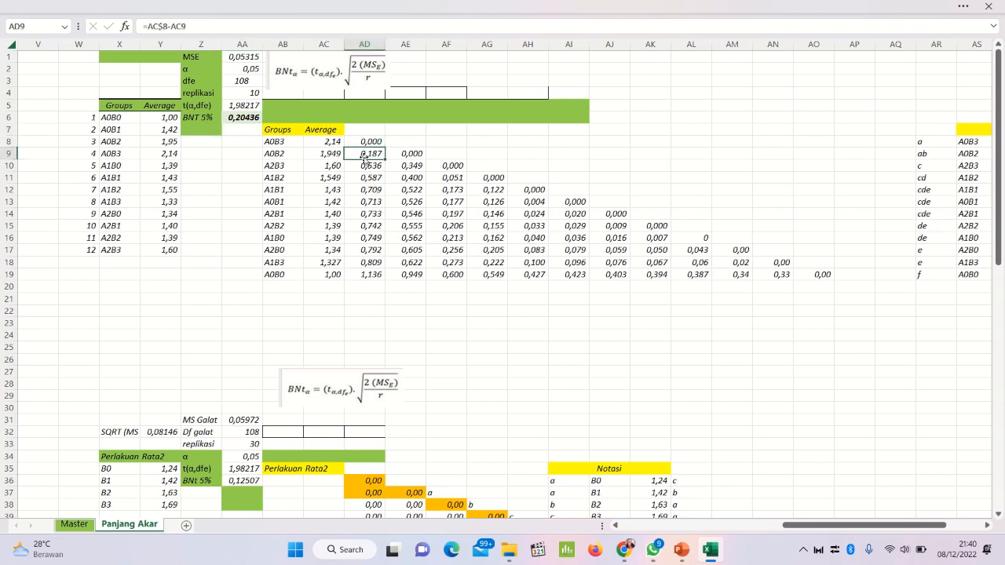
{"action": "left_click", "coordinate": [363, 177]}
{"action": "left_click", "coordinate": [366, 204]}
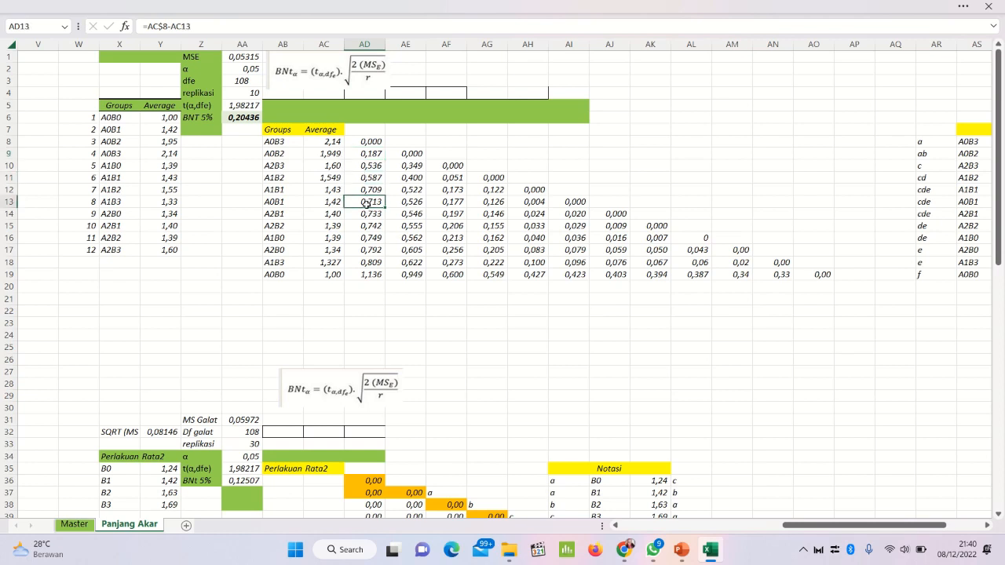
{"action": "left_click", "coordinate": [372, 152]}
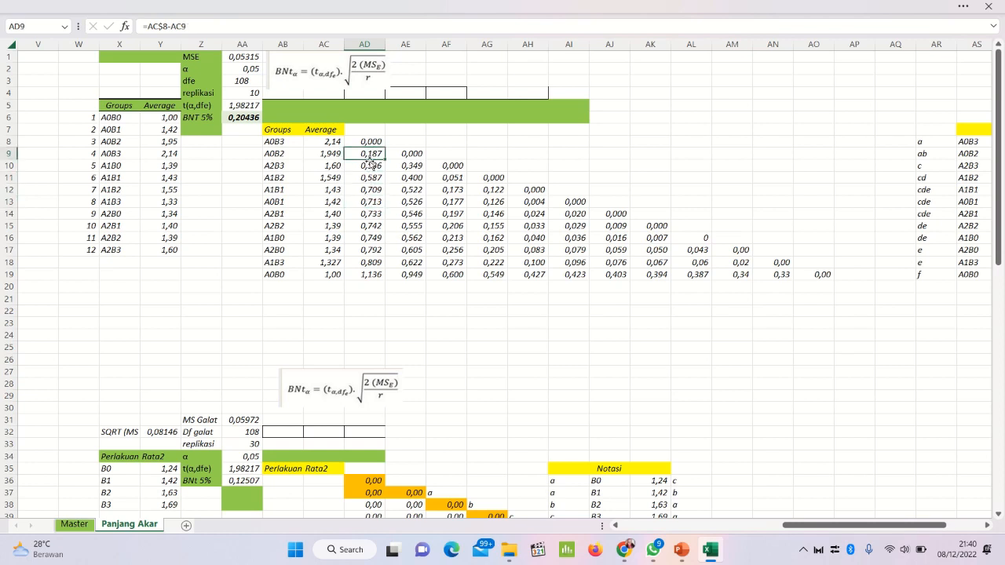
{"action": "left_click", "coordinate": [370, 165]}
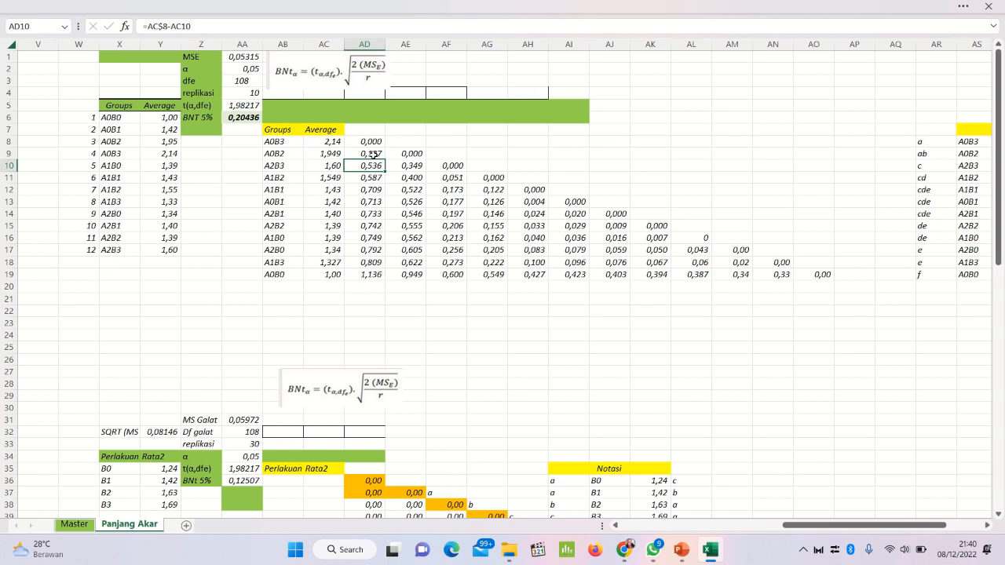
{"action": "left_click", "coordinate": [376, 140]}
{"action": "left_click", "coordinate": [373, 153]}
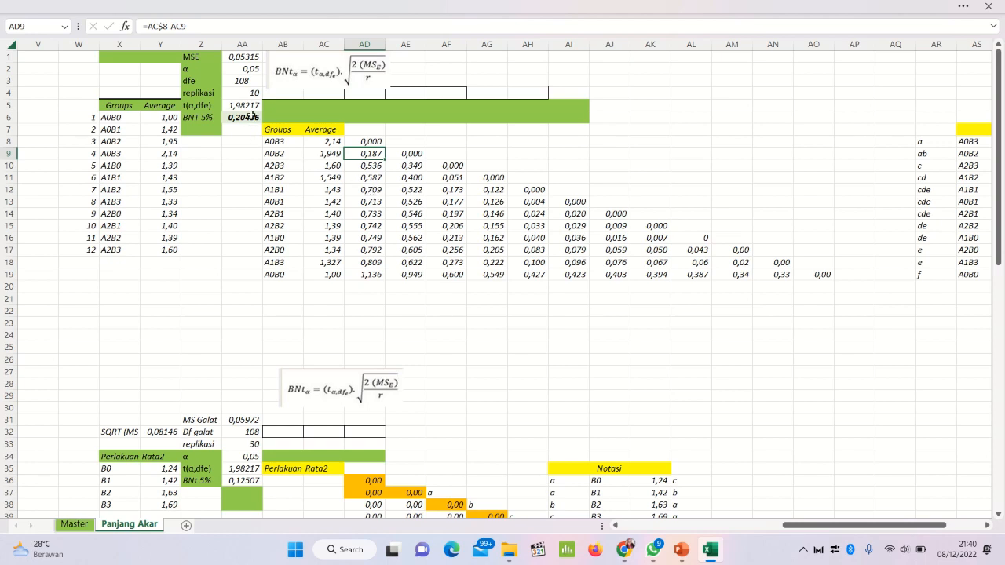
{"action": "left_click", "coordinate": [252, 115]}
{"action": "left_click", "coordinate": [376, 147]}
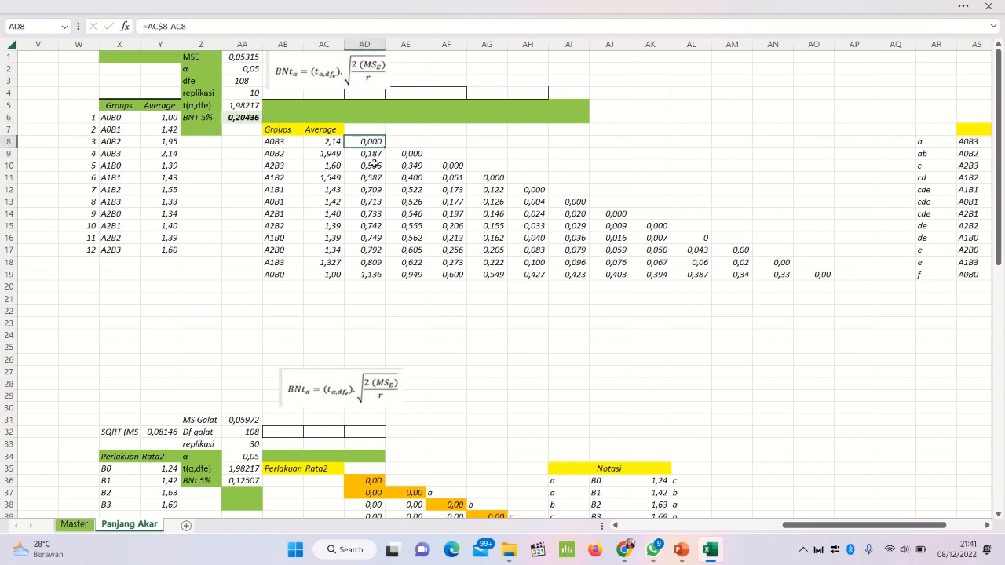
{"action": "left_click", "coordinate": [376, 154]}
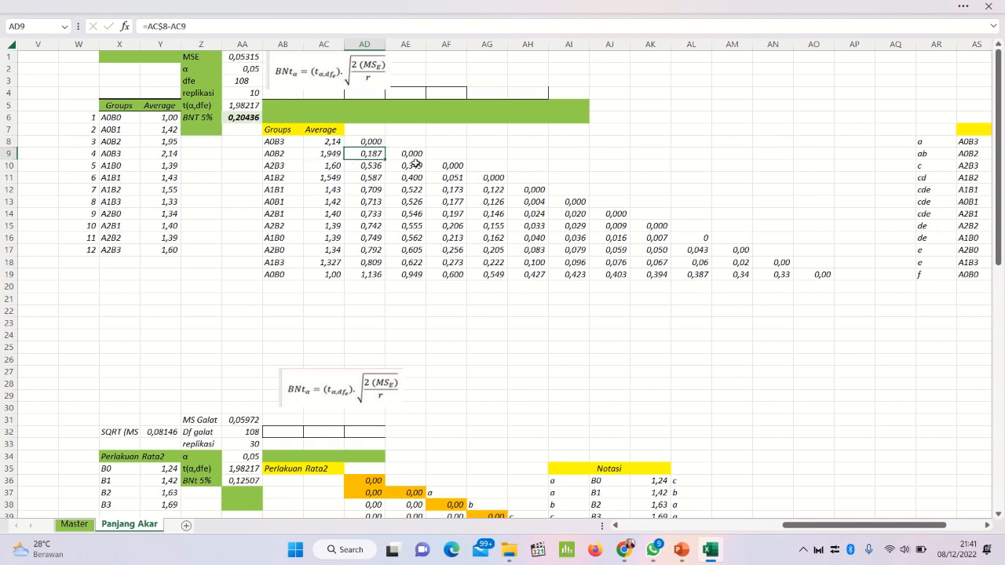
Step: Examine the differences in column AE from AE9 down to AE16 against the BNT 5% threshold
{"action": "left_click", "coordinate": [406, 153]}
{"action": "left_click", "coordinate": [404, 189]}
{"action": "left_click", "coordinate": [406, 214]}
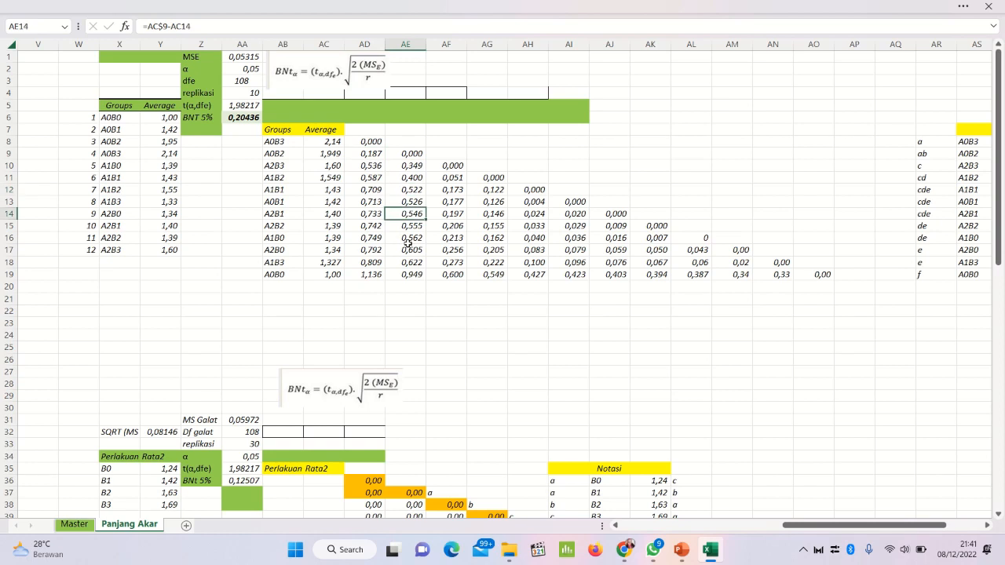
{"action": "left_click", "coordinate": [408, 237]}
{"action": "left_click", "coordinate": [424, 204]}
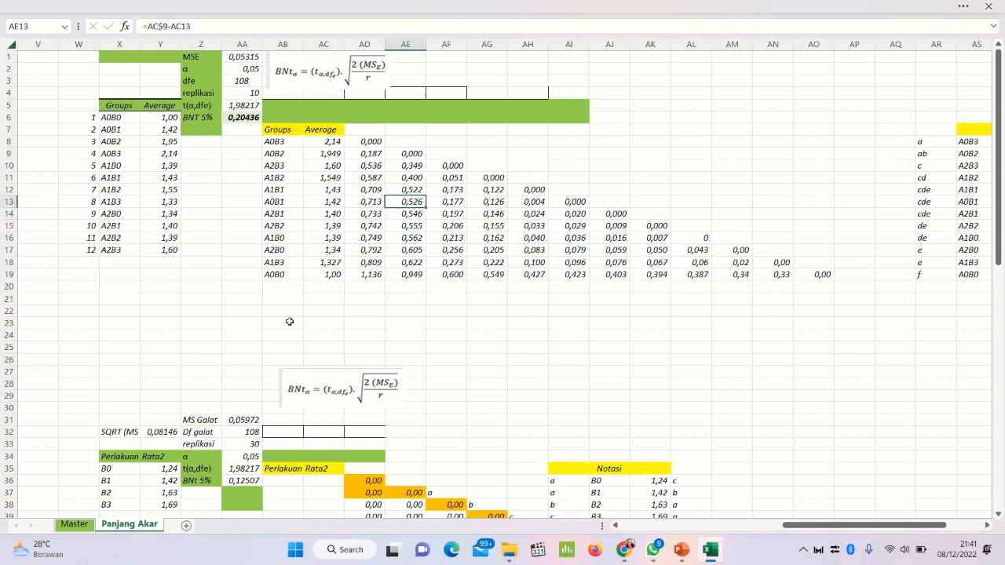
{"action": "left_click", "coordinate": [405, 227]}
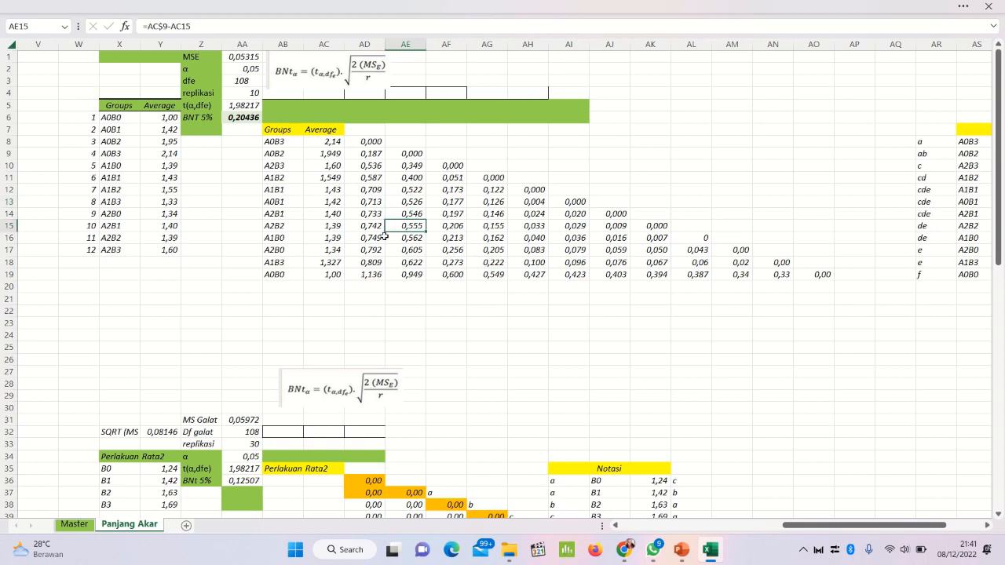
{"action": "left_click", "coordinate": [364, 140]}
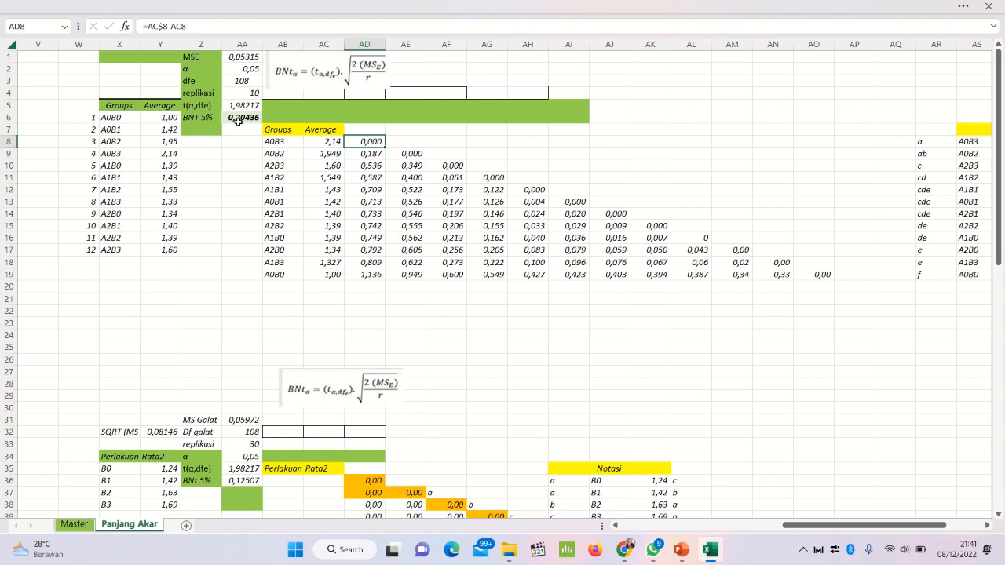
{"action": "left_click", "coordinate": [251, 6]}
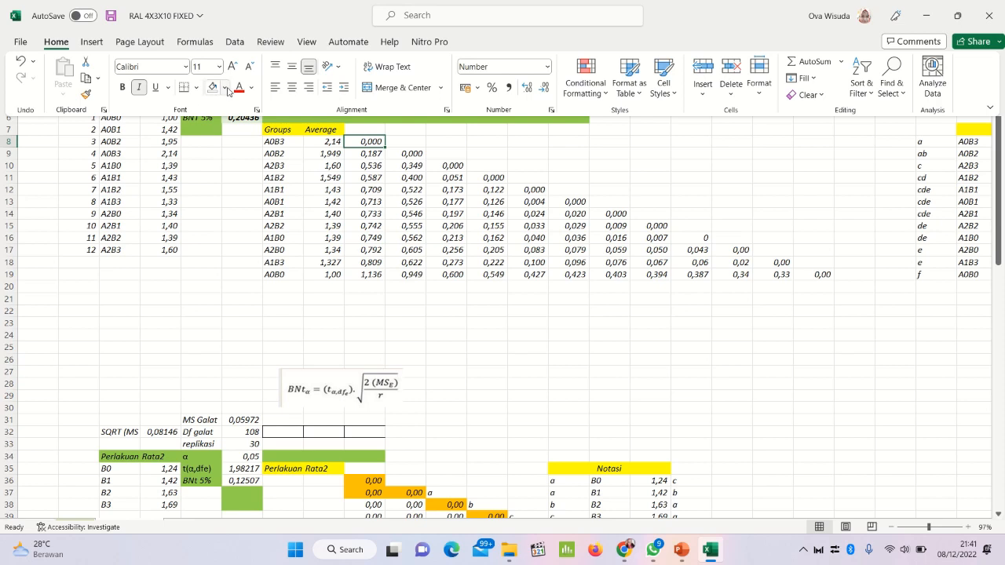
{"action": "left_click", "coordinate": [226, 89]}
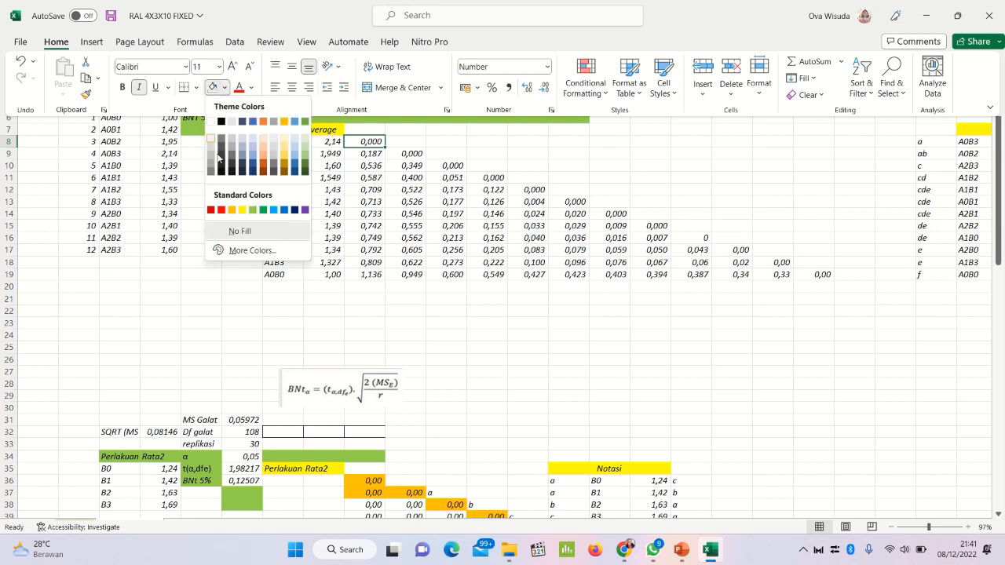
{"action": "left_click", "coordinate": [363, 159]}
{"action": "left_click", "coordinate": [362, 156]}
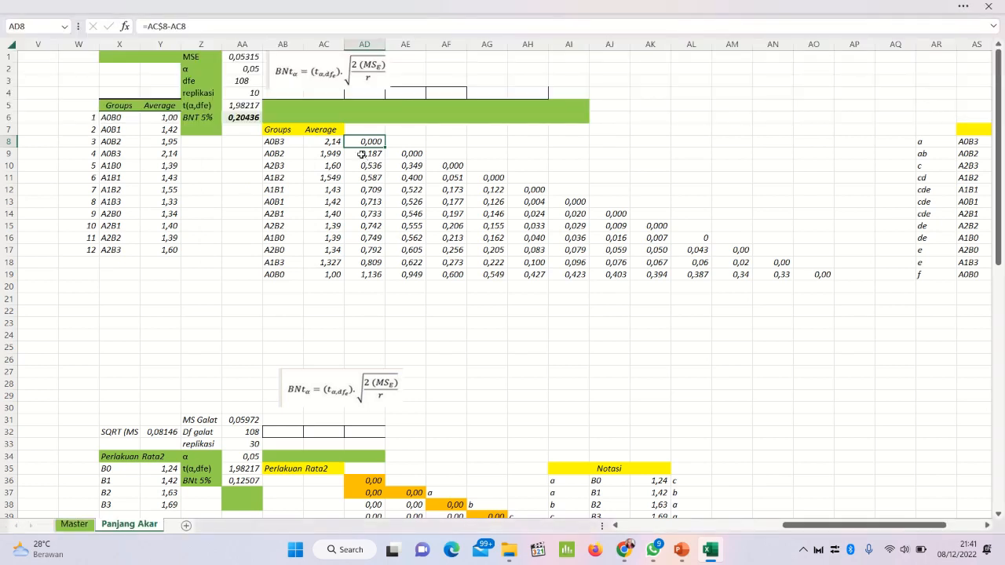
Step: Fill cell AD9 with the standard orange colour to mark its difference as below the BNT 5% value
{"action": "left_click", "coordinate": [361, 153]}
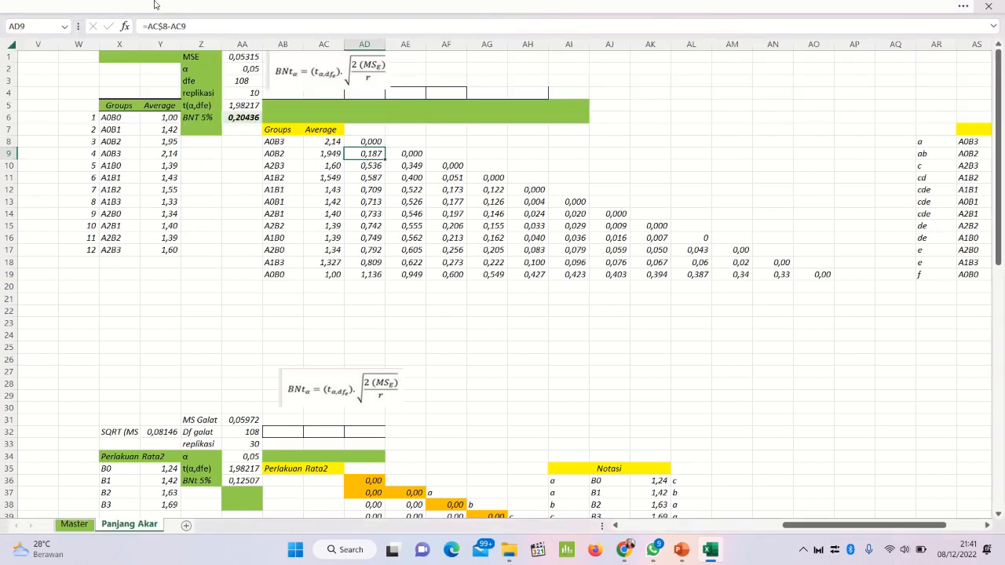
{"action": "left_click", "coordinate": [166, 5]}
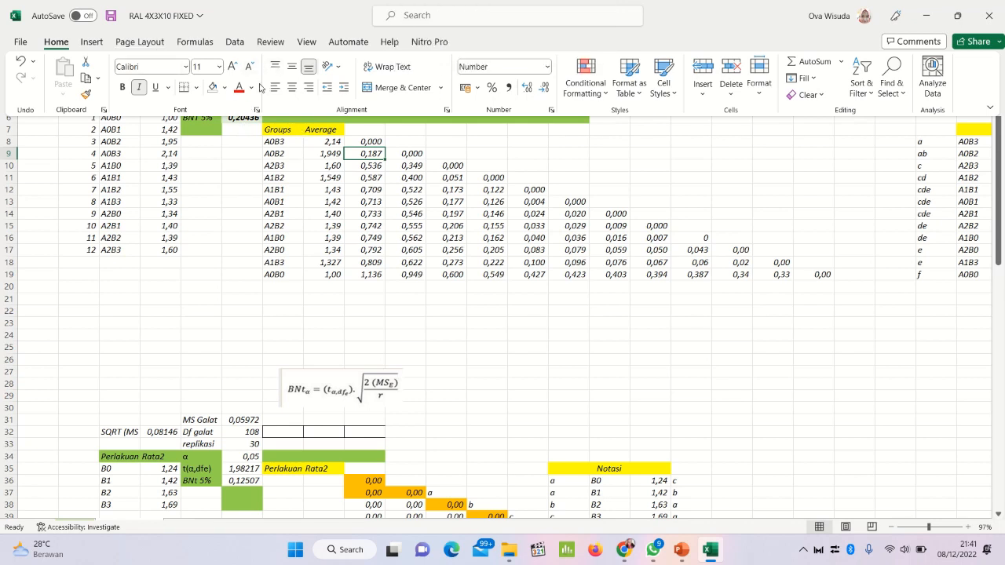
{"action": "left_click", "coordinate": [224, 87]}
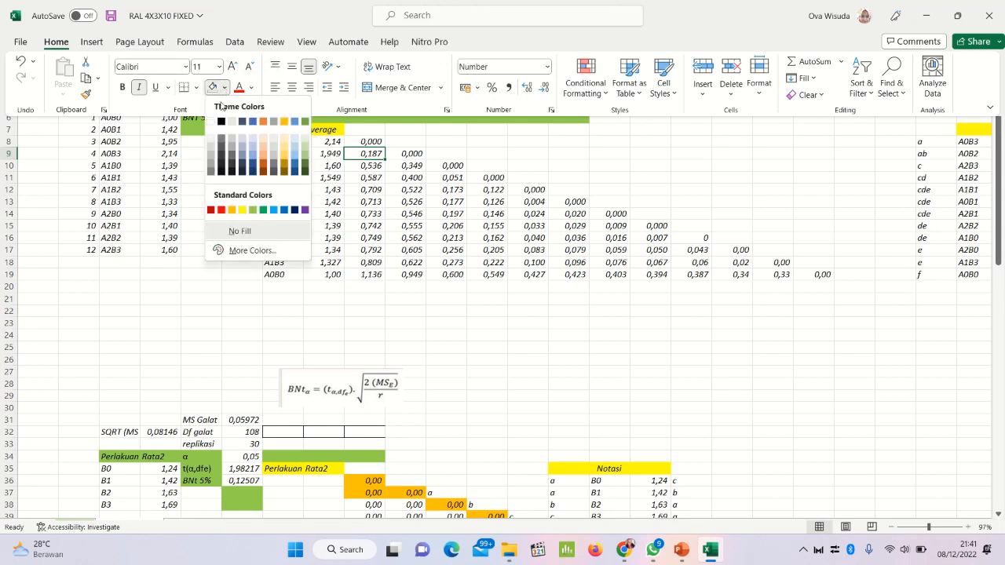
{"action": "left_click", "coordinate": [231, 211]}
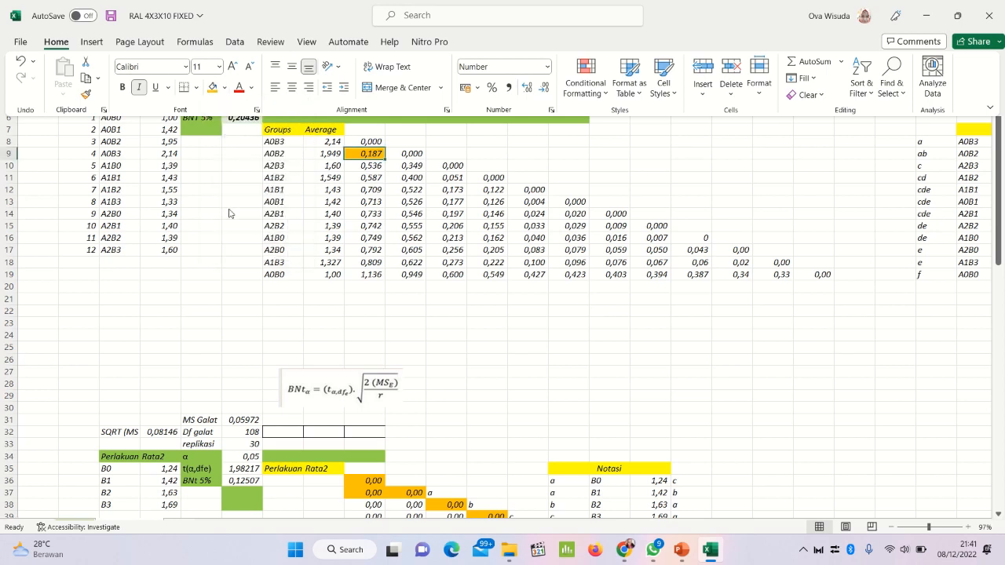
Step: Apply the same orange fill to cell AD8, the first difference in the A0B3 row
{"action": "left_click", "coordinate": [379, 169]}
{"action": "left_click", "coordinate": [379, 169]}
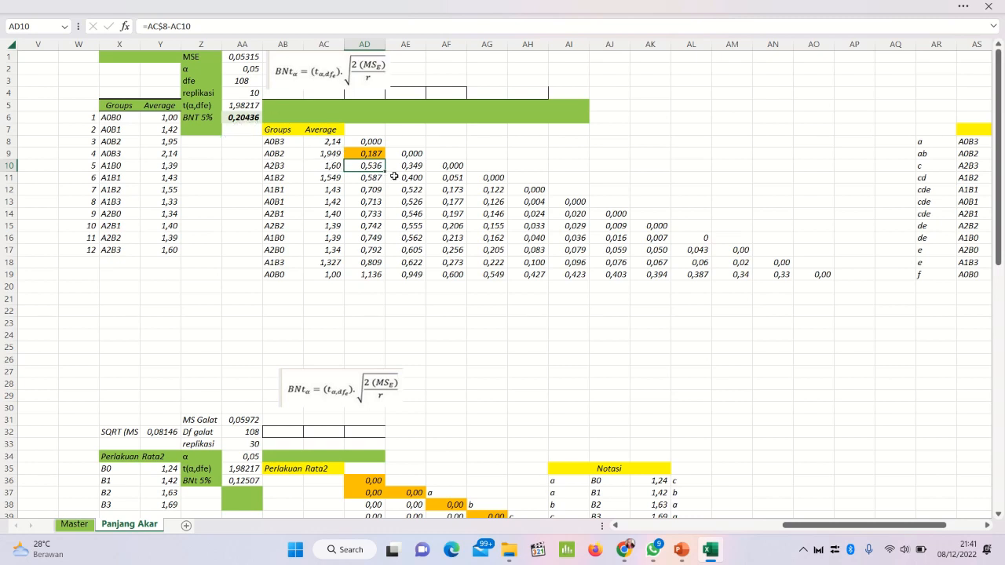
{"action": "left_click", "coordinate": [330, 6]}
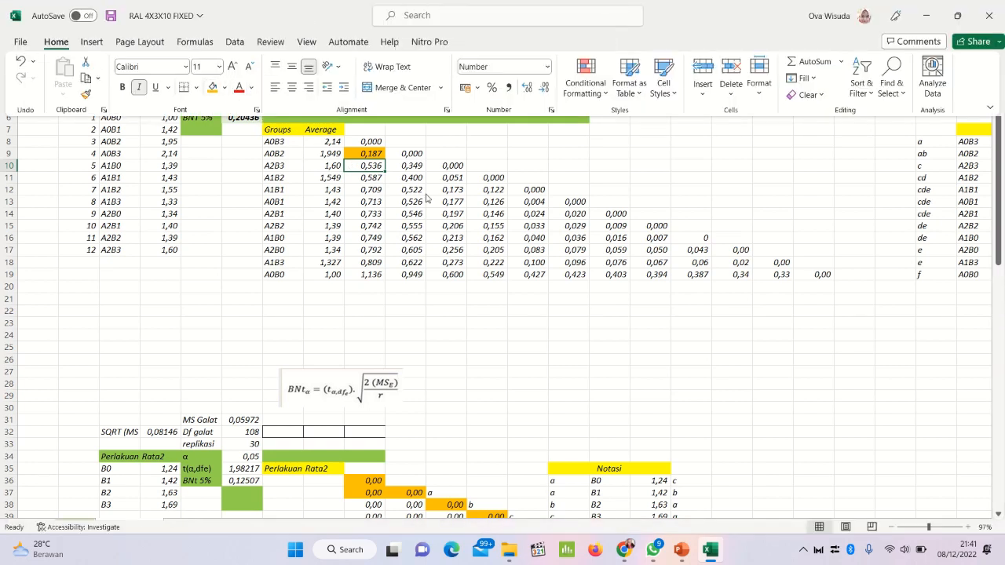
{"action": "left_click", "coordinate": [359, 142]}
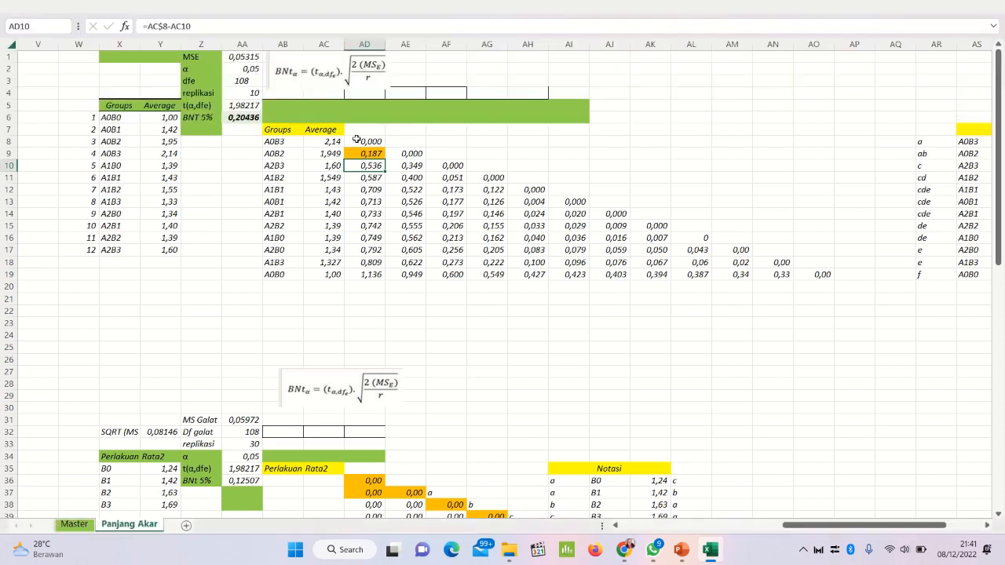
{"action": "left_click", "coordinate": [359, 142]}
{"action": "left_click", "coordinate": [321, 5]}
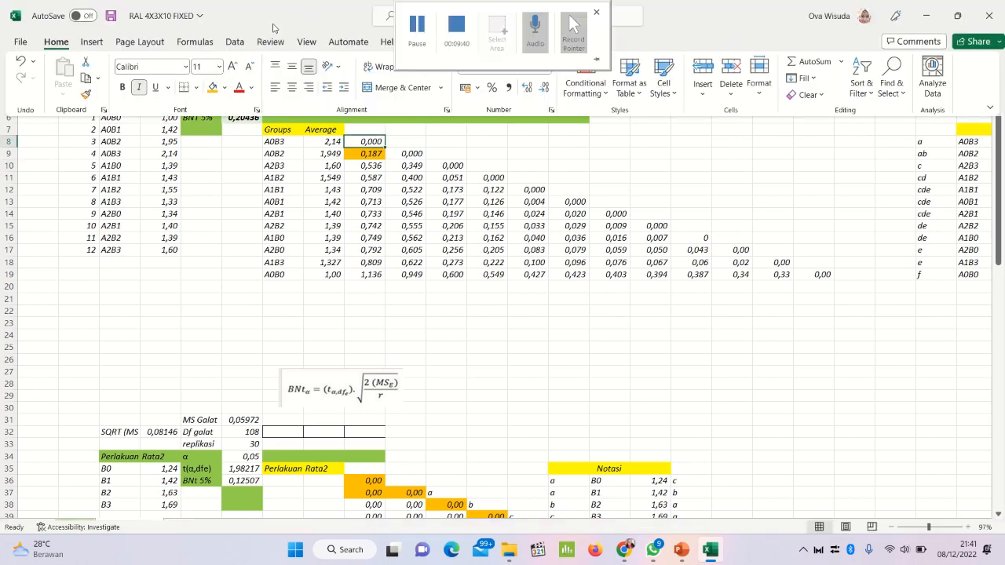
{"action": "left_click", "coordinate": [211, 87]}
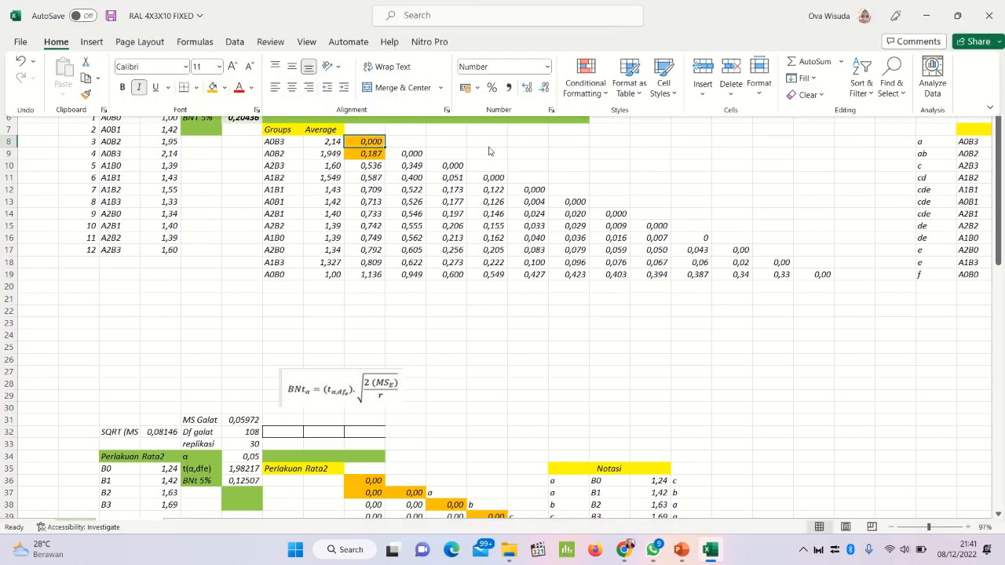
Step: Fill cell AE9, the start of the second difference column, with orange and check AE10 against the BNT 5% value
{"action": "key", "text": "ctrl+shift+F1"}
{"action": "left_click", "coordinate": [413, 157]}
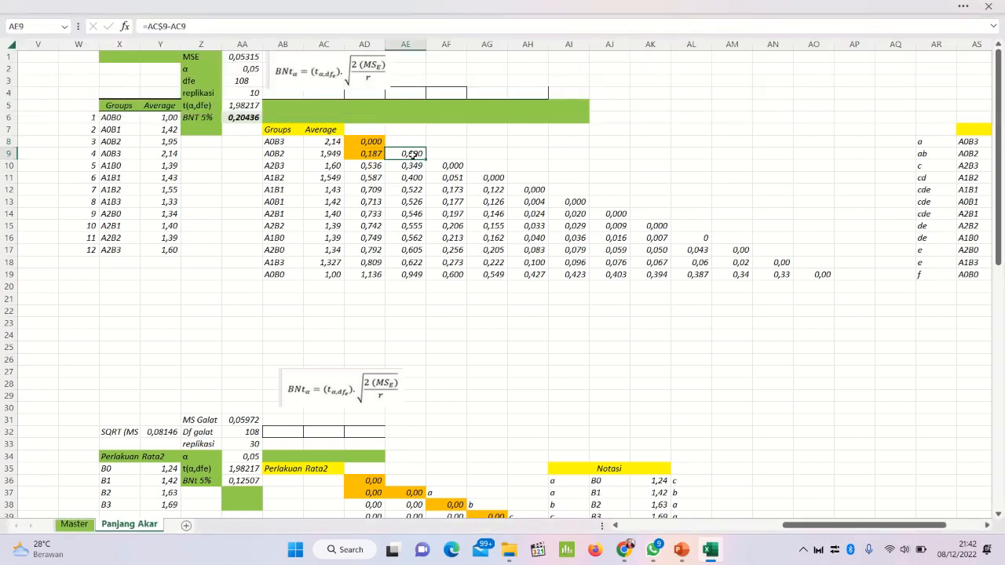
{"action": "key", "text": "ctrl+shift+F1"}
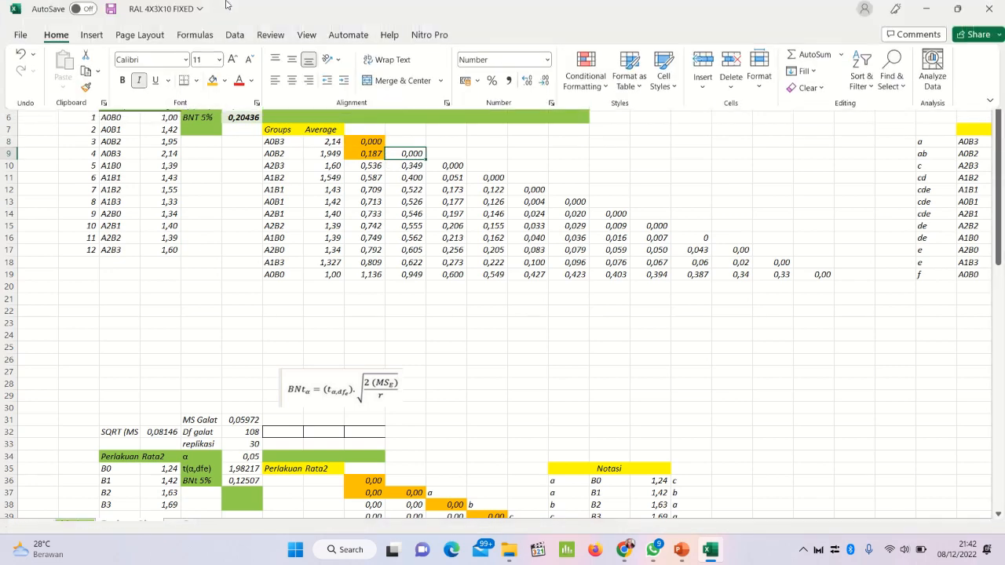
{"action": "left_click", "coordinate": [213, 89]}
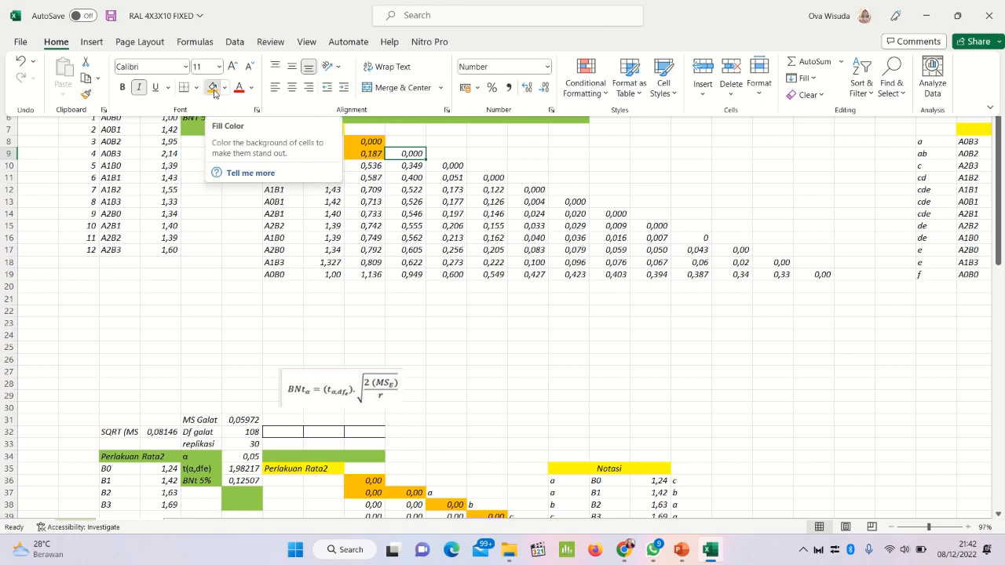
{"action": "key", "text": "ctrl+shift+F1"}
{"action": "left_click", "coordinate": [405, 165]}
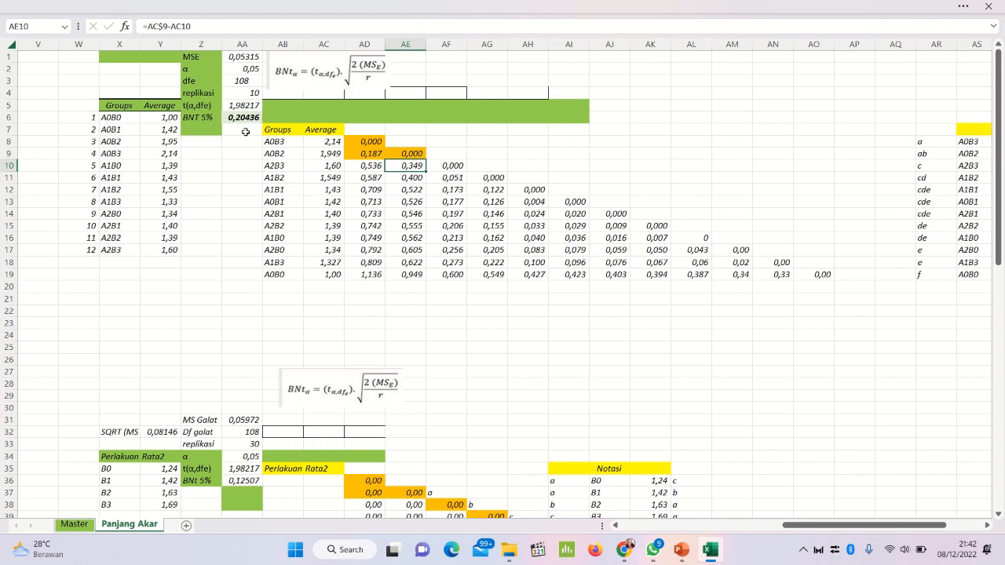
Step: Fill cells AF10 and AF11 in the third difference column with orange, one after the other
{"action": "left_click", "coordinate": [454, 166]}
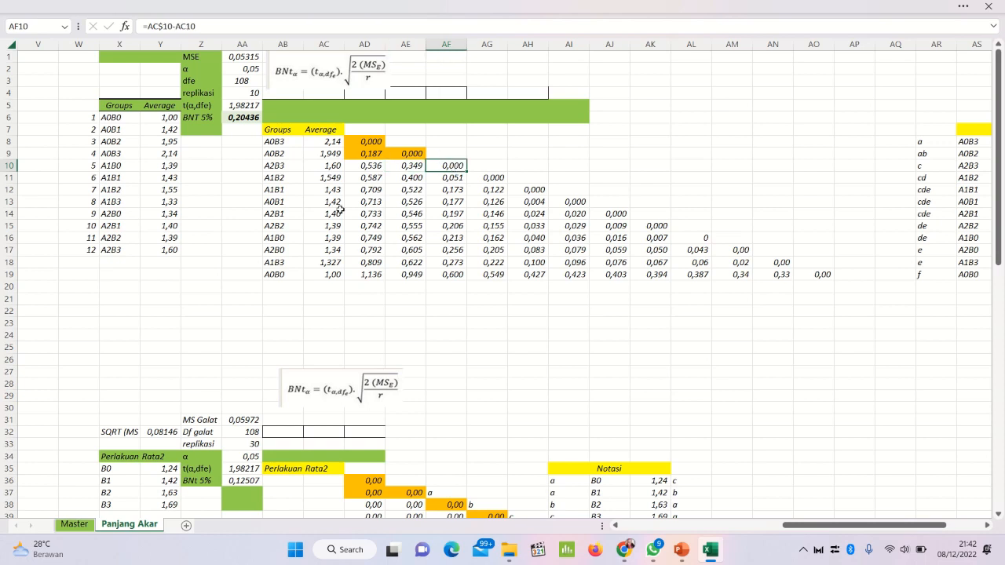
{"action": "left_click", "coordinate": [292, 4]}
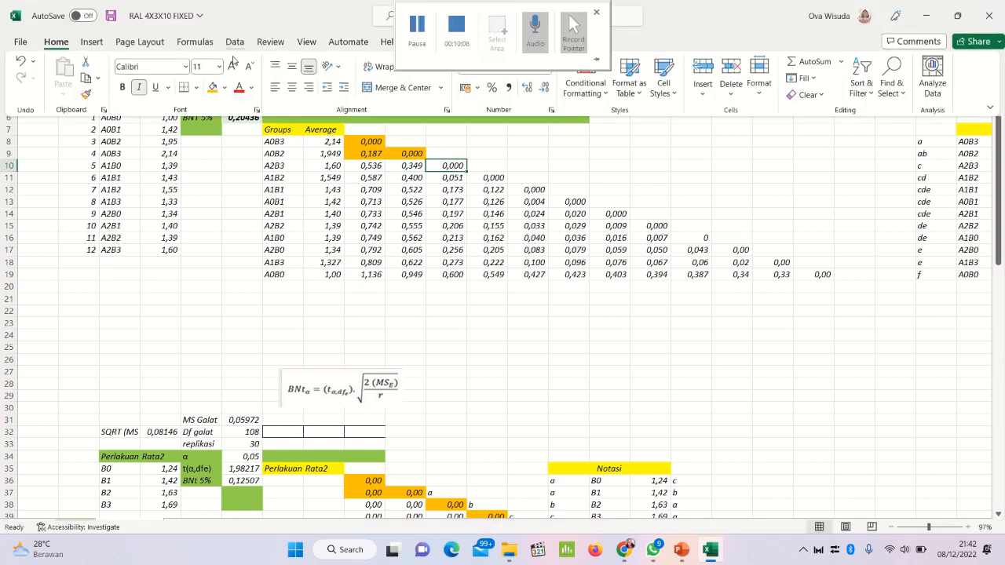
{"action": "left_click", "coordinate": [212, 88]}
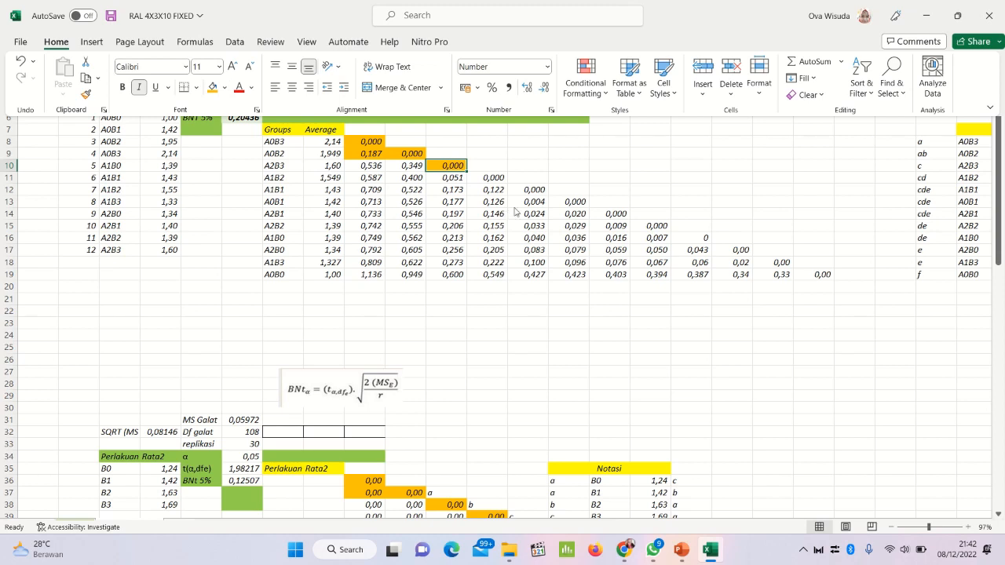
{"action": "left_click", "coordinate": [444, 182]}
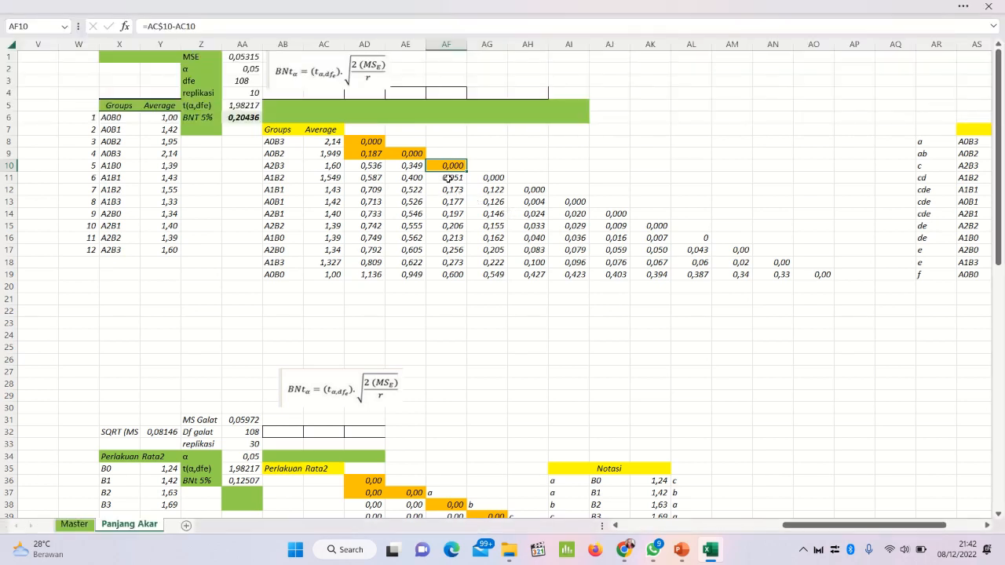
{"action": "left_click", "coordinate": [446, 178]}
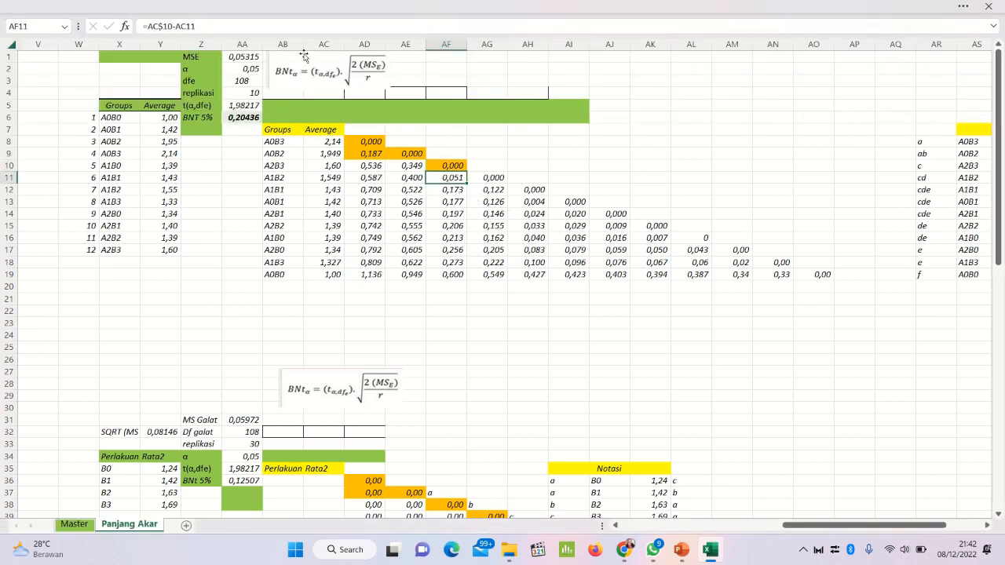
{"action": "left_click", "coordinate": [238, 5]}
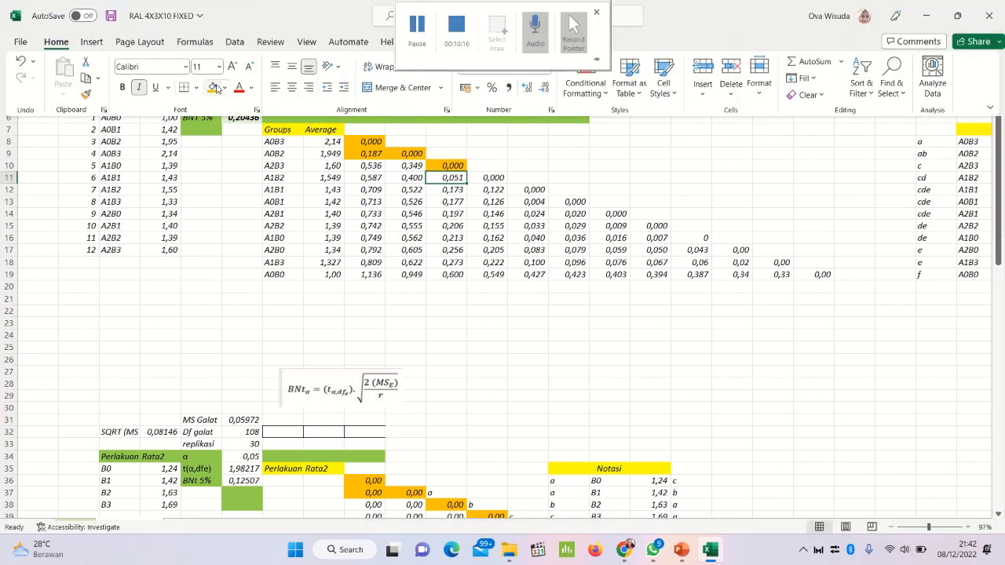
{"action": "left_click", "coordinate": [212, 87]}
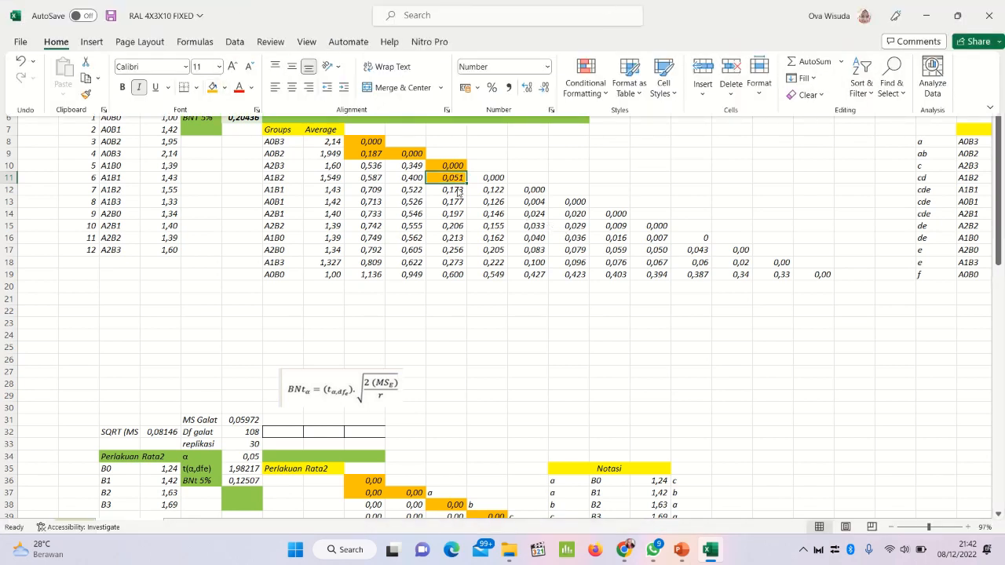
Step: Fill the range AF10:AF14 with orange to mark the column AF differences below the BNT 5% value
{"action": "left_click", "coordinate": [460, 190]}
{"action": "left_click", "coordinate": [136, 4]}
{"action": "key", "text": "ctrl+shift+F1"}
{"action": "left_click", "coordinate": [452, 164]}
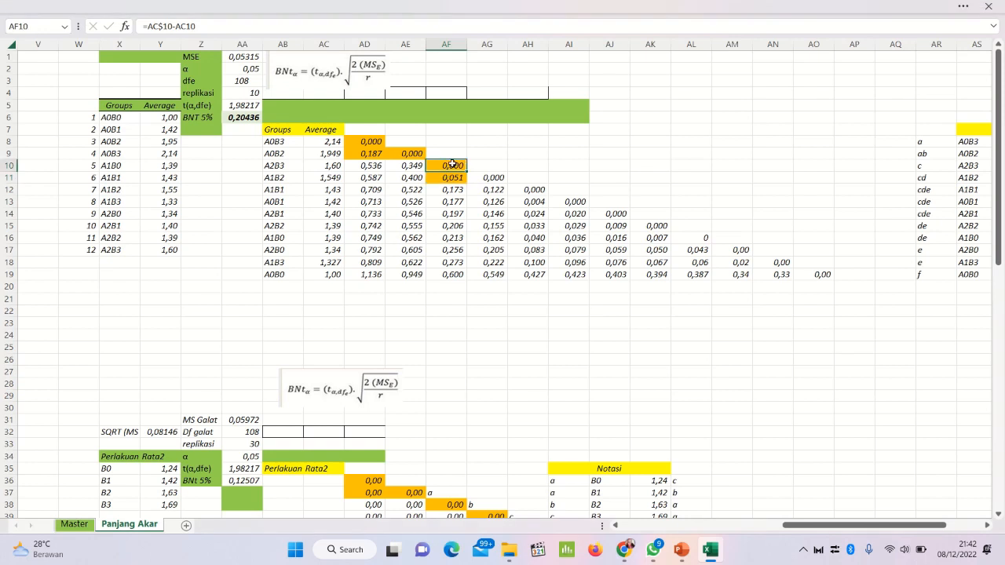
{"action": "left_click_drag", "start_coordinate": [452, 164], "coordinate": [453, 209]}
{"action": "mouse_move", "coordinate": [314, 4]}
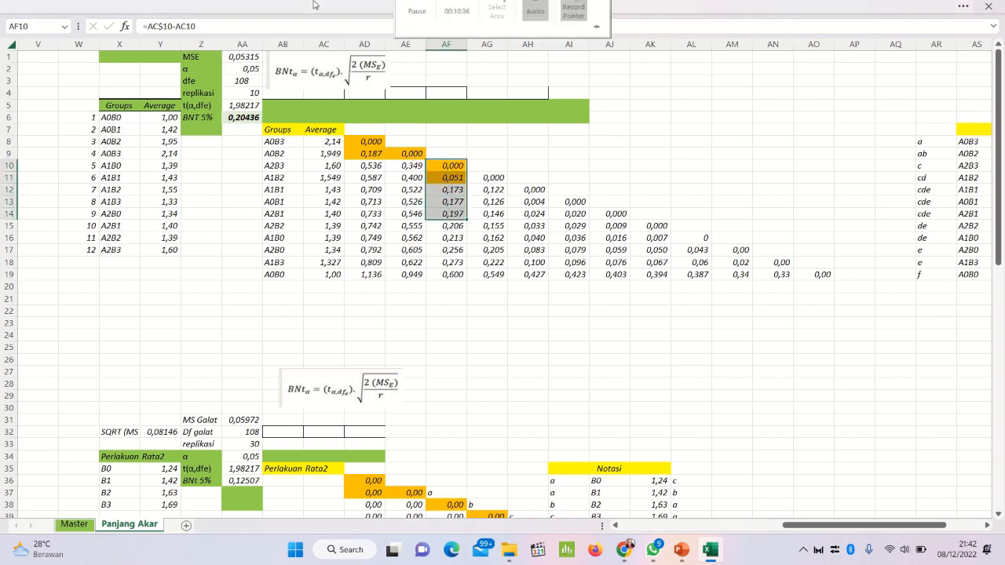
{"action": "key", "text": "ctrl+shift+F1"}
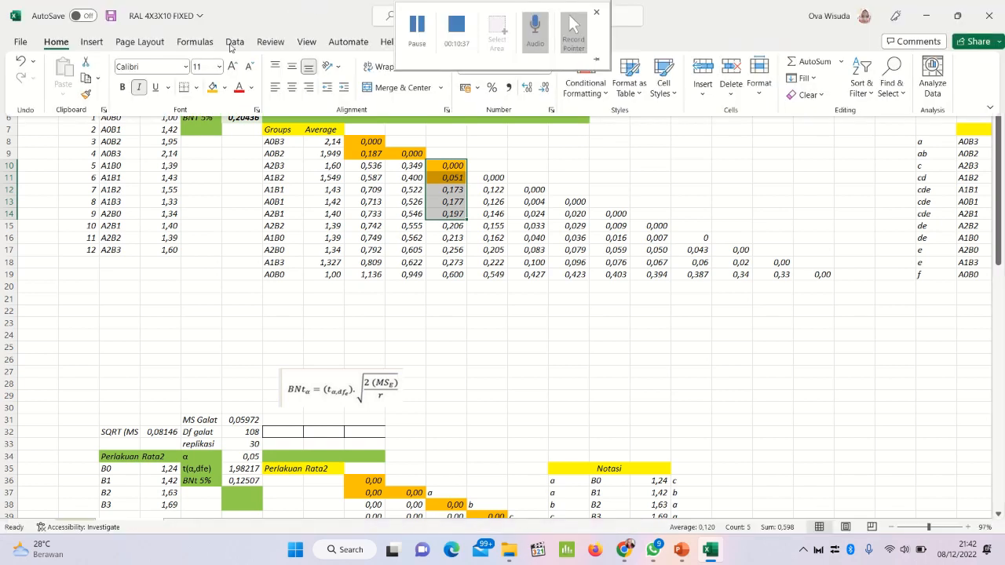
{"action": "left_click", "coordinate": [219, 93]}
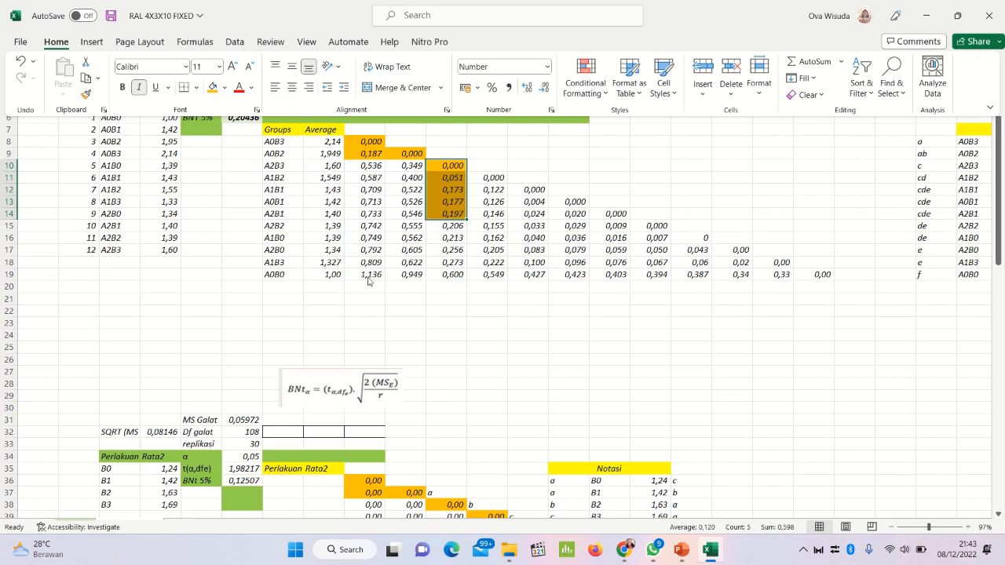
{"action": "key", "text": "ctrl+shift+F1"}
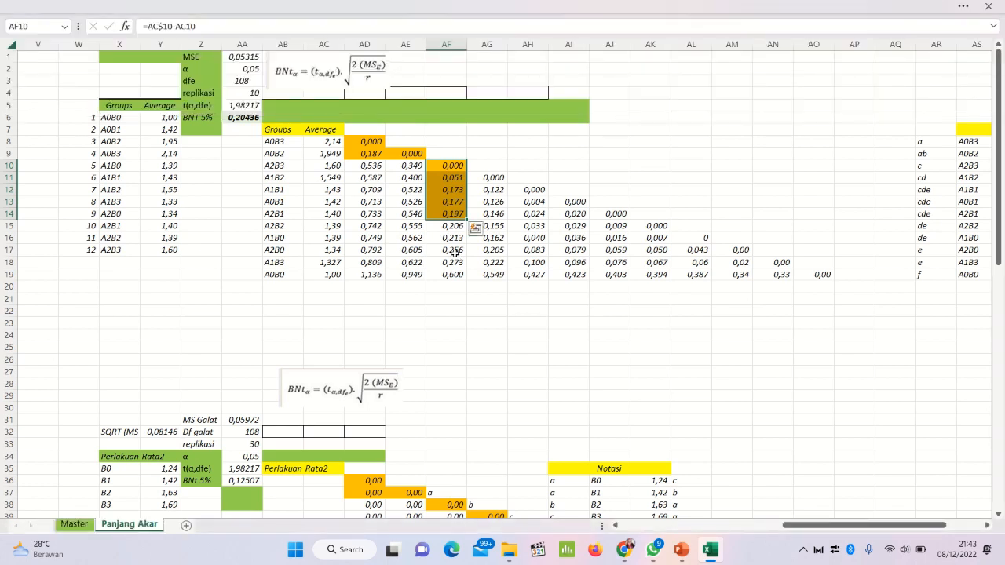
{"action": "left_click", "coordinate": [446, 238]}
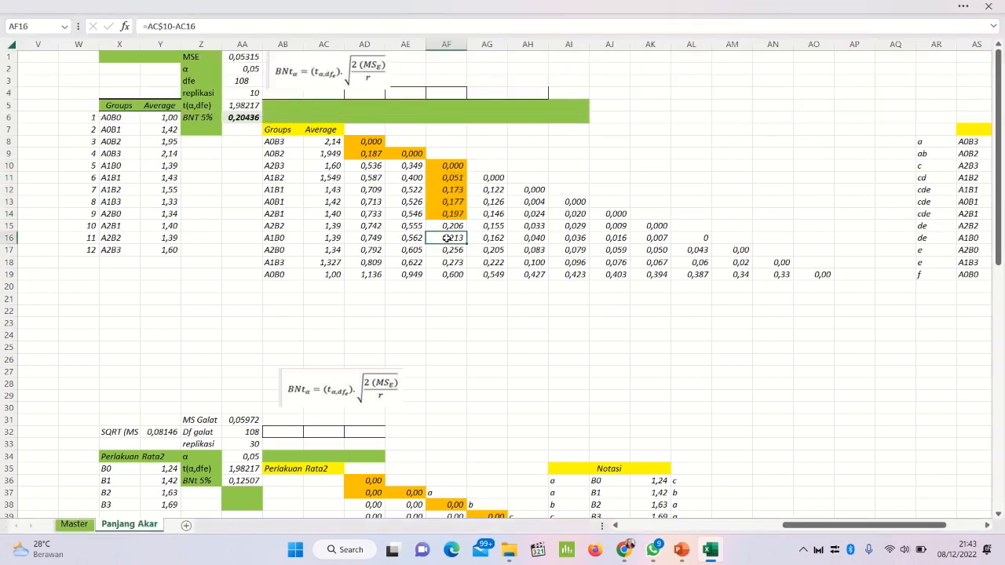
Step: Fill the range AG11:AG16 with orange to mark the column AG differences below the BNT 5% value
{"action": "left_click", "coordinate": [498, 177]}
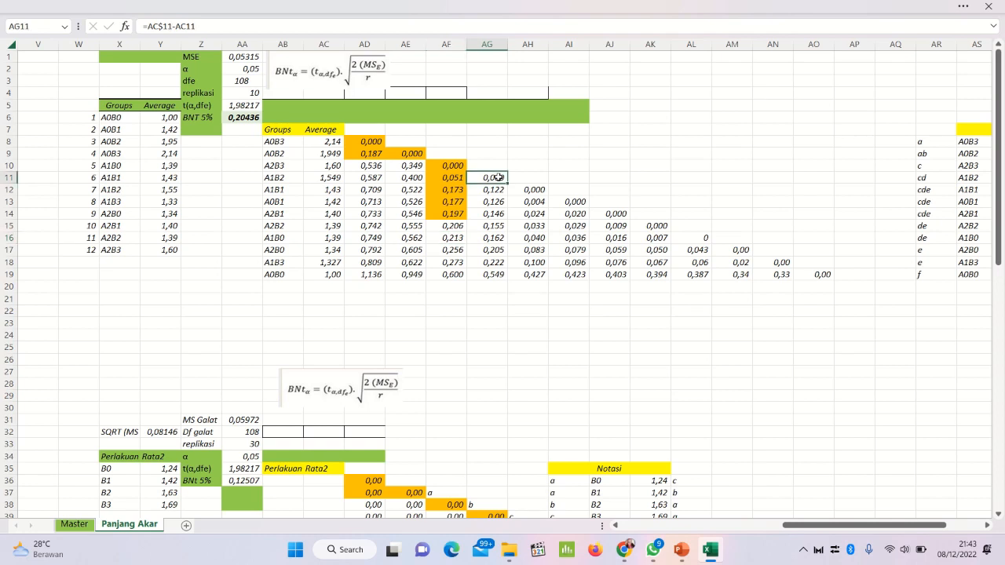
{"action": "left_click_drag", "start_coordinate": [498, 180], "coordinate": [497, 244]}
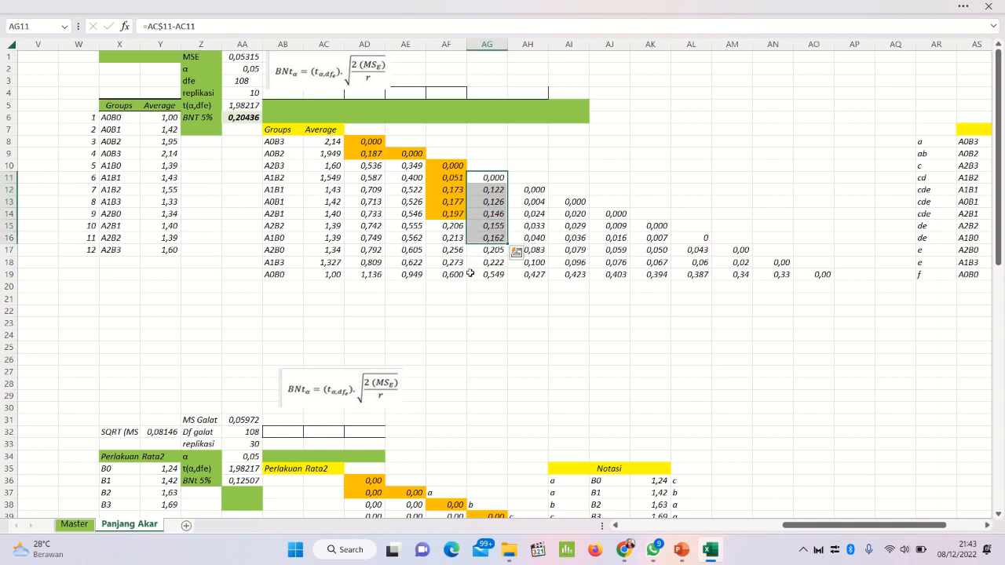
{"action": "left_click", "coordinate": [239, 4]}
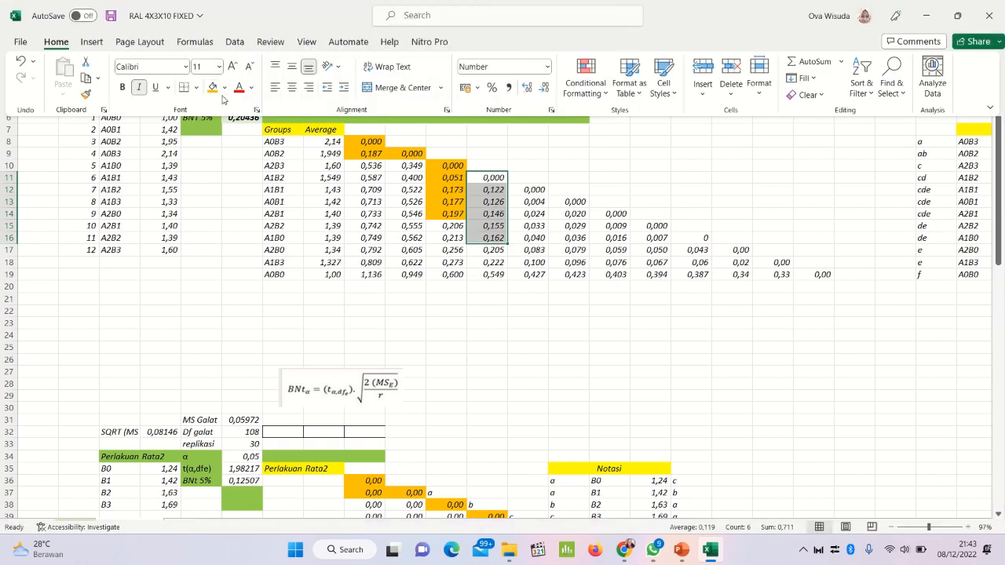
{"action": "left_click", "coordinate": [212, 86]}
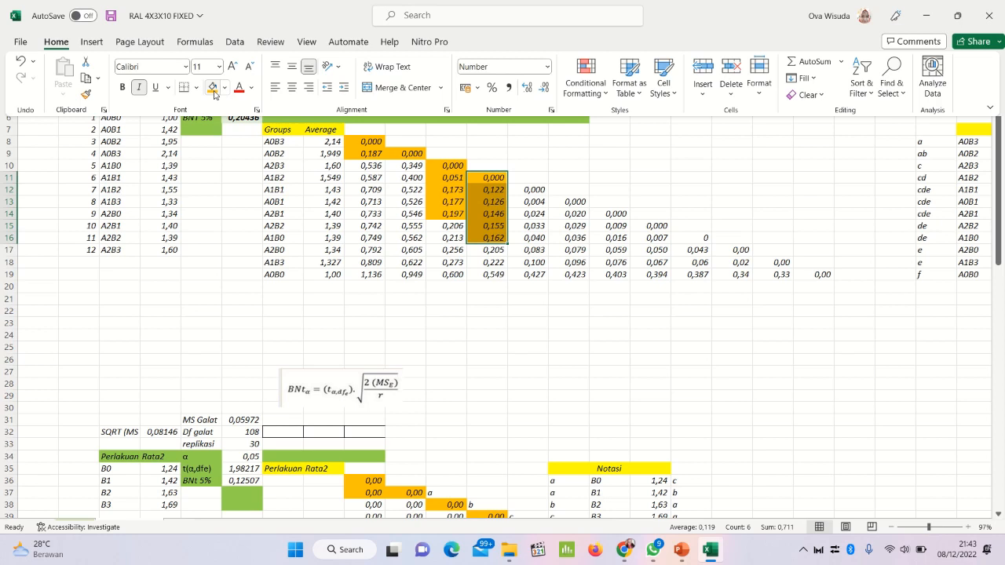
{"action": "left_click", "coordinate": [490, 251]}
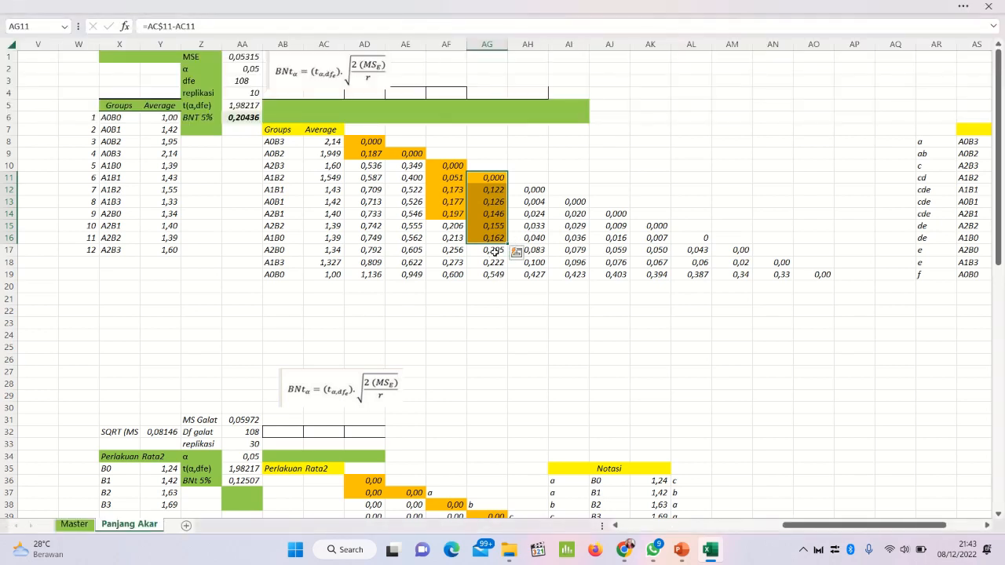
Step: Fill the range AH12:AH18 with orange to mark the column AH differences below the BNT 5% value
{"action": "left_click", "coordinate": [491, 251]}
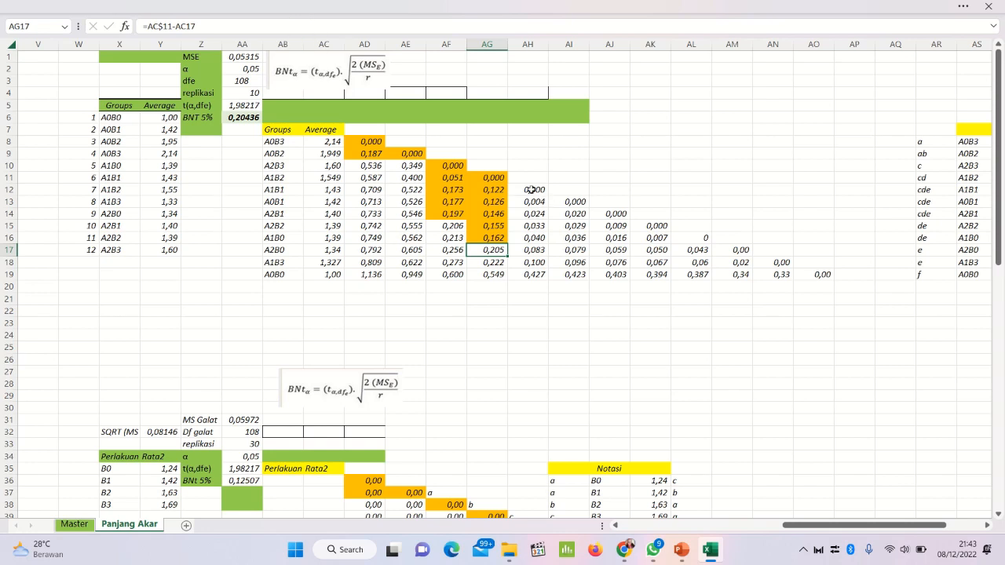
{"action": "left_click_drag", "start_coordinate": [535, 191], "coordinate": [529, 259]}
{"action": "left_click", "coordinate": [347, 4]}
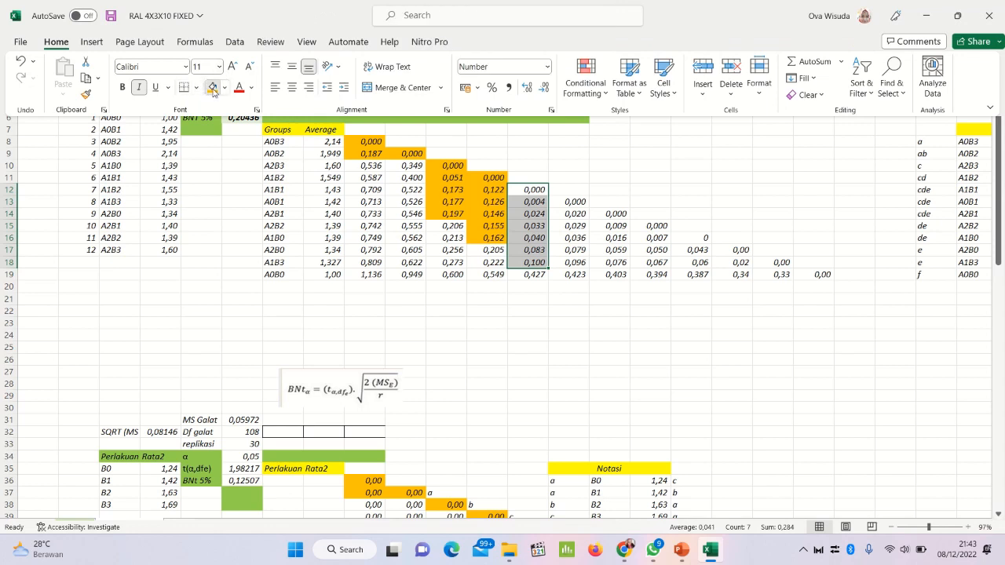
{"action": "left_click", "coordinate": [212, 87]}
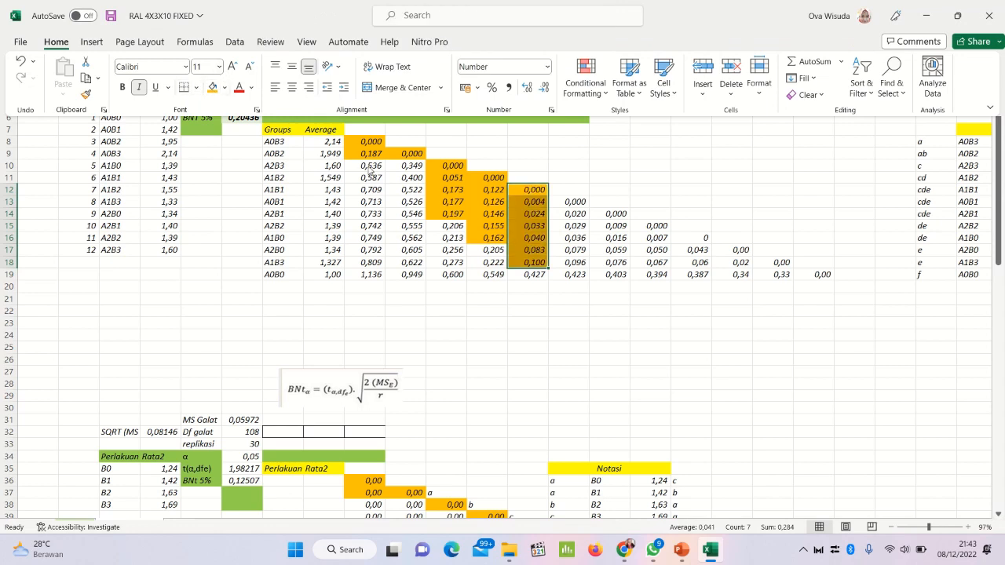
Step: Fill the range AI13:AI18 with orange to mark the column AI differences below the BNT 5% value
{"action": "left_click", "coordinate": [576, 202]}
{"action": "left_click", "coordinate": [576, 201]}
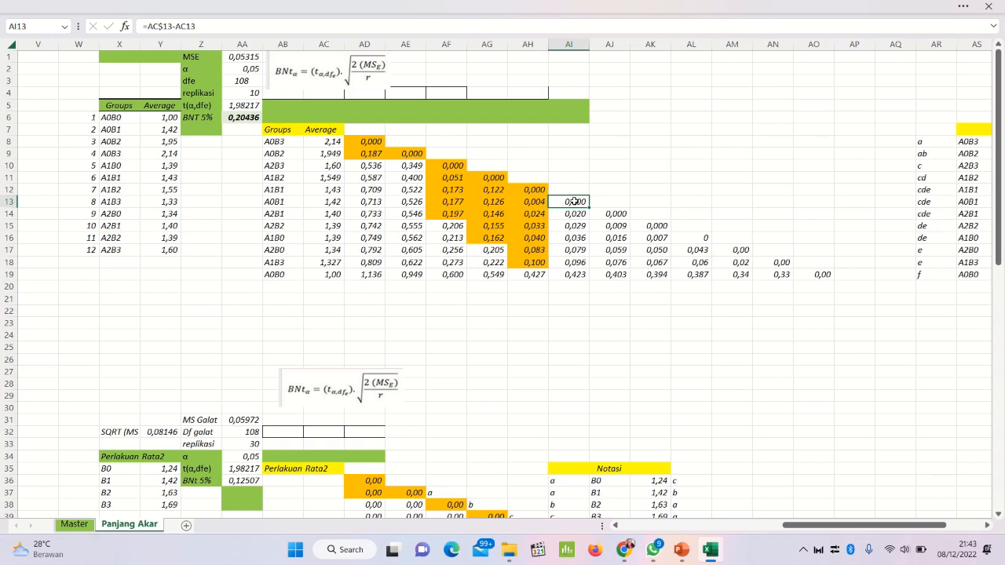
{"action": "left_click_drag", "start_coordinate": [575, 201], "coordinate": [568, 261]}
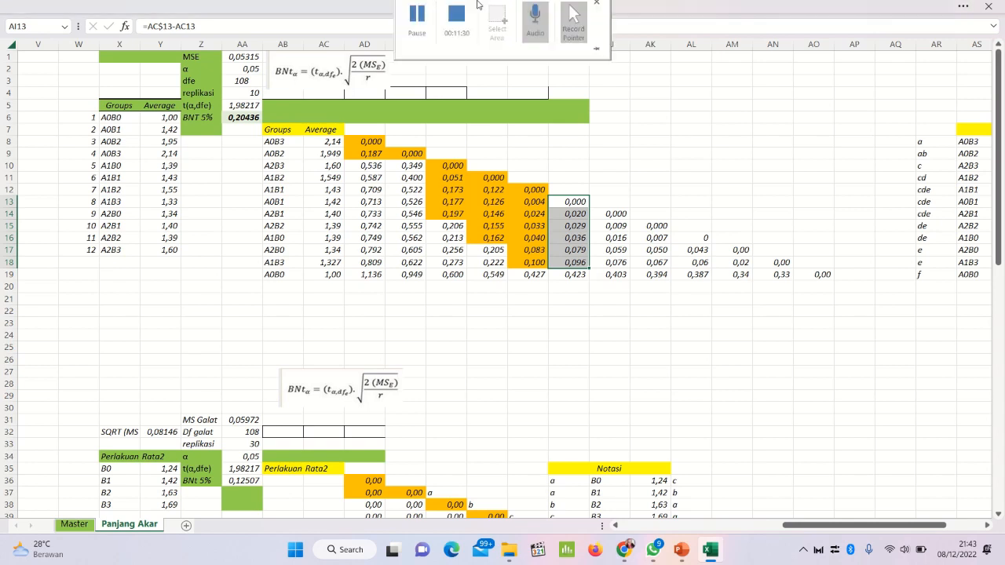
{"action": "left_click", "coordinate": [236, 5]}
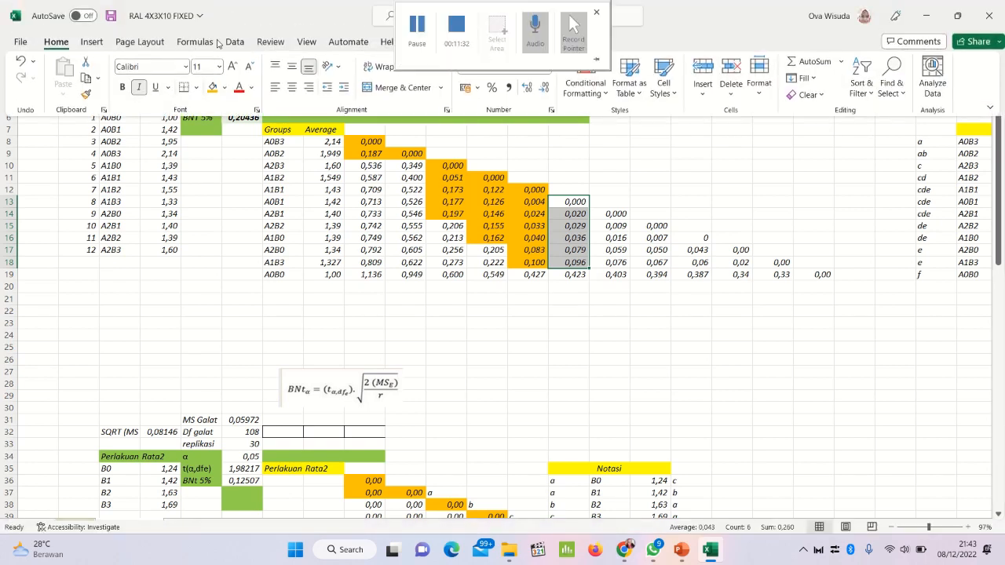
{"action": "left_click", "coordinate": [210, 90]}
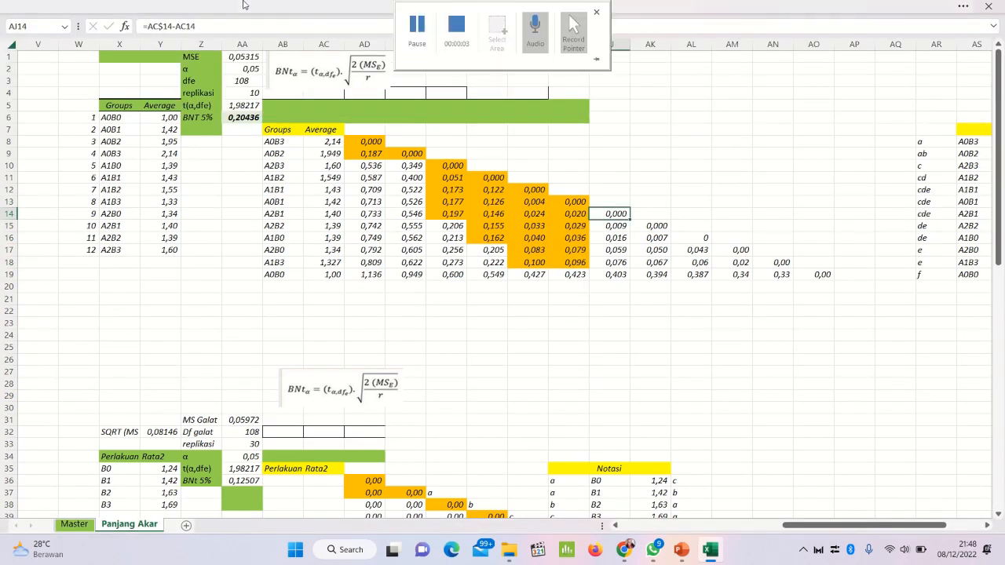
Step: Fill cell AJ14 and then the range AJ14:AJ18 with orange to mark the differences below the BNT 5% value
{"action": "left_click", "coordinate": [244, 4]}
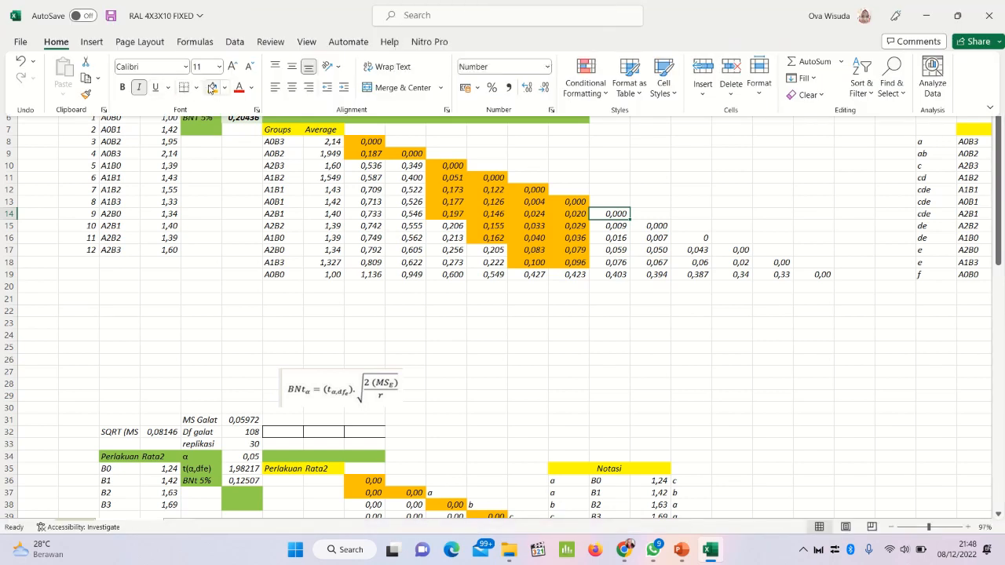
{"action": "left_click", "coordinate": [210, 87]}
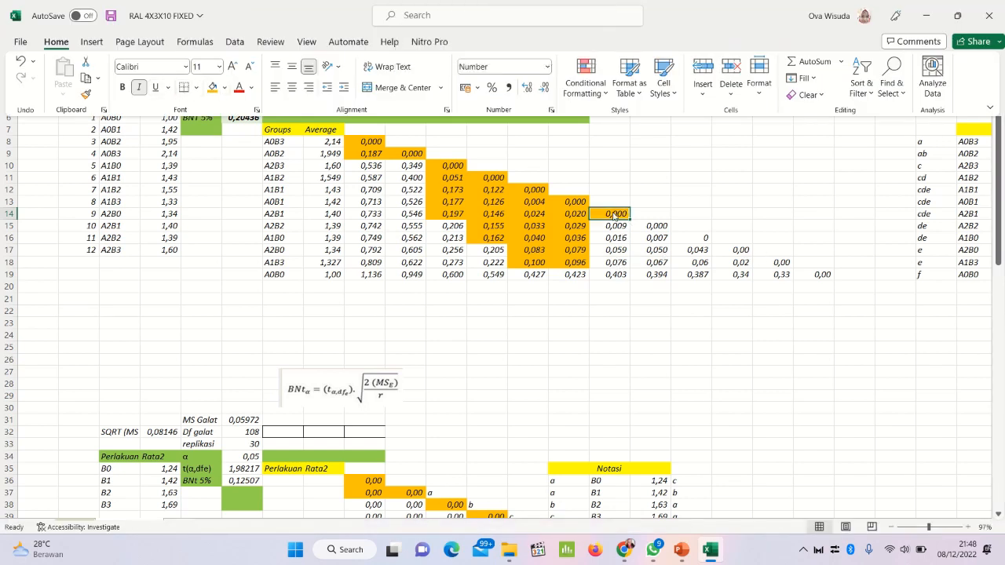
{"action": "left_click", "coordinate": [609, 217]}
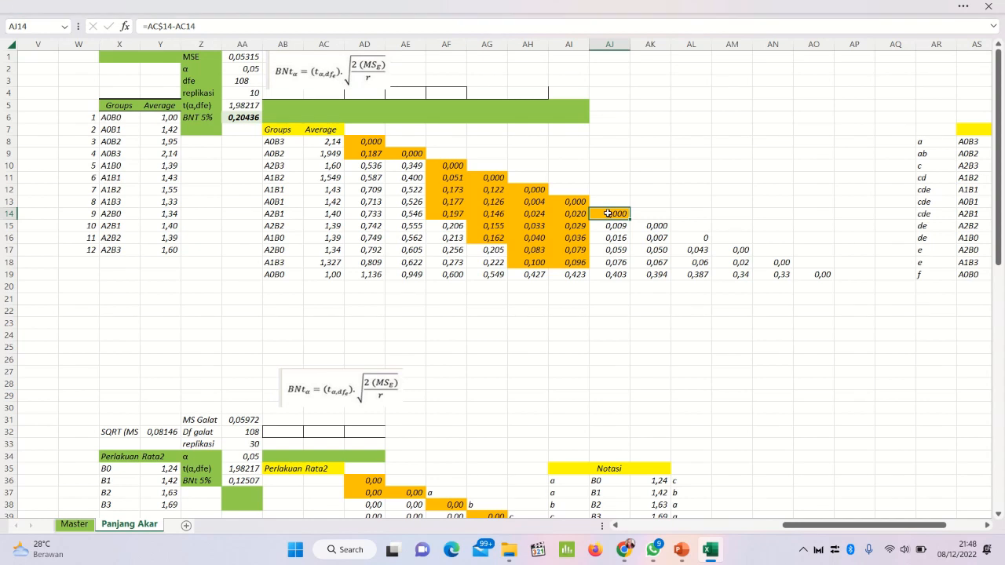
{"action": "left_click_drag", "start_coordinate": [608, 216], "coordinate": [603, 262]}
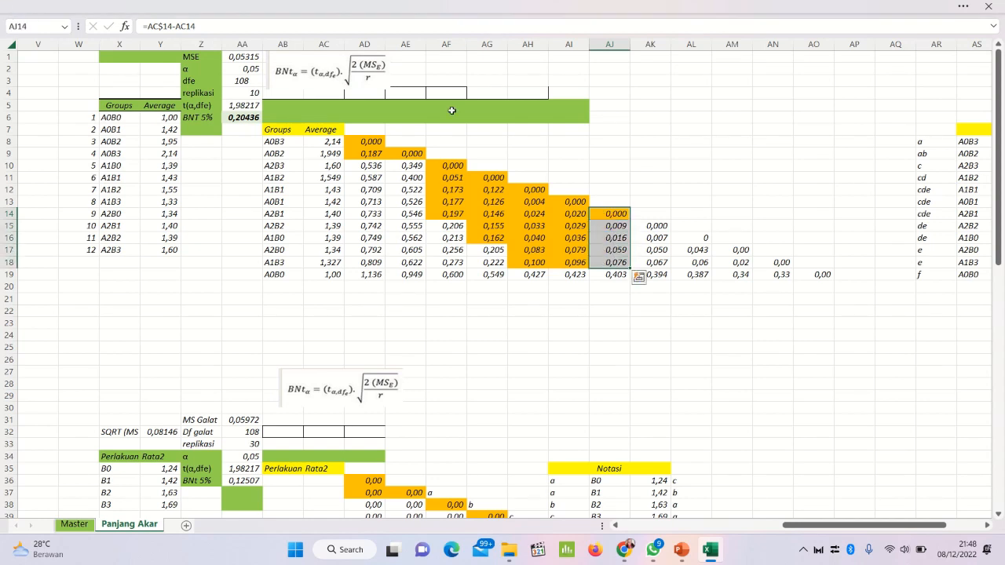
{"action": "left_click", "coordinate": [161, 8]}
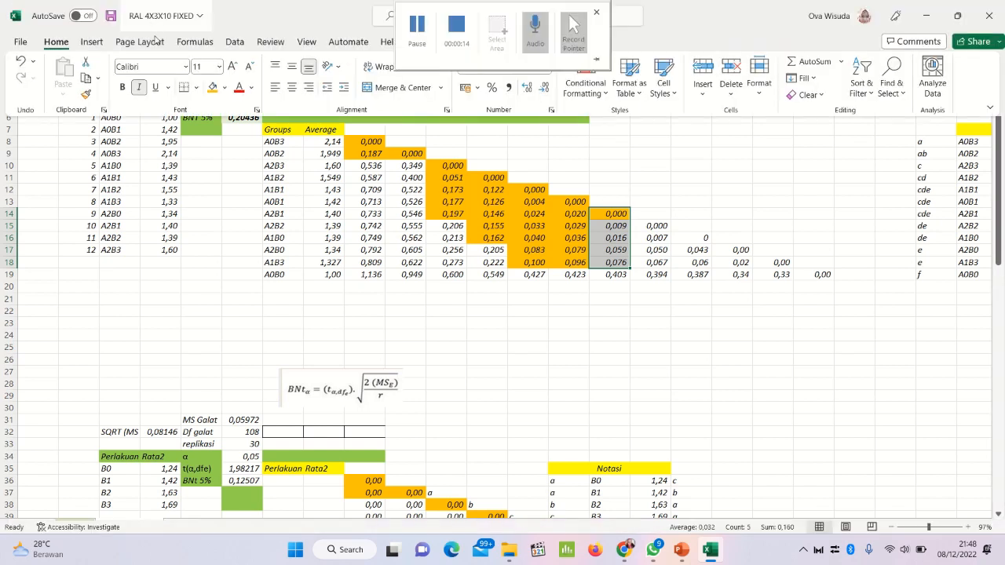
{"action": "left_click", "coordinate": [211, 87]}
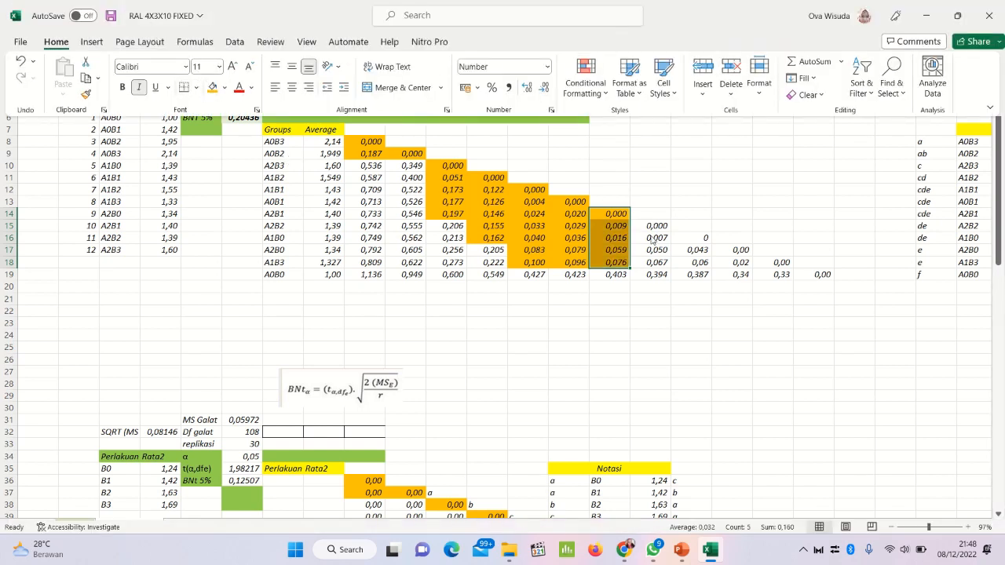
Step: Fill the range AK15:AK18 with orange to mark the column AK differences below the BNT 5% value
{"action": "left_click", "coordinate": [652, 227]}
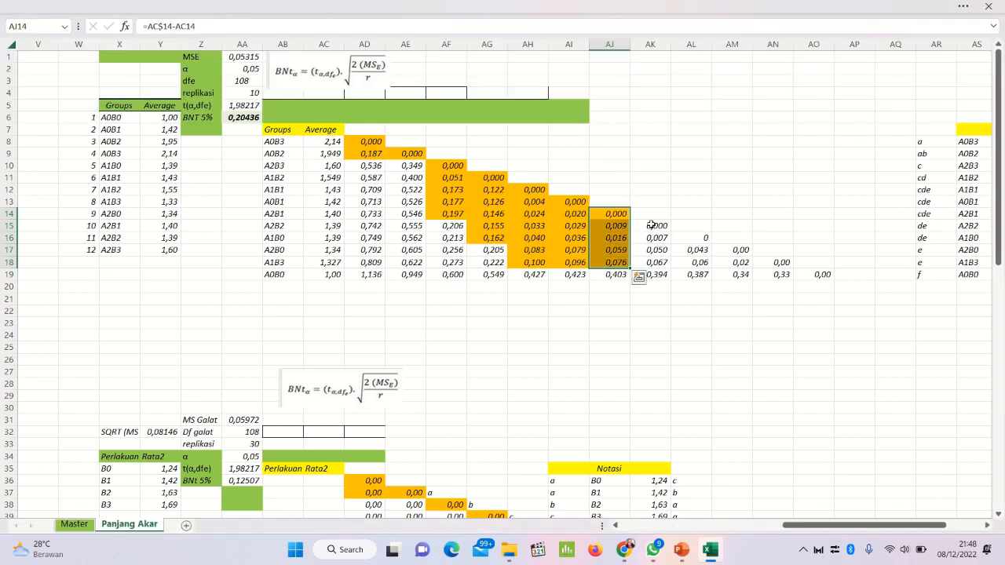
{"action": "left_click_drag", "start_coordinate": [653, 227], "coordinate": [653, 259]}
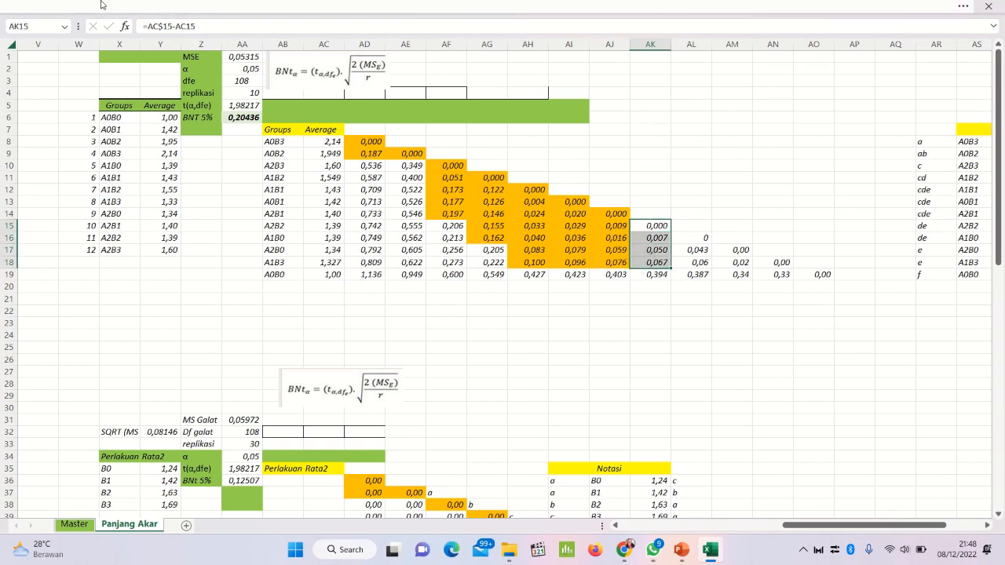
{"action": "left_click", "coordinate": [101, 5]}
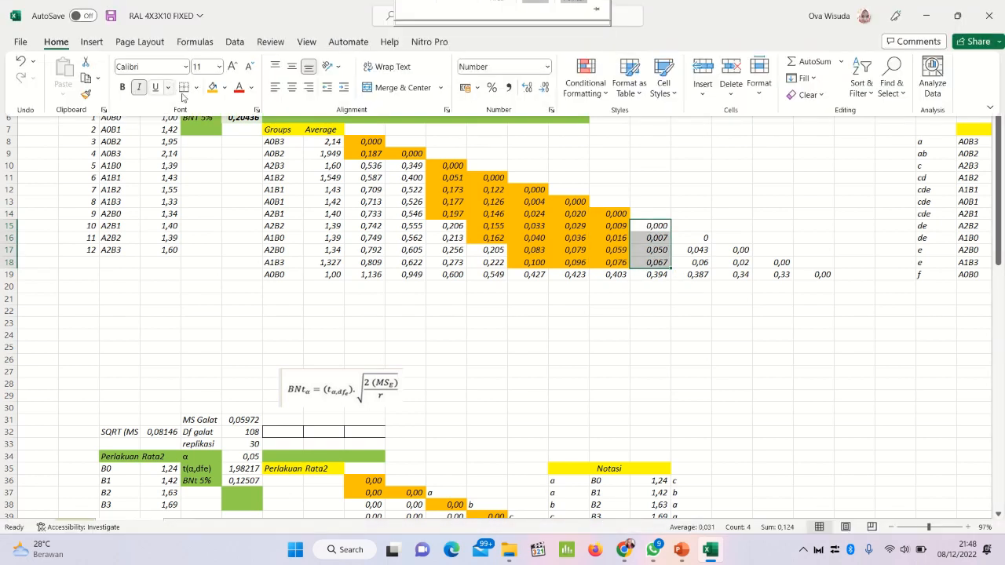
{"action": "left_click", "coordinate": [212, 87]}
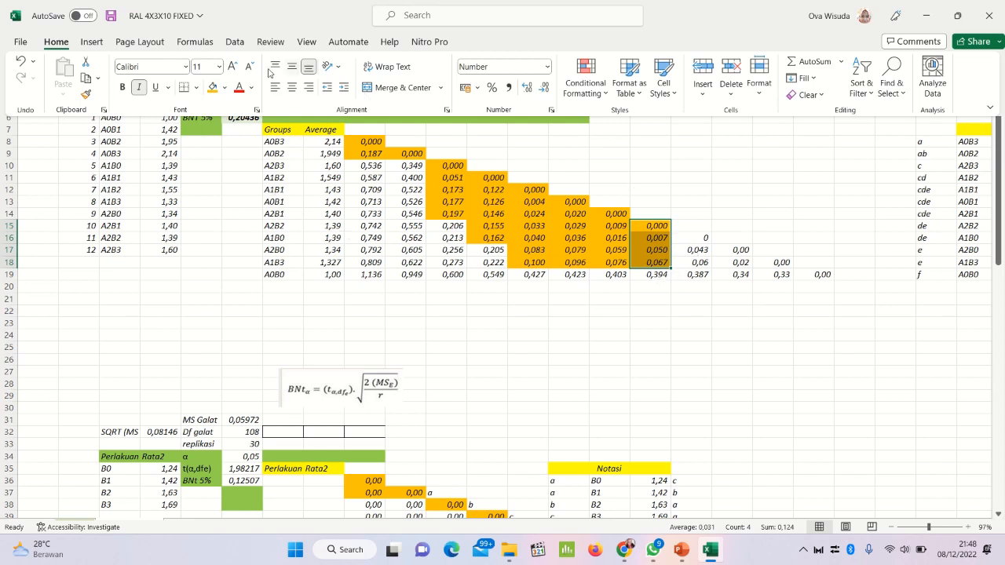
Step: Fill the range AL16:AL18 with orange to mark the column AL differences below the BNT 5% value
{"action": "left_click", "coordinate": [698, 241]}
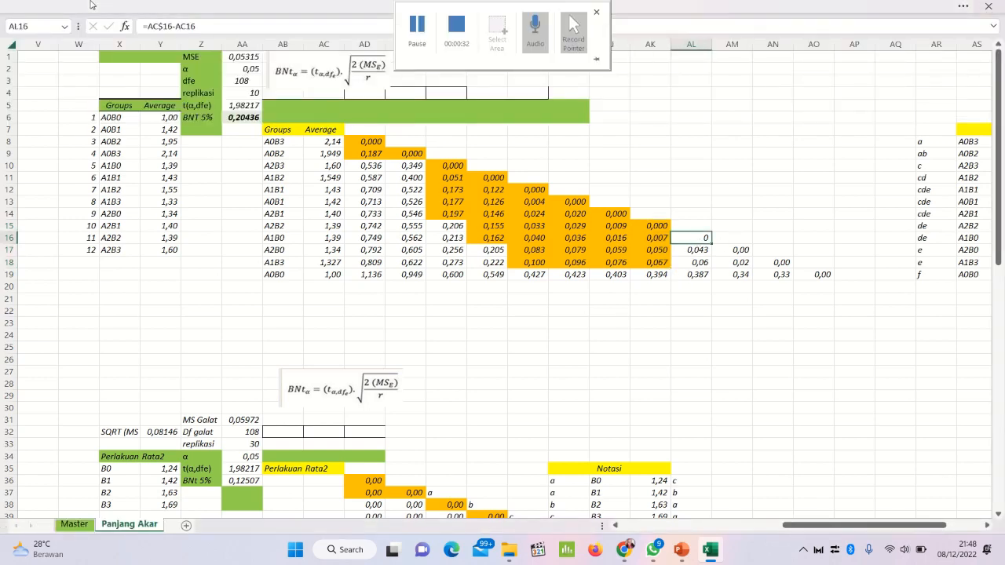
{"action": "left_click", "coordinate": [90, 4]}
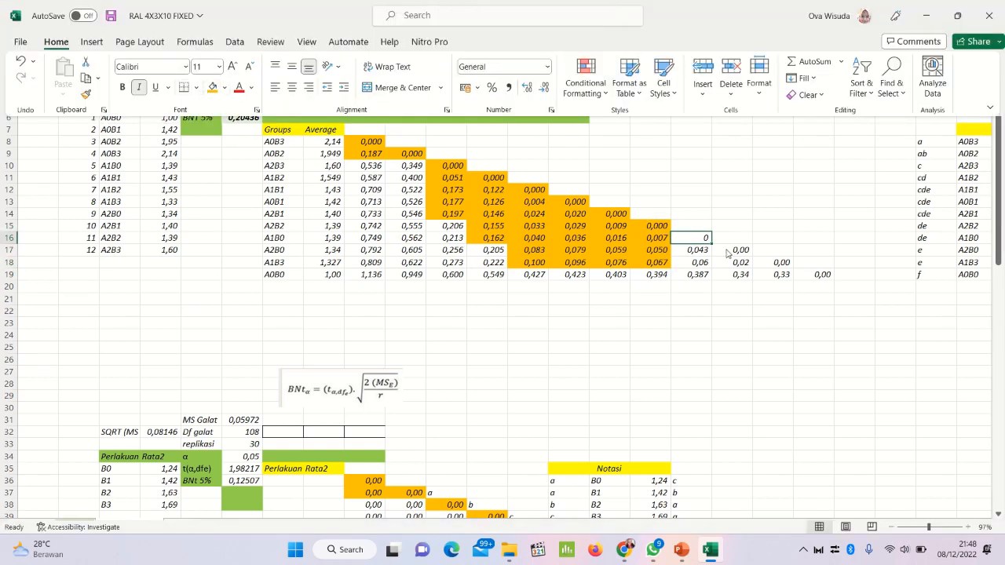
{"action": "left_click", "coordinate": [688, 244]}
{"action": "left_click_drag", "start_coordinate": [688, 244], "coordinate": [686, 262]}
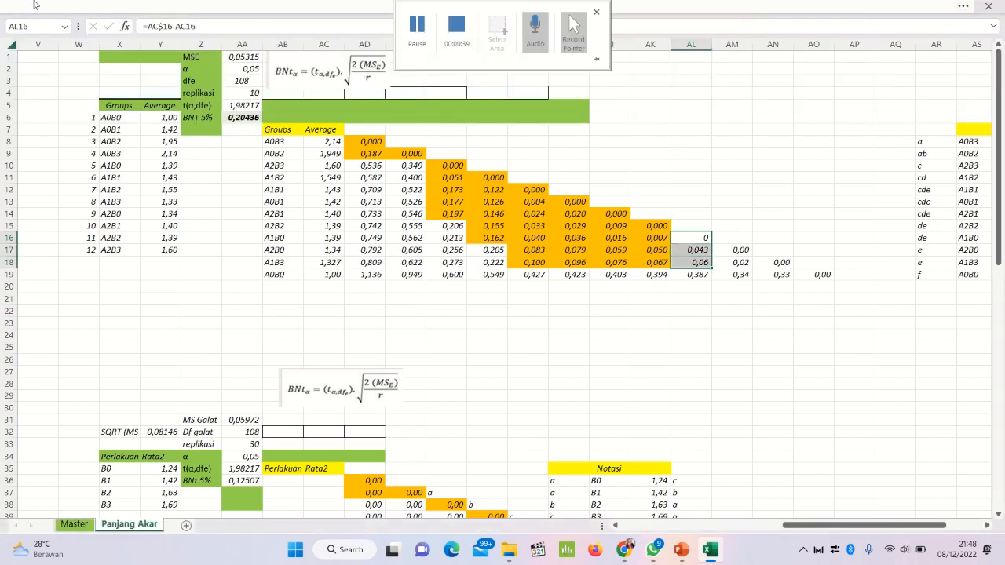
{"action": "left_click", "coordinate": [66, 4]}
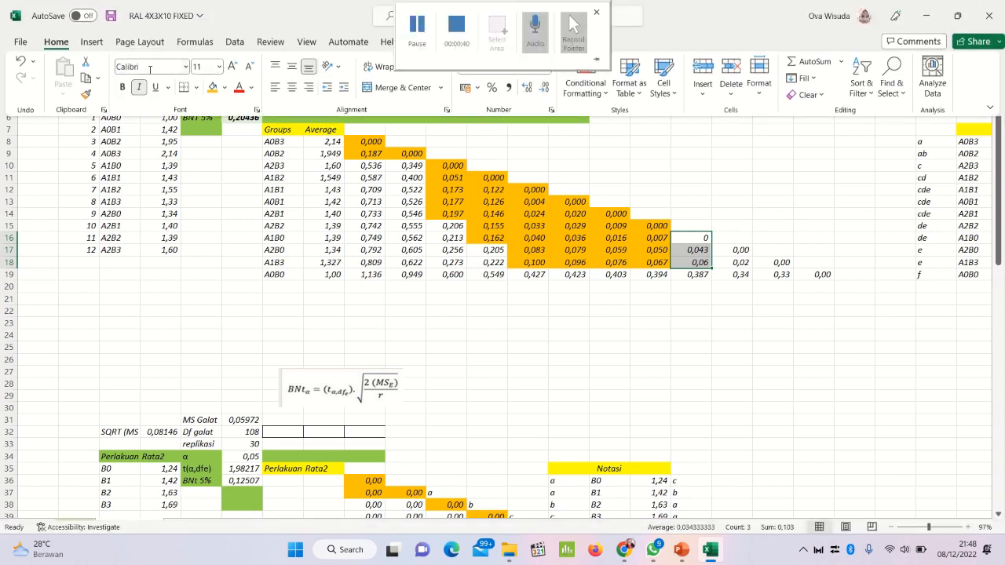
{"action": "left_click", "coordinate": [219, 94]}
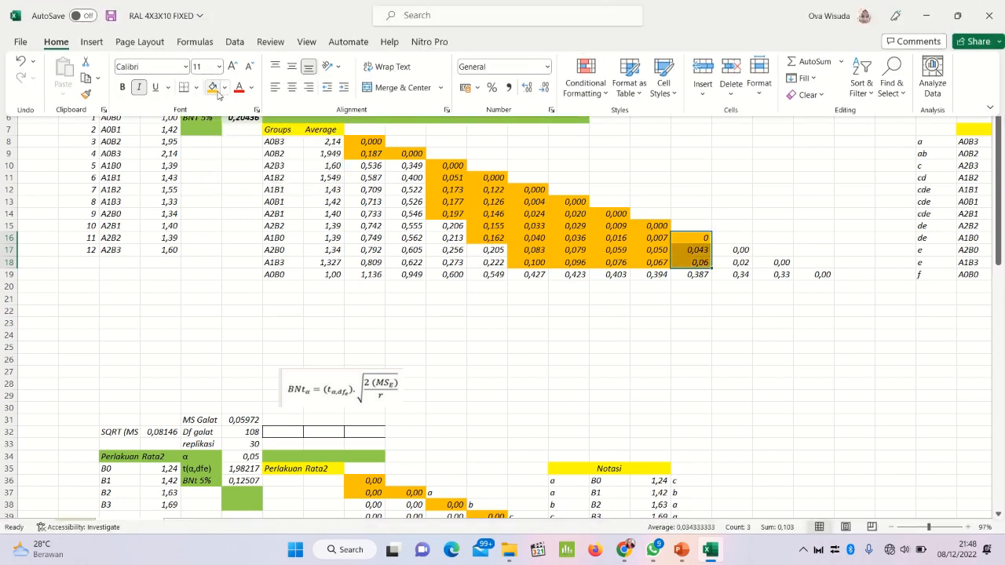
Step: Fill the range AM17:AM18 with orange to mark the column AM differences below the BNT 5% value
{"action": "left_click", "coordinate": [722, 249]}
{"action": "left_click_drag", "start_coordinate": [722, 249], "coordinate": [722, 262]}
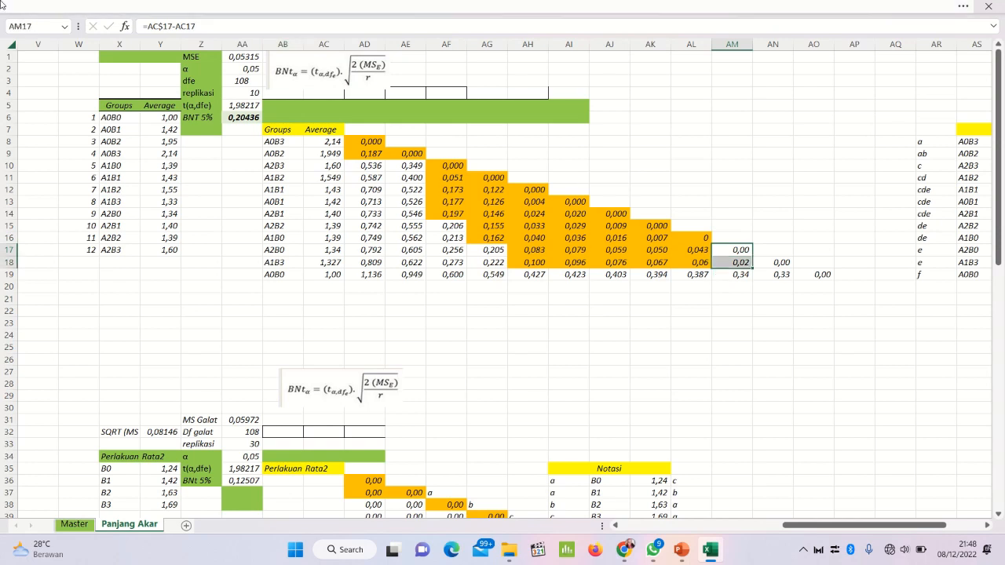
{"action": "left_click", "coordinate": [167, 10]}
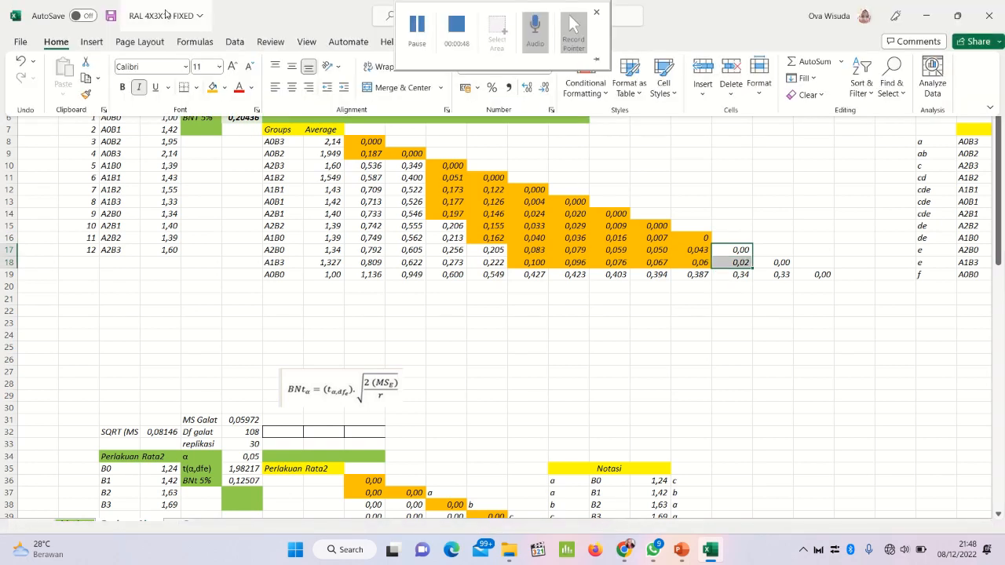
{"action": "left_click", "coordinate": [212, 87]}
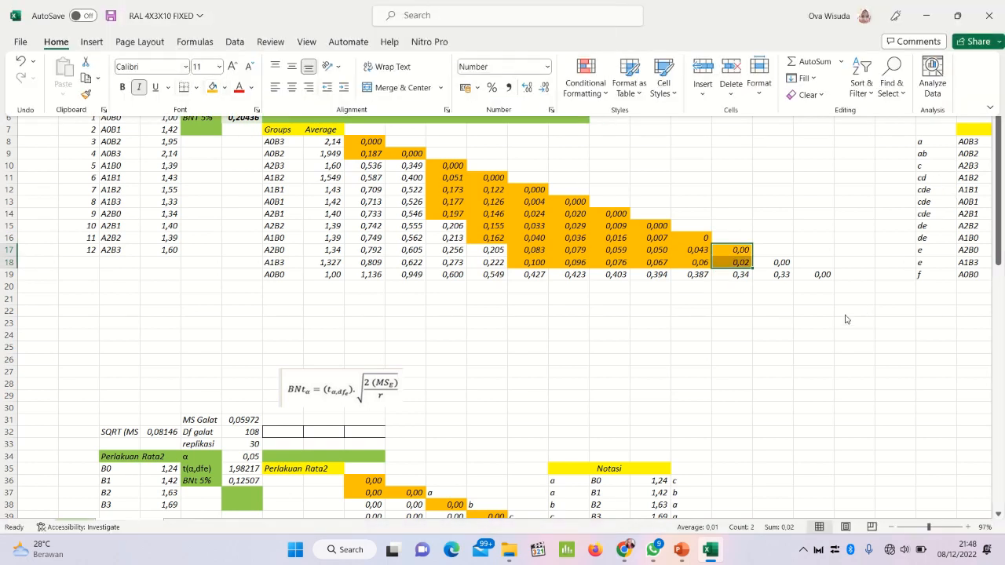
Step: Fill the last two diagonal cells of the difference matrix, AN18 and AO19, with orange, one after the other
{"action": "left_click", "coordinate": [783, 263]}
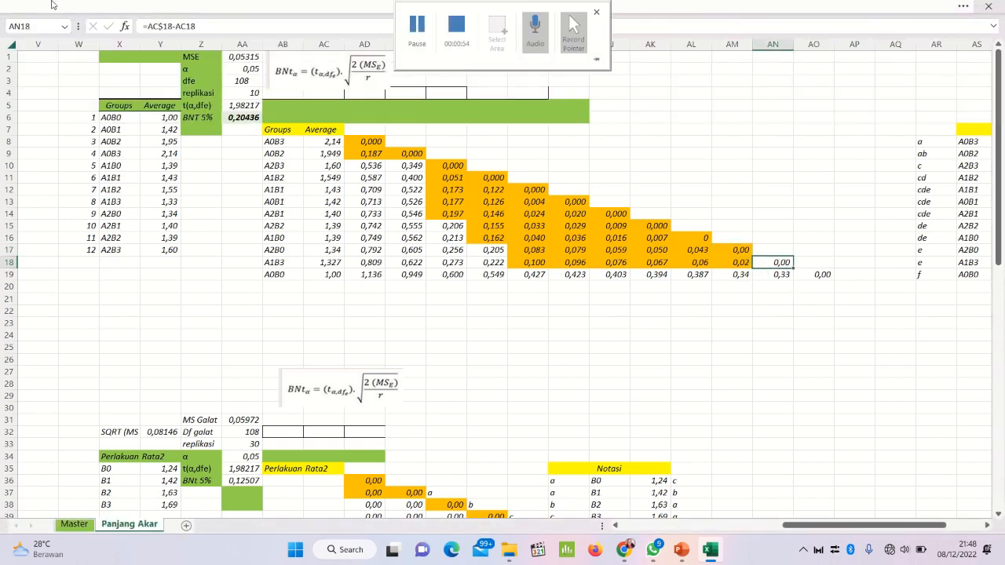
{"action": "left_click", "coordinate": [86, 5]}
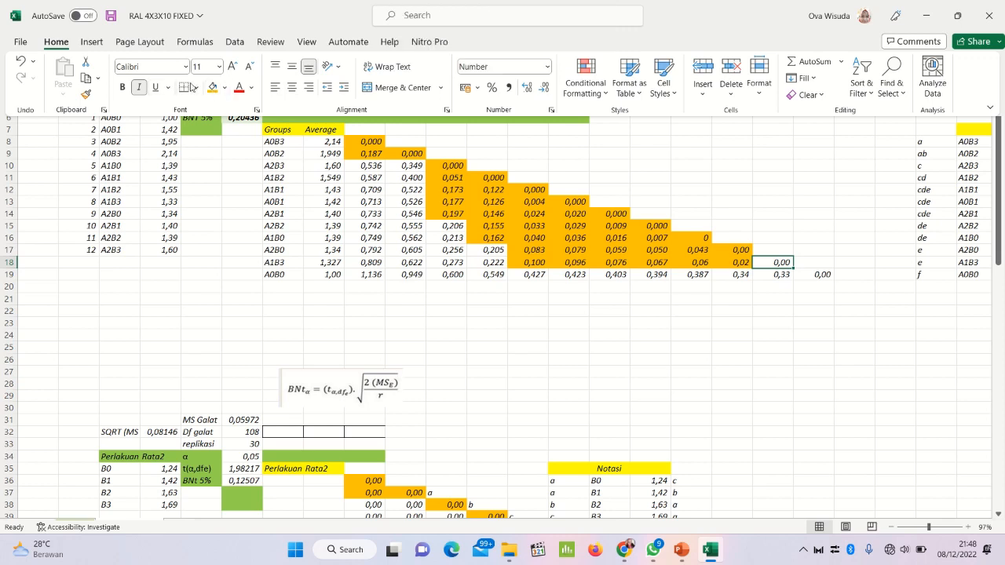
{"action": "left_click", "coordinate": [212, 87]}
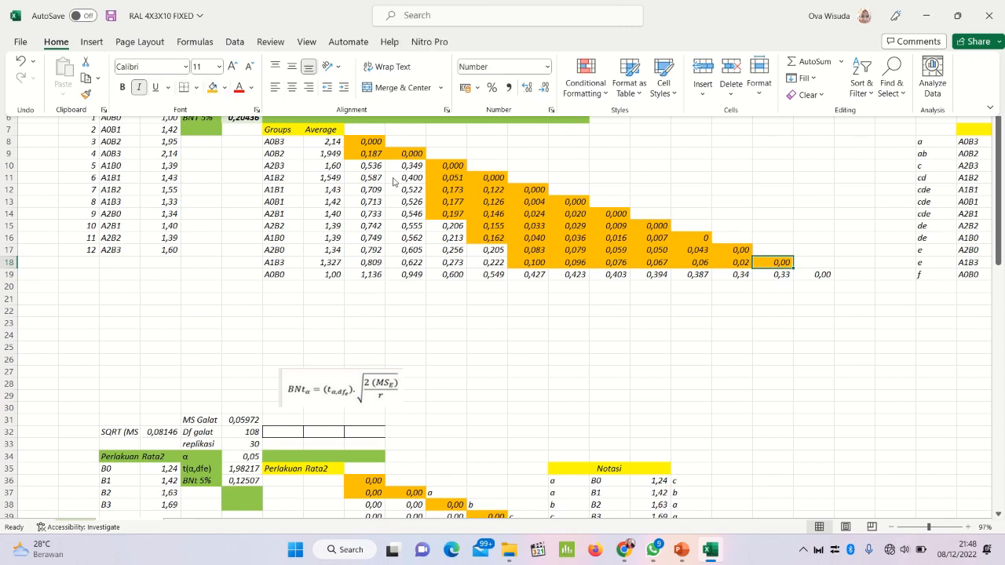
{"action": "left_click", "coordinate": [817, 275]}
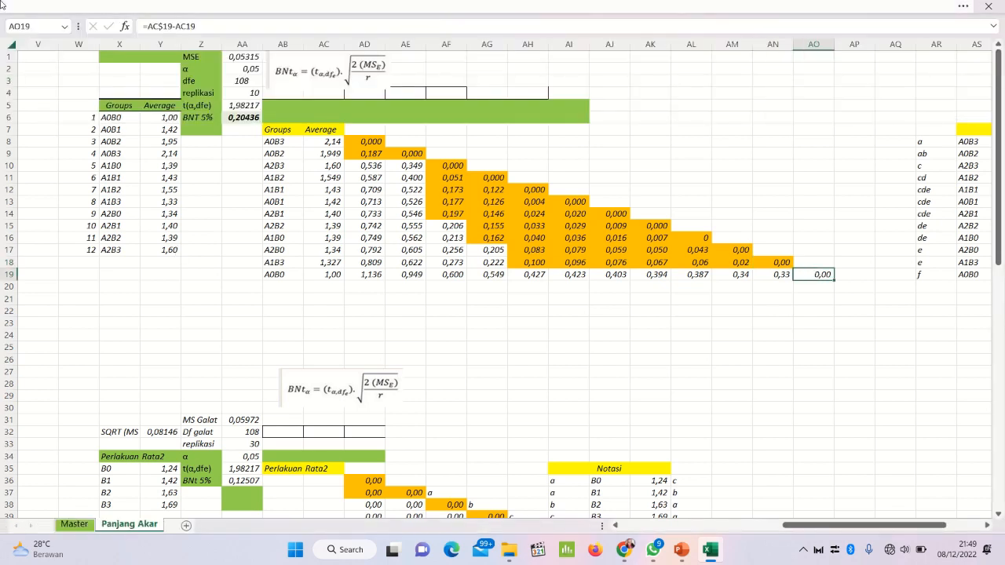
{"action": "left_click", "coordinate": [85, 6]}
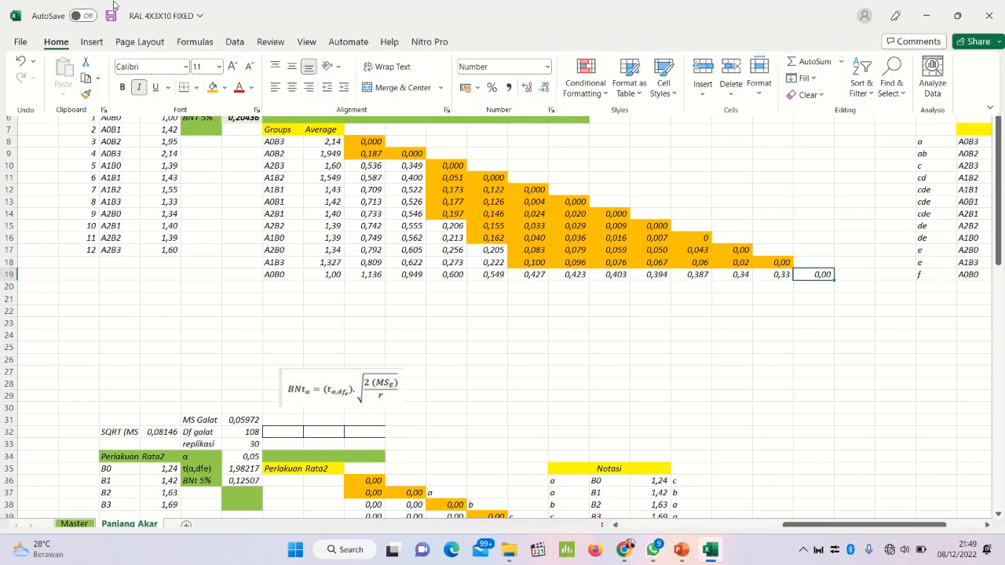
{"action": "left_click", "coordinate": [214, 90]}
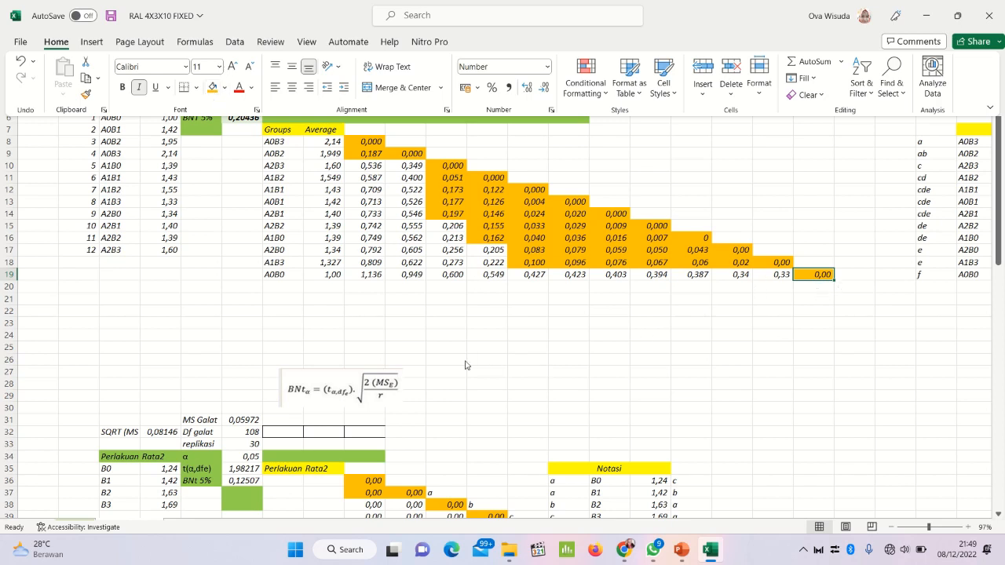
Step: Hide the ribbon and enter the notation letter a in AF9, beside the orange cells AD9:AE9
{"action": "key", "text": "ctrl+shift+F1"}
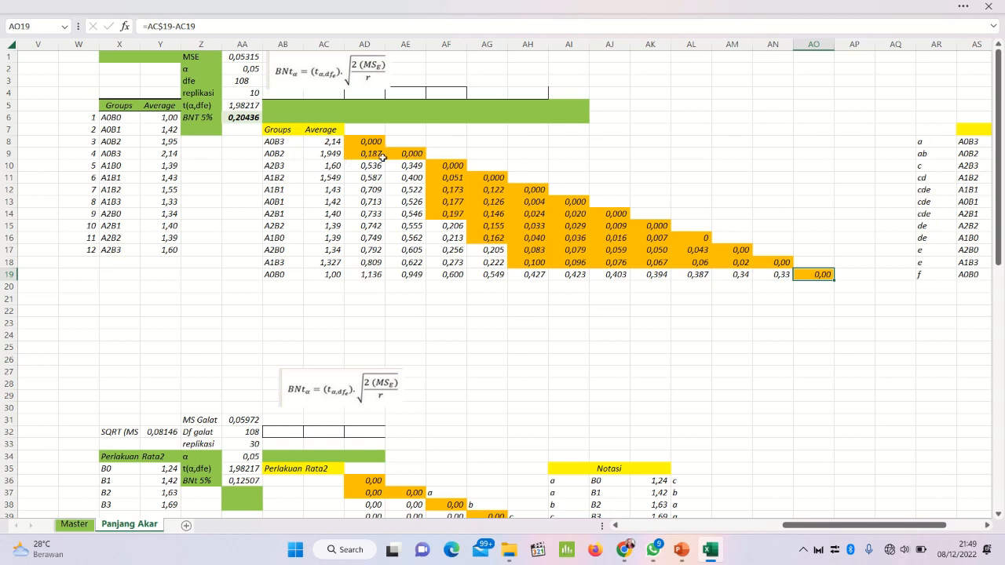
{"action": "left_click", "coordinate": [368, 157]}
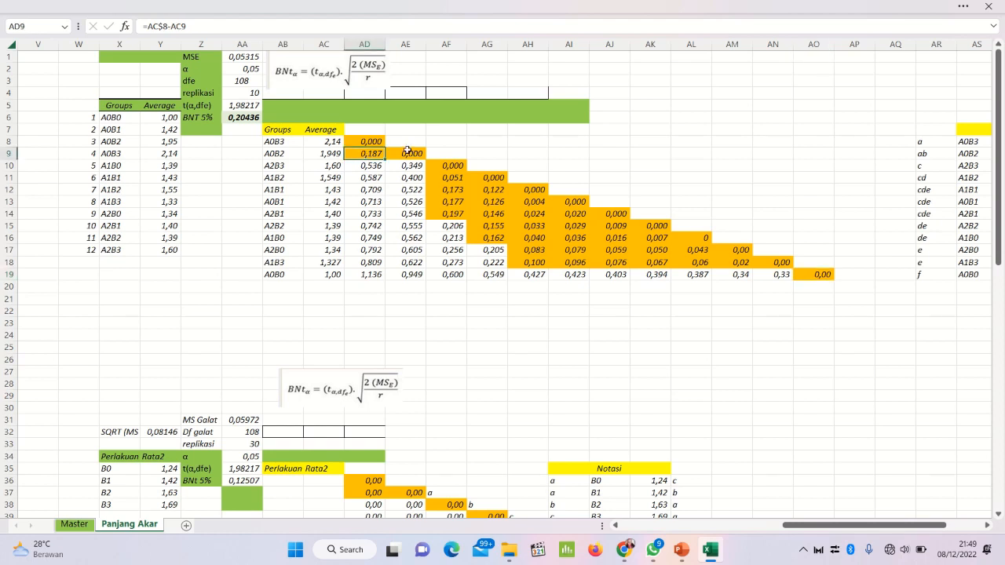
{"action": "left_click", "coordinate": [405, 151]}
{"action": "left_click", "coordinate": [365, 152]}
{"action": "left_click_drag", "start_coordinate": [385, 159], "coordinate": [415, 156]}
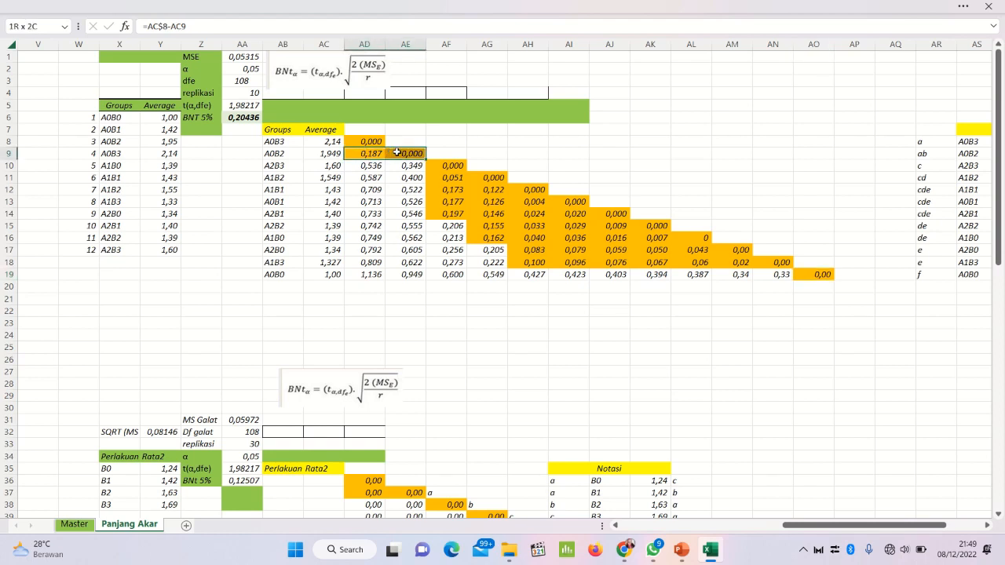
{"action": "left_click", "coordinate": [440, 151]}
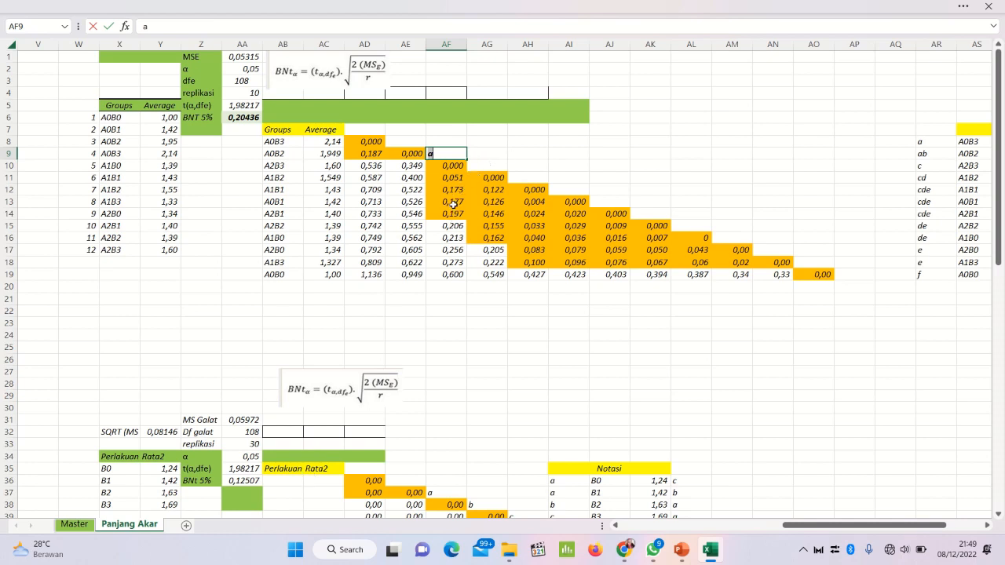
{"action": "key", "text": "Return"}
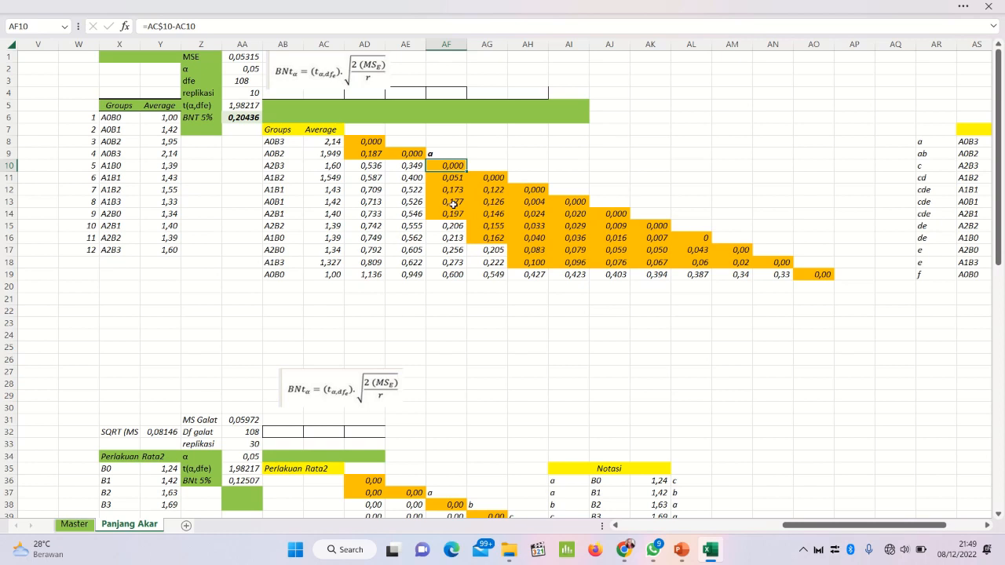
Step: Enter the notation letter b in AG10, beside the top orange cell of column AF
{"action": "key", "text": "Left"}
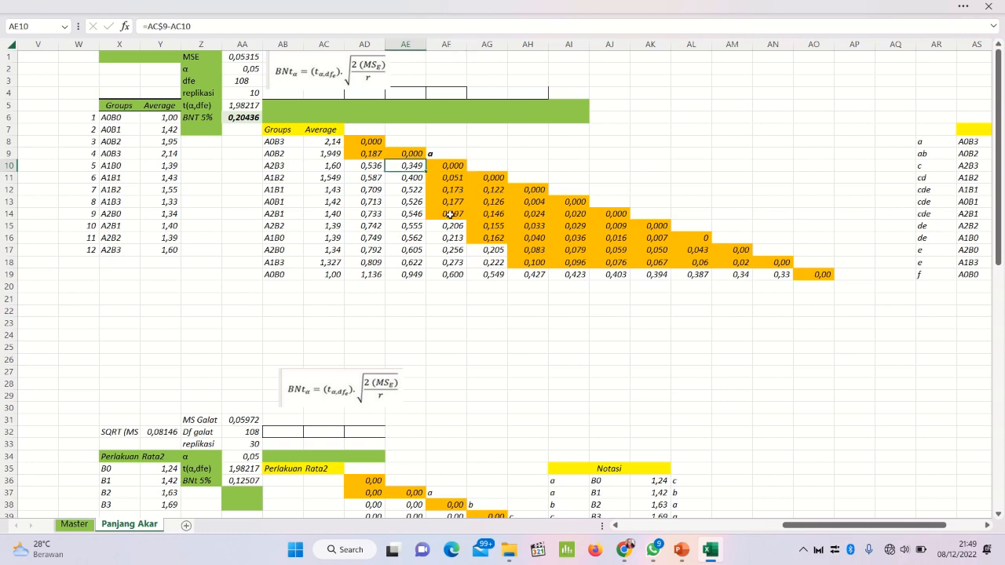
{"action": "left_click", "coordinate": [450, 214]}
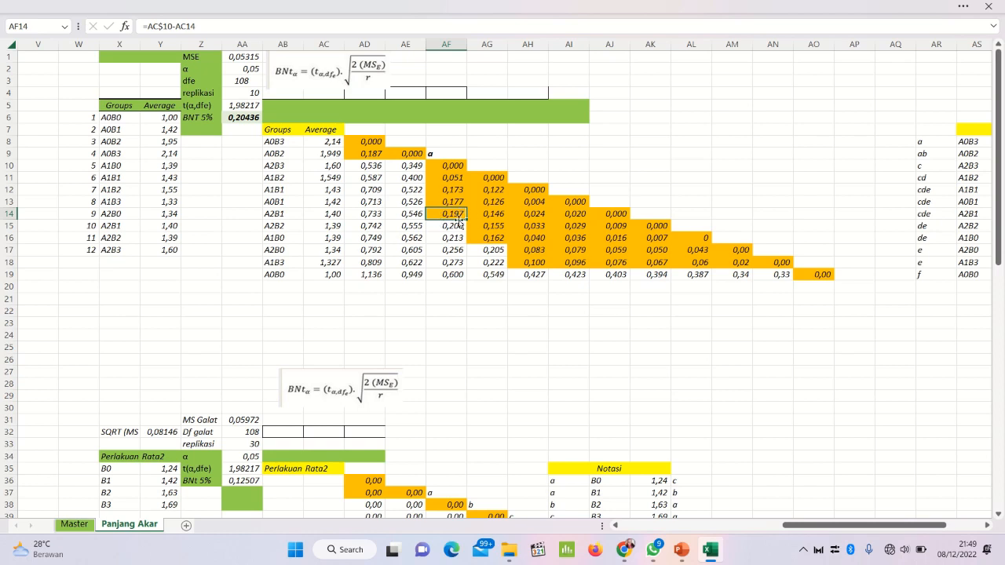
{"action": "left_click_drag", "start_coordinate": [498, 213], "coordinate": [612, 218]}
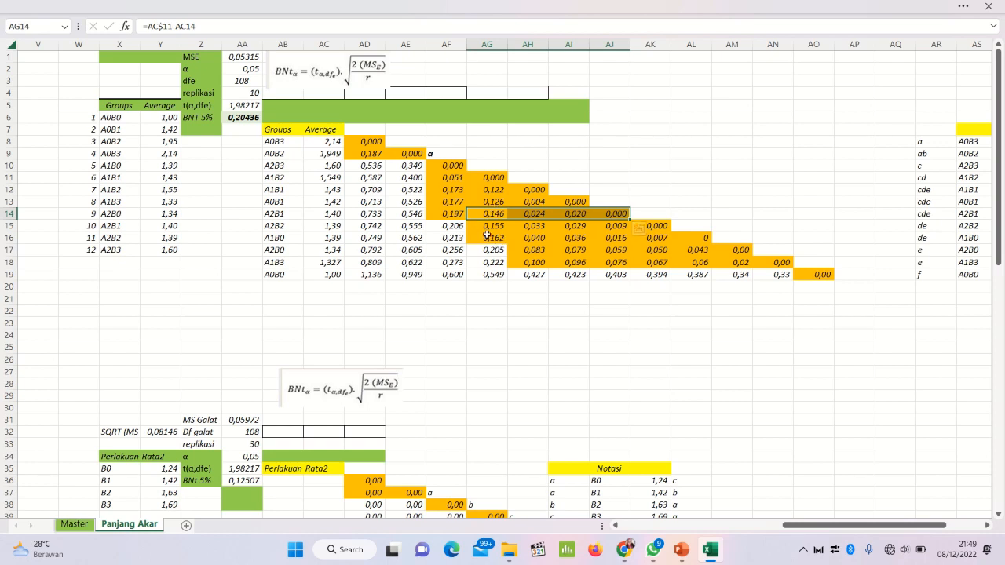
{"action": "left_click", "coordinate": [491, 240]}
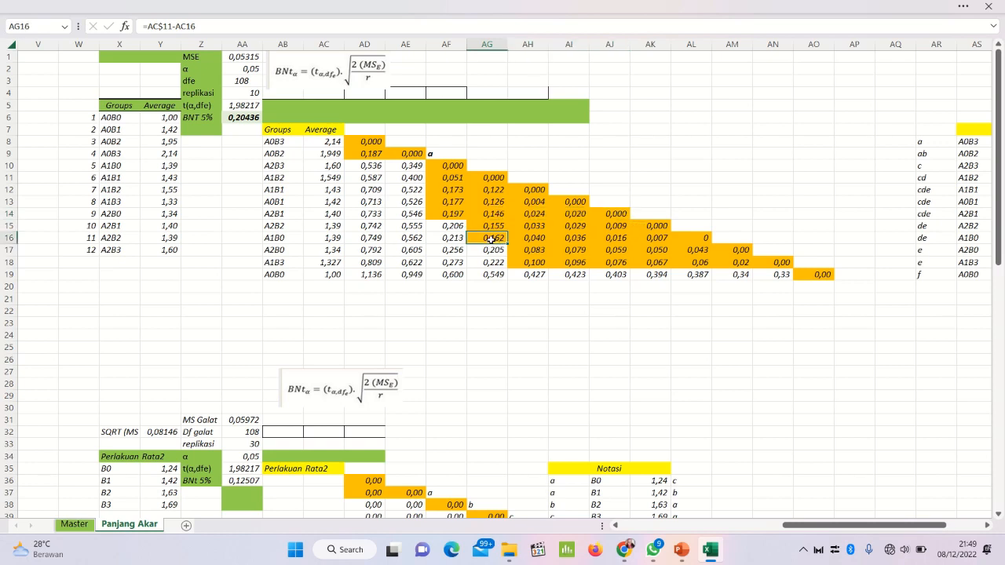
{"action": "left_click", "coordinate": [455, 213]}
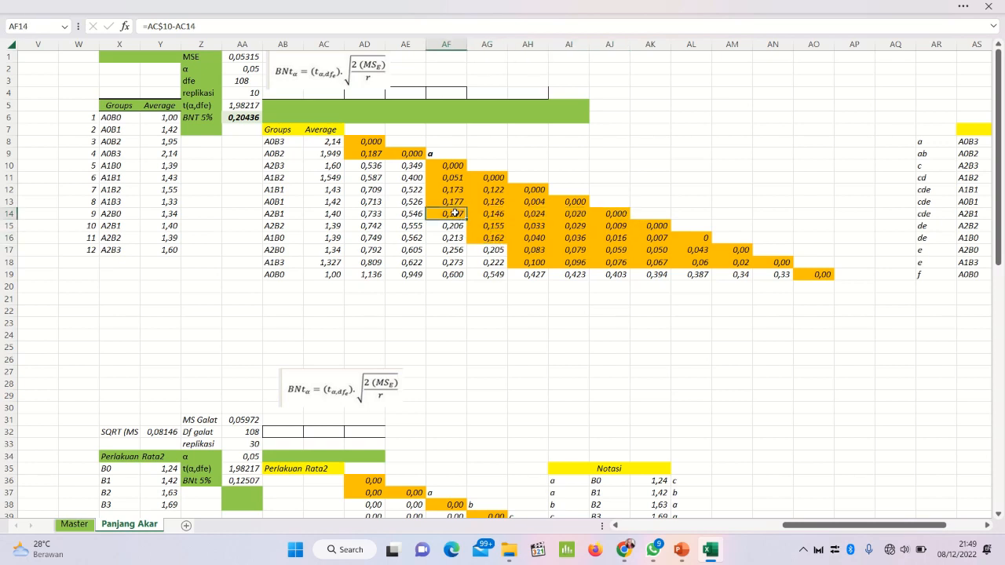
{"action": "left_click", "coordinate": [471, 166]}
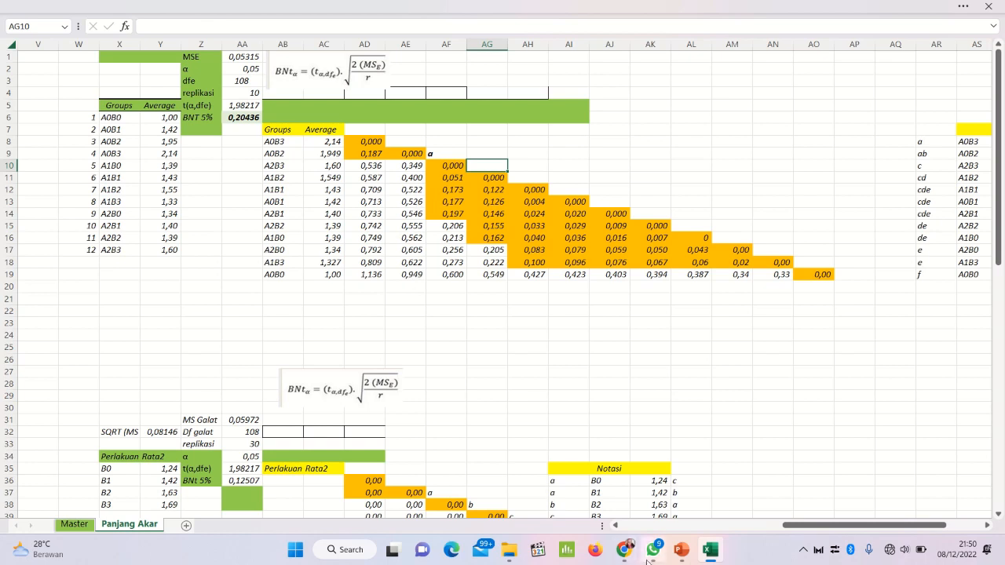
{"action": "type", "text": "b"}
{"action": "mouse_move", "coordinate": [673, 557]}
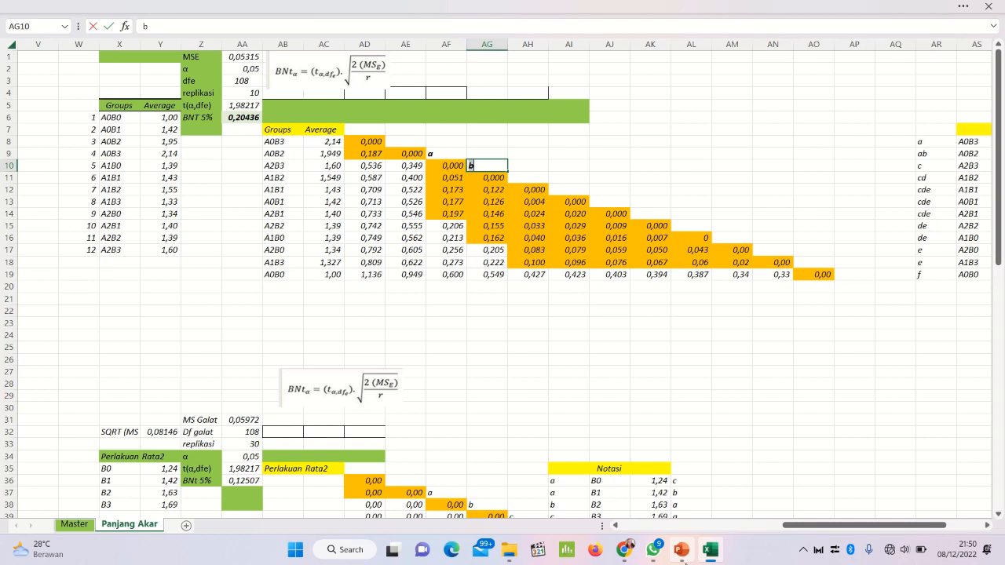
Step: Enter the notation letter c in AH11, beside the top orange cell of column AG
{"action": "left_click", "coordinate": [496, 226]}
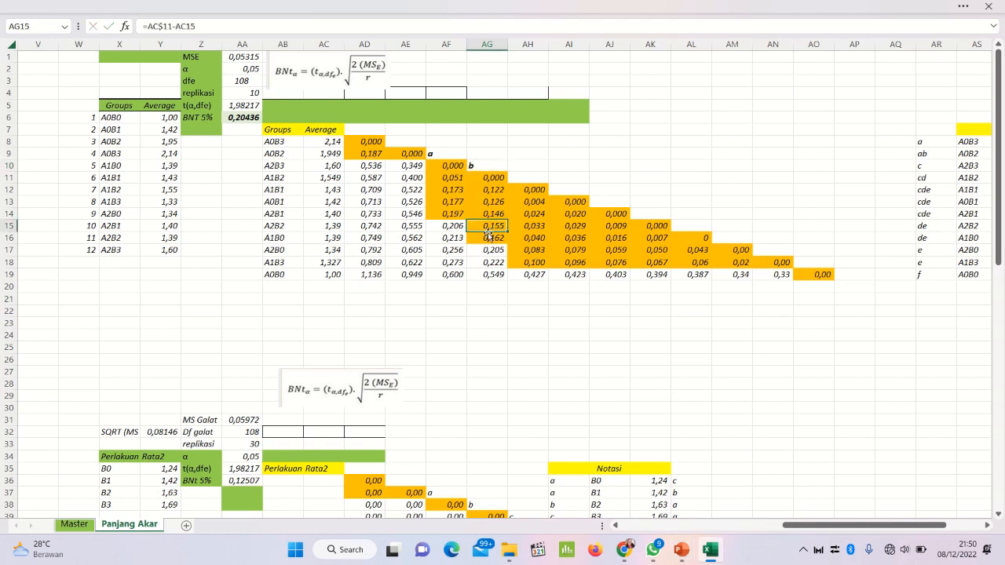
{"action": "left_click", "coordinate": [481, 239]}
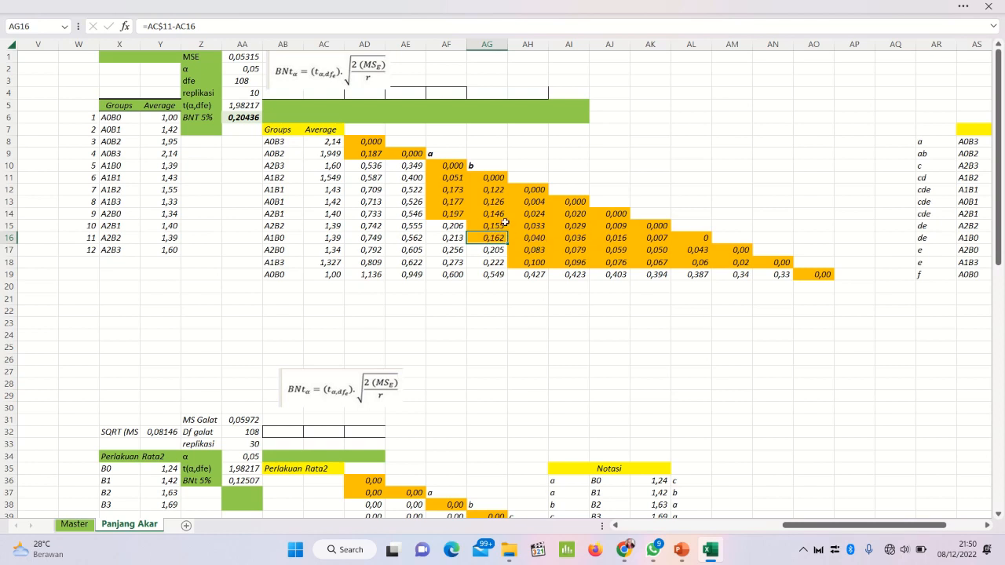
{"action": "left_click", "coordinate": [515, 179]}
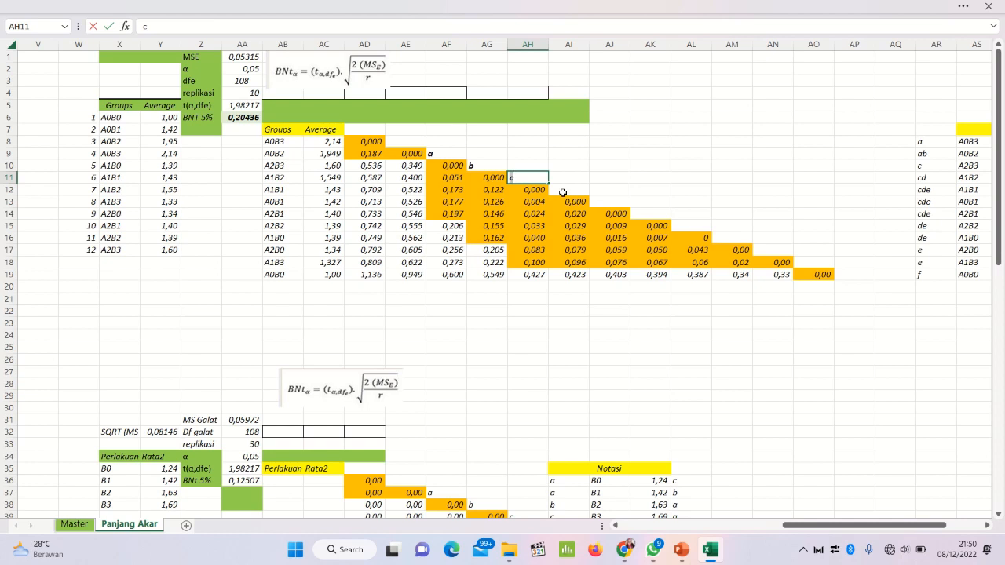
Step: Enter the notation letter d in AO18, beside the orange cells AH18:AN18, and the letter e in AP19
{"action": "left_click", "coordinate": [515, 265]}
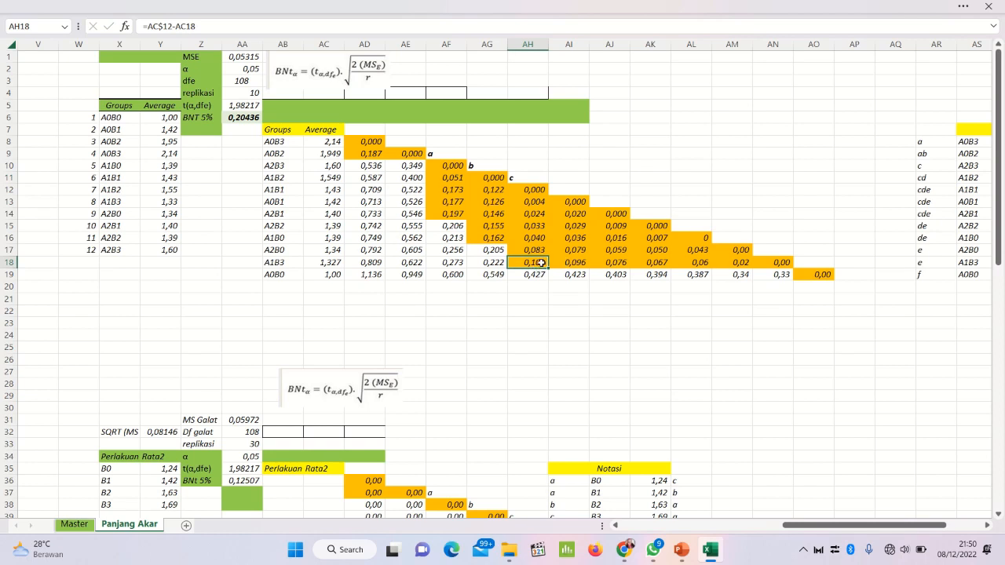
{"action": "left_click_drag", "start_coordinate": [541, 263], "coordinate": [773, 261]}
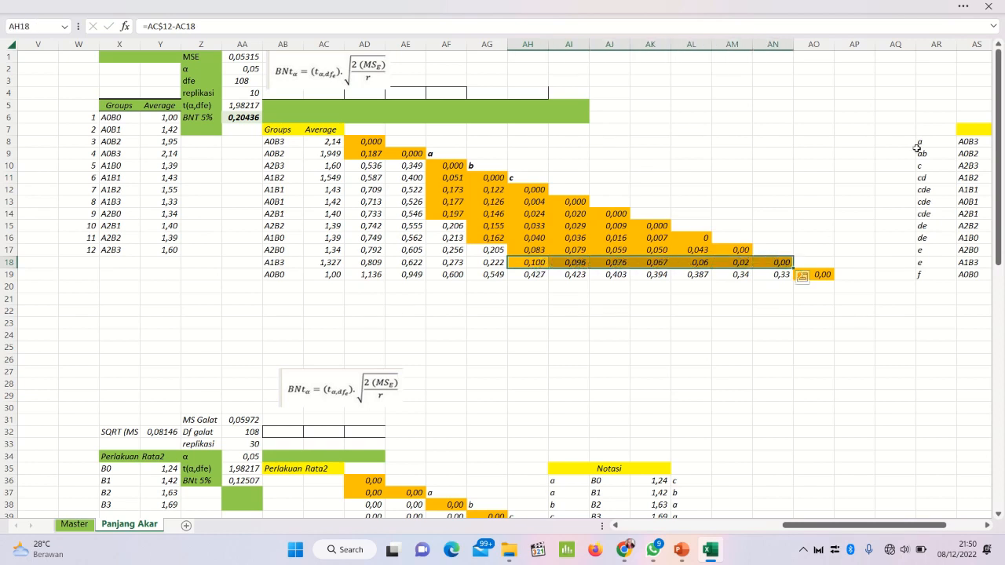
{"action": "left_click", "coordinate": [806, 262]}
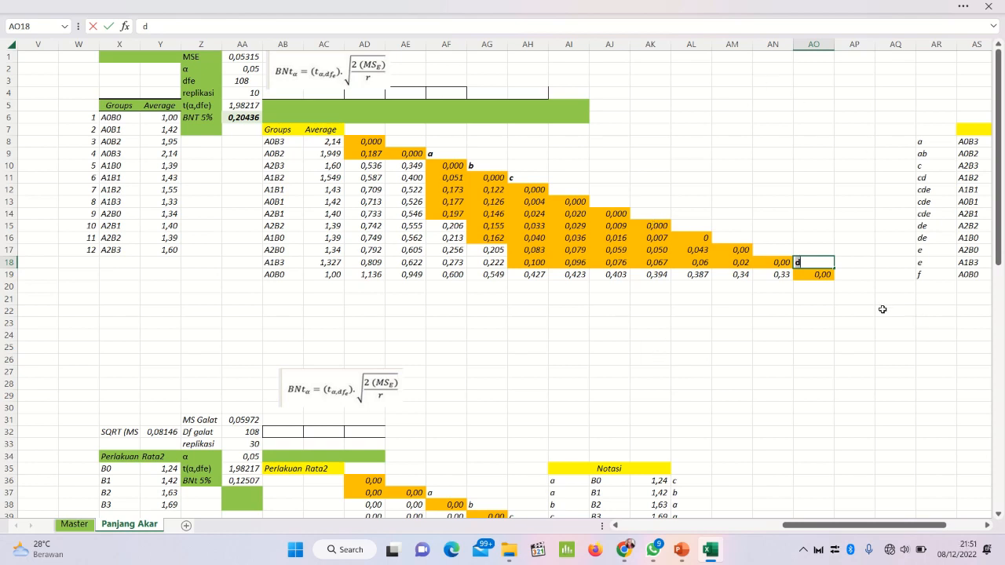
{"action": "left_click", "coordinate": [847, 275]}
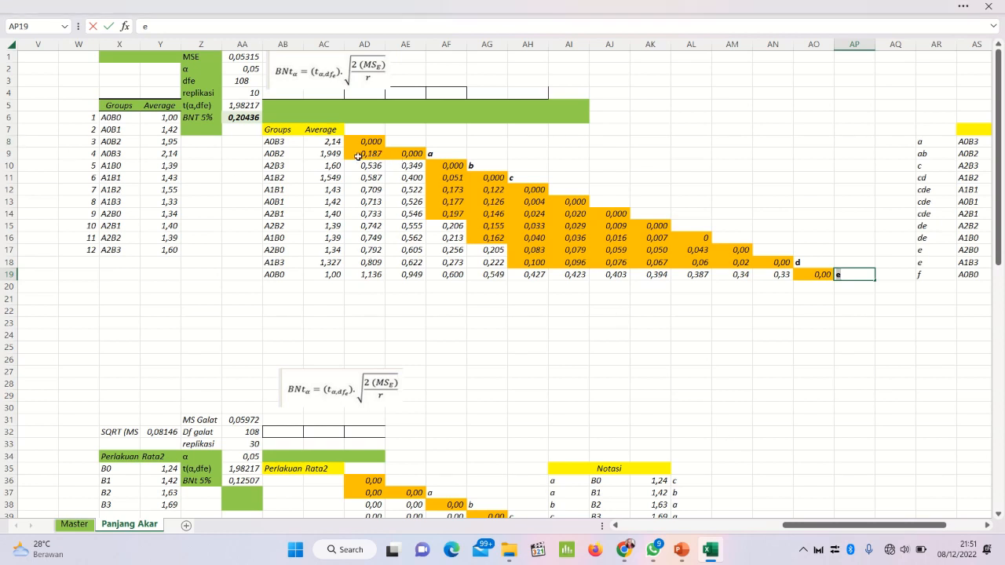
Step: Review the orange groups of the difference matrix against their letters, from AD9:AE9 through AF14 and AG16 to row 18
{"action": "left_click_drag", "start_coordinate": [359, 154], "coordinate": [392, 156]}
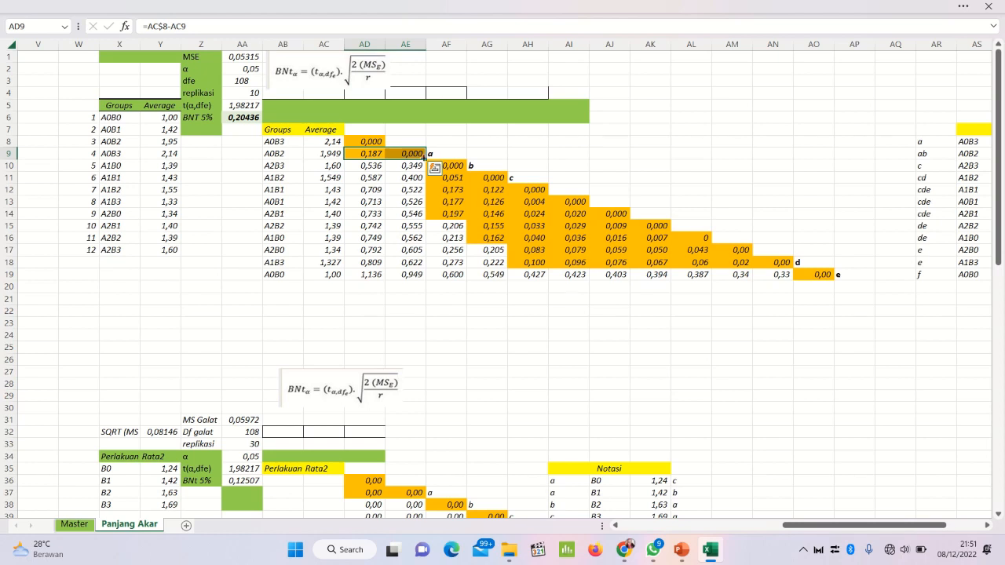
{"action": "left_click", "coordinate": [436, 215]}
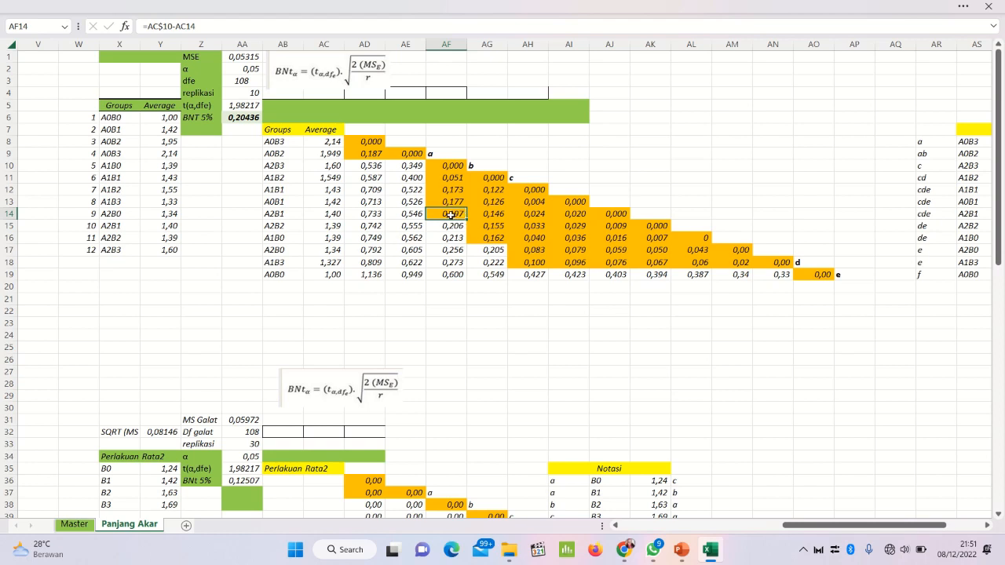
{"action": "left_click", "coordinate": [486, 239]}
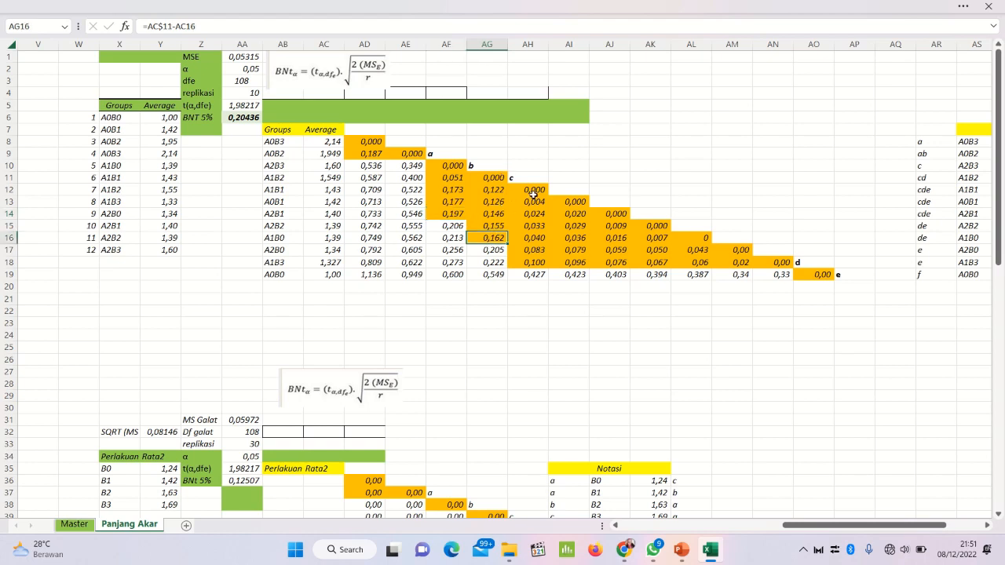
{"action": "left_click", "coordinate": [513, 257]}
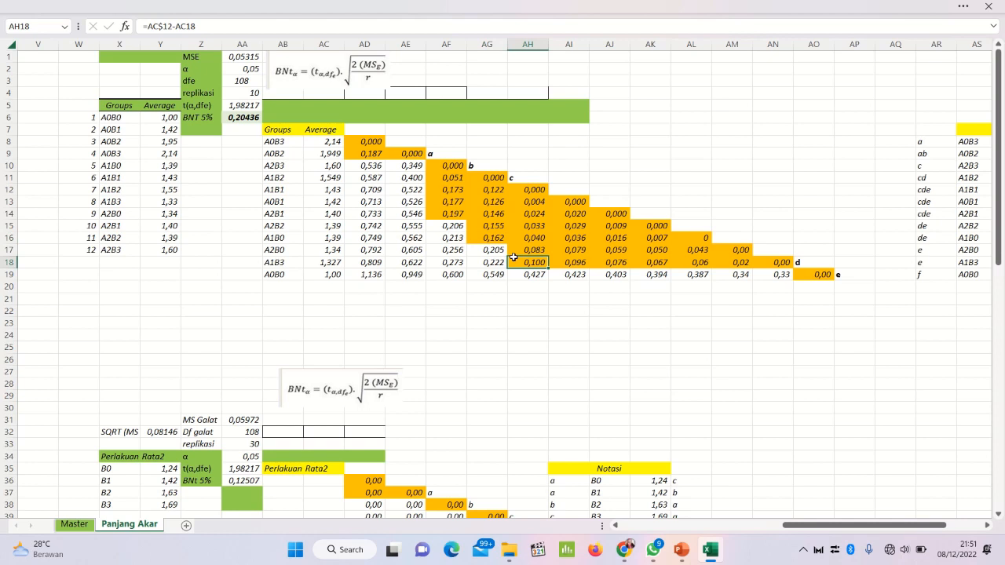
{"action": "left_click", "coordinate": [590, 265]}
{"action": "left_click", "coordinate": [665, 252]}
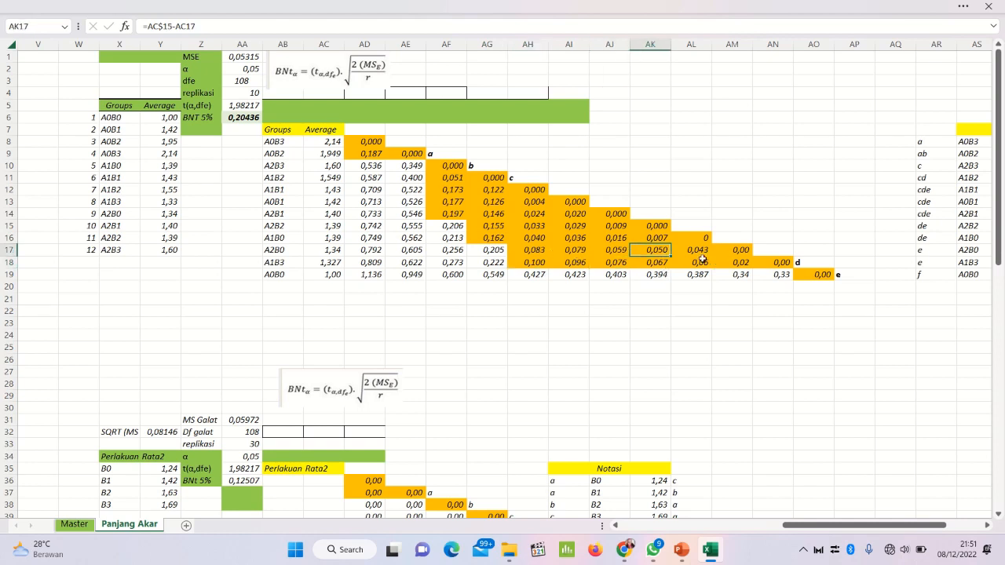
{"action": "left_click", "coordinate": [747, 262]}
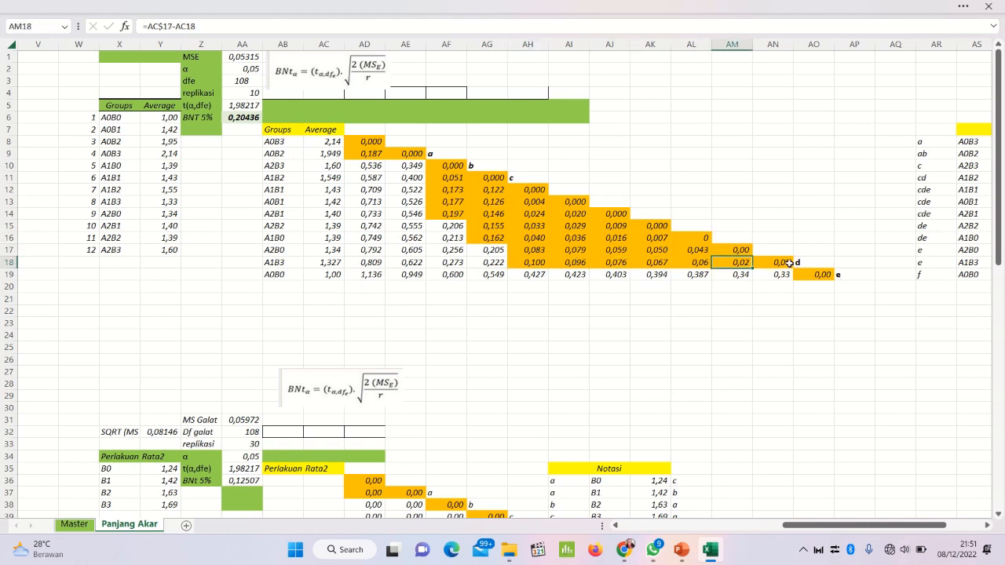
{"action": "left_click", "coordinate": [789, 264]}
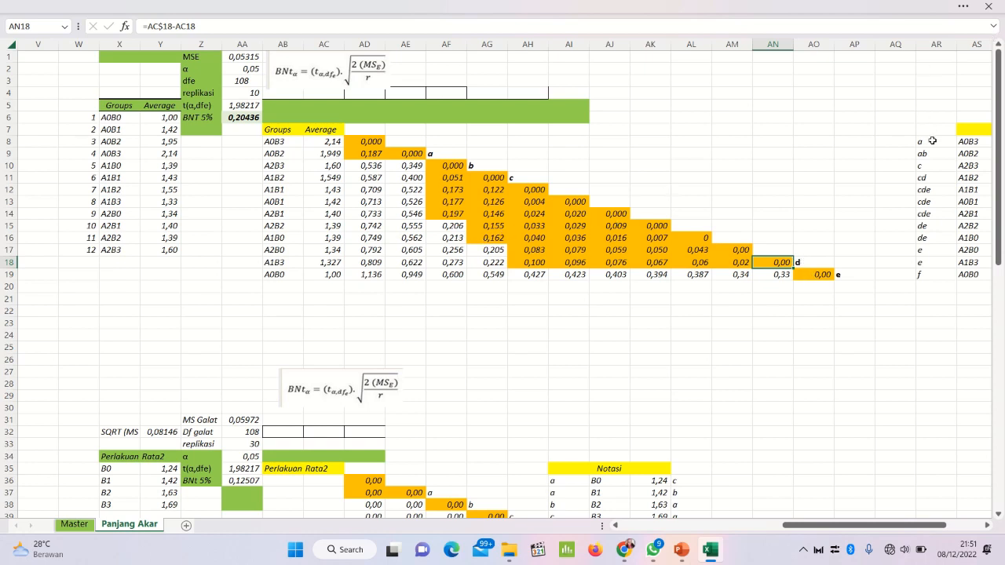
Step: Clear the old notation letters from AR8:AR19
{"action": "left_click_drag", "start_coordinate": [932, 141], "coordinate": [921, 275]}
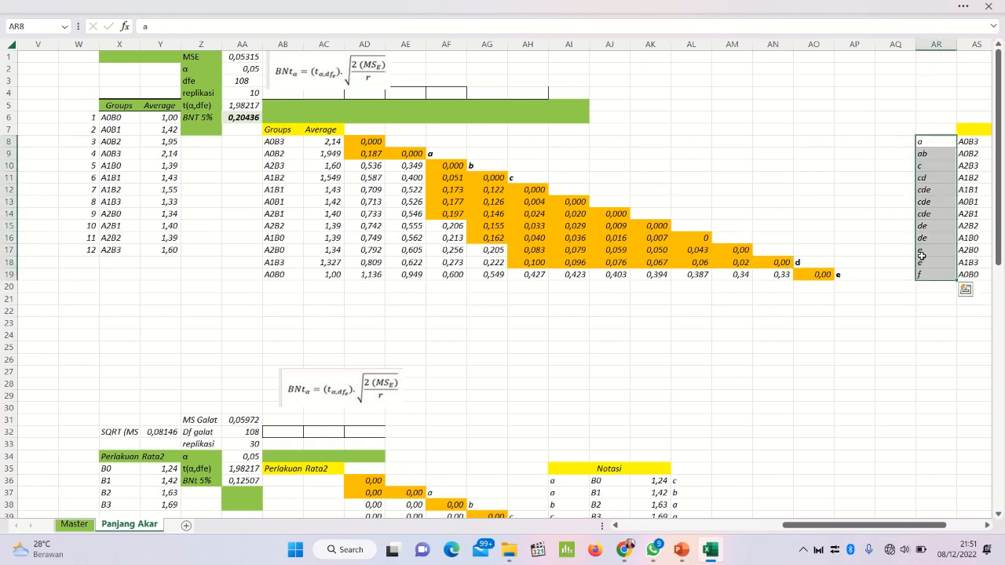
{"action": "key", "text": "Delete"}
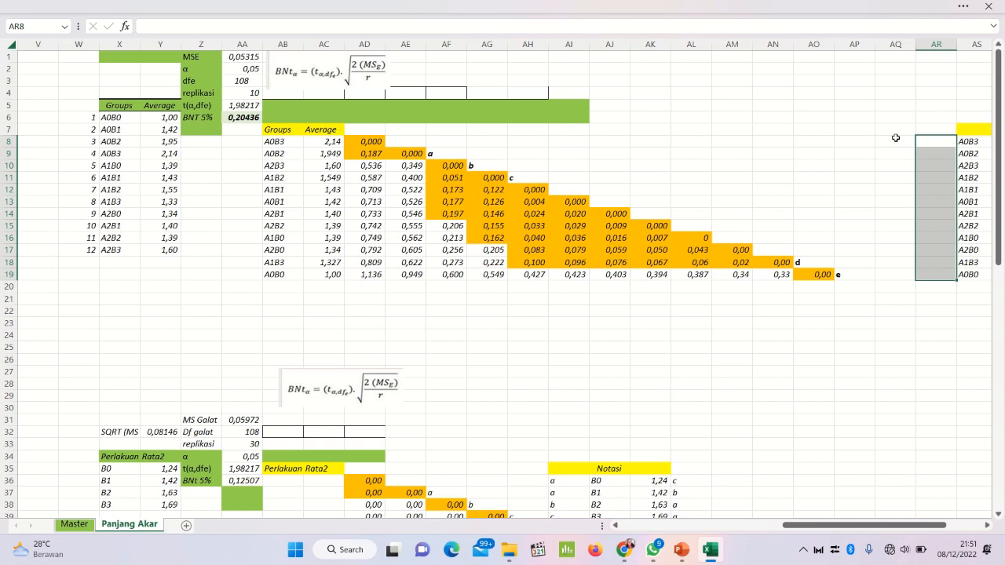
{"action": "left_click", "coordinate": [895, 138]}
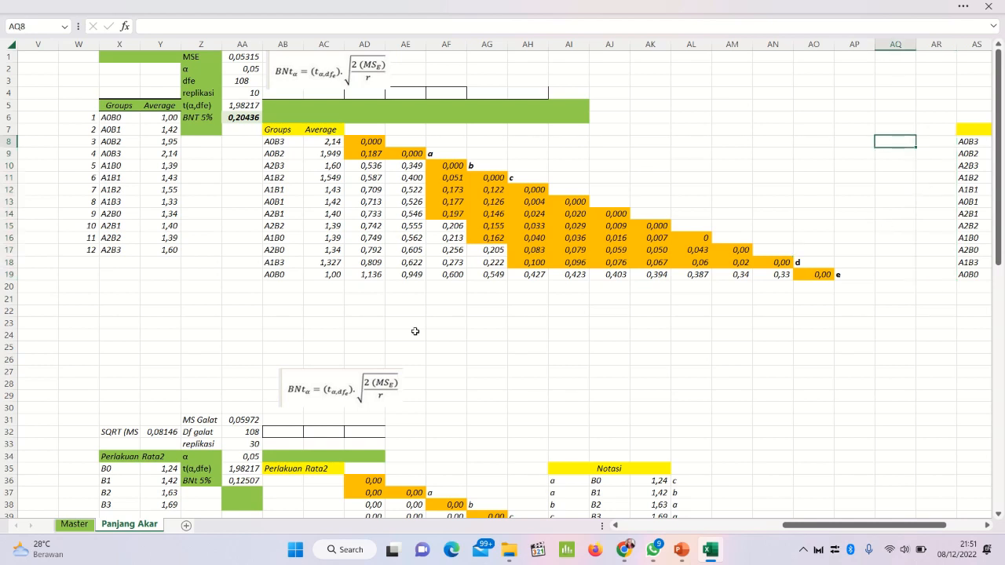
{"action": "left_click", "coordinate": [9, 128]}
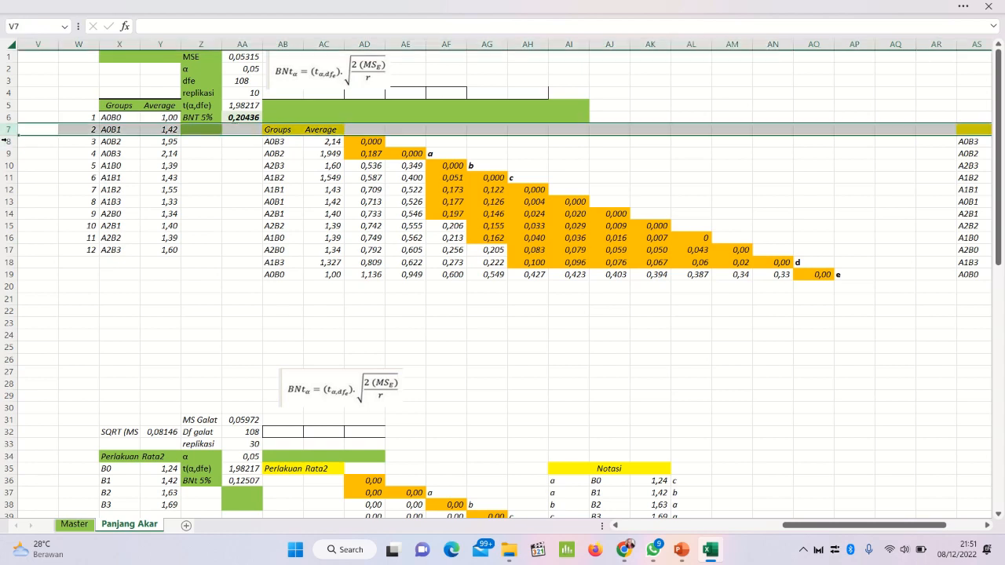
{"action": "left_click", "coordinate": [7, 140]}
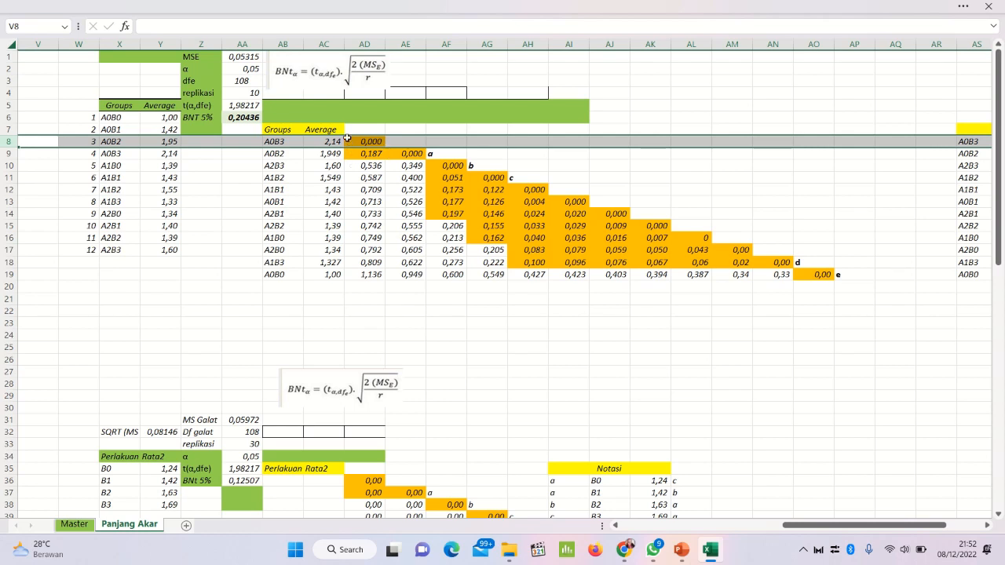
{"action": "left_click_drag", "start_coordinate": [348, 142], "coordinate": [368, 163]}
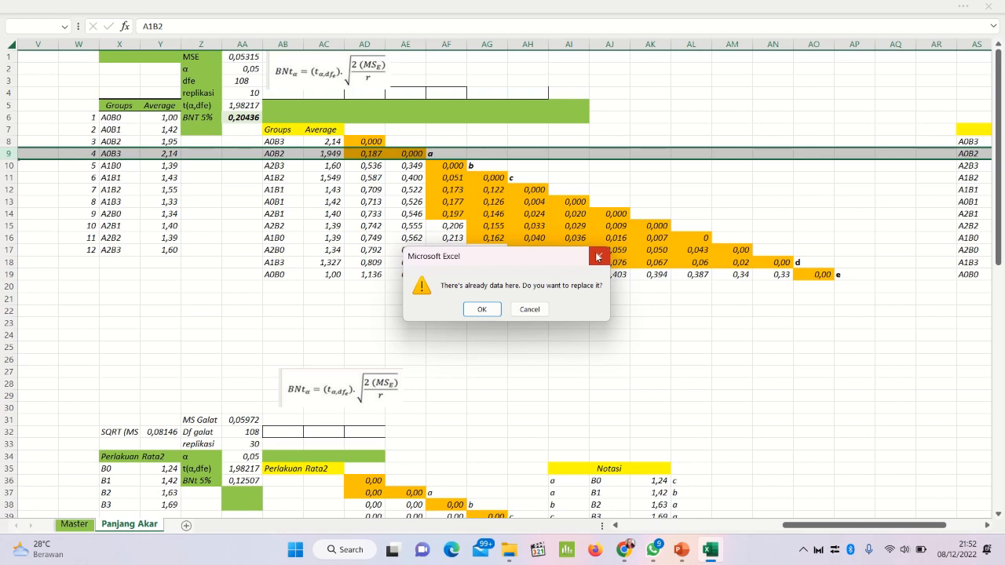
{"action": "left_click", "coordinate": [602, 256]}
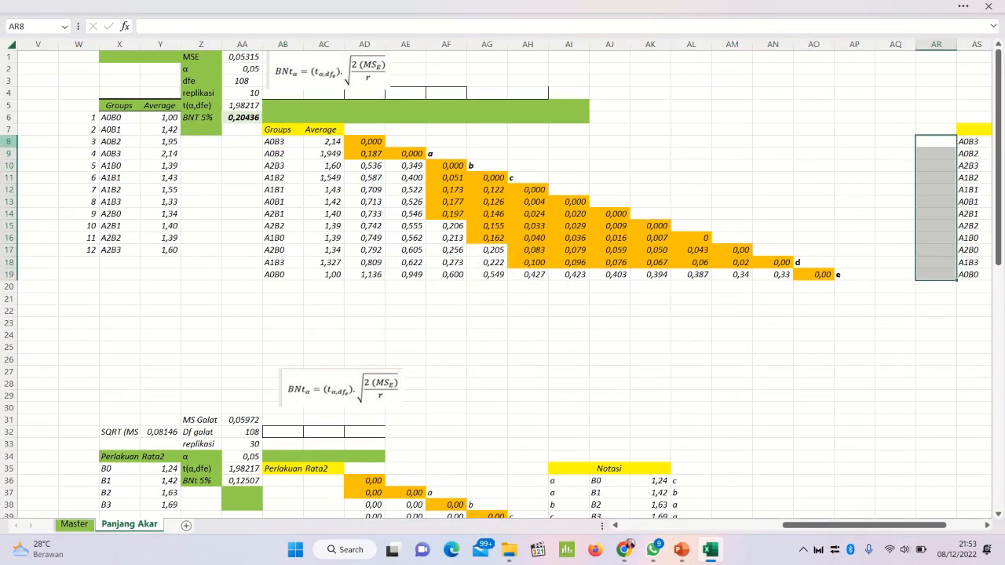
Step: Check treatment A0B3's orange cell in row 8 and enter its notation letter a in bold in AR8
{"action": "left_click", "coordinate": [6, 142]}
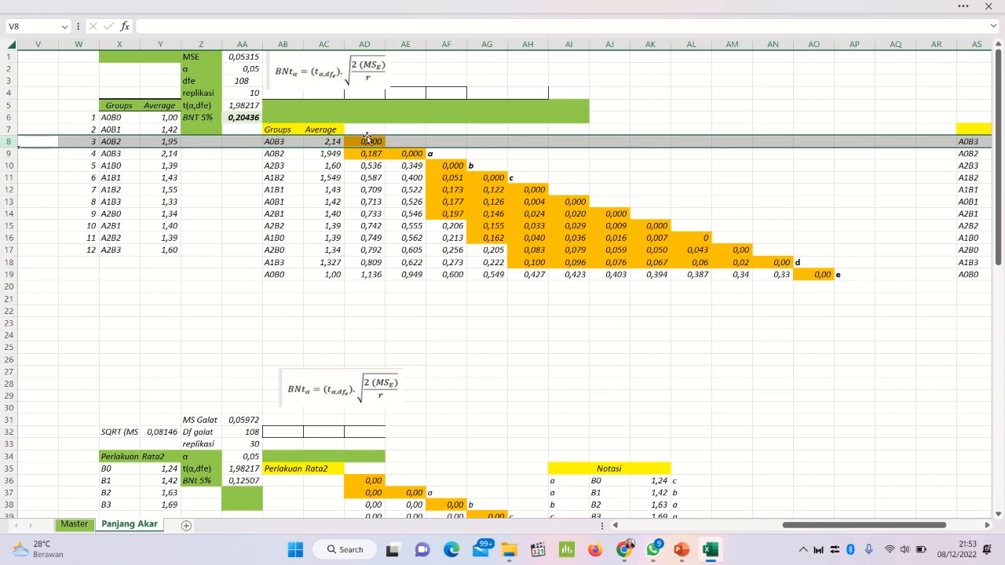
{"action": "left_click", "coordinate": [987, 528]}
{"action": "left_click", "coordinate": [987, 529]}
{"action": "left_click", "coordinate": [987, 528]}
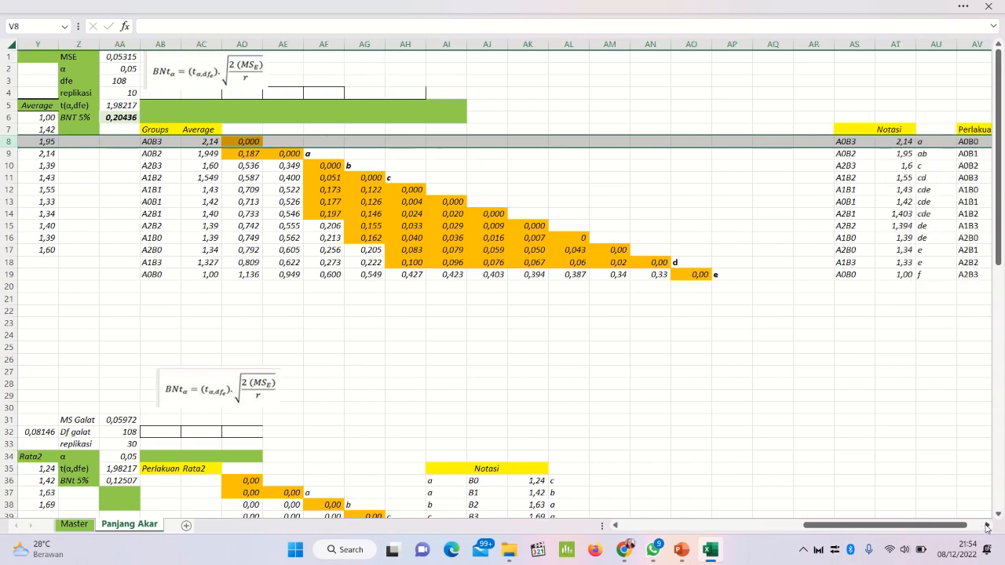
{"action": "left_click", "coordinate": [808, 139]}
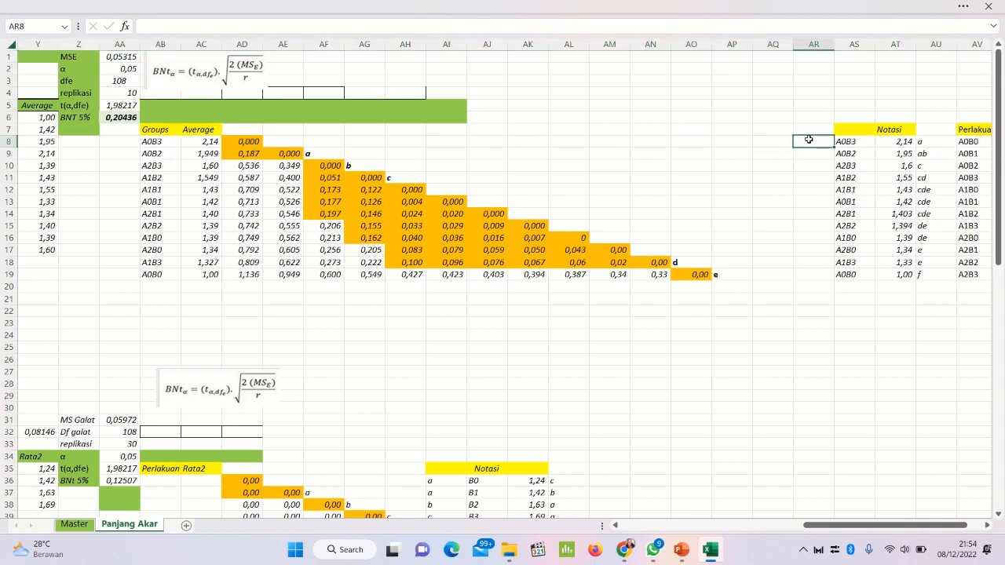
{"action": "double_click", "coordinate": [808, 139]}
{"action": "left_click", "coordinate": [815, 128]}
Step: Merge and centre the Notasi heading across AR7:AT7
{"action": "left_click", "coordinate": [870, 127]}
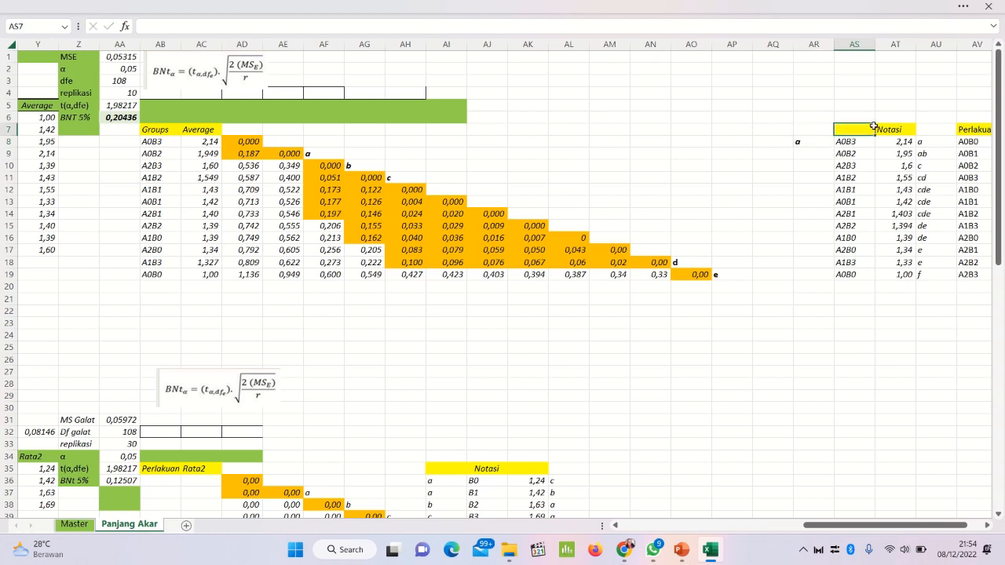
{"action": "left_click_drag", "start_coordinate": [885, 127], "coordinate": [800, 128]}
{"action": "left_click", "coordinate": [319, 5]}
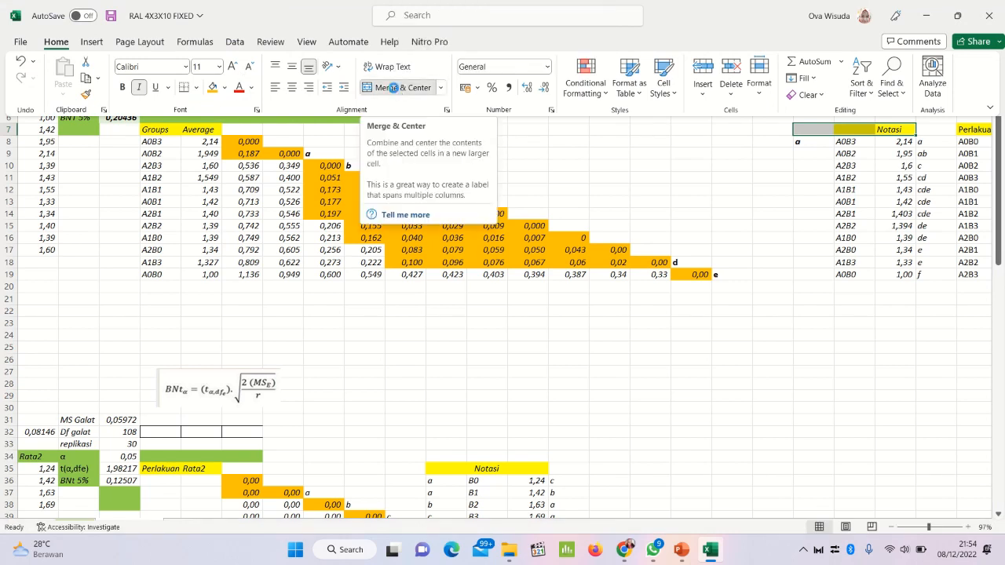
{"action": "left_click", "coordinate": [397, 87]}
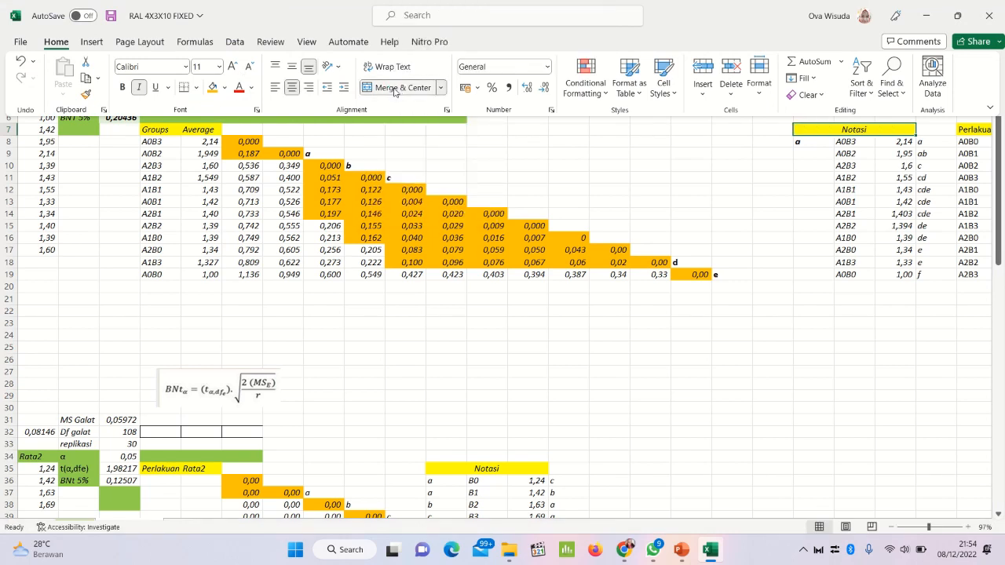
{"action": "left_click", "coordinate": [799, 144]}
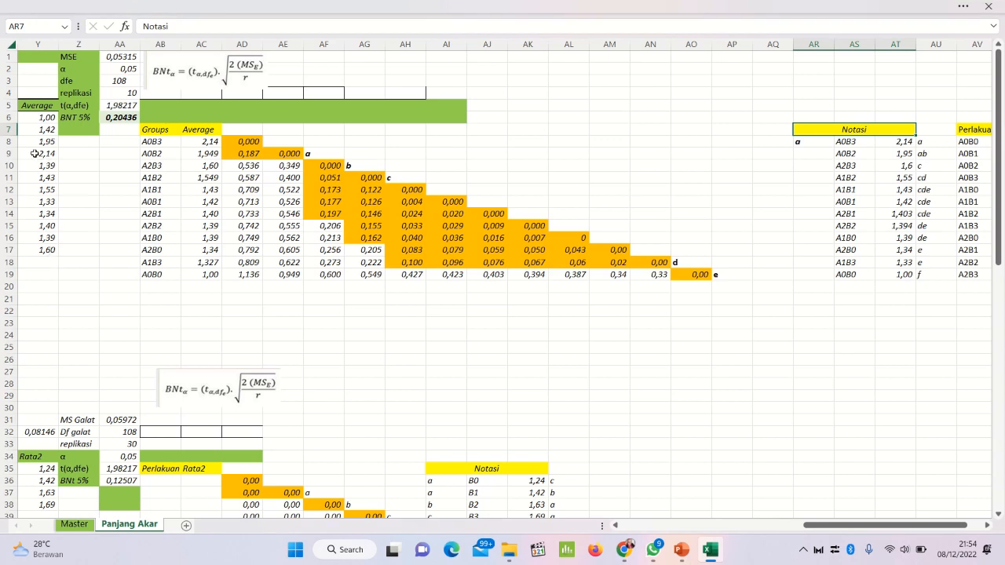
Step: Check treatment A0B2's orange cells in row 9 and enter its notation letter a in AR9
{"action": "left_click", "coordinate": [7, 153]}
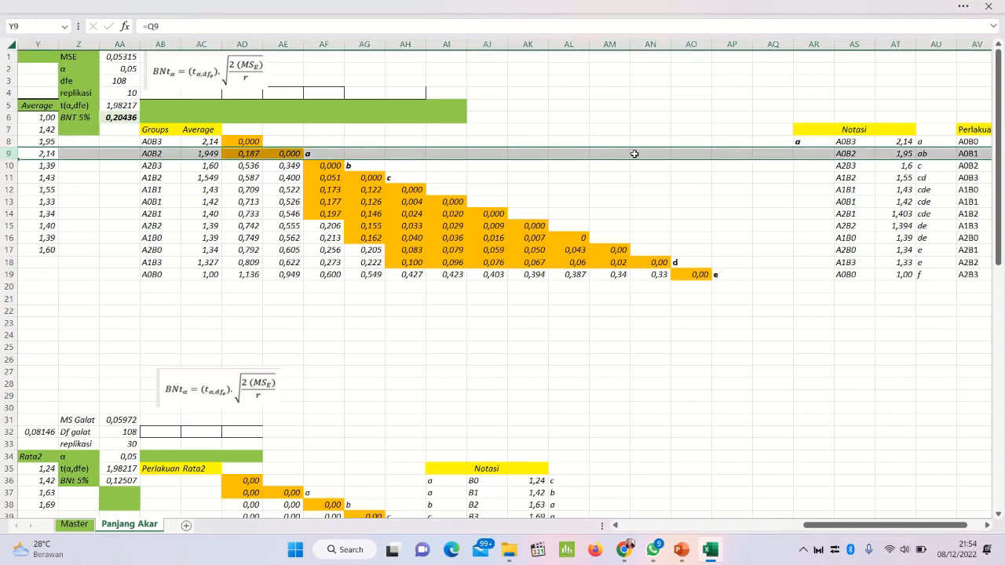
{"action": "left_click", "coordinate": [811, 154]}
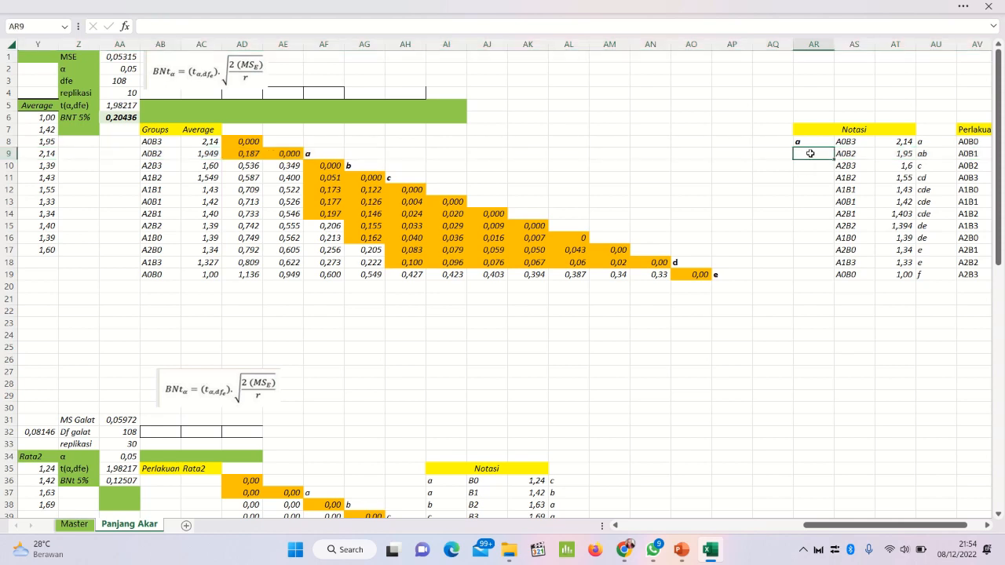
{"action": "type", "text": "a"}
{"action": "left_click", "coordinate": [797, 164]}
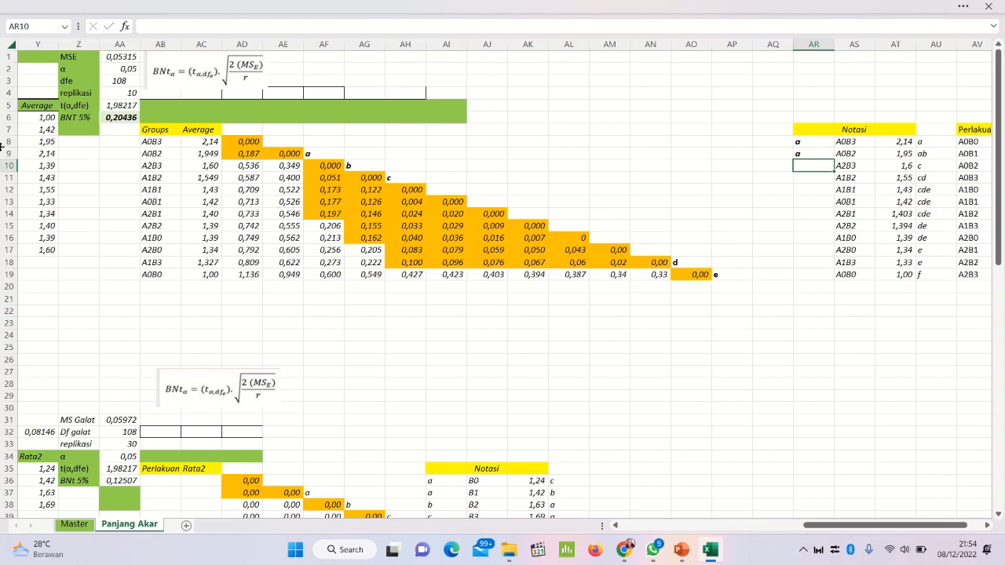
Step: Check treatment A2B3's orange cell in row 10 and enter its notation letter b in AR10
{"action": "left_click", "coordinate": [9, 165]}
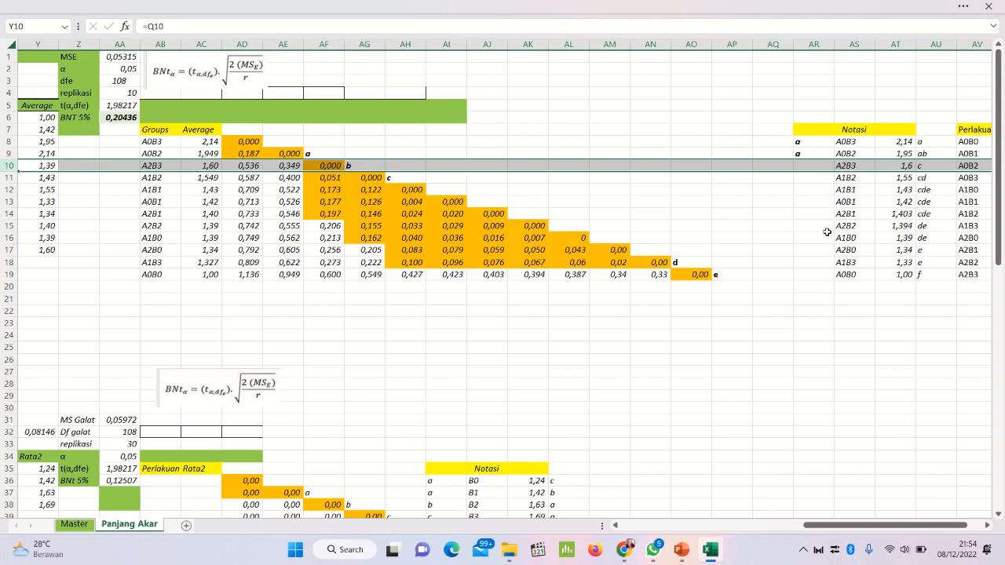
{"action": "left_click", "coordinate": [805, 167]}
{"action": "type", "text": "b"}
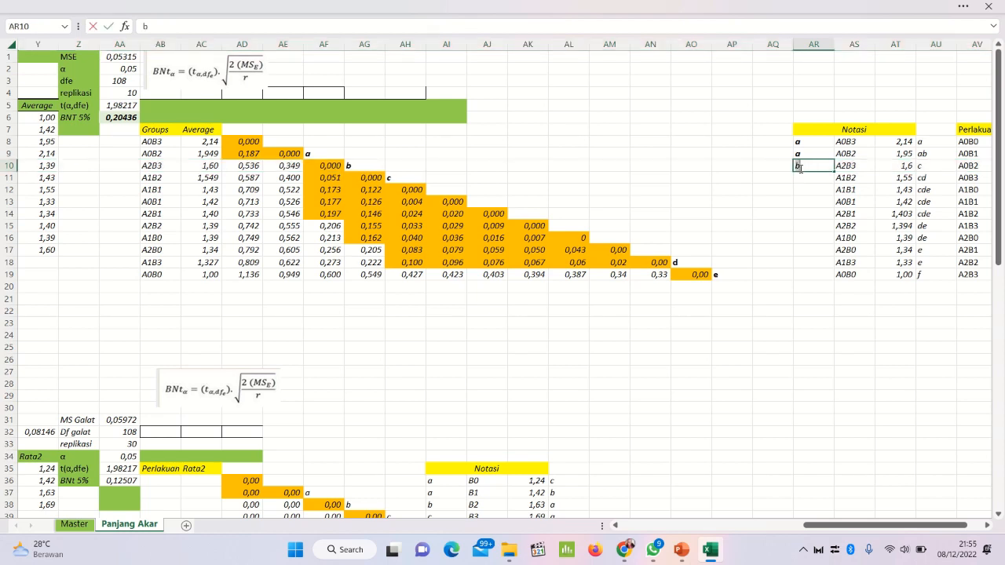
{"action": "key", "text": "Return"}
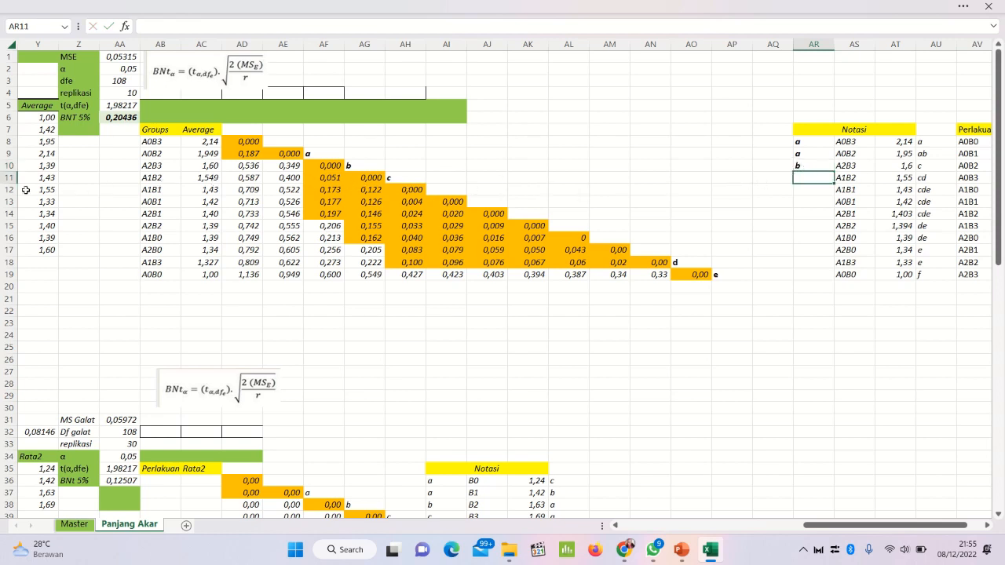
Step: Check treatment A1B2's orange cells in row 11 and enter its notation bc in bold in AR11
{"action": "left_click", "coordinate": [4, 178]}
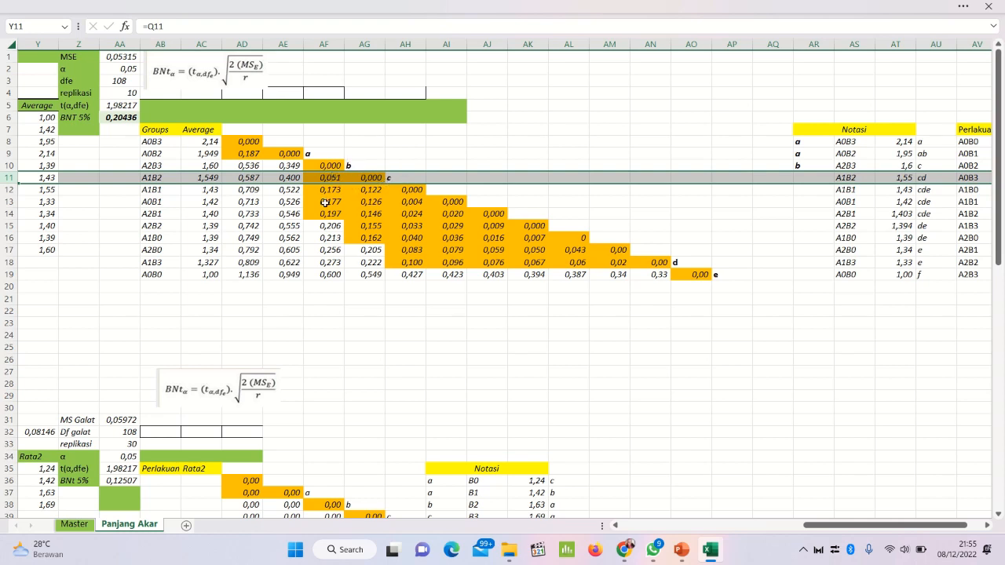
{"action": "left_click", "coordinate": [800, 176]}
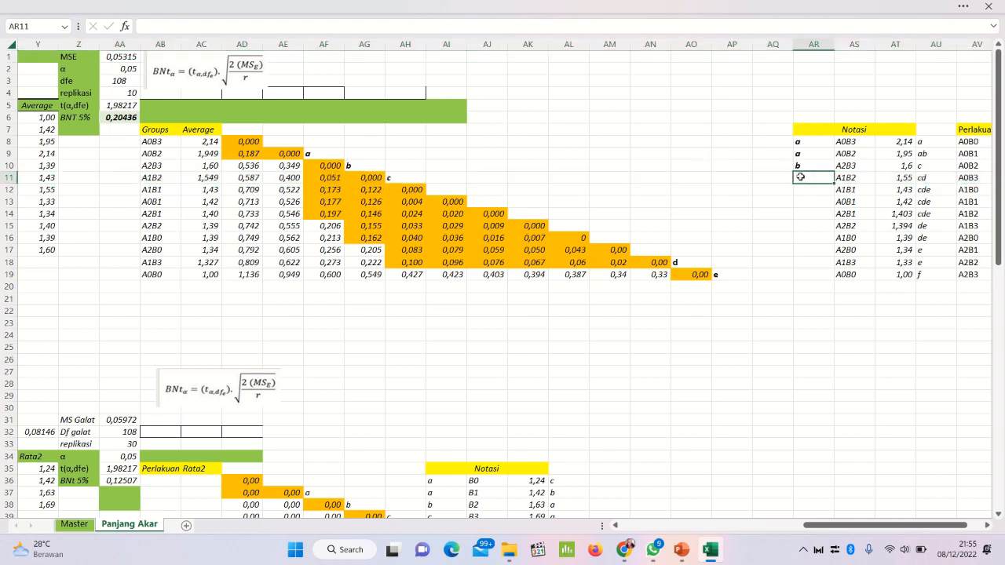
{"action": "type", "text": "bc"}
{"action": "key", "text": "shift+Home"}
{"action": "key", "text": "ctrl+b"}
{"action": "key", "text": "Return"}
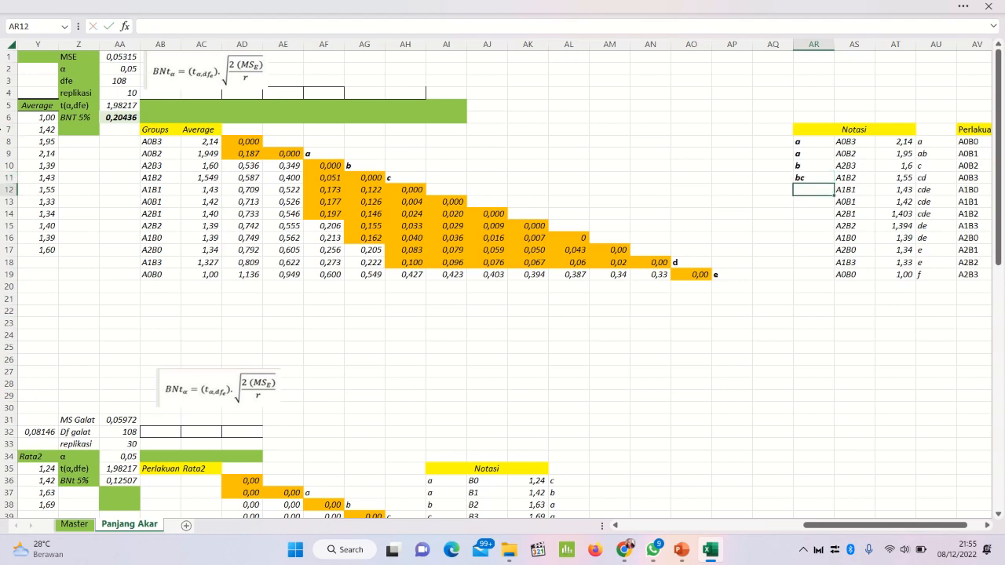
Step: Highlight row 12 to trace which letter groups the orange cells of treatment A1B1 belong to
{"action": "left_click", "coordinate": [5, 190]}
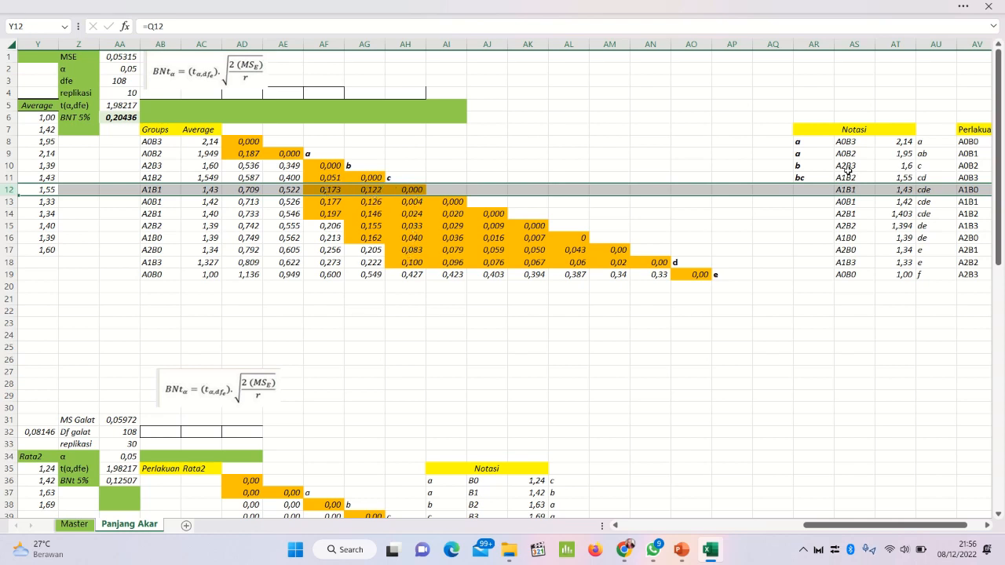
Step: Enter treatment A1B1's notation bcd in bold in AR12
{"action": "left_click", "coordinate": [814, 189]}
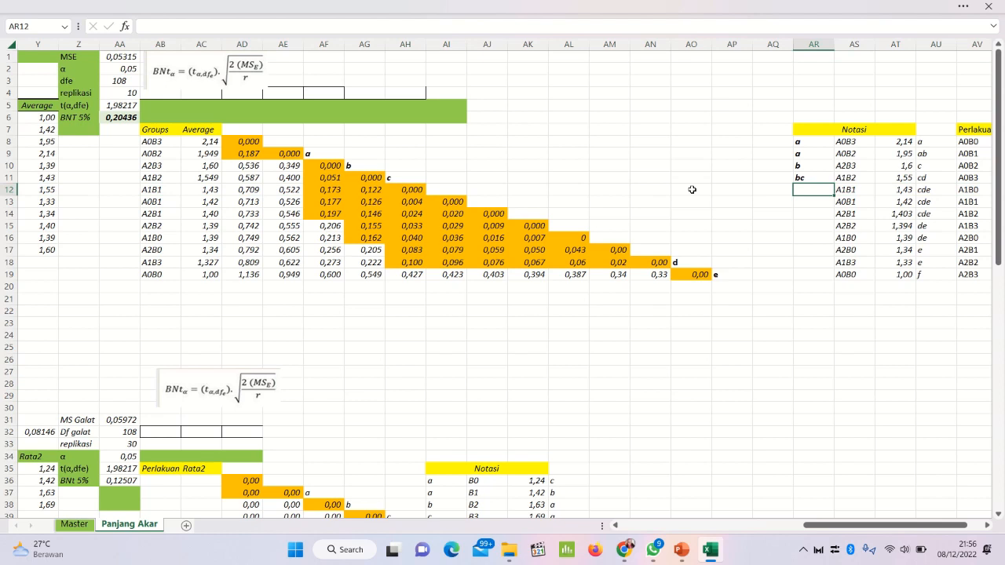
{"action": "type", "text": "bcd"}
{"action": "key", "text": "shift+Home"}
{"action": "key", "text": "ctrl+b"}
{"action": "key", "text": "Return"}
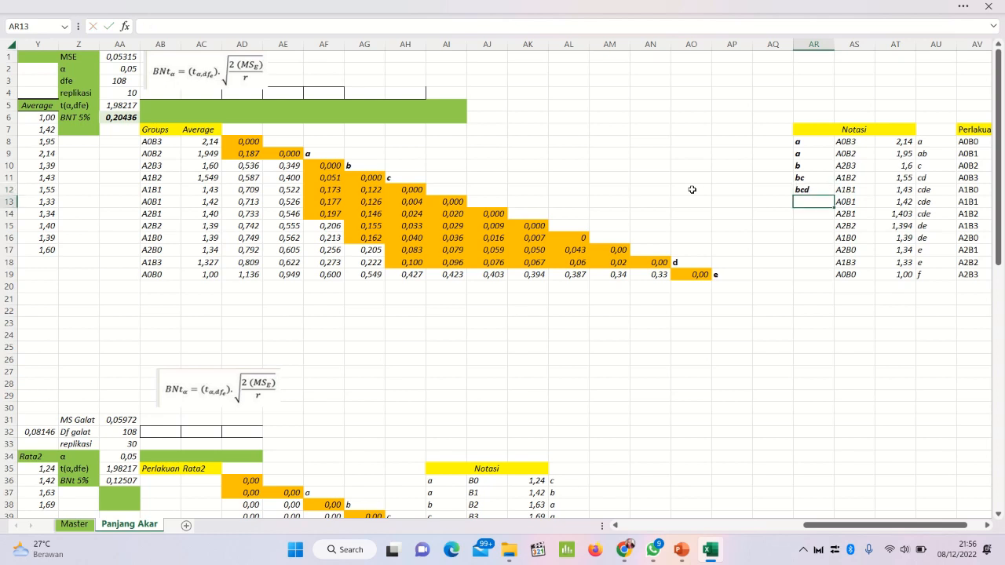
Step: Check treatment A0B1's orange cells in row 13 and enter its notation bcd in bold in AR13
{"action": "left_click", "coordinate": [10, 202]}
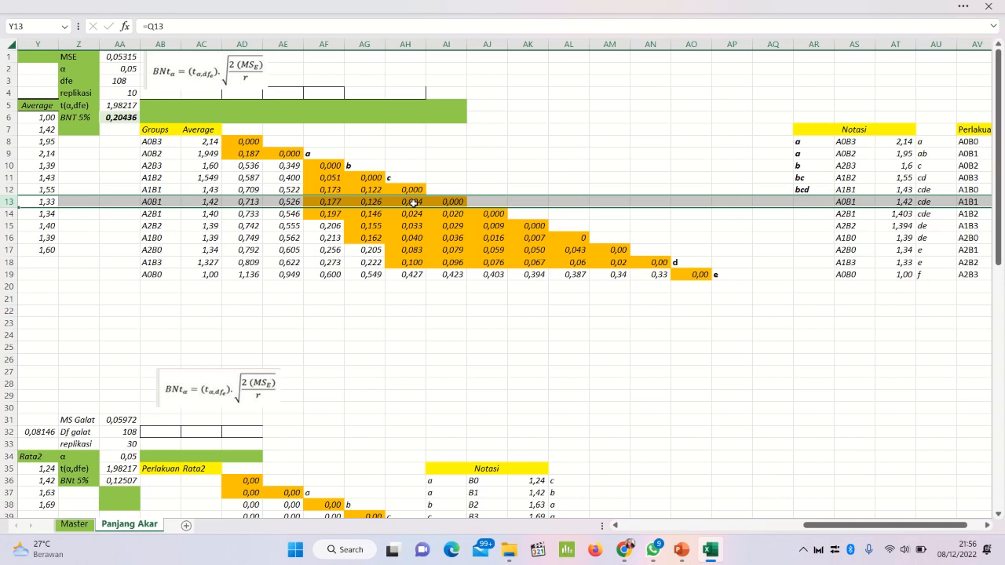
{"action": "left_click", "coordinate": [818, 201]}
{"action": "type", "text": "bcd"}
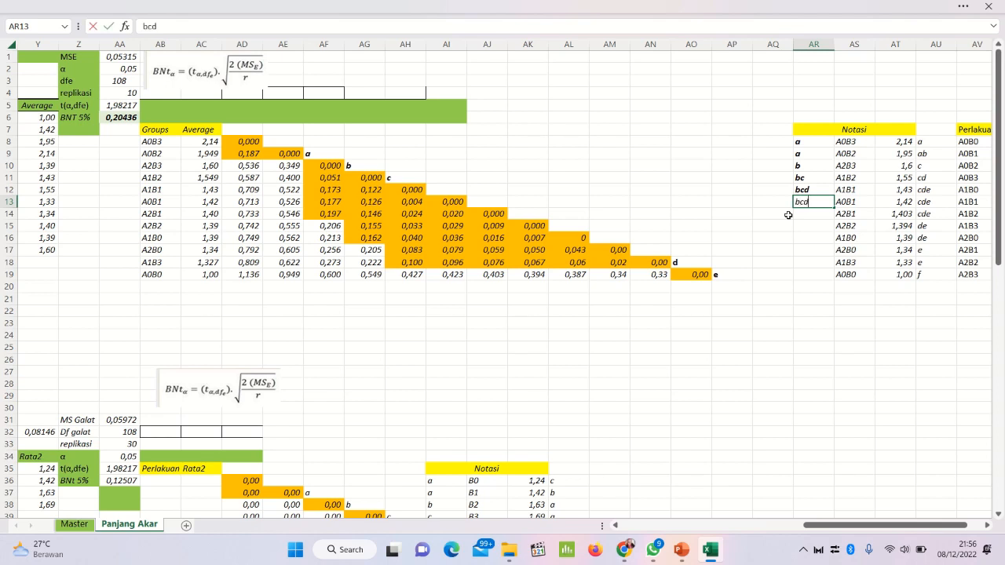
{"action": "key", "text": "shift+Home"}
{"action": "key", "text": "ctrl+b"}
{"action": "key", "text": "Return"}
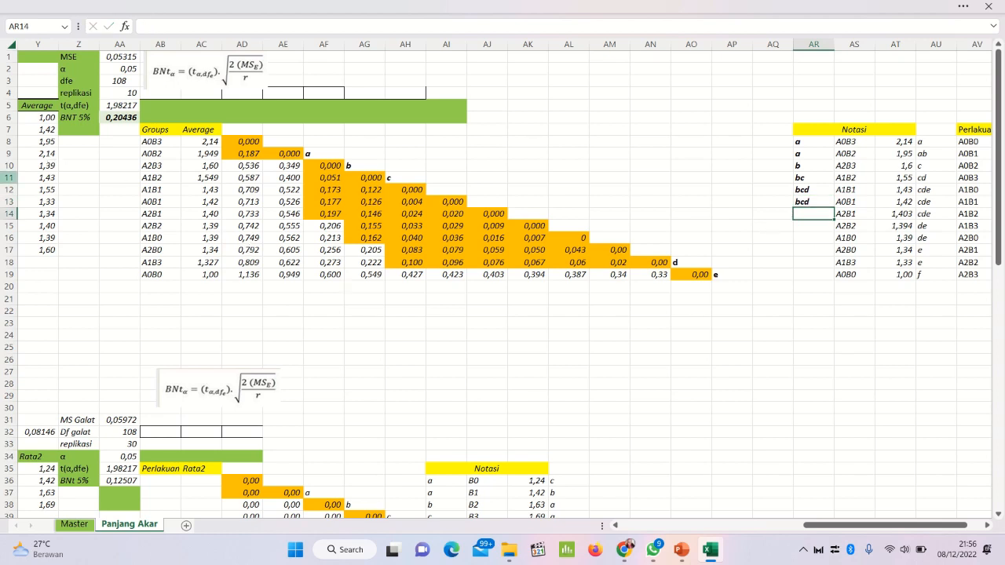
Step: Check treatment A2B1's orange cells in row 14 and enter its notation bcd in bold in AR14
{"action": "left_click", "coordinate": [9, 213]}
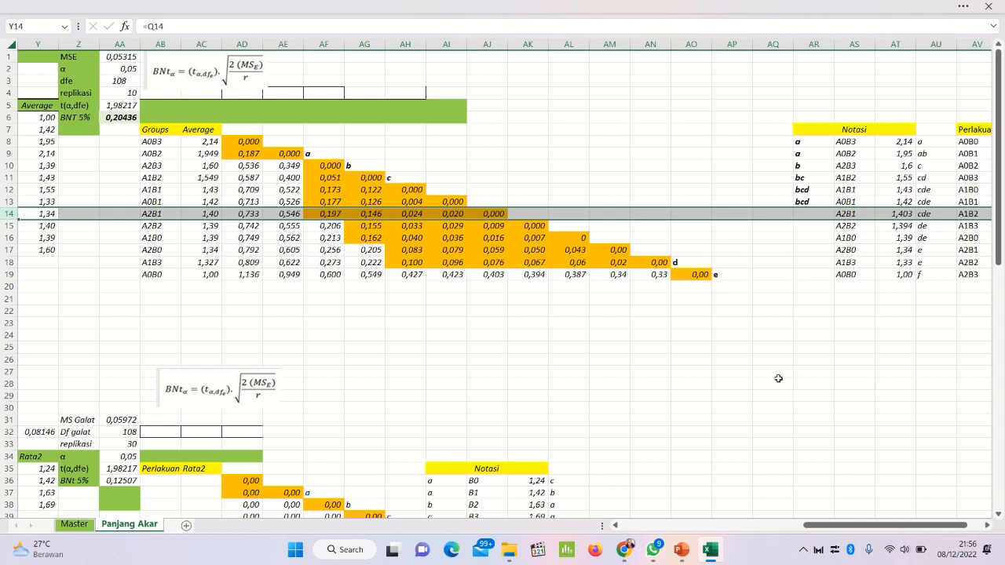
{"action": "left_click", "coordinate": [807, 213]}
{"action": "type", "text": "b"}
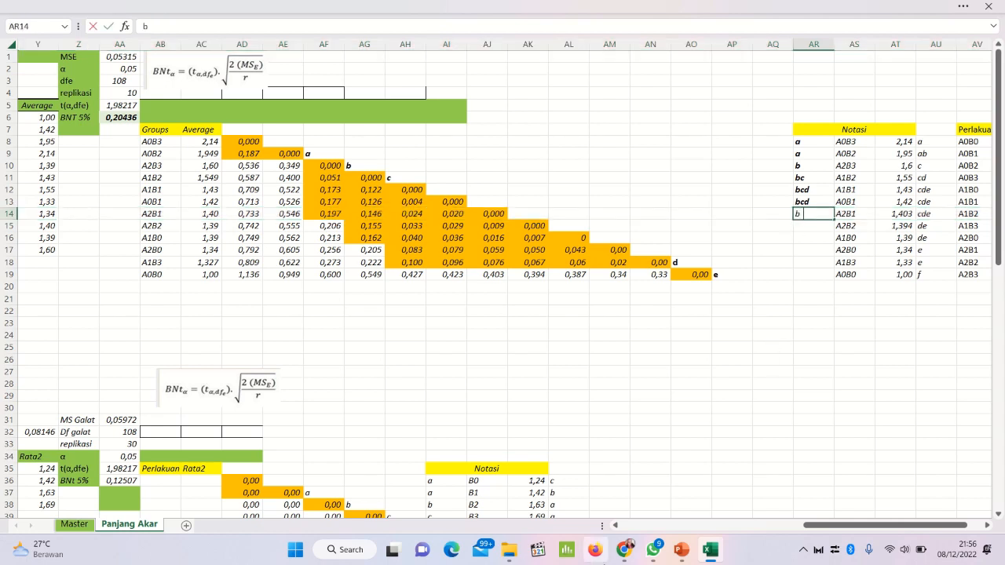
{"action": "type", "text": "cd"}
{"action": "key", "text": "shift+Home"}
{"action": "key", "text": "ctrl+b"}
{"action": "key", "text": "Return"}
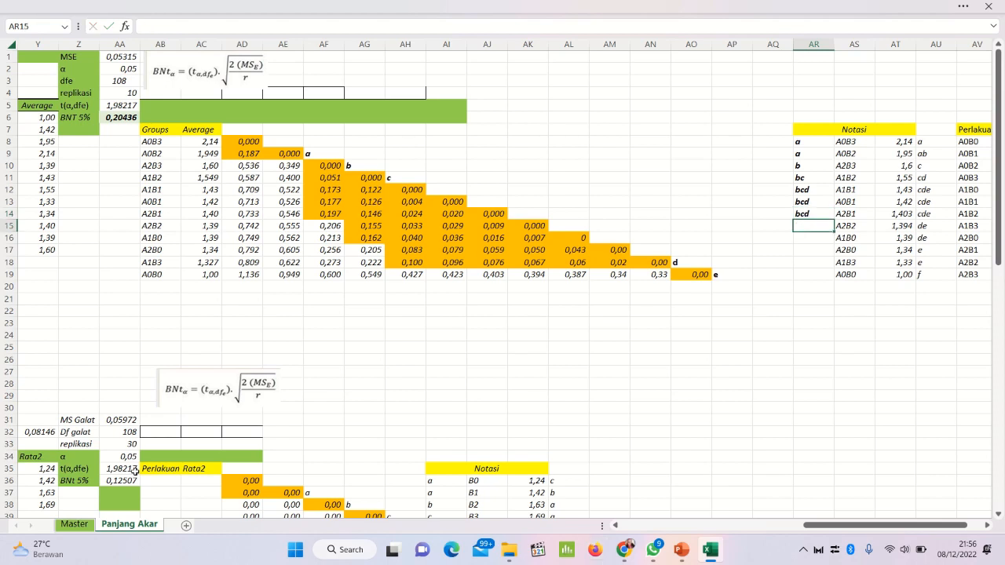
Step: Check treatment A2B2's orange cells in row 15 and enter its notation bcd in bold in AR15
{"action": "left_click", "coordinate": [4, 225]}
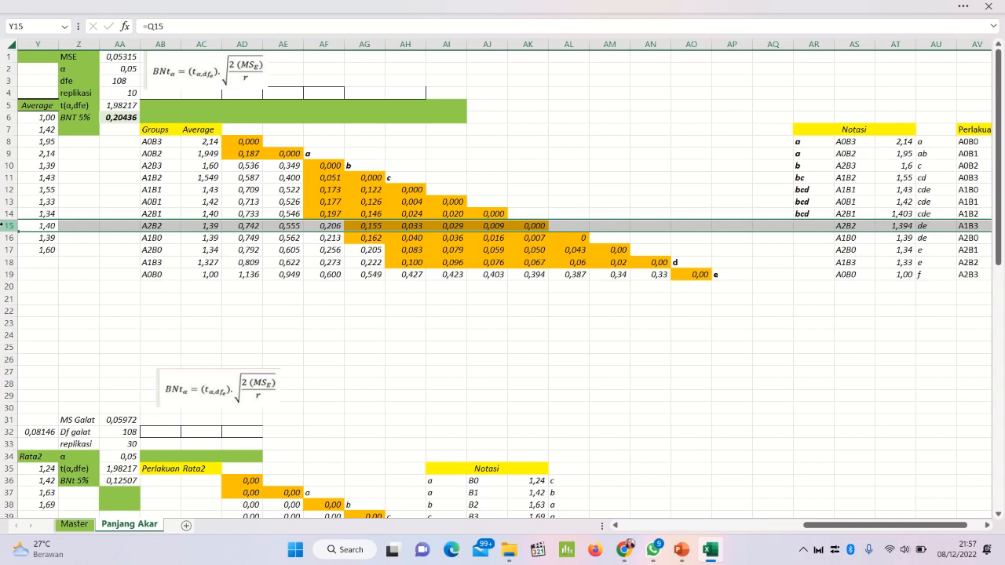
{"action": "left_click", "coordinate": [813, 225]}
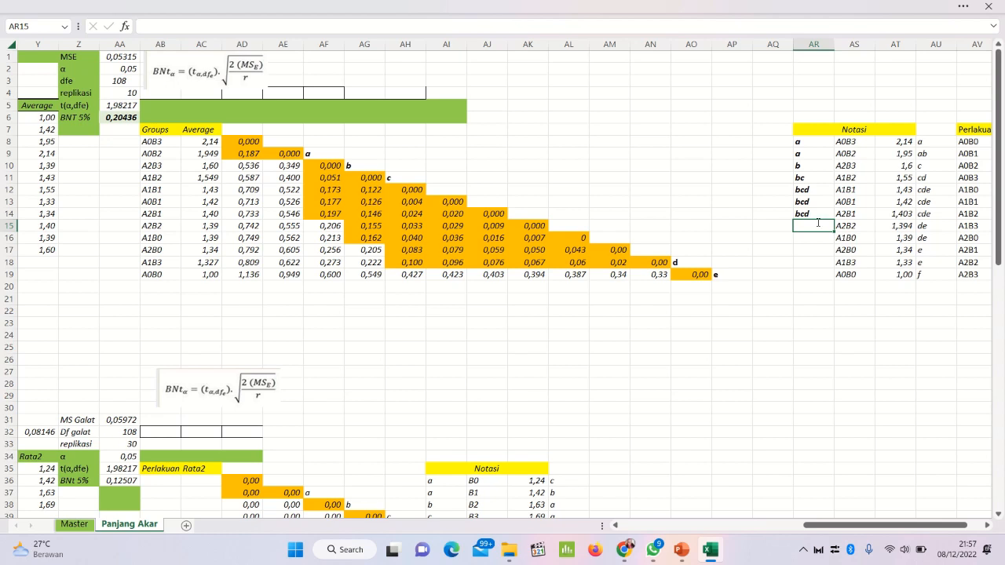
{"action": "type", "text": "bcd"}
{"action": "double_click", "coordinate": [817, 224]}
{"action": "key", "text": "ctrl+b"}
{"action": "key", "text": "Return"}
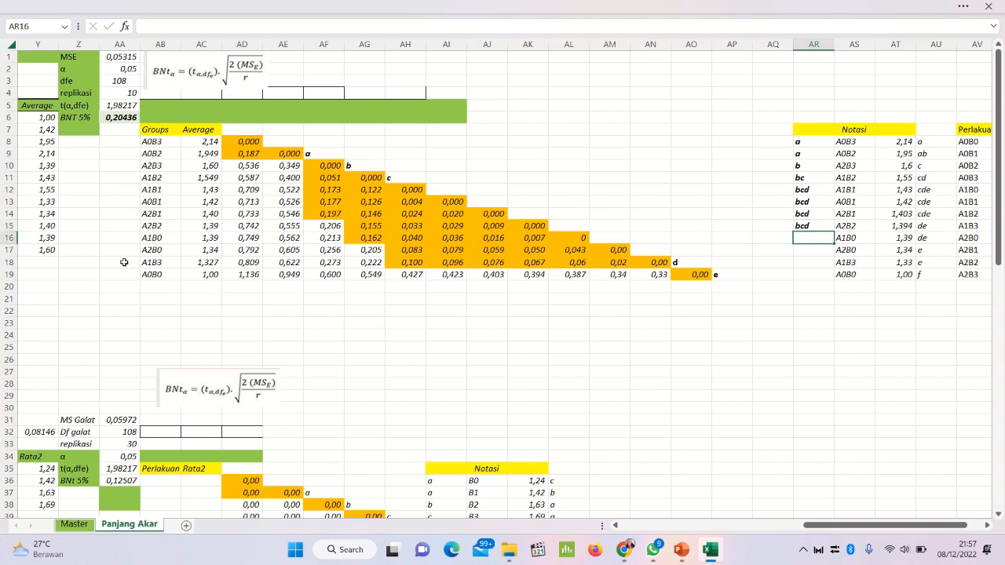
Step: Check treatment A1B0's orange cells in row 16 and enter its notation cd in bold in AR16
{"action": "left_click", "coordinate": [4, 237]}
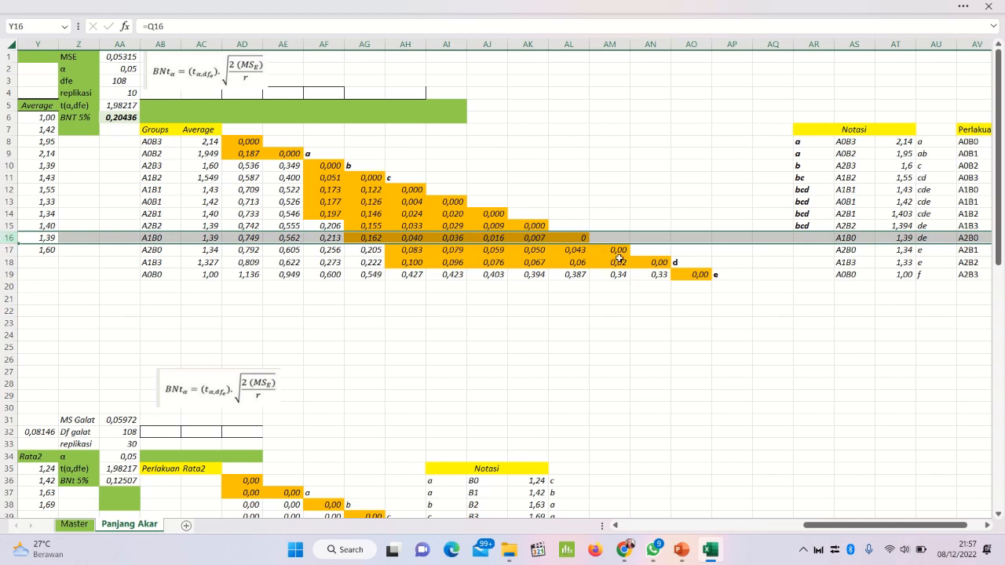
{"action": "left_click", "coordinate": [803, 237]}
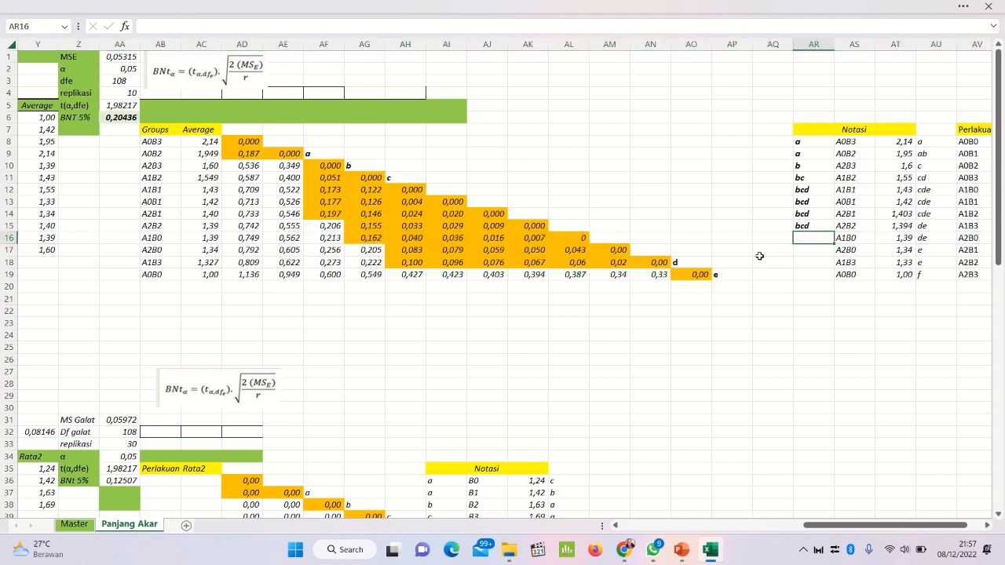
{"action": "type", "text": "cd"}
{"action": "key", "text": "ctrl+a"}
{"action": "key", "text": "ctrl+b"}
{"action": "key", "text": "Return"}
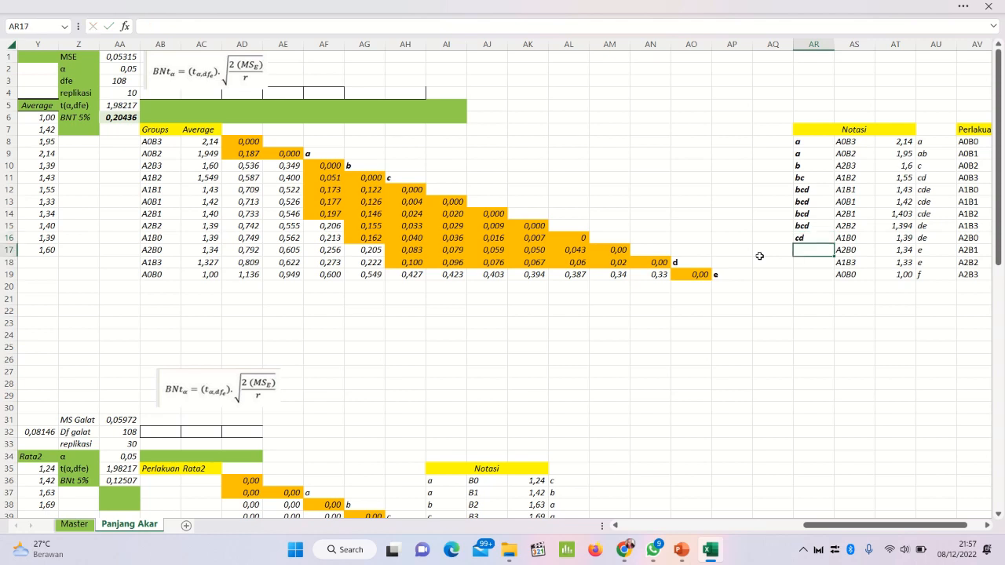
Step: Check treatment A2B0's differences in row 17, including AG17, and enter its notation d in bold in AR17
{"action": "left_click", "coordinate": [7, 264]}
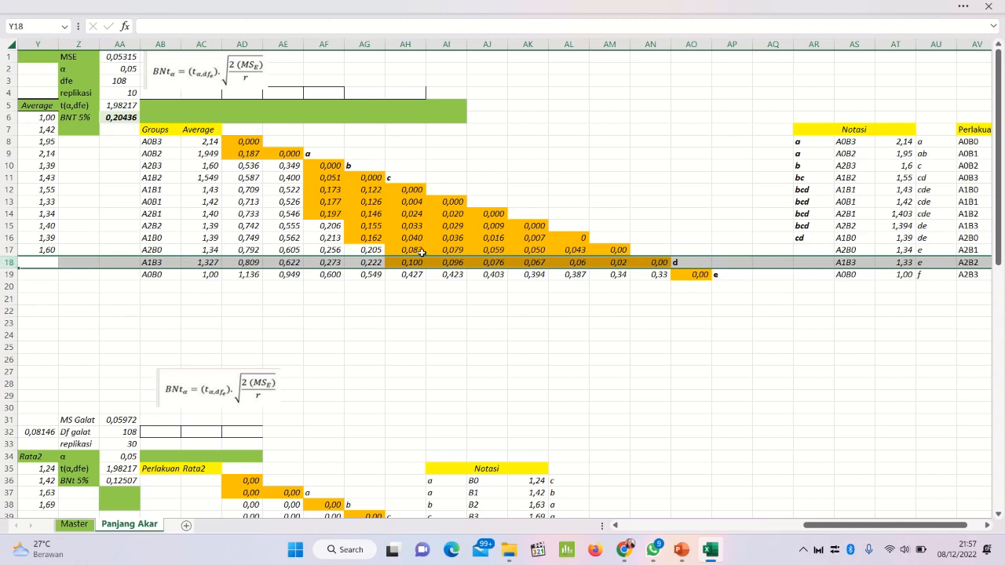
{"action": "left_click", "coordinate": [364, 249]}
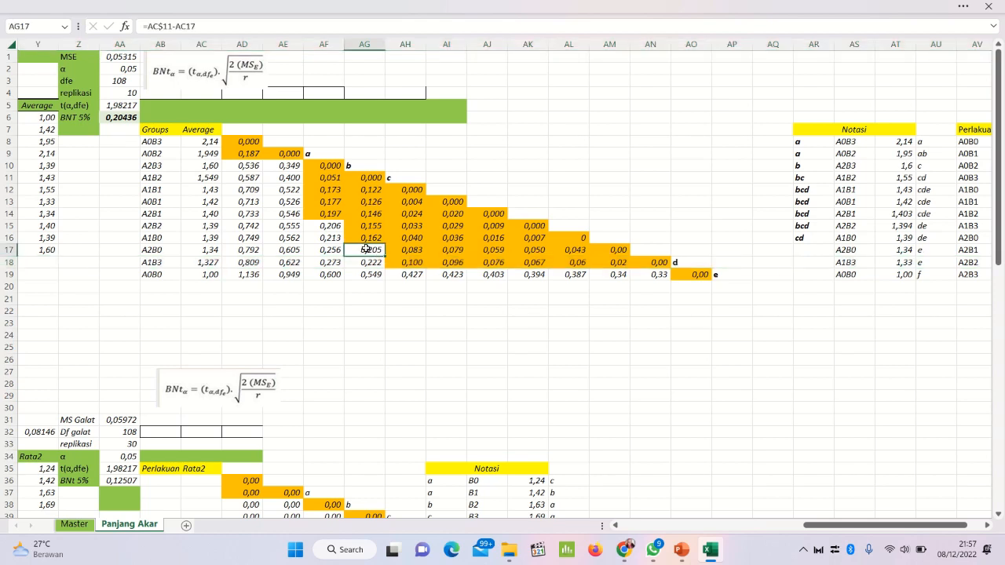
{"action": "left_click", "coordinate": [8, 249]}
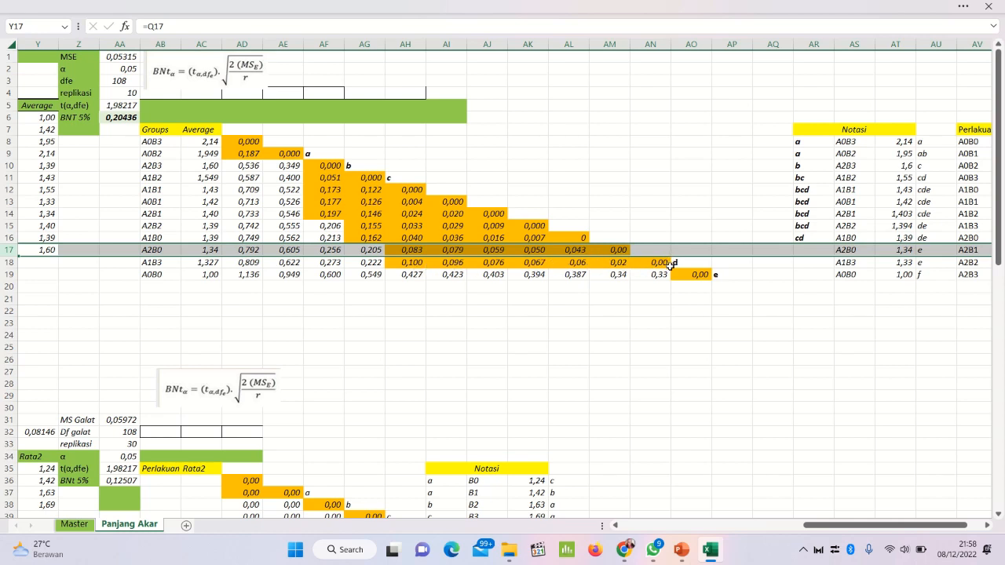
{"action": "left_click", "coordinate": [821, 251]}
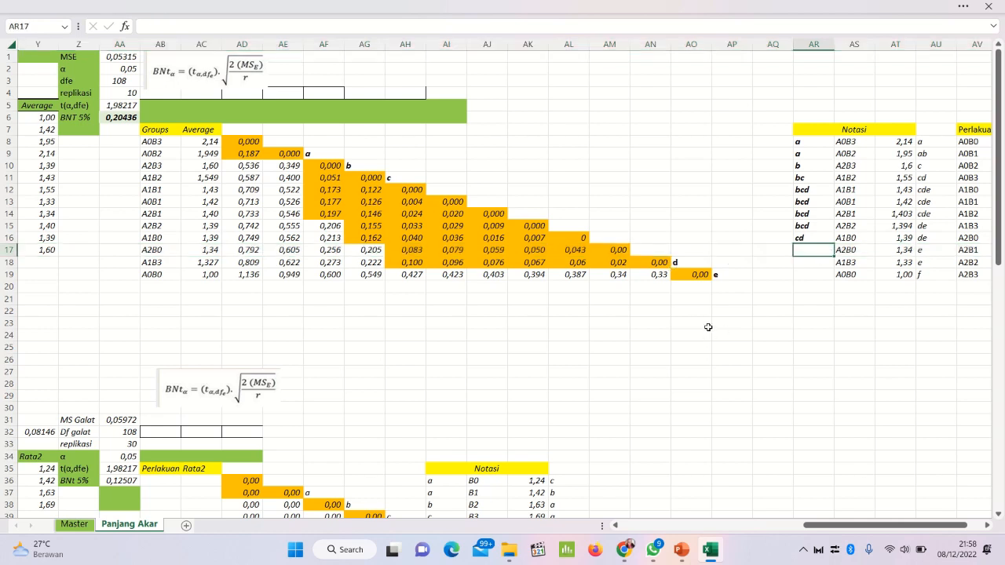
{"action": "type", "text": "d"}
{"action": "key", "text": "Return"}
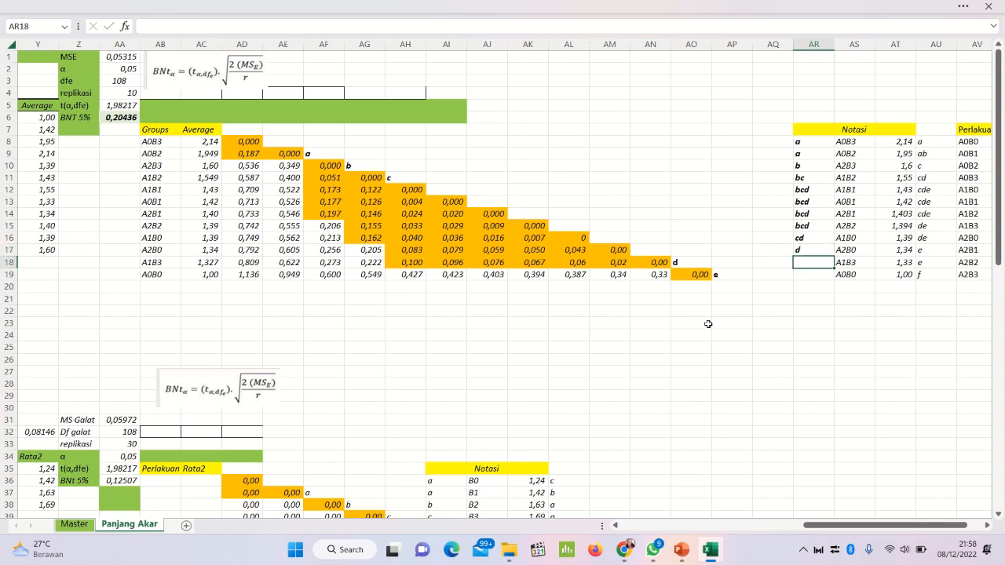
Step: Check row 18 and enter the bold notations d for treatment A1B3 in AR18 and e for A0B0 in AR19
{"action": "left_click", "coordinate": [5, 263]}
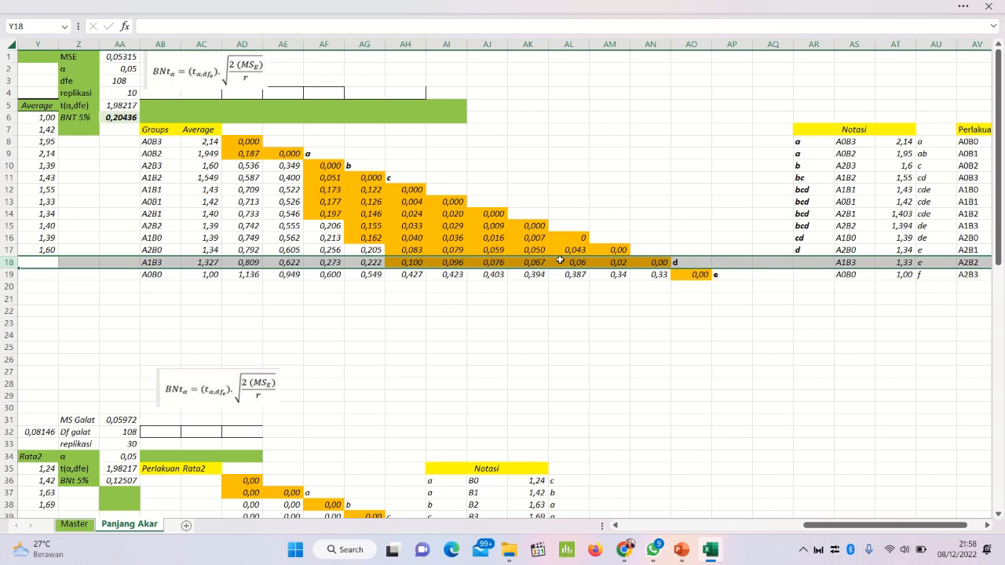
{"action": "left_click", "coordinate": [805, 262]}
{"action": "type", "text": "d"}
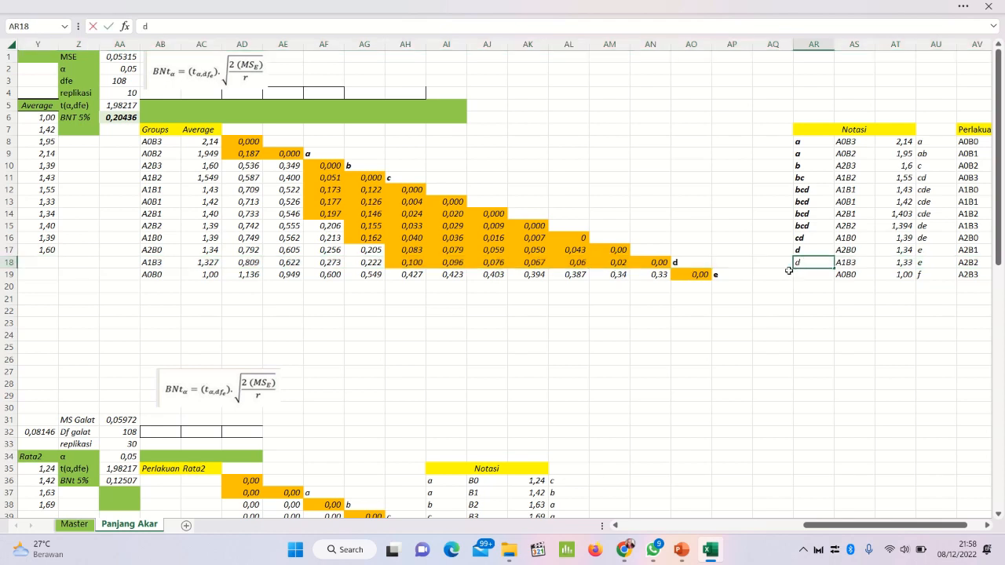
{"action": "key", "text": "ctrl+a"}
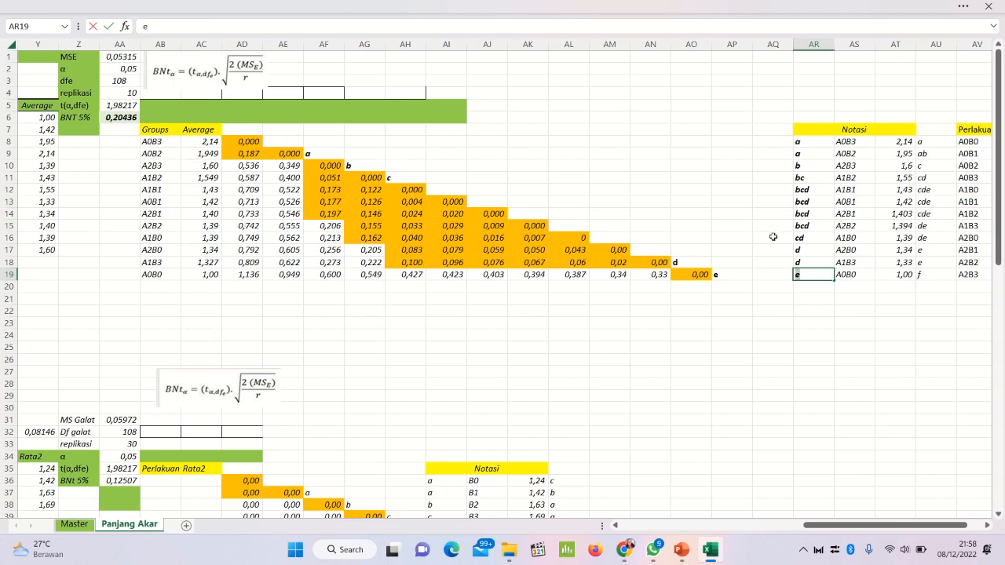
{"action": "left_click", "coordinate": [811, 148]}
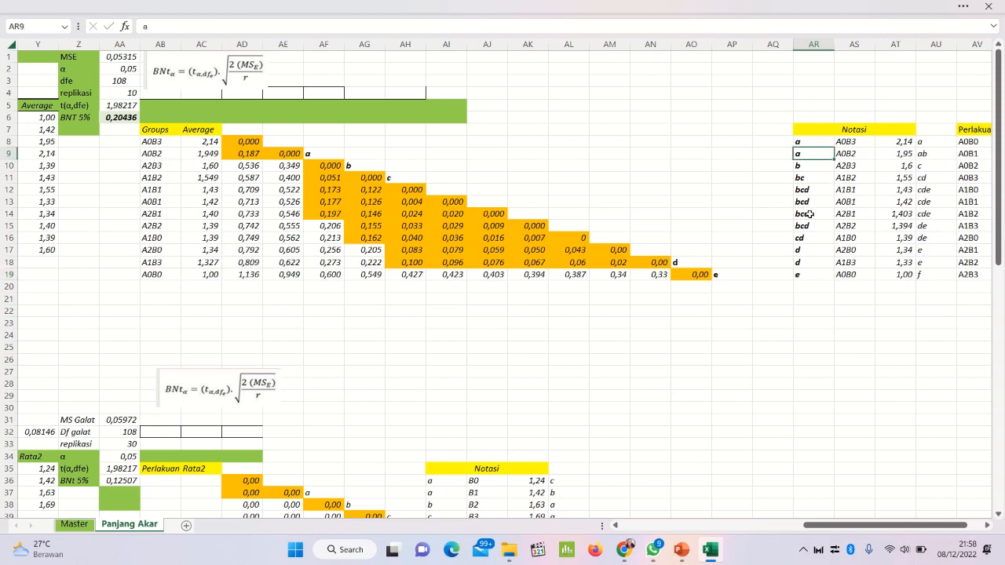
{"action": "left_click", "coordinate": [815, 245]}
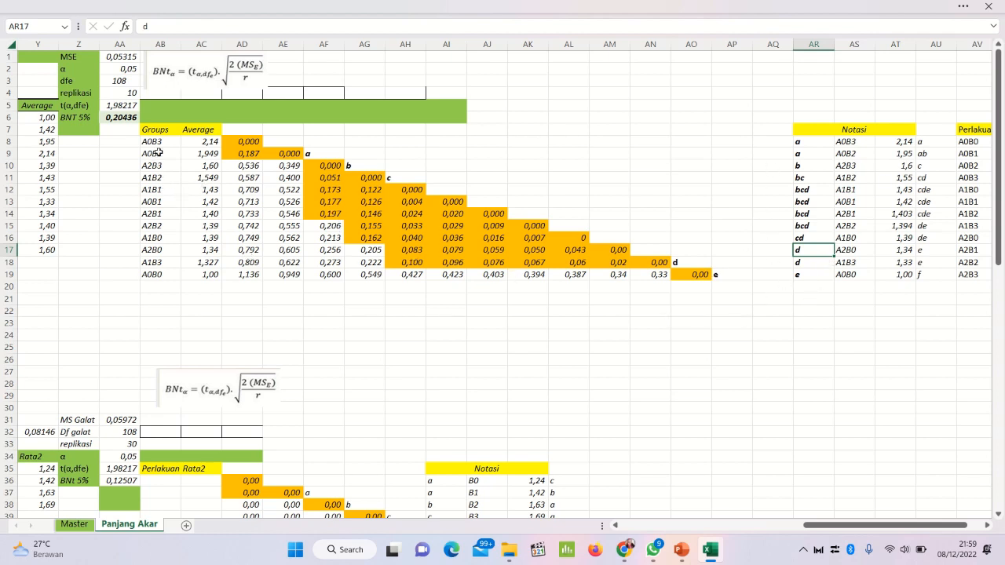
Step: Copy the treatment groups and averages in AB8:AC19 and paste them as values into the Notasi table from AS8
{"action": "left_click_drag", "start_coordinate": [152, 144], "coordinate": [199, 271]}
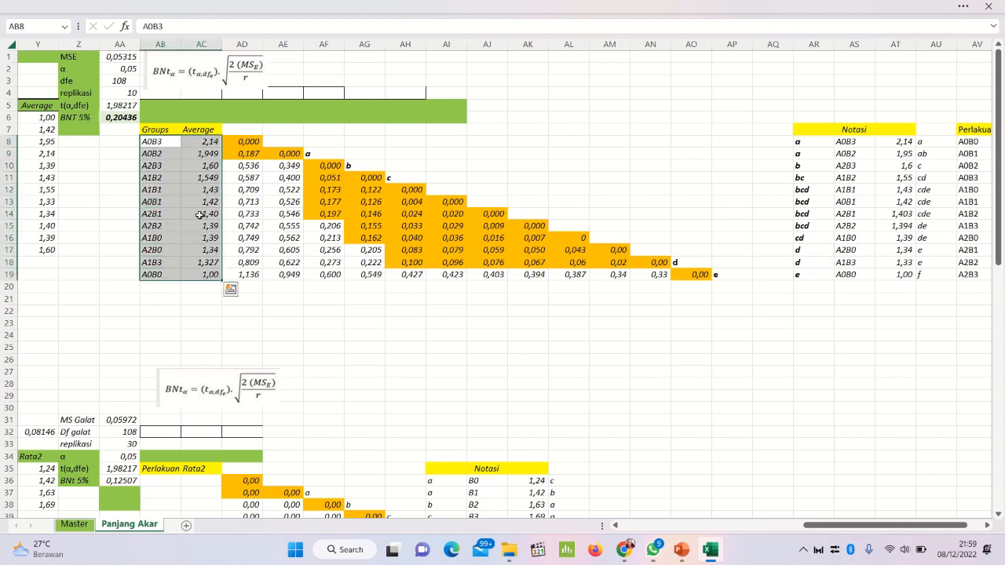
{"action": "right_click", "coordinate": [188, 159]}
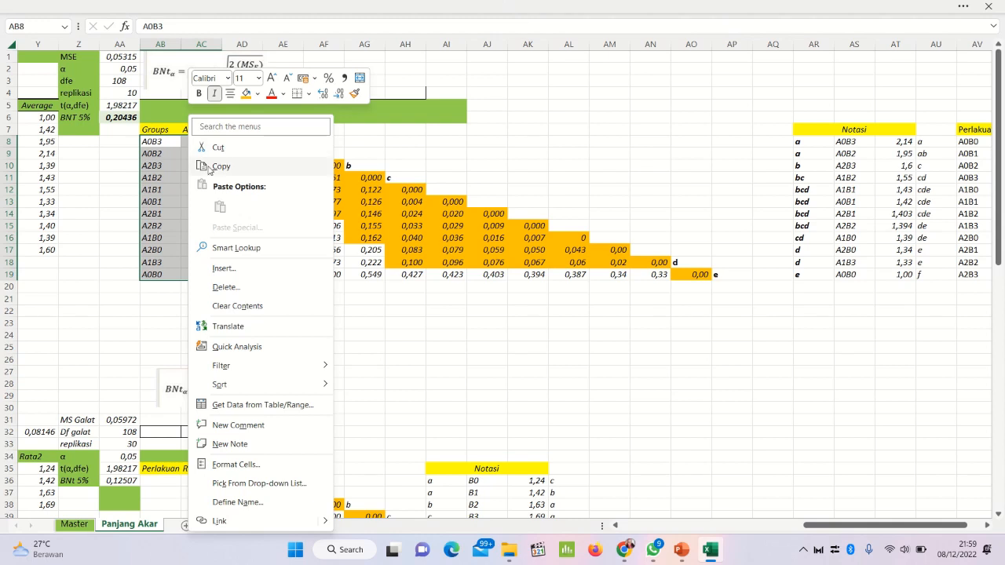
{"action": "left_click", "coordinate": [208, 166]}
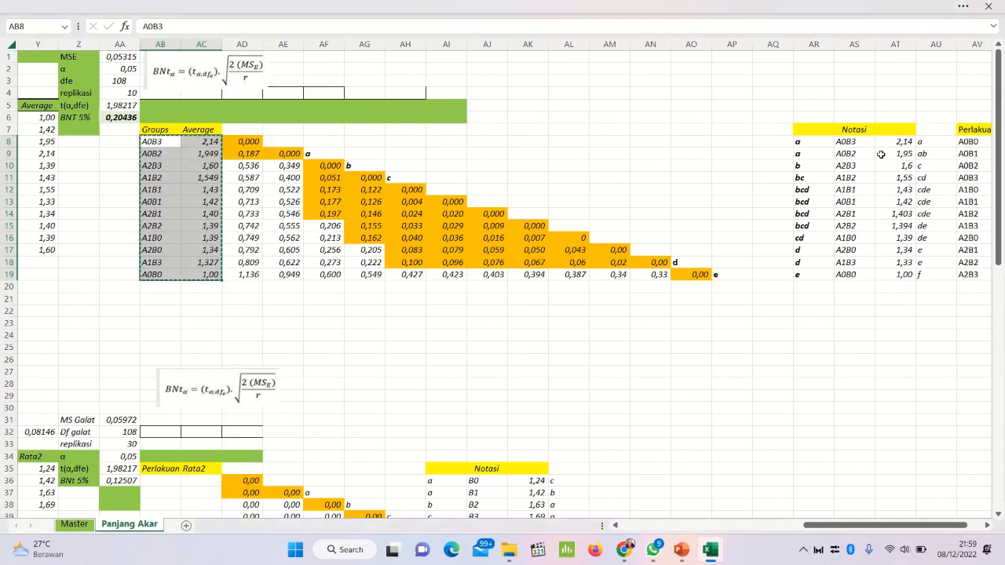
{"action": "left_click", "coordinate": [853, 141]}
{"action": "right_click", "coordinate": [853, 141]}
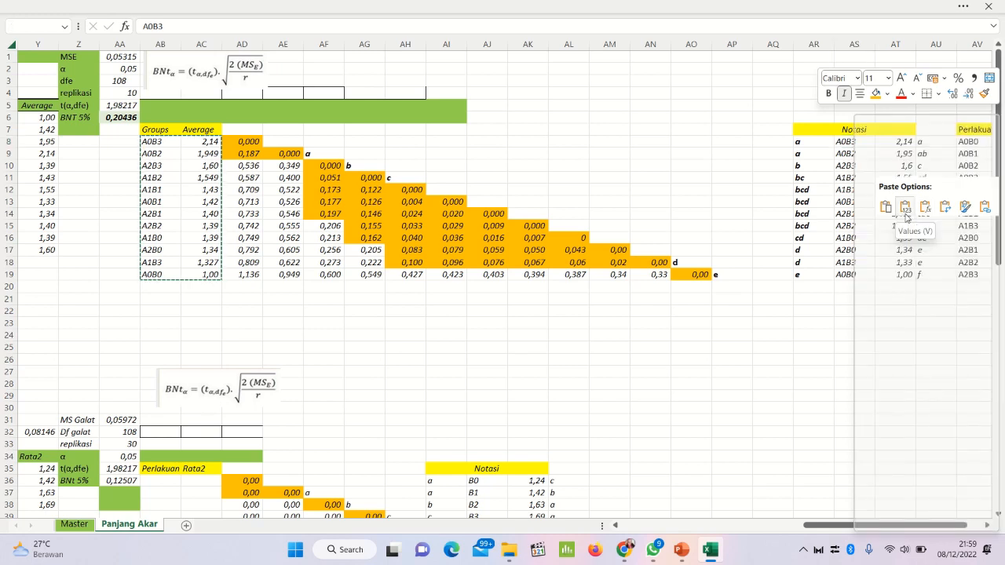
{"action": "left_click", "coordinate": [905, 208]}
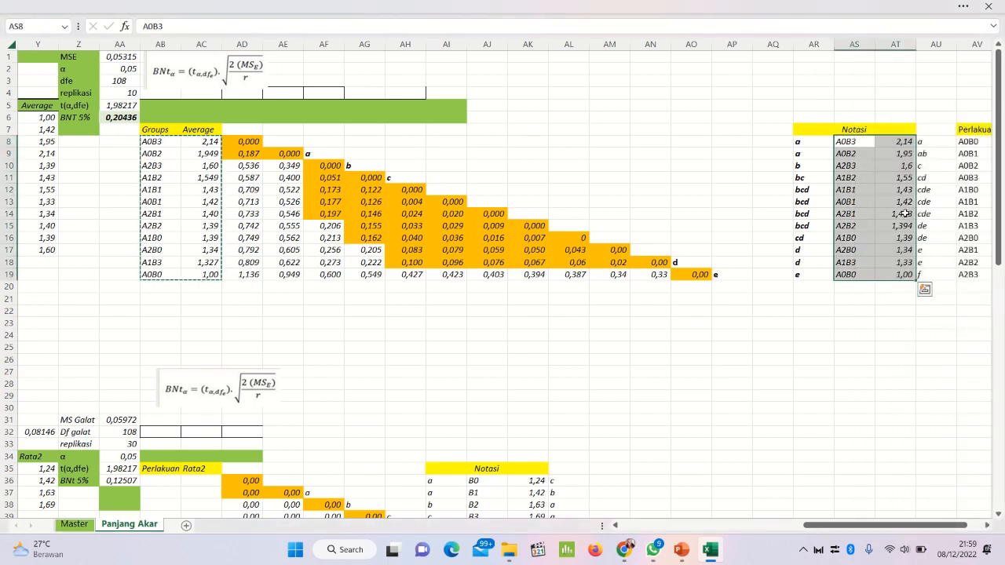
{"action": "left_click", "coordinate": [868, 311]}
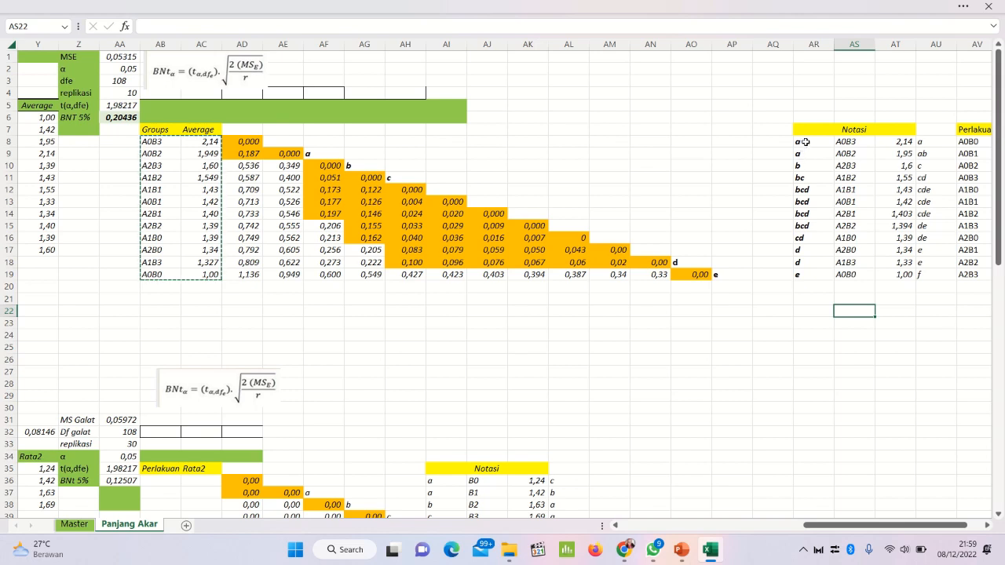
Step: Copy the notation letters in AR8:AR19 and paste them as values over the old letters from AU8
{"action": "left_click_drag", "start_coordinate": [805, 142], "coordinate": [809, 274]}
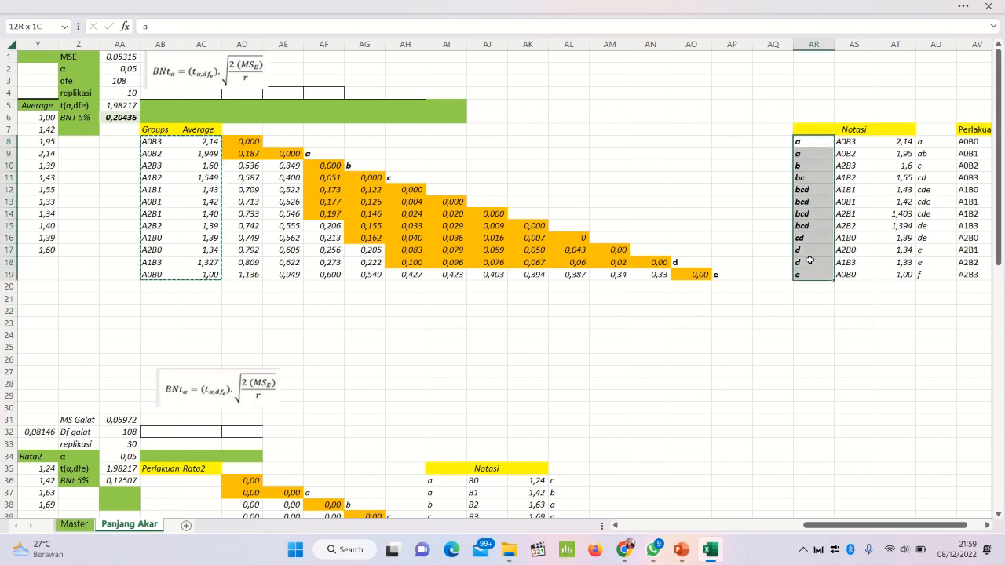
{"action": "right_click", "coordinate": [805, 228]}
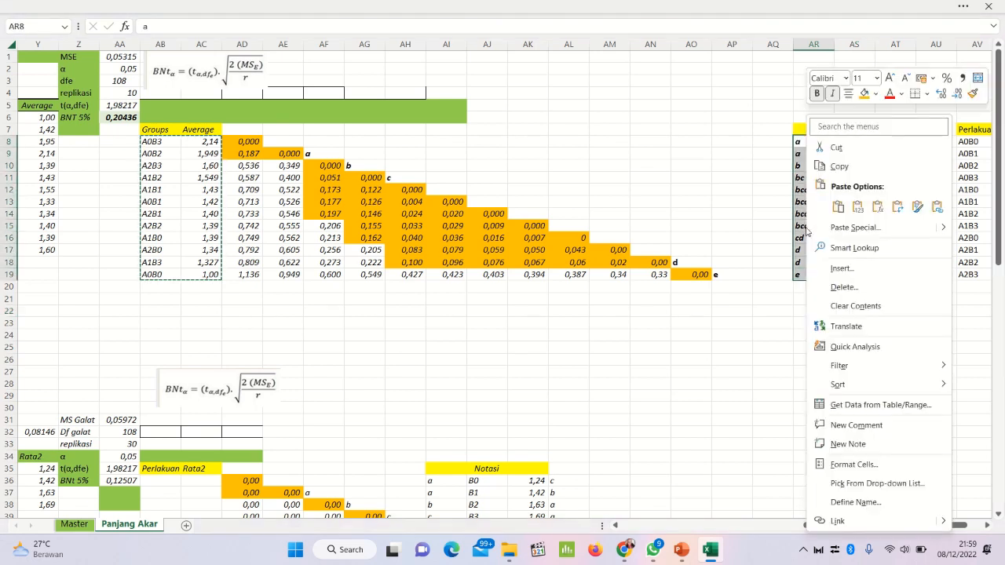
{"action": "left_click", "coordinate": [839, 165]}
{"action": "left_click", "coordinate": [941, 140]}
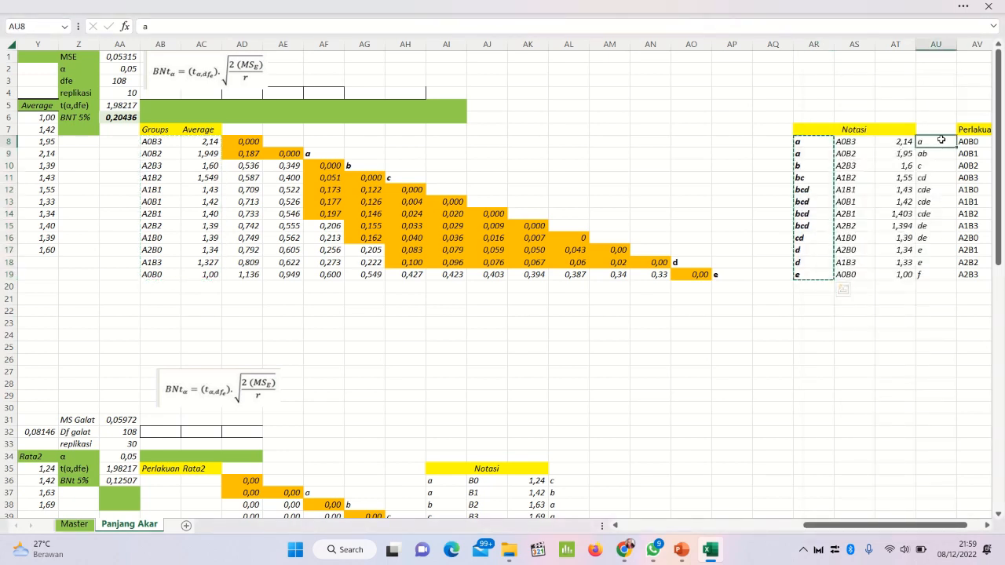
{"action": "right_click", "coordinate": [941, 140]}
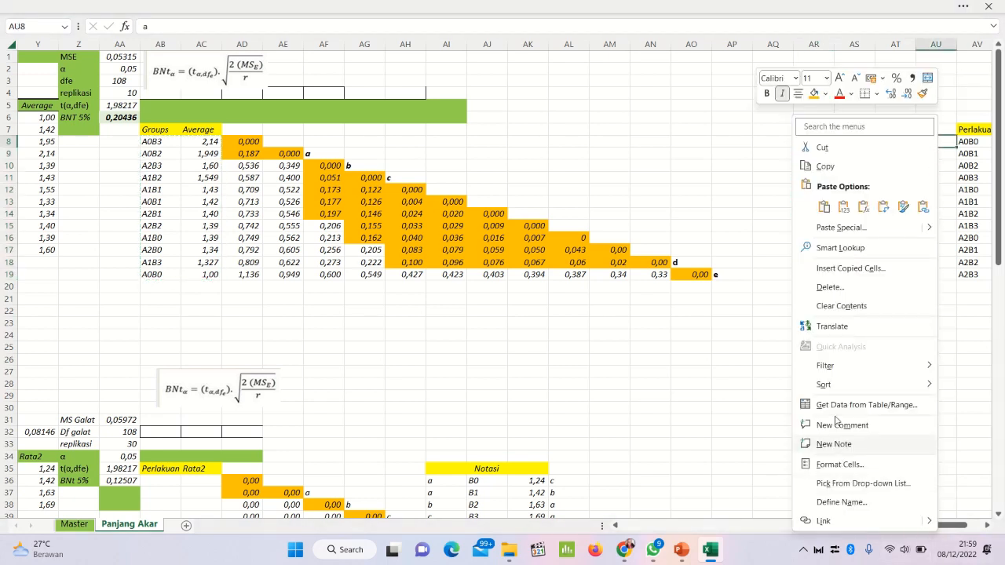
{"action": "left_click", "coordinate": [846, 212]}
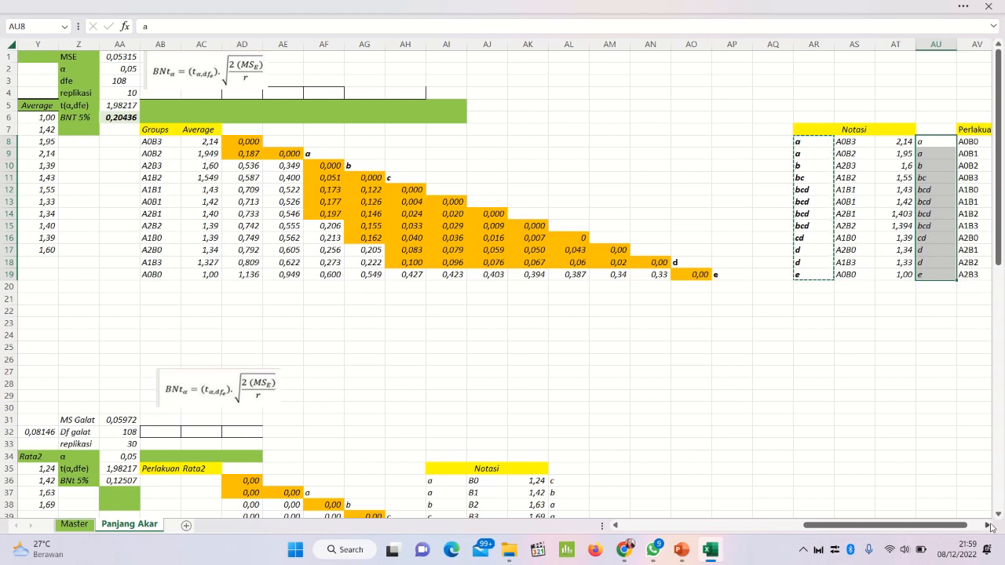
Step: Copy the Notasi table's treatments, averages and letters in AS8:AU19 and paste them as values into the Perlakuan Urut table from AV8
{"action": "left_click", "coordinate": [990, 526]}
{"action": "left_click", "coordinate": [990, 526]}
{"action": "left_click", "coordinate": [990, 526]}
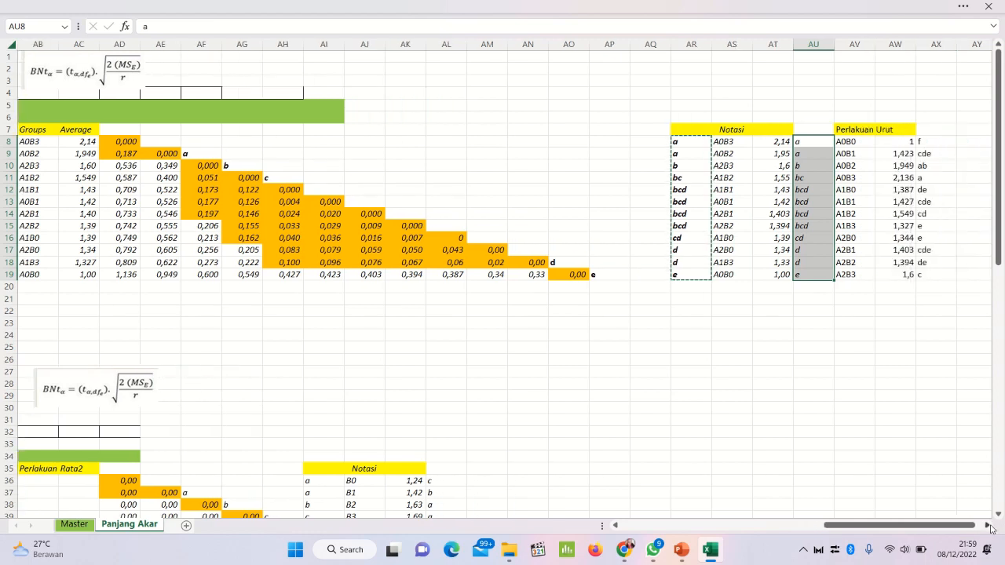
{"action": "left_click", "coordinate": [990, 526]}
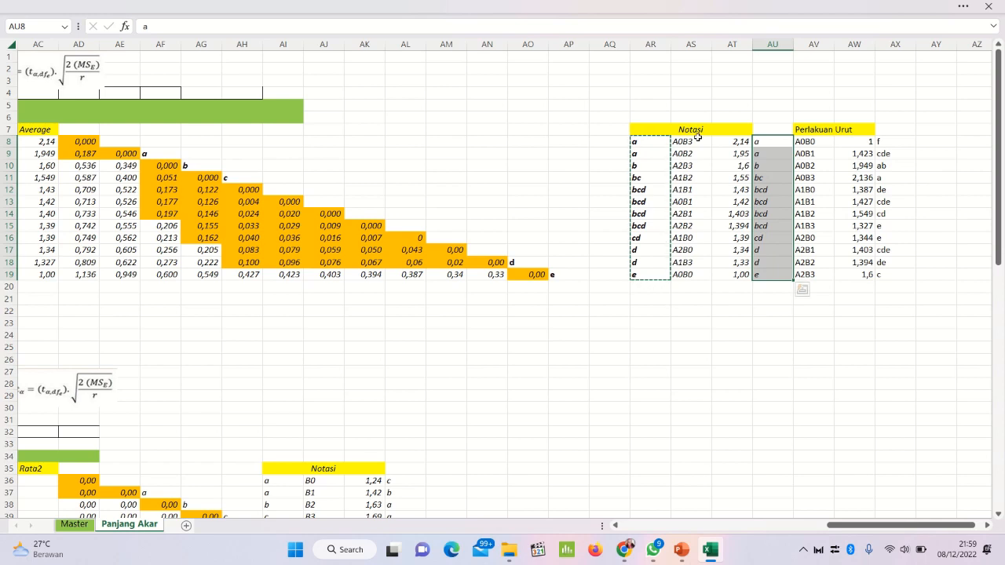
{"action": "mouse_move", "coordinate": [690, 138]}
{"action": "left_mouse_down"}
{"action": "mouse_move", "coordinate": [753, 188]}
{"action": "mouse_move", "coordinate": [754, 275]}
{"action": "left_mouse_up"}
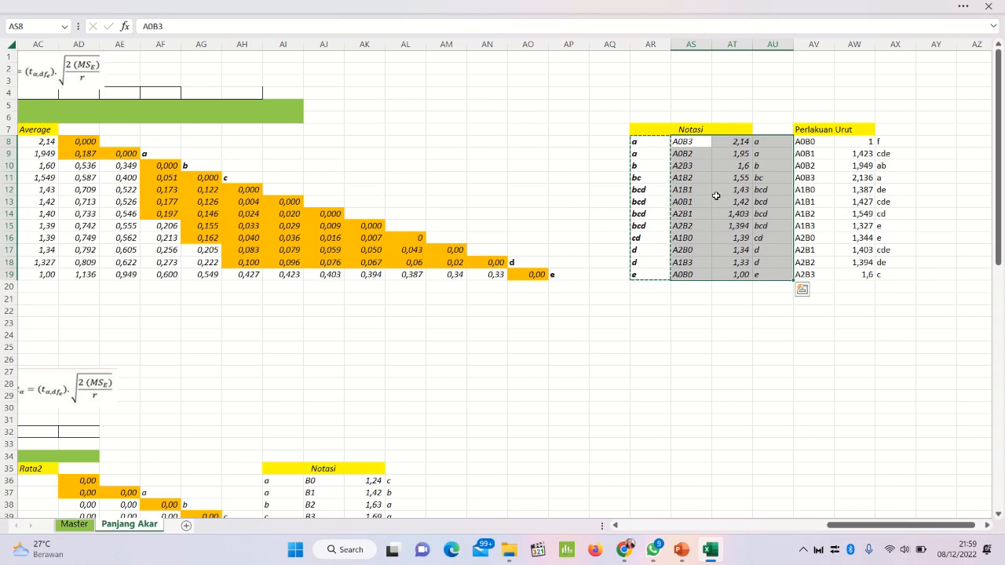
{"action": "right_click", "coordinate": [716, 195]}
{"action": "left_click", "coordinate": [760, 167]}
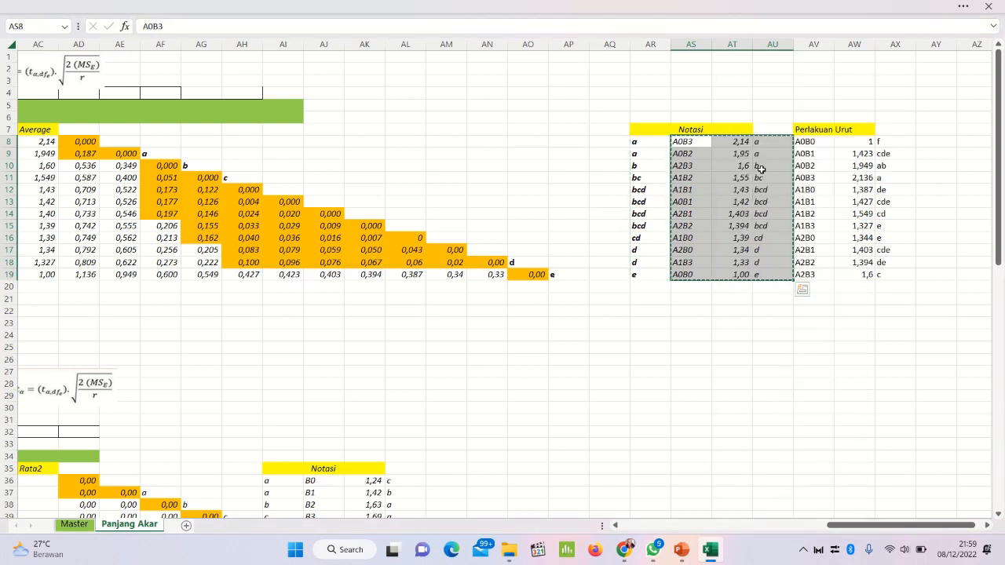
{"action": "left_click", "coordinate": [818, 143]}
{"action": "right_click", "coordinate": [818, 143]}
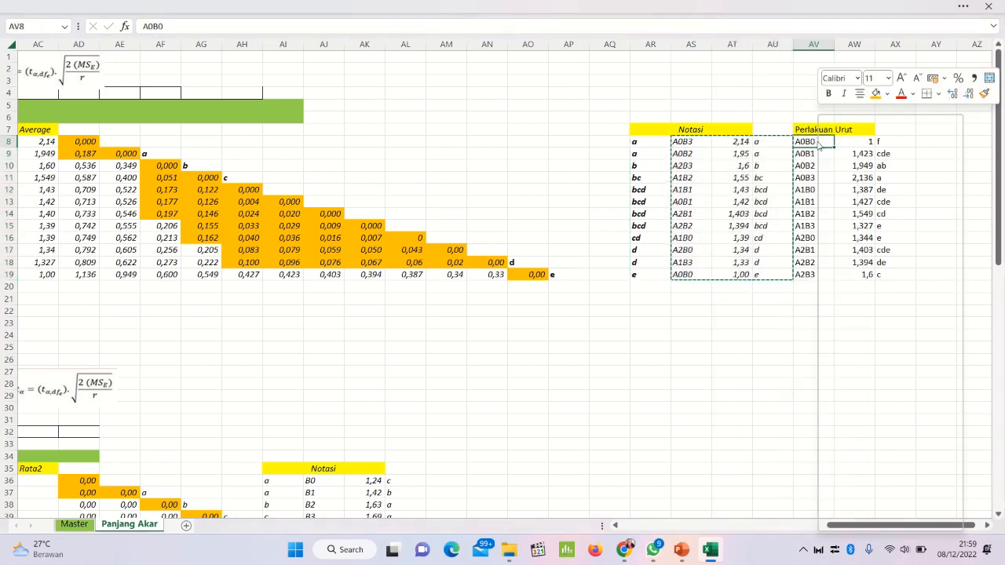
{"action": "left_click", "coordinate": [869, 206]}
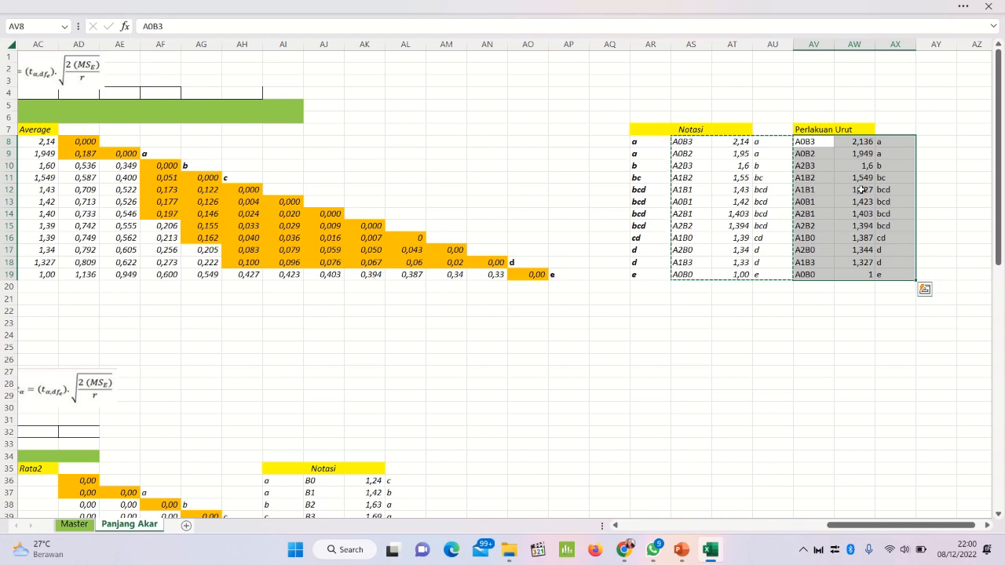
Step: Custom-sort the Perlakuan Urut data in AV8:AX19 by Column AV on cell values, ordered A to Z
{"action": "right_click", "coordinate": [861, 190]}
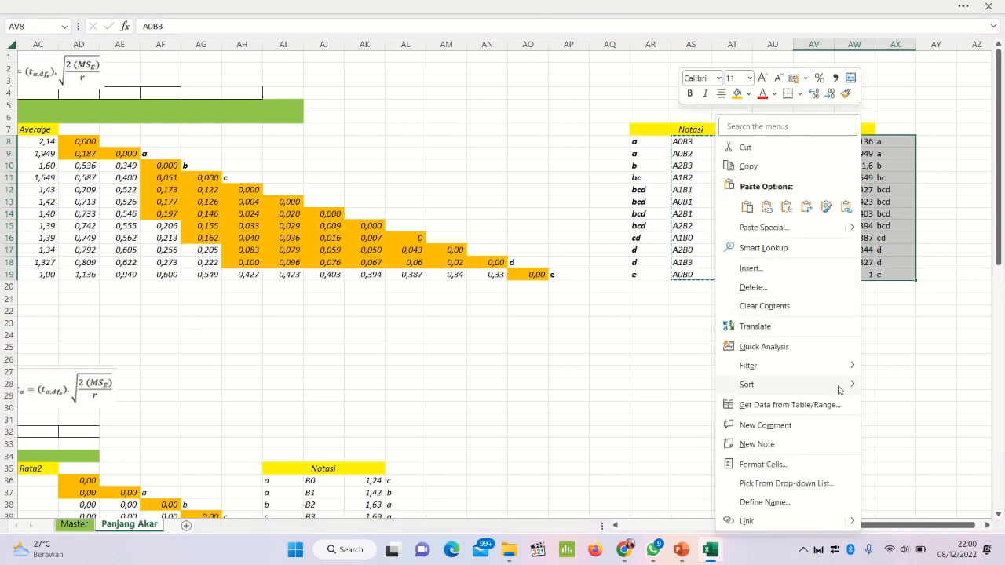
{"action": "mouse_move", "coordinate": [839, 390]}
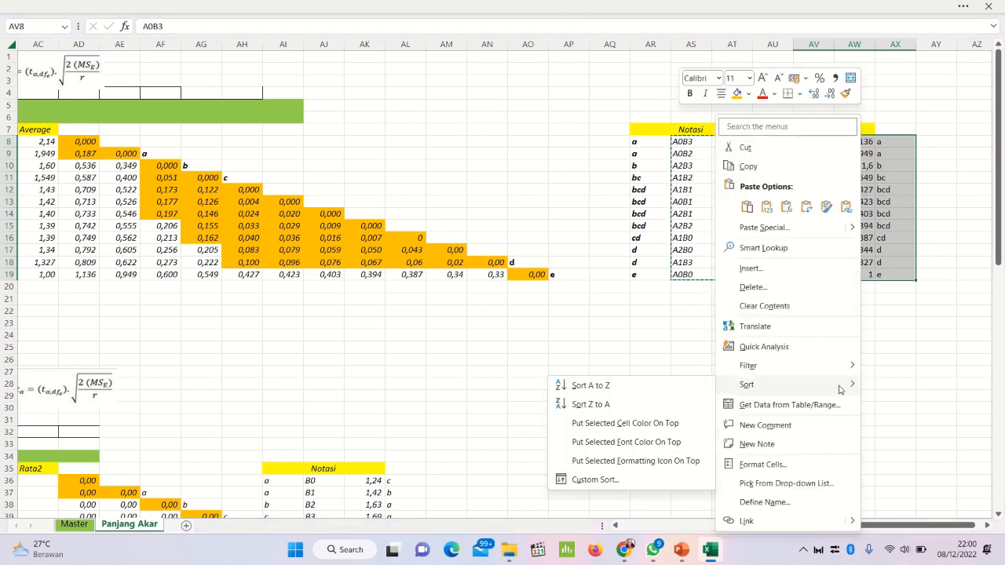
{"action": "left_click", "coordinate": [640, 479]}
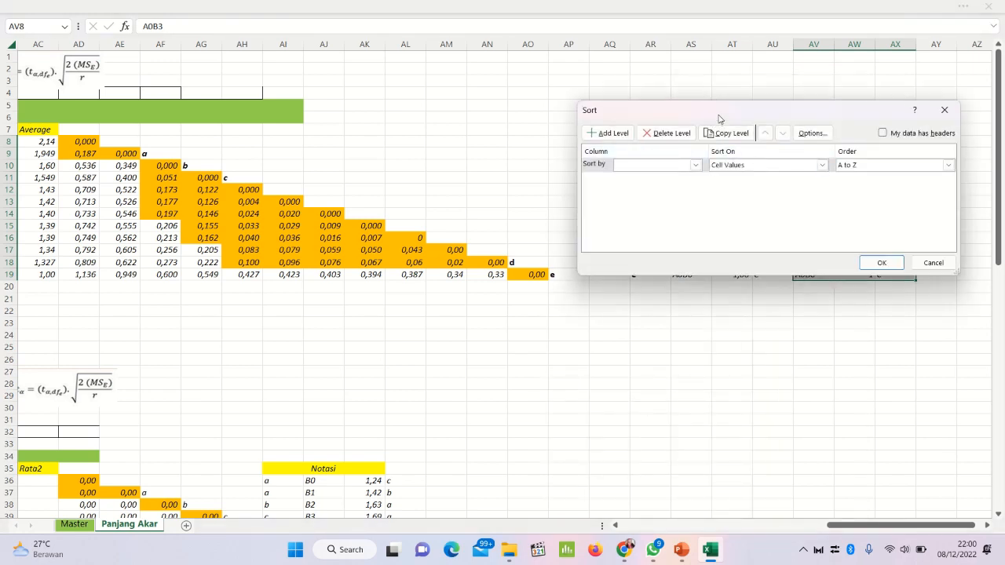
{"action": "left_click_drag", "start_coordinate": [719, 118], "coordinate": [514, 129]}
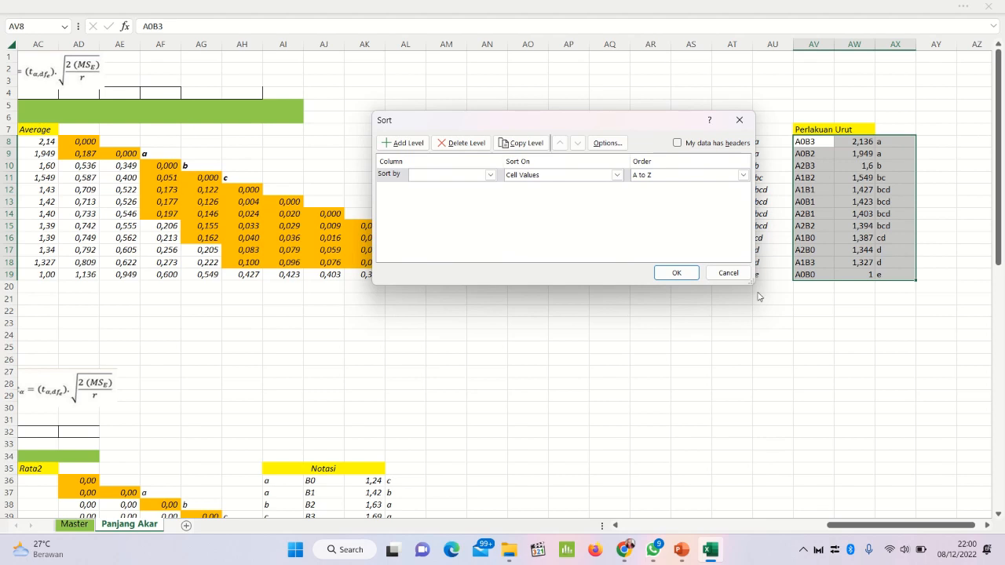
{"action": "left_click", "coordinate": [490, 175]}
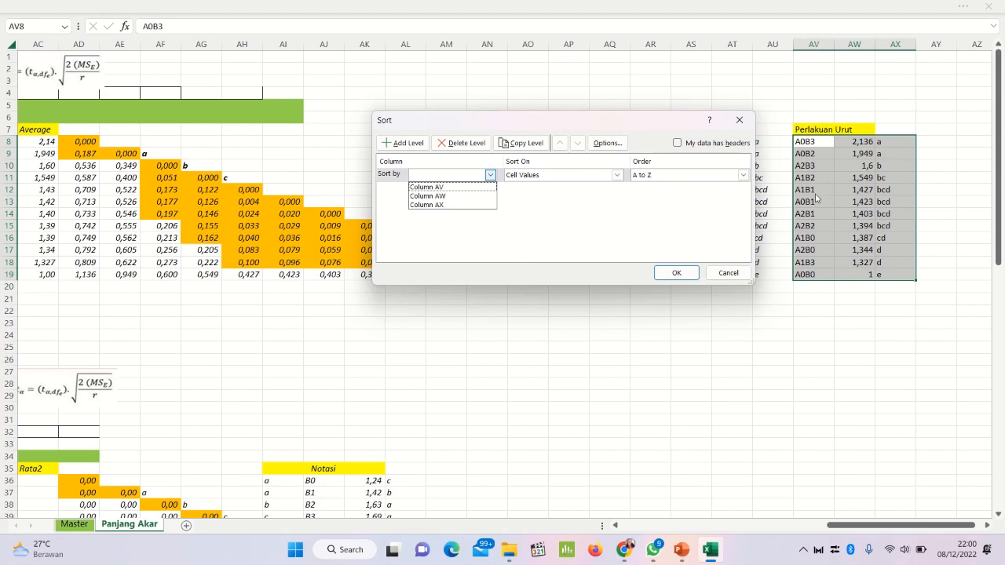
{"action": "left_click", "coordinate": [482, 188]}
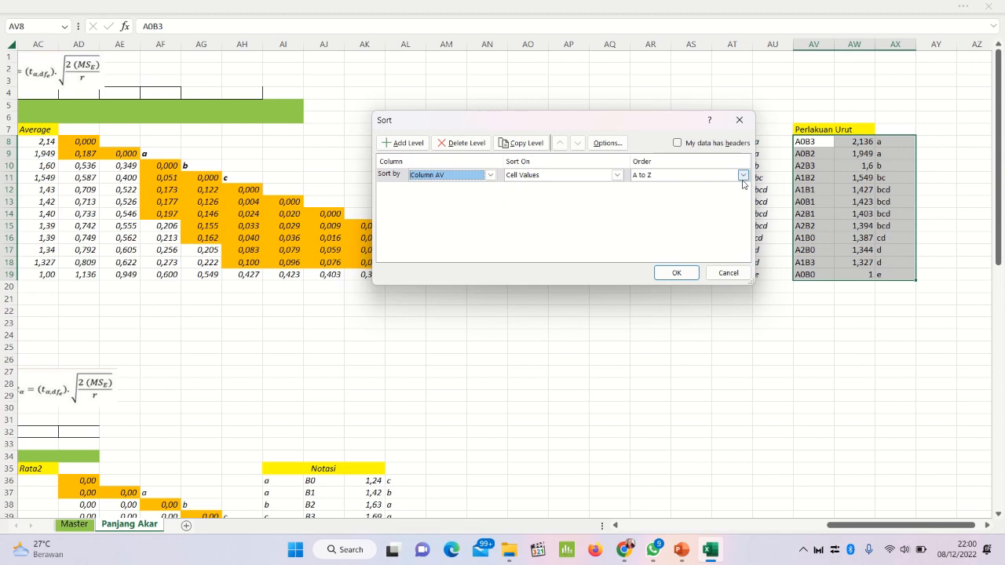
{"action": "left_click", "coordinate": [676, 273]}
Step: Check the sorted Perlakuan Urut entries around treatment A1B3 in row 15 and the Notasi letters in AU16
{"action": "left_click", "coordinate": [851, 228]}
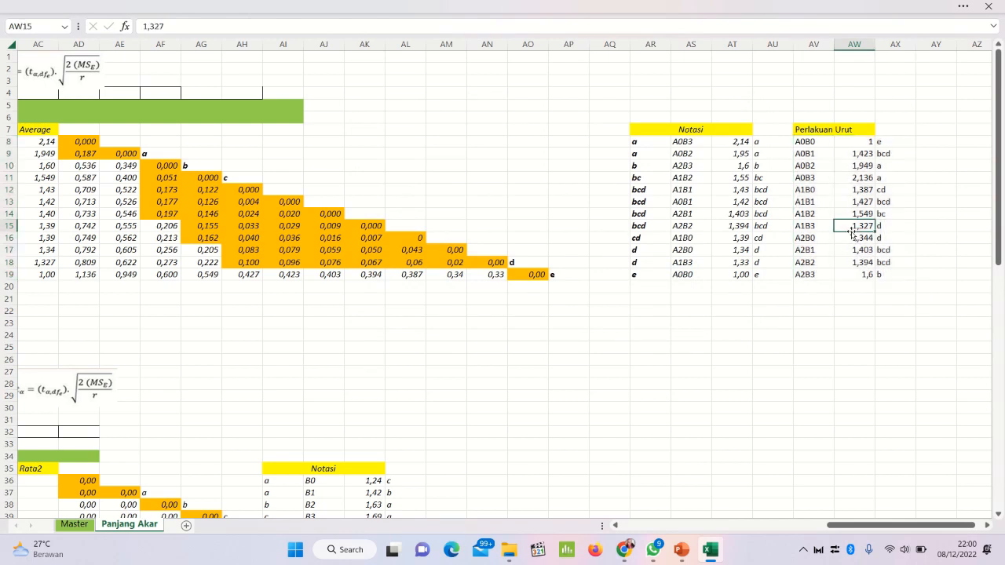
{"action": "left_click", "coordinate": [819, 224]}
{"action": "left_click", "coordinate": [851, 262]}
{"action": "left_click", "coordinate": [878, 229]}
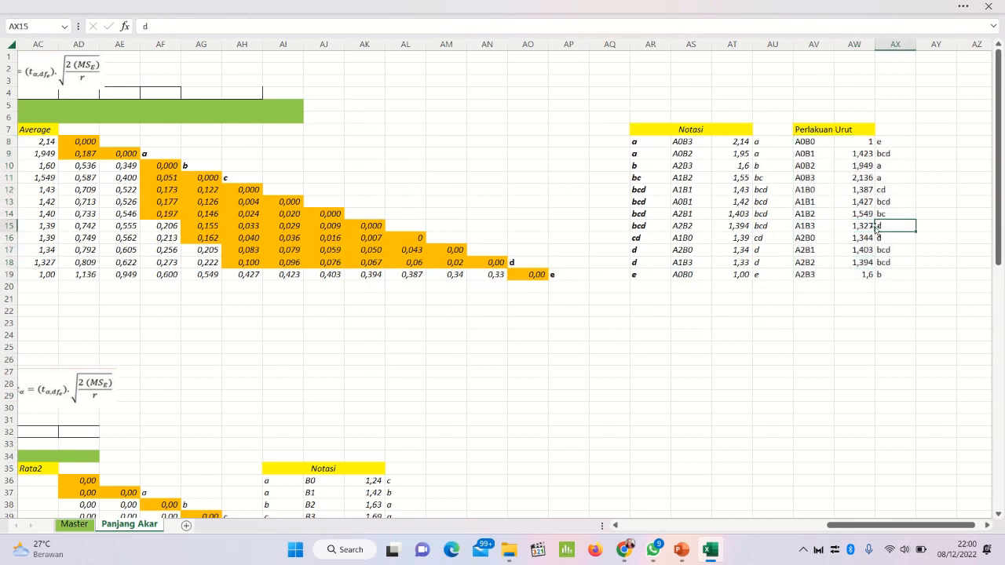
{"action": "left_click", "coordinate": [837, 238]}
{"action": "left_click", "coordinate": [778, 243]}
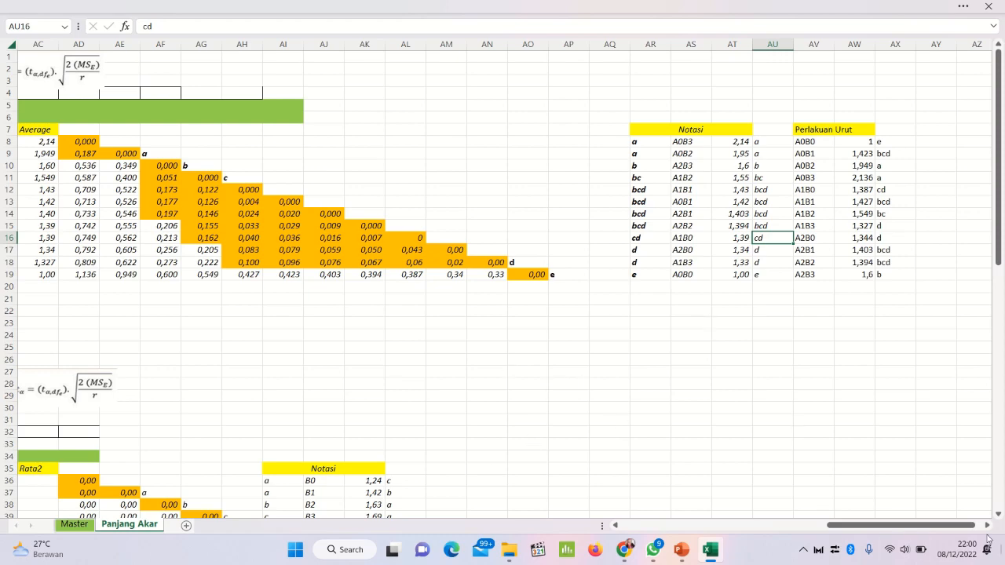
Step: Review the BNT sections for factors B and A in rows 31 to 50, including the difference formulas in AD37 and AG39
{"action": "left_click_drag", "start_coordinate": [895, 526], "coordinate": [838, 530]}
{"action": "scroll", "coordinate": [579, 397], "scroll_direction": "down", "scroll_amount": 4}
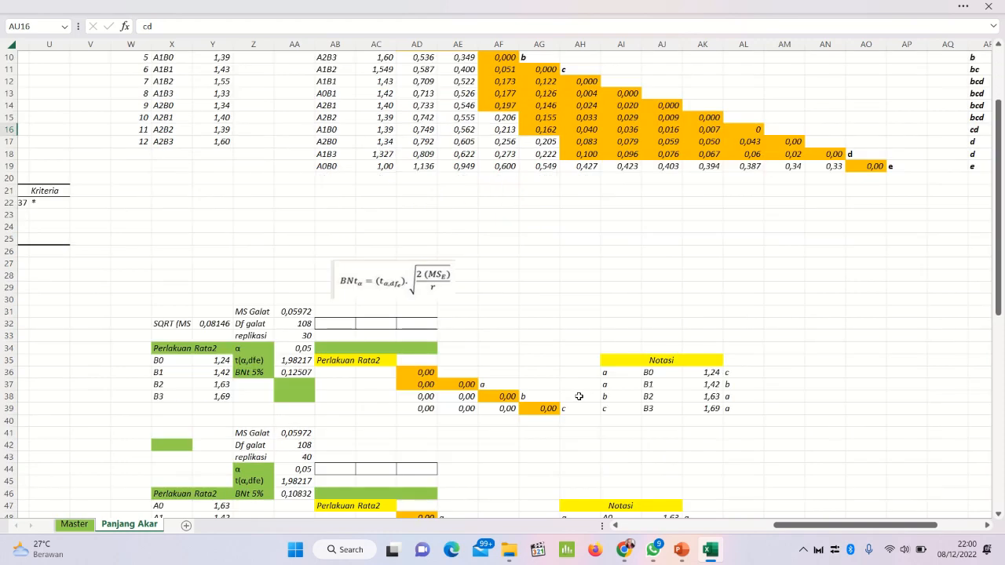
{"action": "scroll", "coordinate": [579, 396], "scroll_direction": "down", "scroll_amount": 3}
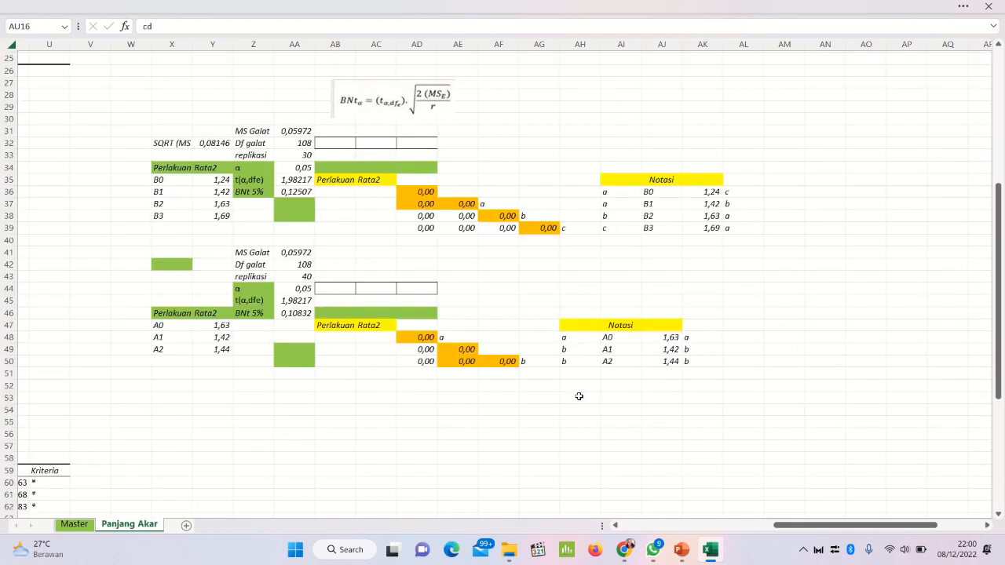
{"action": "scroll", "coordinate": [579, 396], "scroll_direction": "up", "scroll_amount": 5}
{"action": "scroll", "coordinate": [579, 396], "scroll_direction": "down", "scroll_amount": 2}
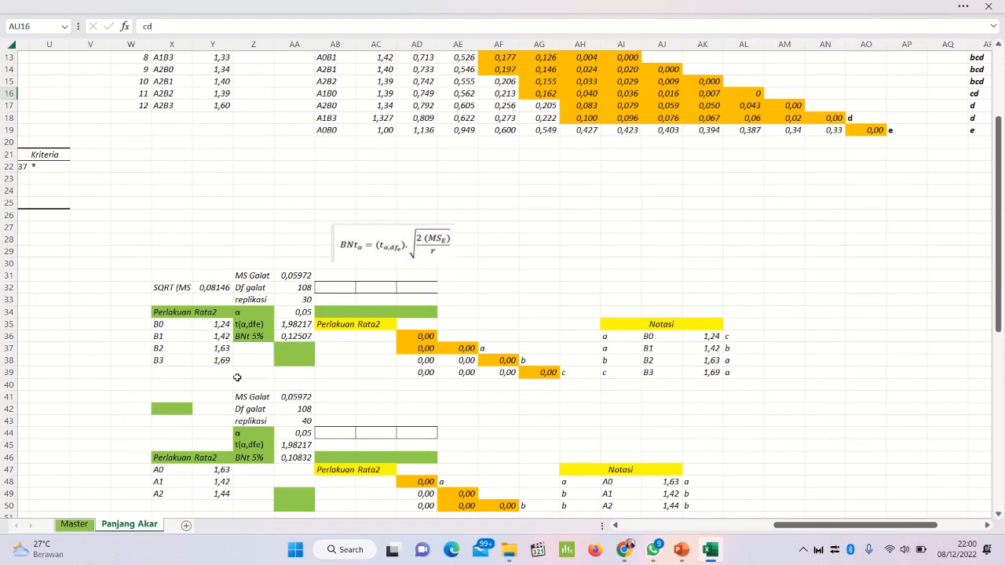
{"action": "scroll", "coordinate": [237, 377], "scroll_direction": "down", "scroll_amount": 2}
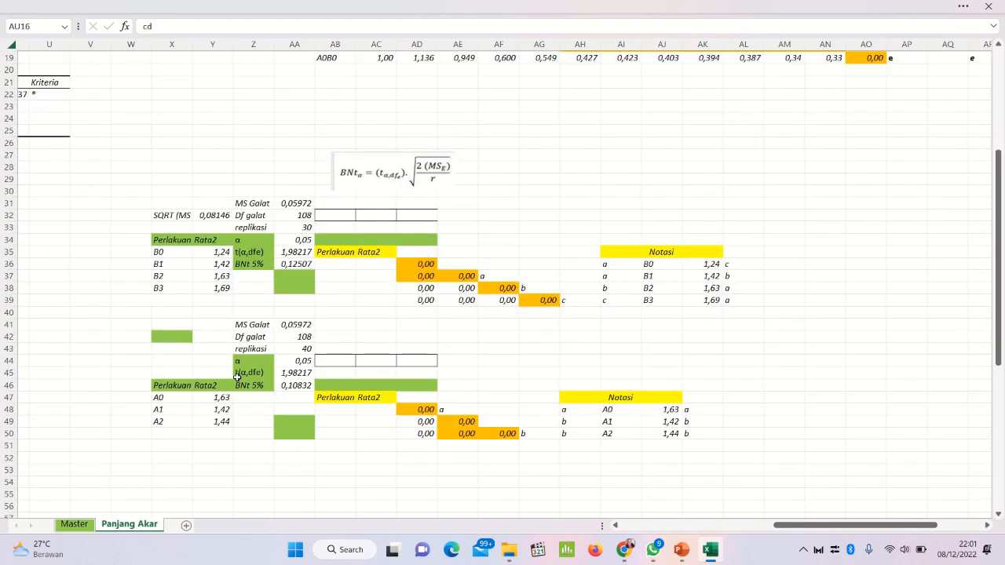
{"action": "scroll", "coordinate": [279, 304], "scroll_direction": "down", "scroll_amount": 3}
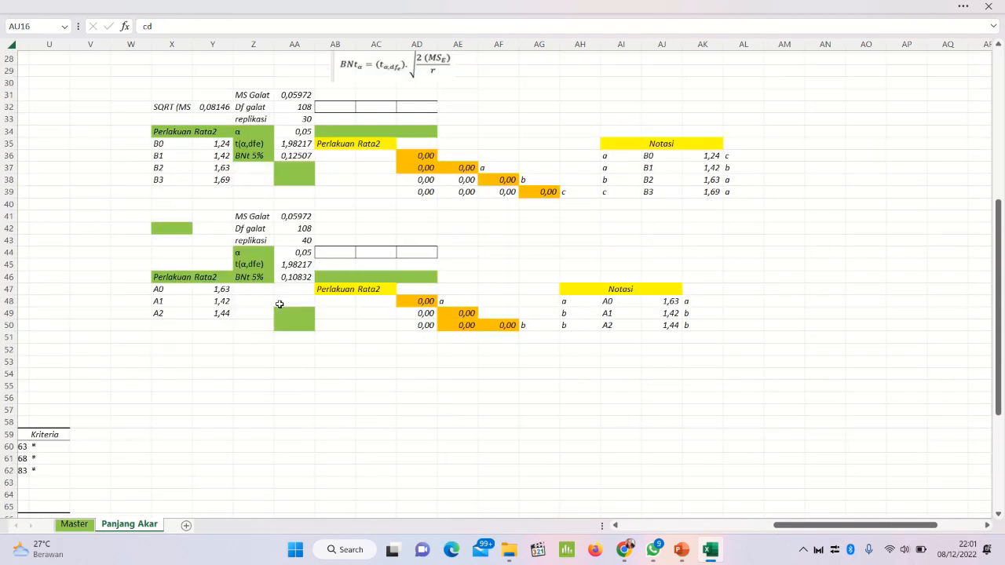
{"action": "scroll", "coordinate": [280, 304], "scroll_direction": "up", "scroll_amount": 1}
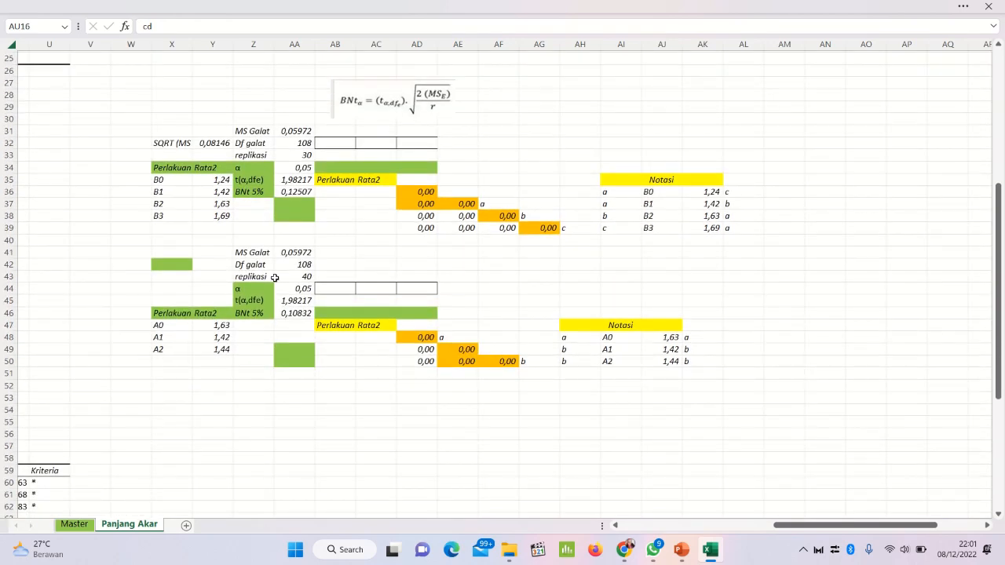
{"action": "left_click", "coordinate": [322, 215]}
{"action": "left_click", "coordinate": [431, 204]}
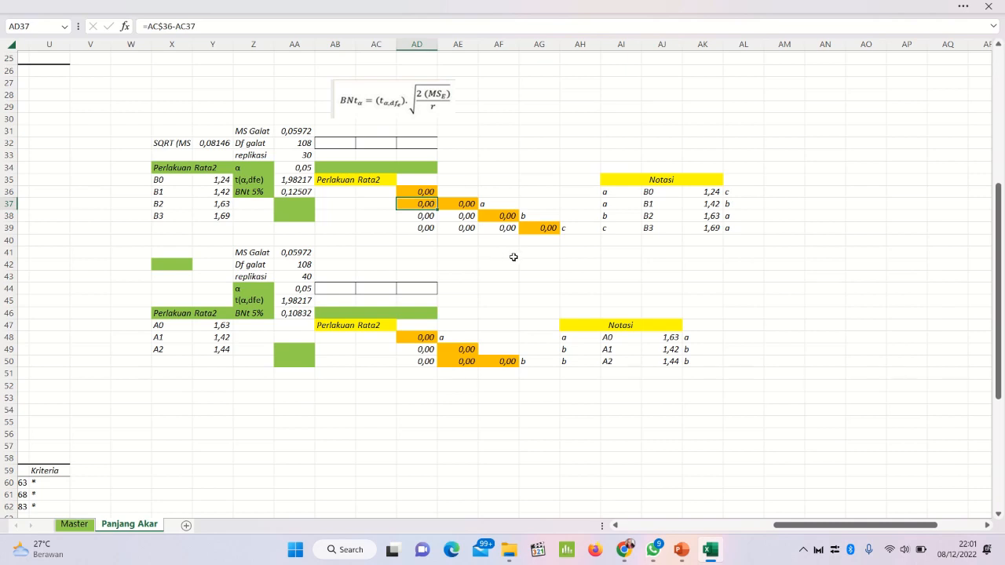
{"action": "left_click", "coordinate": [530, 229]}
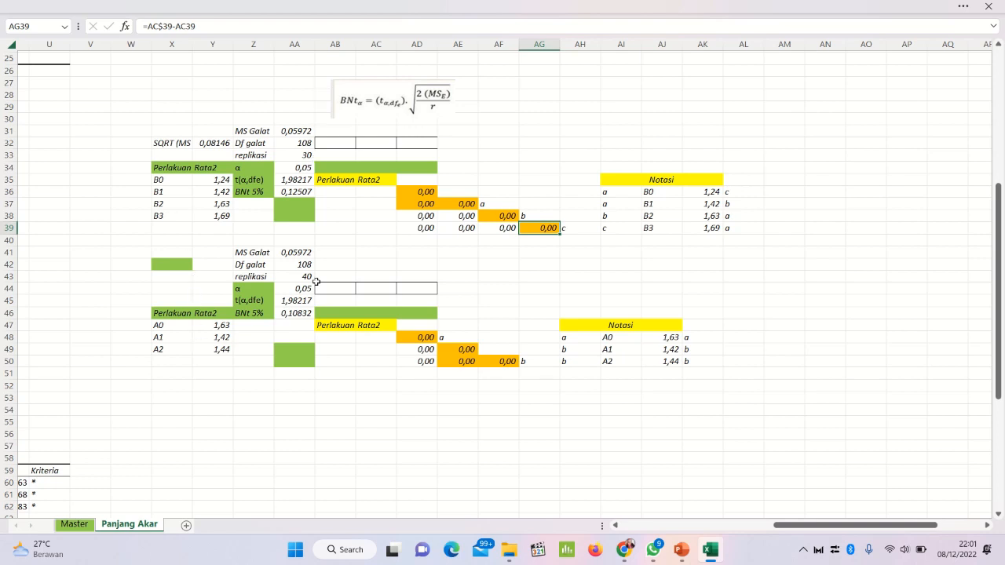
Step: Examine the factor B BNT 5% inputs and formulas in AA31:AA36 and the treatment averages in column Y
{"action": "left_click", "coordinate": [292, 145]}
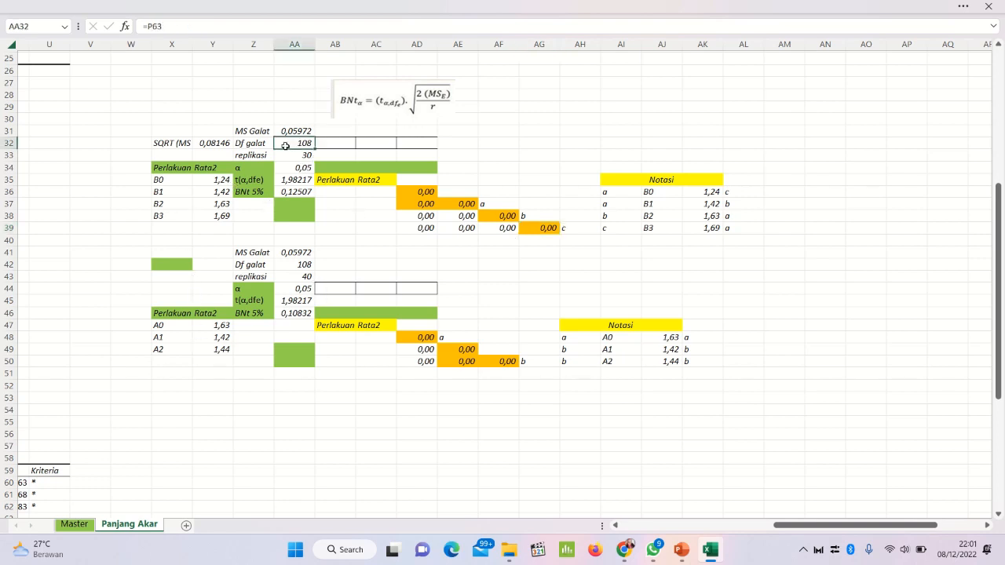
{"action": "left_click", "coordinate": [305, 129]}
{"action": "left_click", "coordinate": [291, 156]}
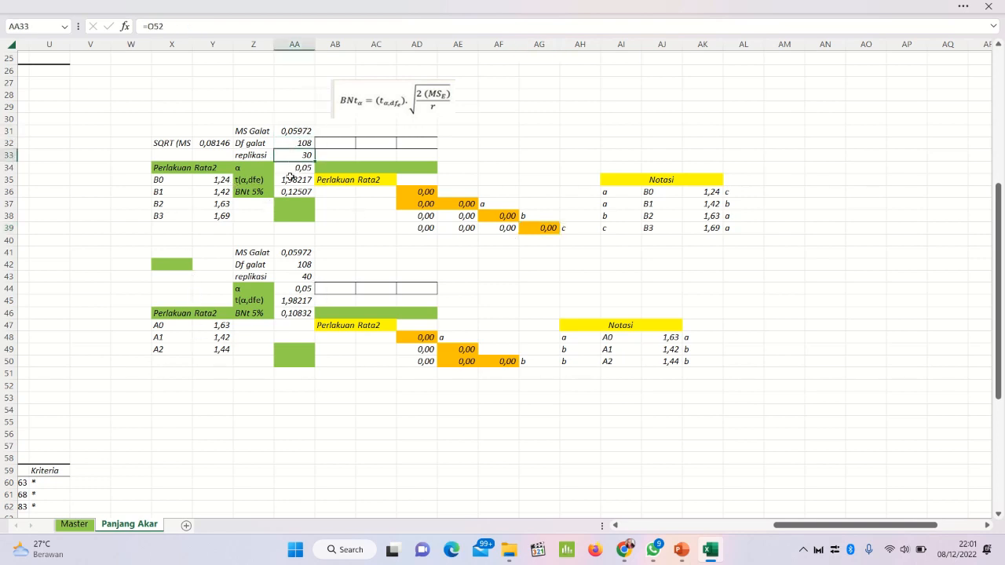
{"action": "left_click", "coordinate": [290, 182]}
{"action": "left_click", "coordinate": [308, 192]}
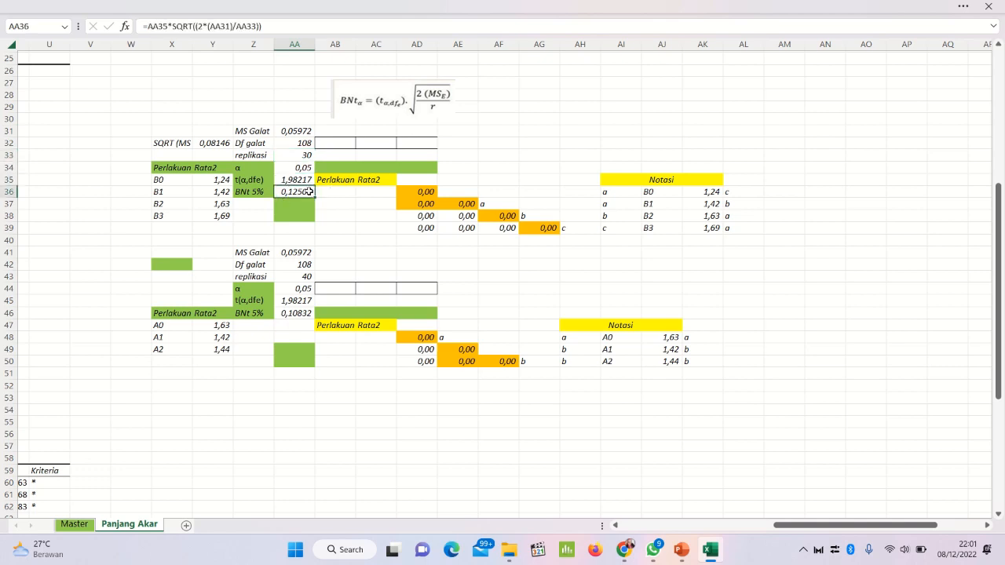
{"action": "left_click", "coordinate": [224, 189]}
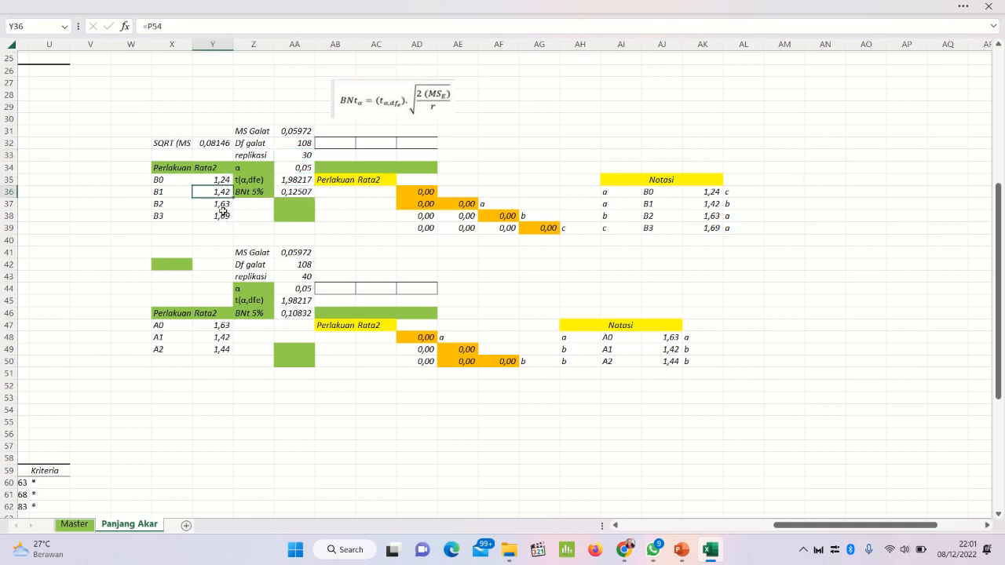
{"action": "left_click", "coordinate": [223, 212]}
Step: Copy the factor B treatments and averages in X35:Y38 and paste them as values into the Perlakuan Rata2 table from AB36
{"action": "left_click", "coordinate": [176, 180]}
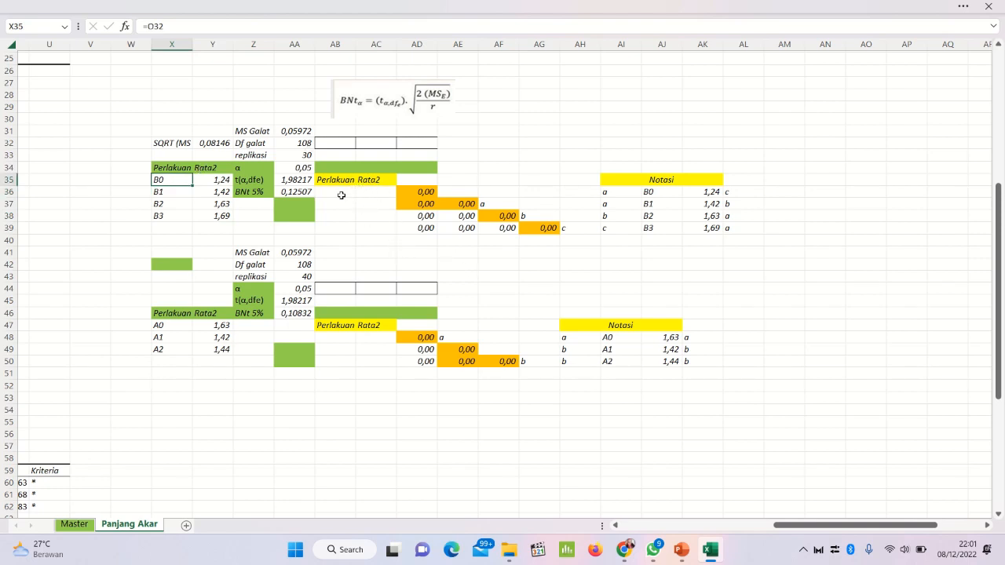
{"action": "left_click_drag", "start_coordinate": [186, 179], "coordinate": [207, 217]}
{"action": "right_click", "coordinate": [208, 193]}
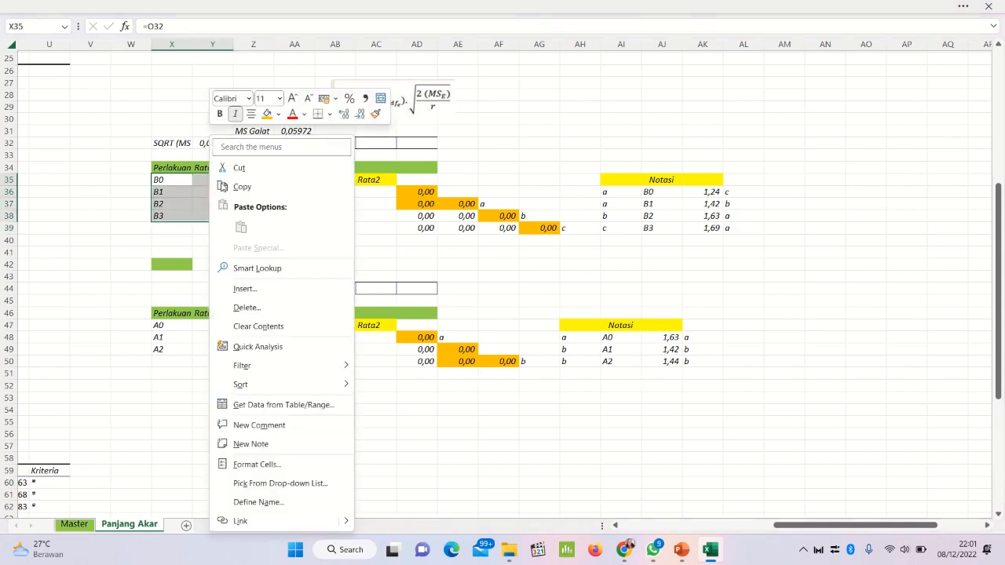
{"action": "left_click", "coordinate": [241, 186]}
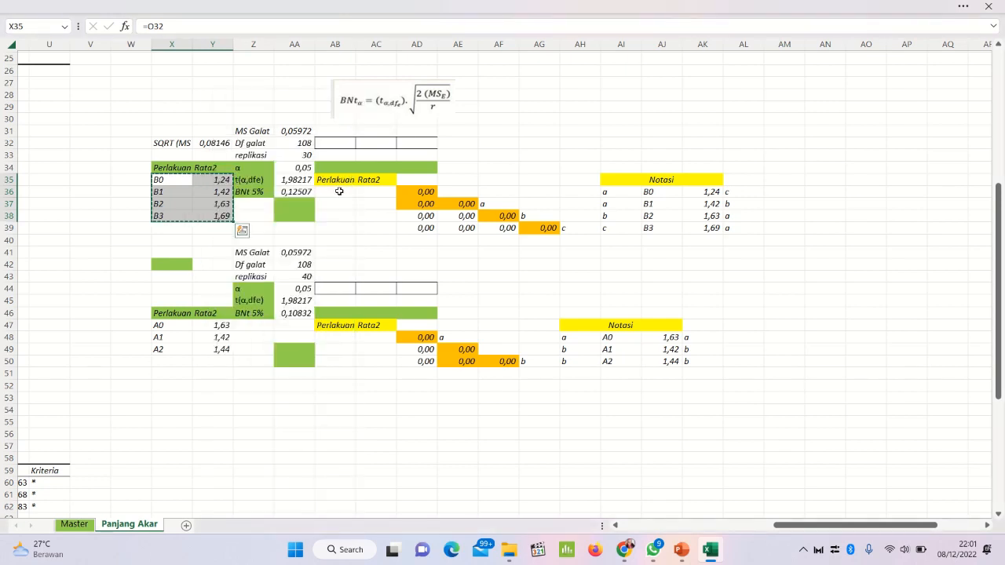
{"action": "left_click", "coordinate": [338, 193]}
{"action": "right_click", "coordinate": [340, 195]}
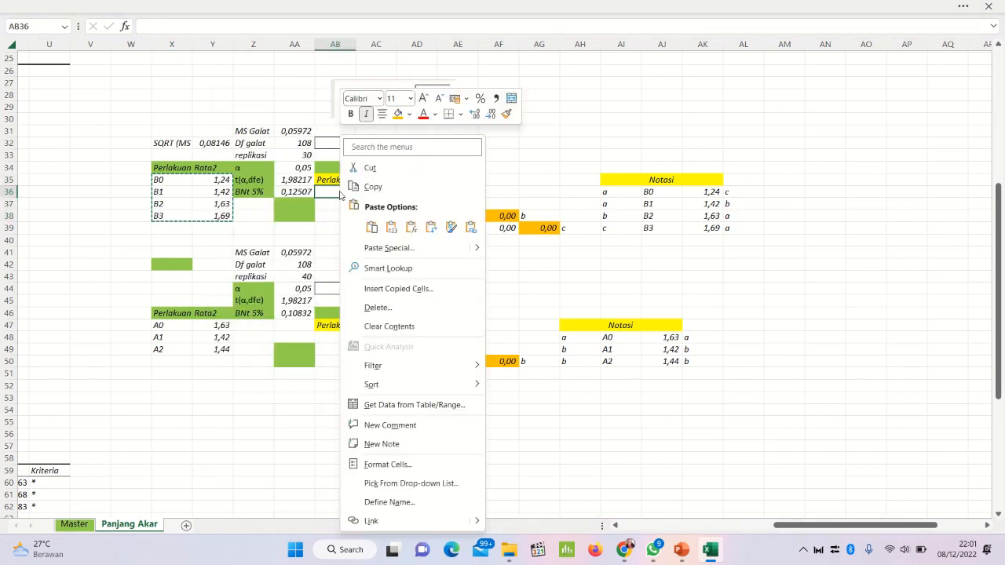
{"action": "left_click", "coordinate": [389, 229]}
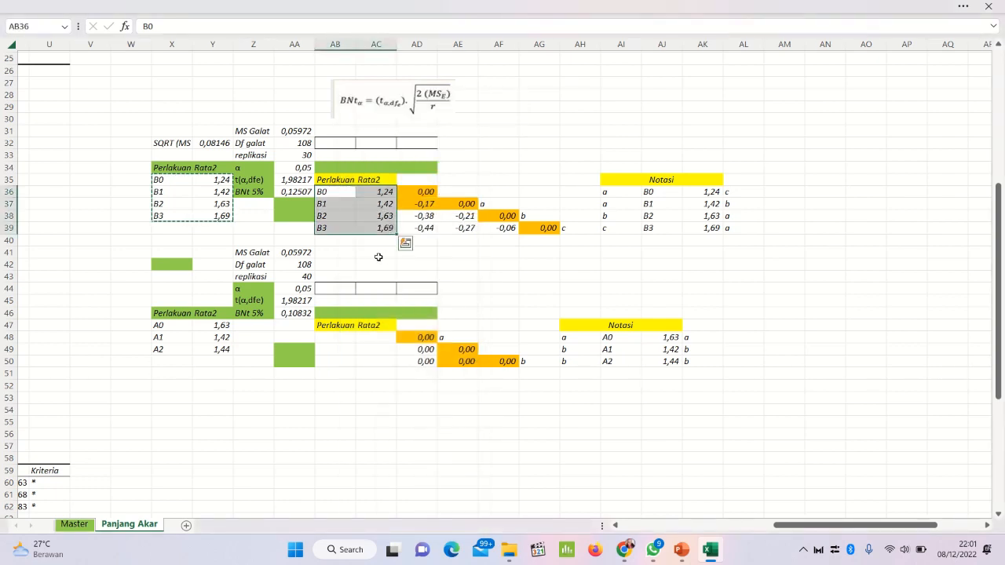
Step: Sort the factor B treatments and averages in AB36:AC39 by column AC cell values, largest to smallest
{"action": "right_click", "coordinate": [366, 197]}
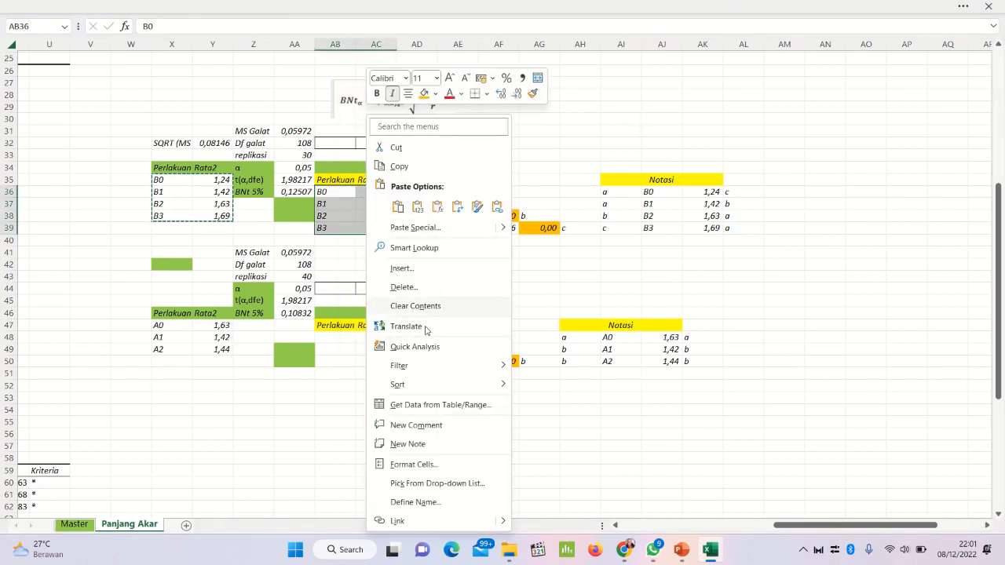
{"action": "mouse_move", "coordinate": [475, 391]}
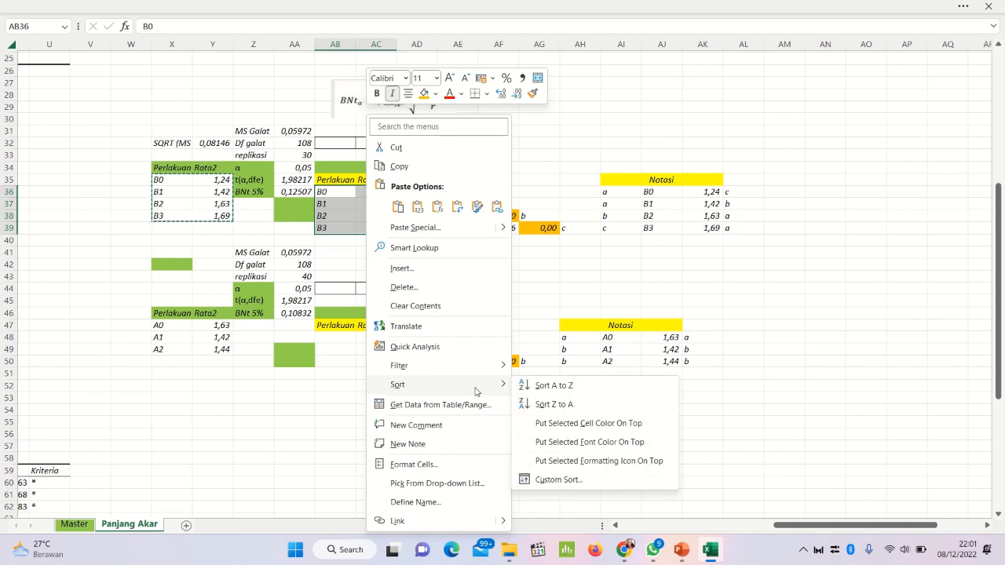
{"action": "left_click", "coordinate": [548, 481]}
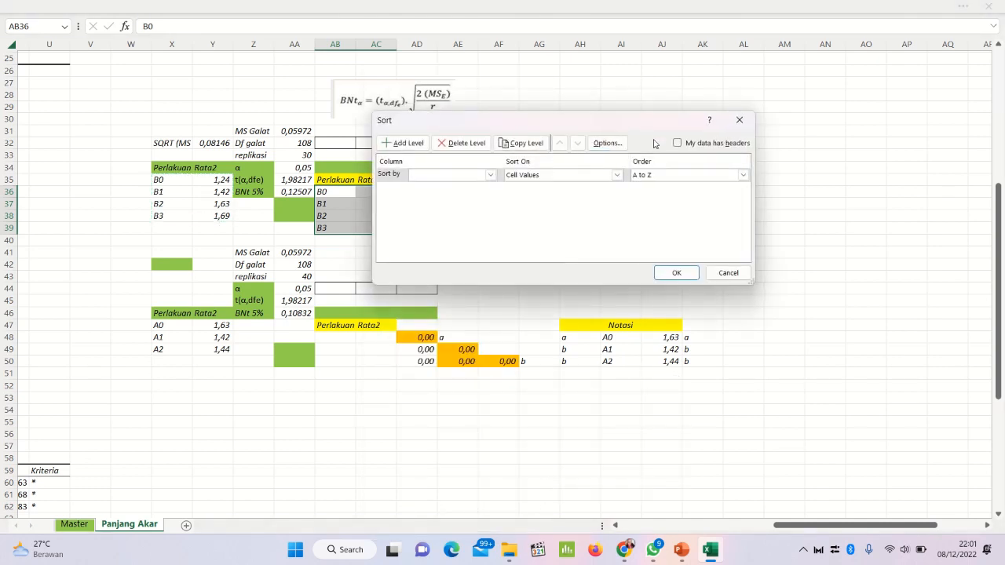
{"action": "left_click", "coordinate": [490, 174]}
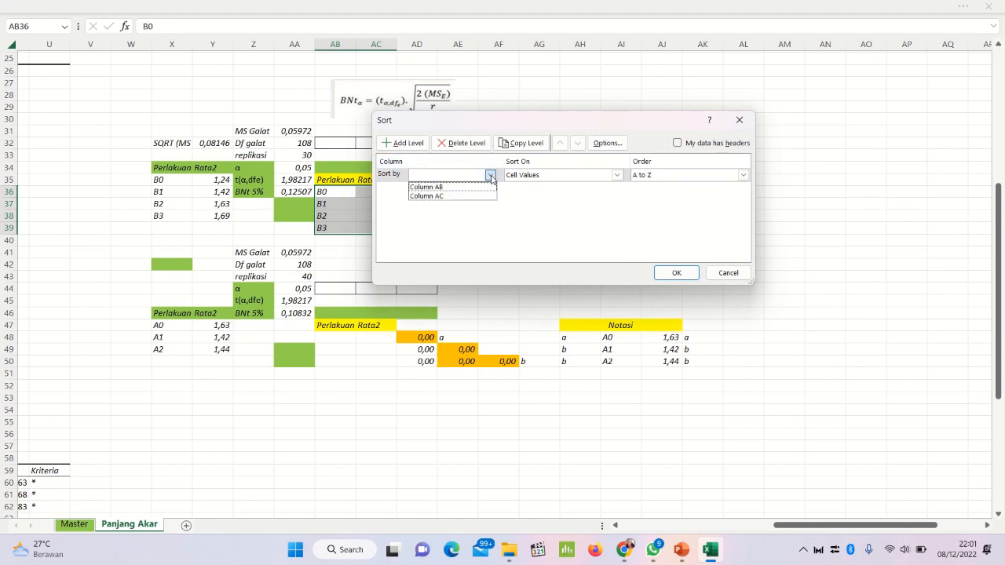
{"action": "left_click", "coordinate": [571, 116]}
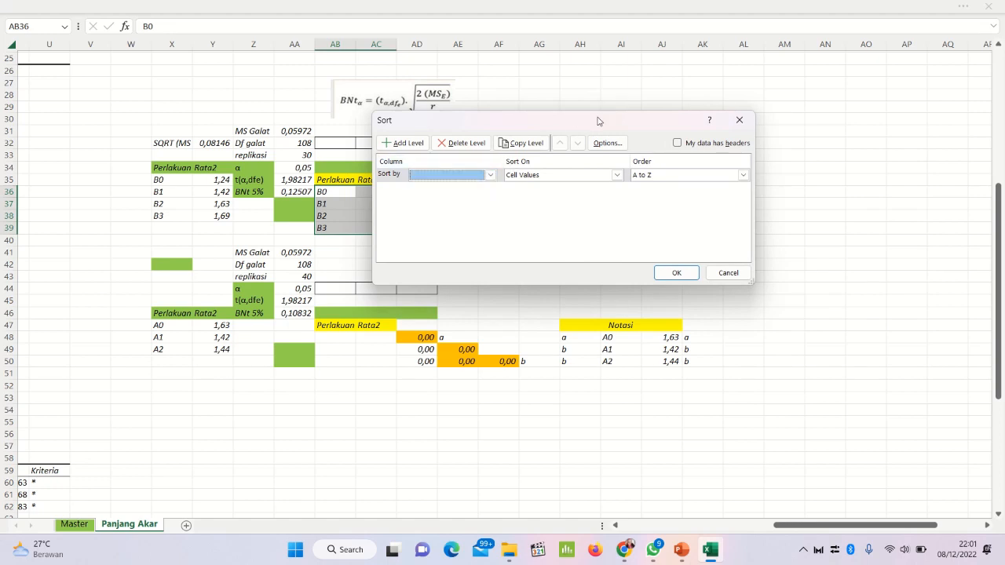
{"action": "left_click_drag", "start_coordinate": [597, 119], "coordinate": [760, 122]}
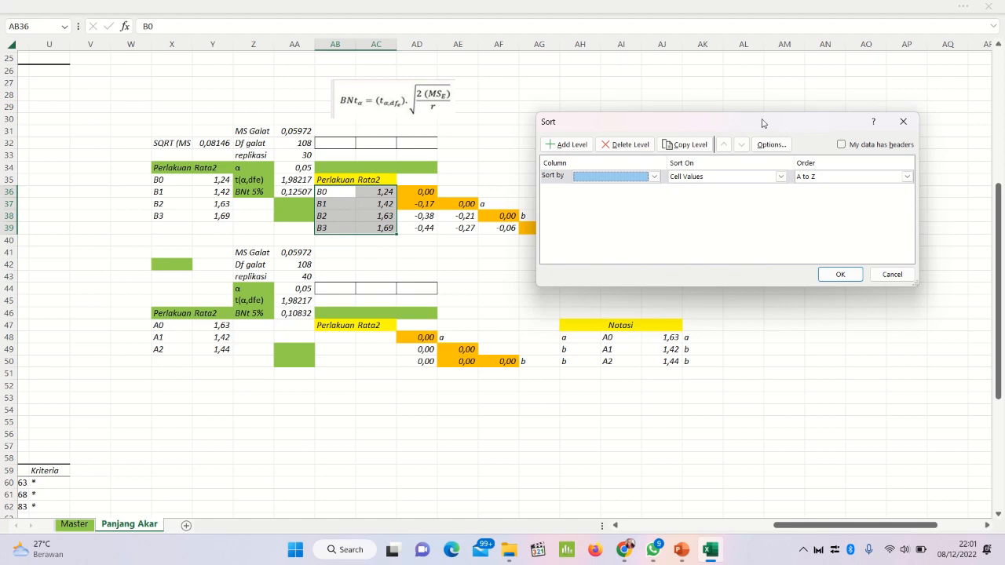
{"action": "left_click", "coordinate": [654, 177]}
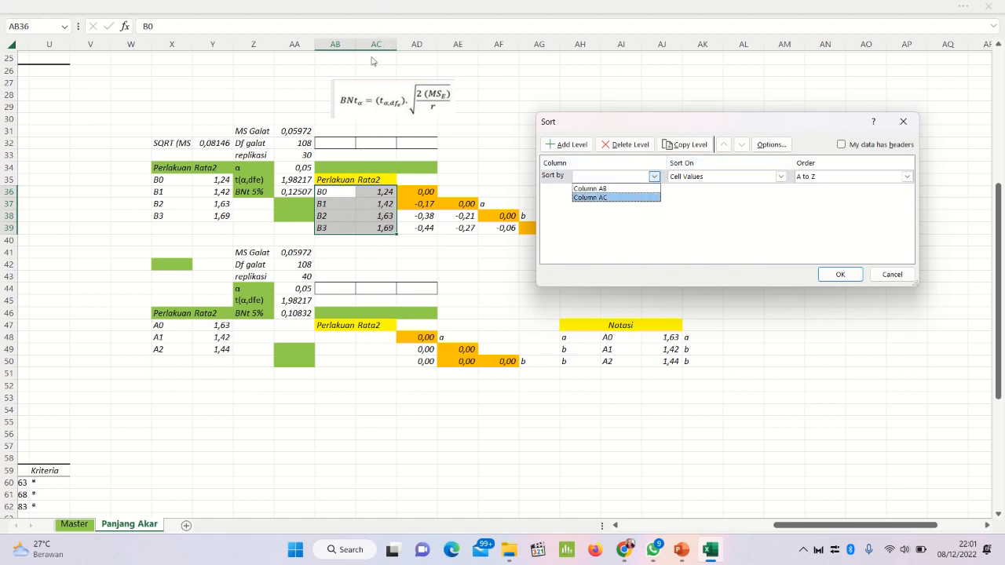
{"action": "left_click", "coordinate": [621, 197]}
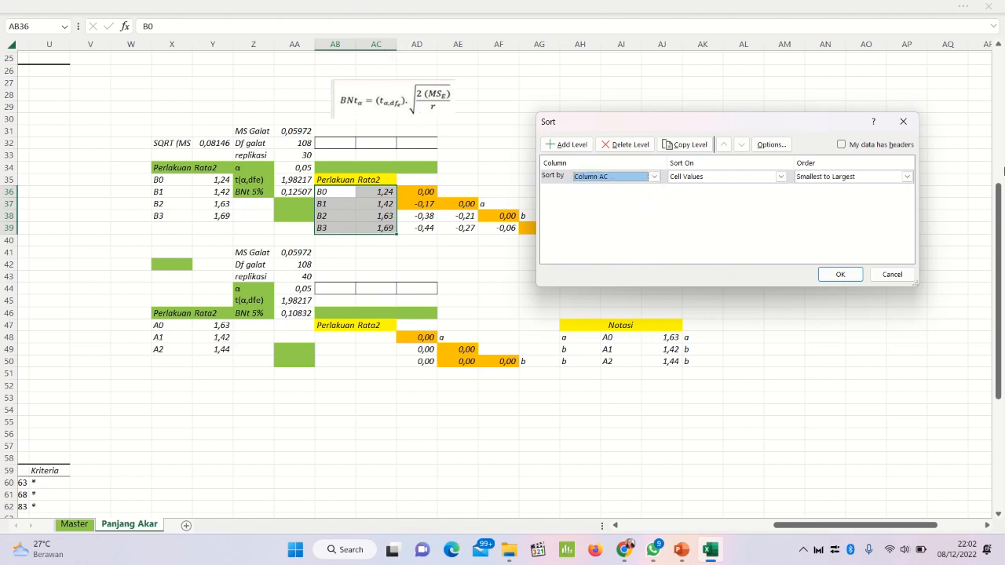
{"action": "left_click", "coordinate": [906, 177]}
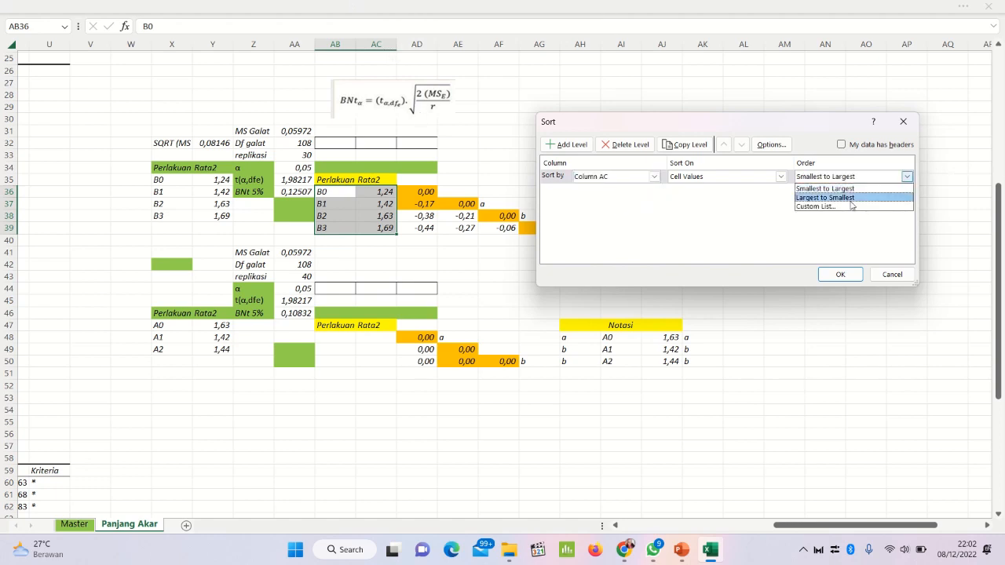
{"action": "left_click", "coordinate": [850, 198]}
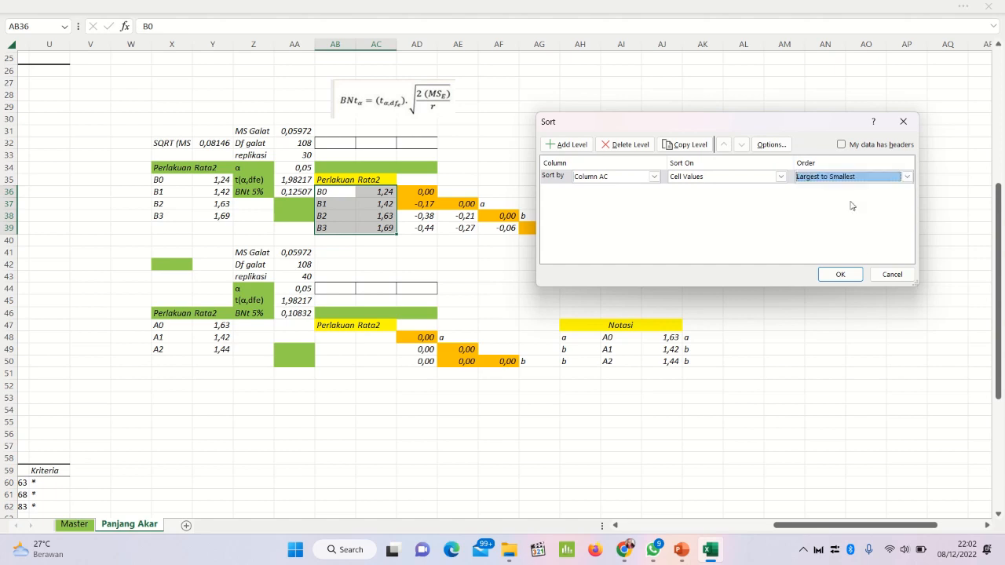
{"action": "left_click", "coordinate": [838, 274]}
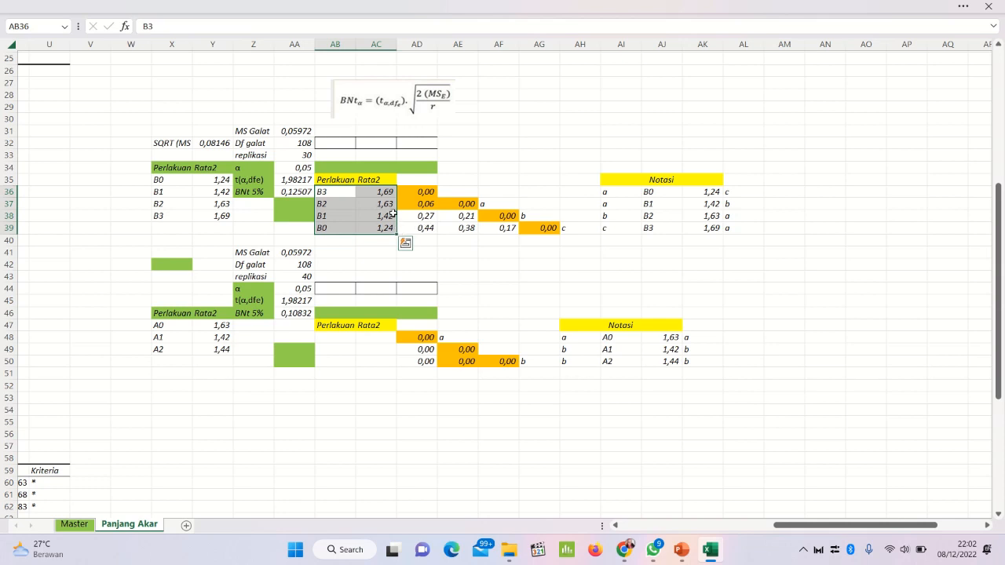
Step: Remove the fill colour from the factor B difference matrix in AD36:AG39
{"action": "left_click_drag", "start_coordinate": [423, 188], "coordinate": [529, 231]}
{"action": "left_click", "coordinate": [274, 6]}
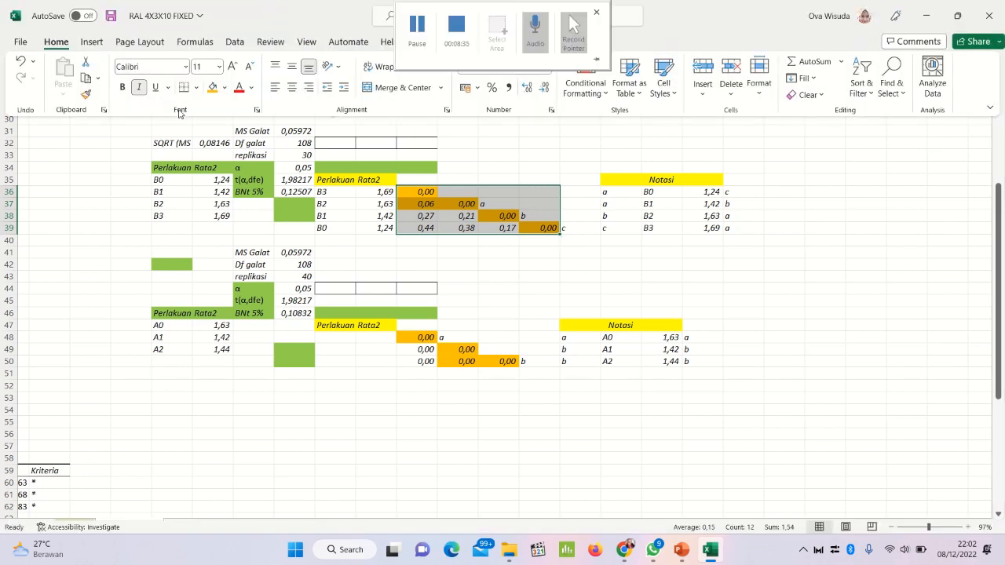
{"action": "left_click", "coordinate": [225, 89]}
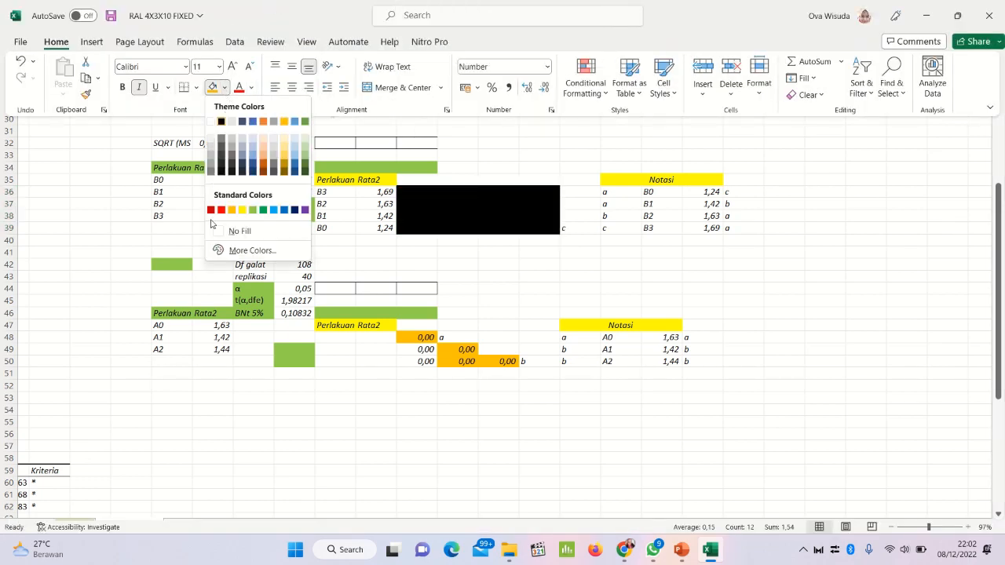
{"action": "left_click", "coordinate": [239, 232]}
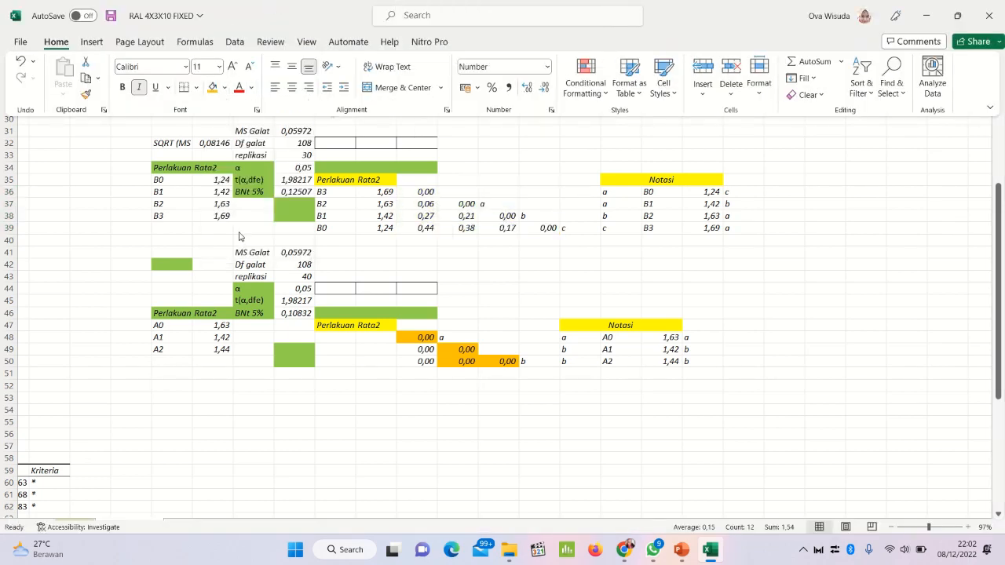
{"action": "key", "text": "ctrl+shift+F1"}
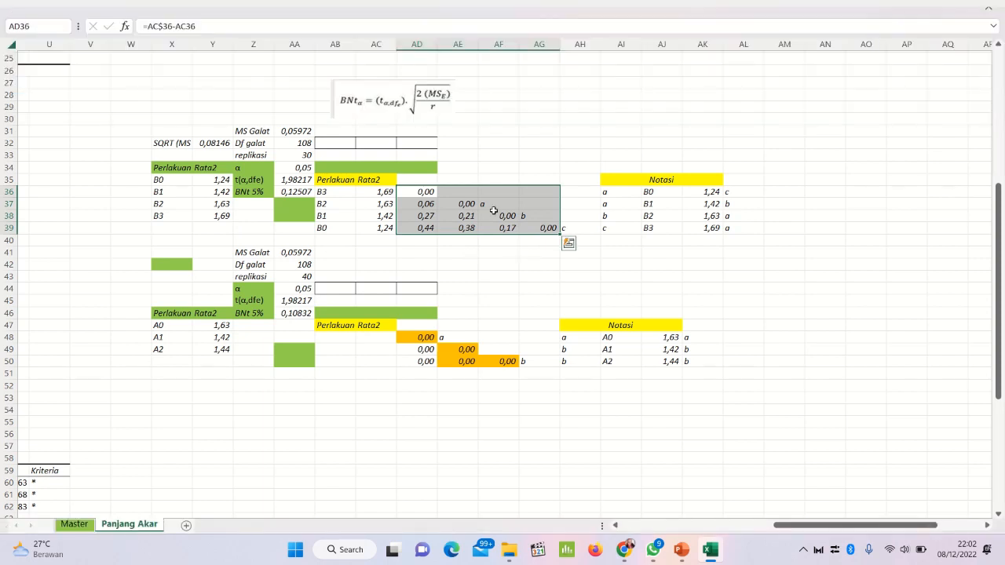
Step: Clear the old notation letters a, b and c from AF37, AG38 and AH39 beside the factor B difference matrix
{"action": "left_click", "coordinate": [496, 202]}
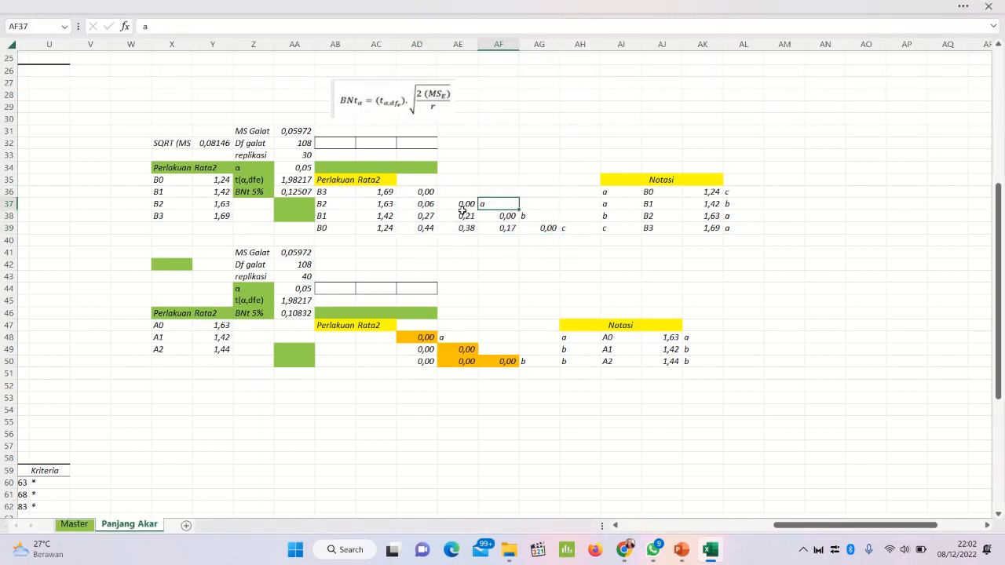
{"action": "key", "text": "Down"}
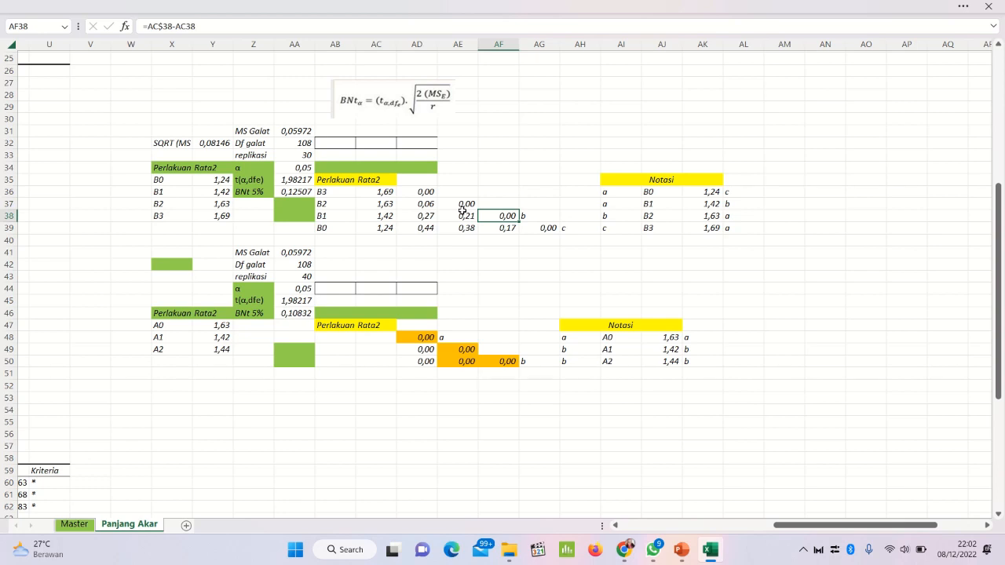
{"action": "key", "text": "Right"}
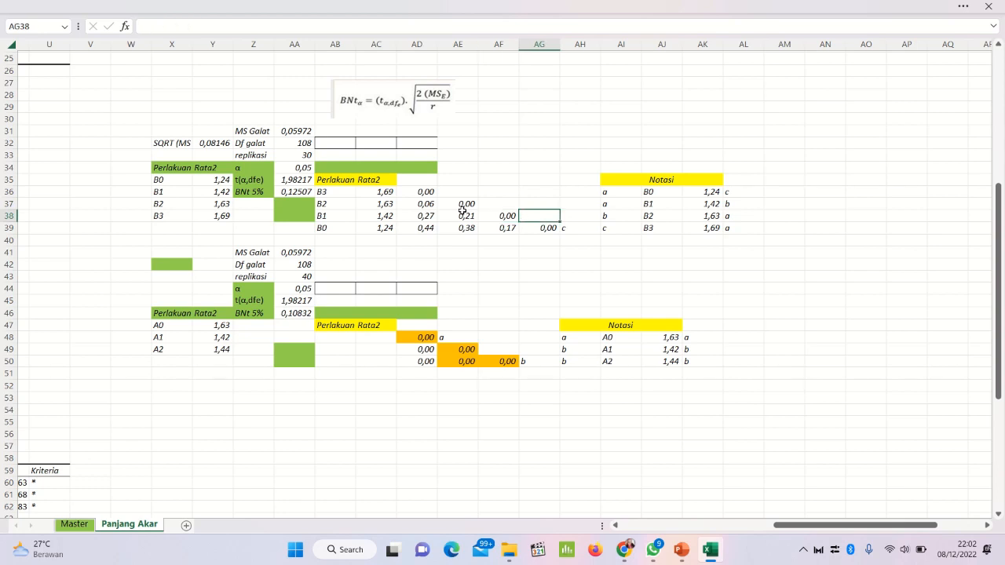
{"action": "key", "text": "Down"}
{"action": "key", "text": "Right"}
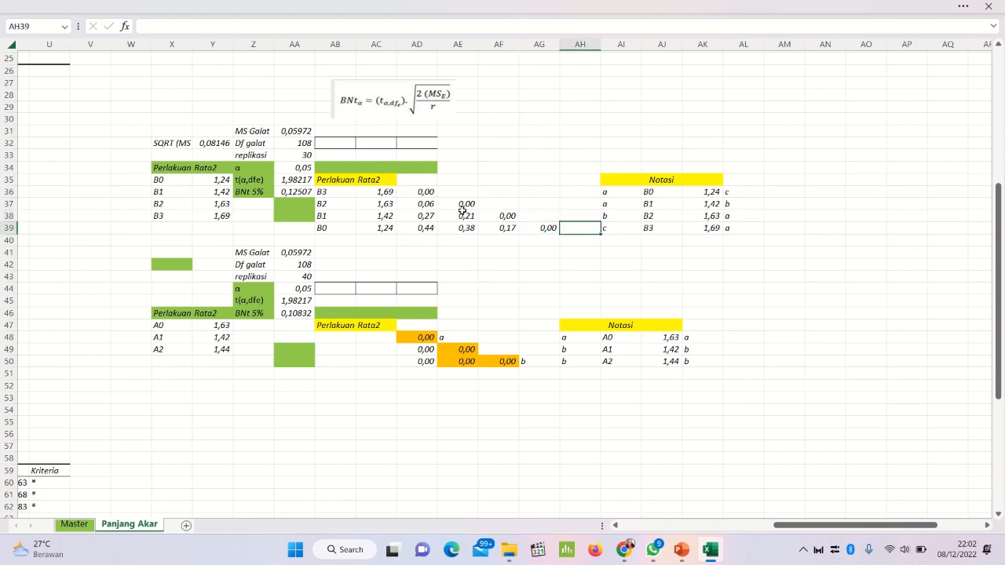
Step: Examine the factor B difference formulas in AD37 and AD38 and the difference matrix in AD36:AG39
{"action": "left_click", "coordinate": [393, 230]}
{"action": "left_click", "coordinate": [429, 209]}
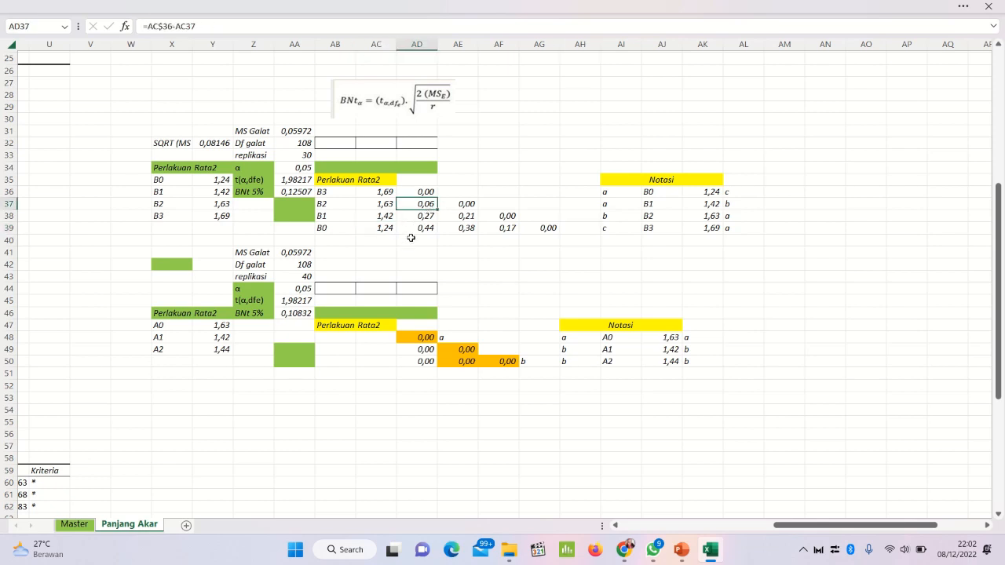
{"action": "left_click", "coordinate": [410, 238]}
{"action": "left_click", "coordinate": [409, 216]}
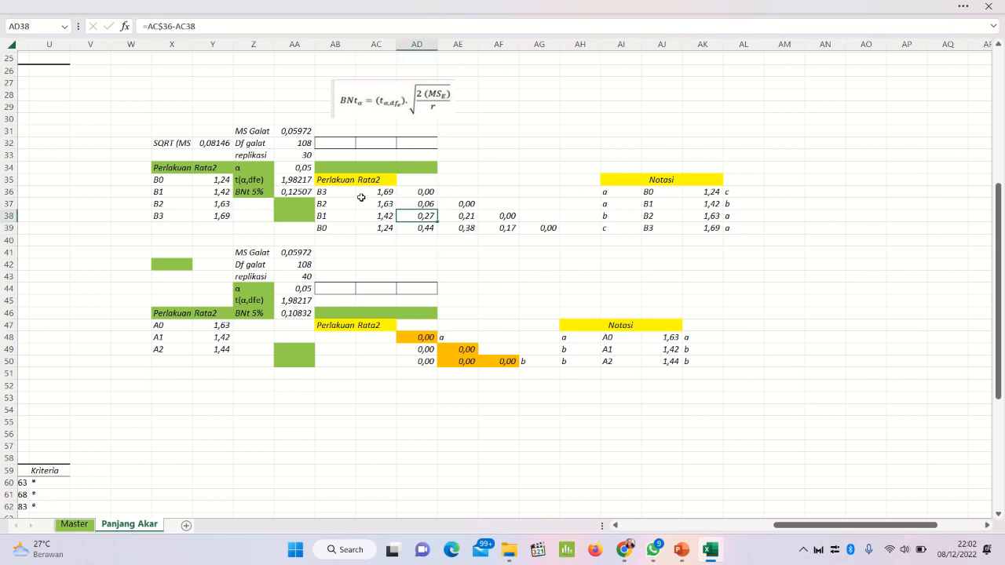
{"action": "left_click_drag", "start_coordinate": [419, 191], "coordinate": [549, 228]}
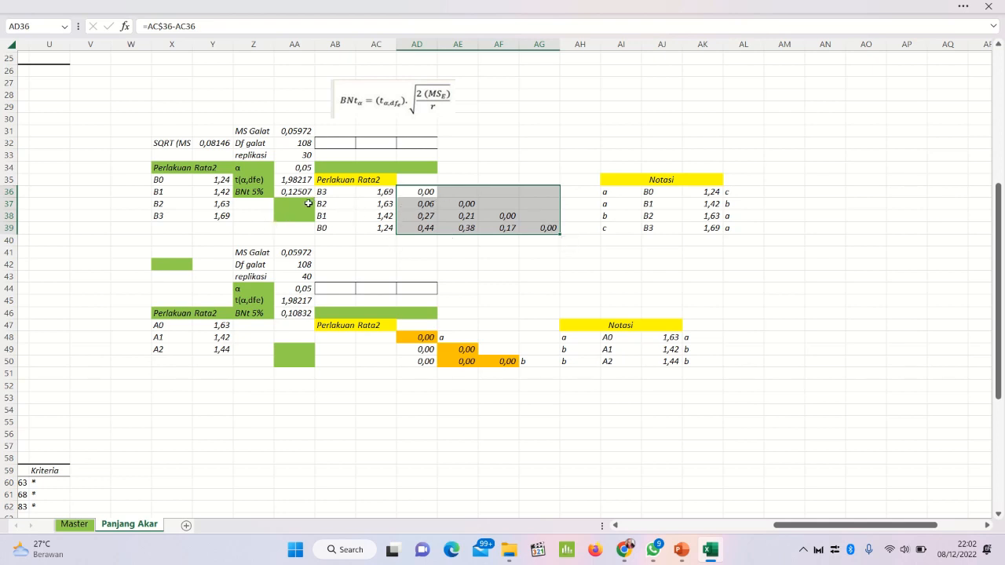
{"action": "left_click", "coordinate": [409, 212]}
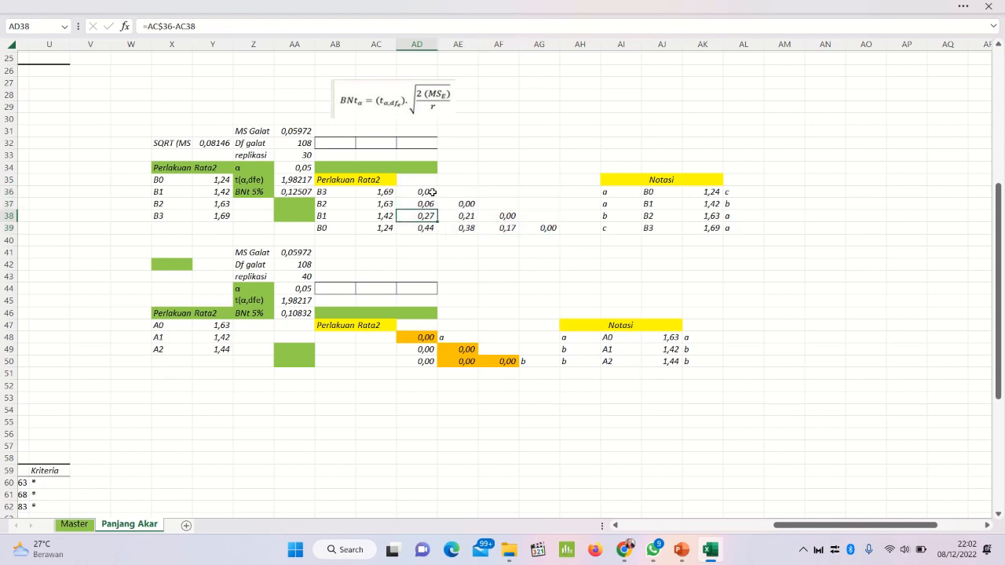
Step: Fill the differences in AD36:AD37 with the standard orange colour
{"action": "left_click", "coordinate": [432, 192]}
{"action": "left_click_drag", "start_coordinate": [432, 192], "coordinate": [422, 201]}
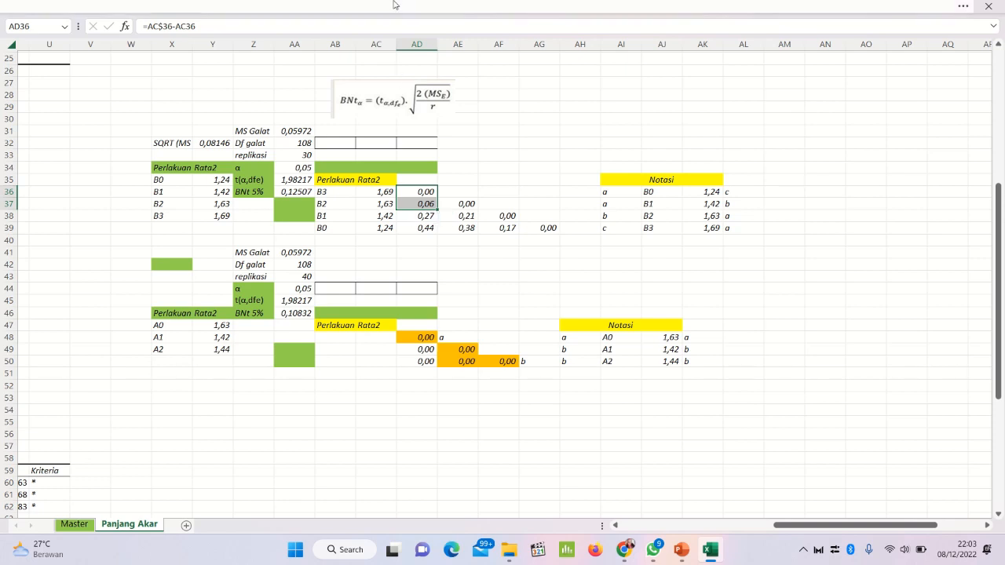
{"action": "left_click", "coordinate": [313, 11]}
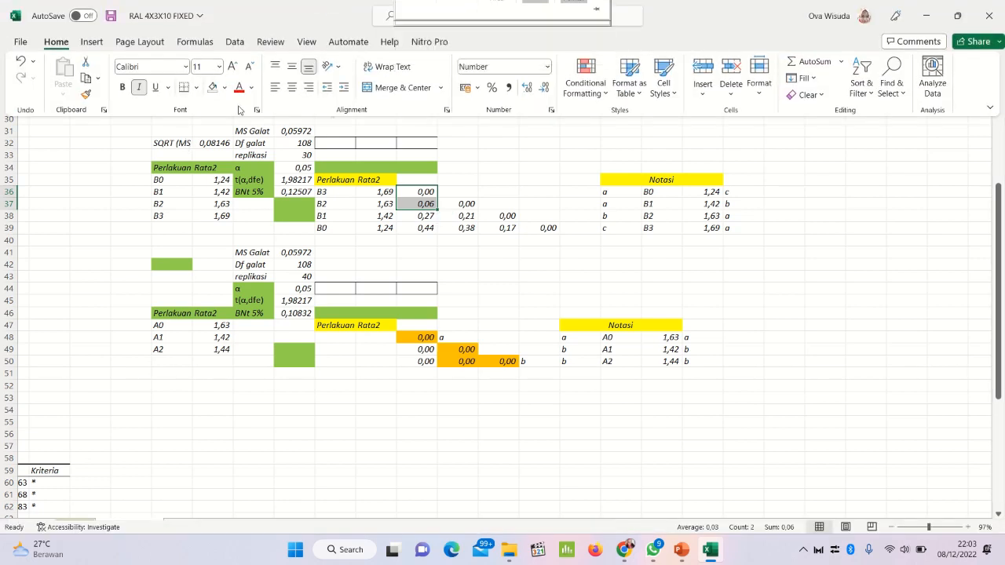
{"action": "left_click", "coordinate": [224, 86]}
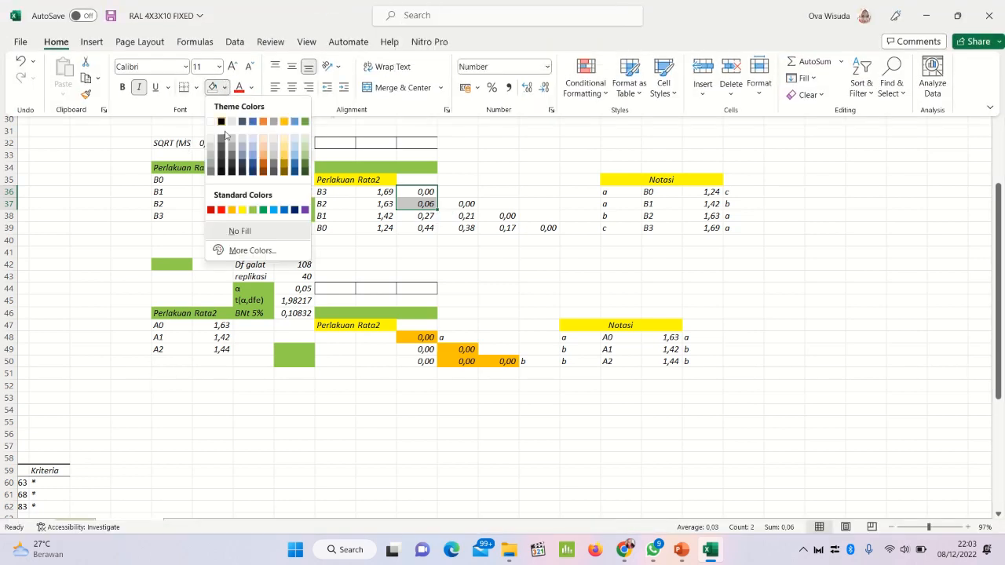
{"action": "left_click", "coordinate": [232, 209]}
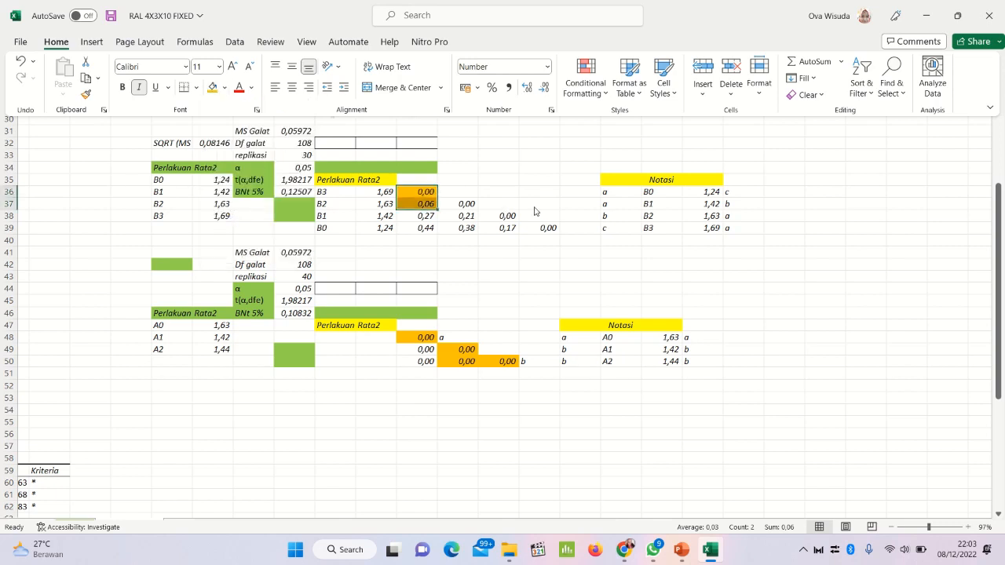
{"action": "key", "text": "ctrl+shift+F1"}
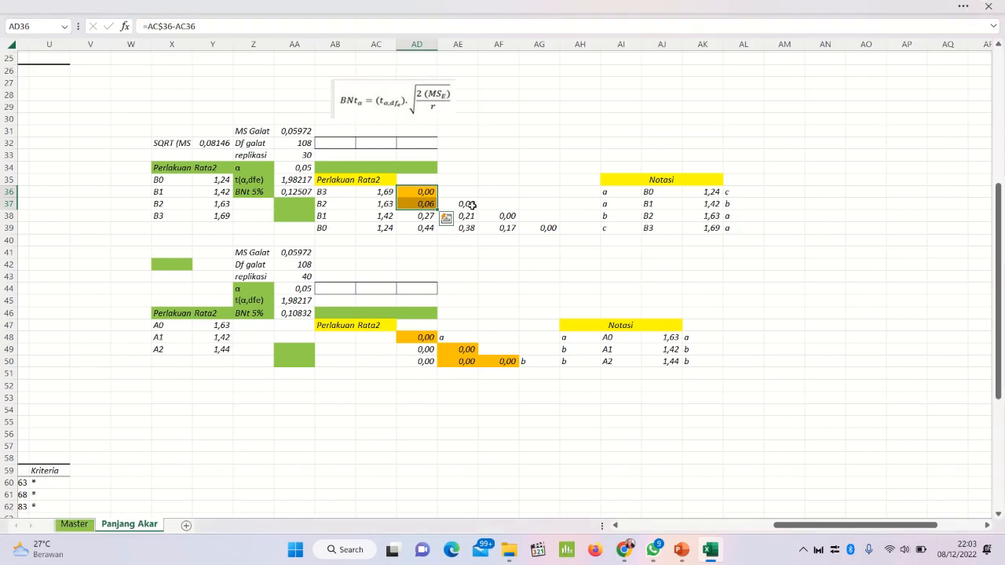
Step: Apply the same orange fill to the diagonal difference cells AE37 and AF38
{"action": "left_click", "coordinate": [468, 203]}
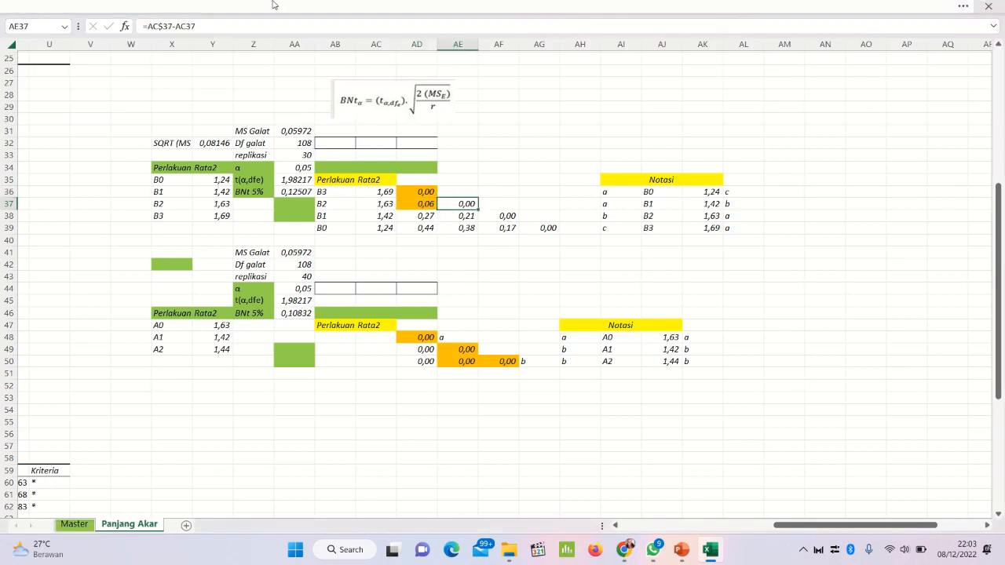
{"action": "mouse_move", "coordinate": [265, 6]}
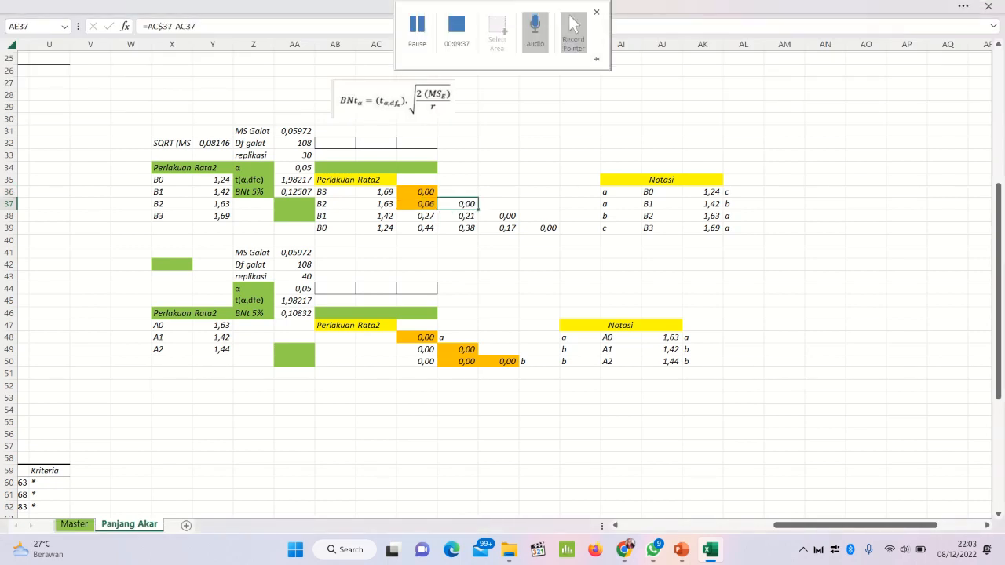
{"action": "left_click", "coordinate": [98, 4]}
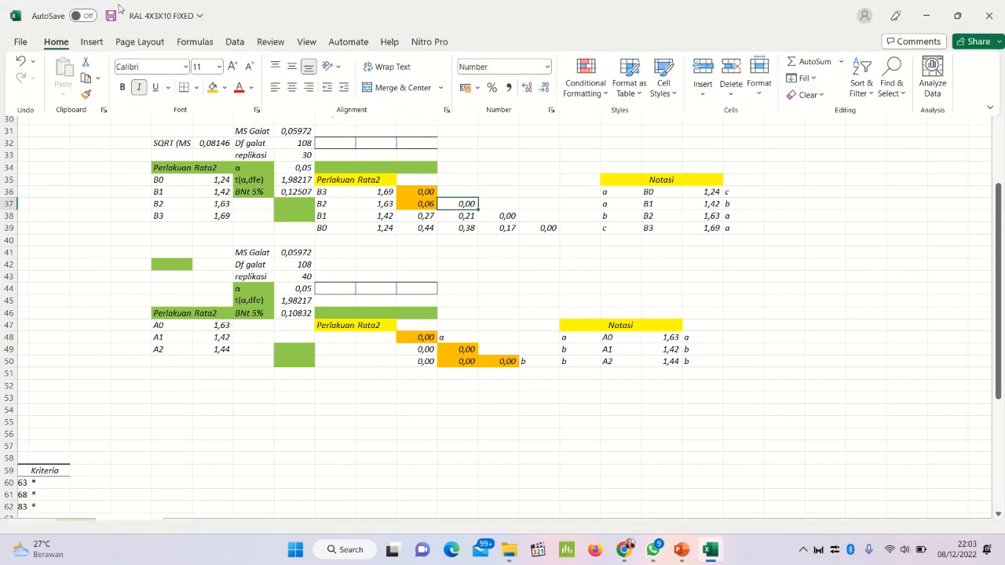
{"action": "left_click", "coordinate": [210, 88]}
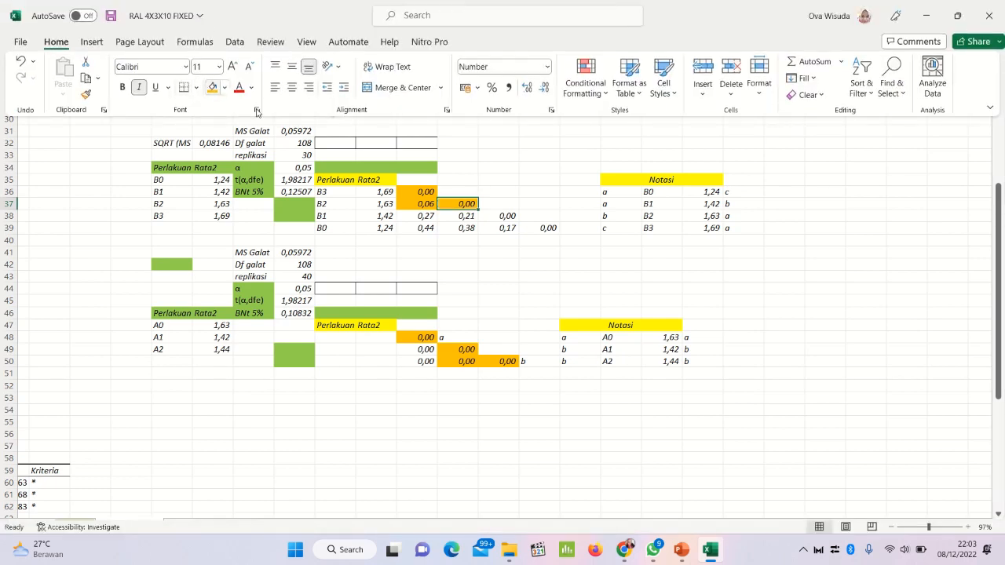
{"action": "left_click", "coordinate": [508, 216]}
{"action": "left_click", "coordinate": [508, 216]}
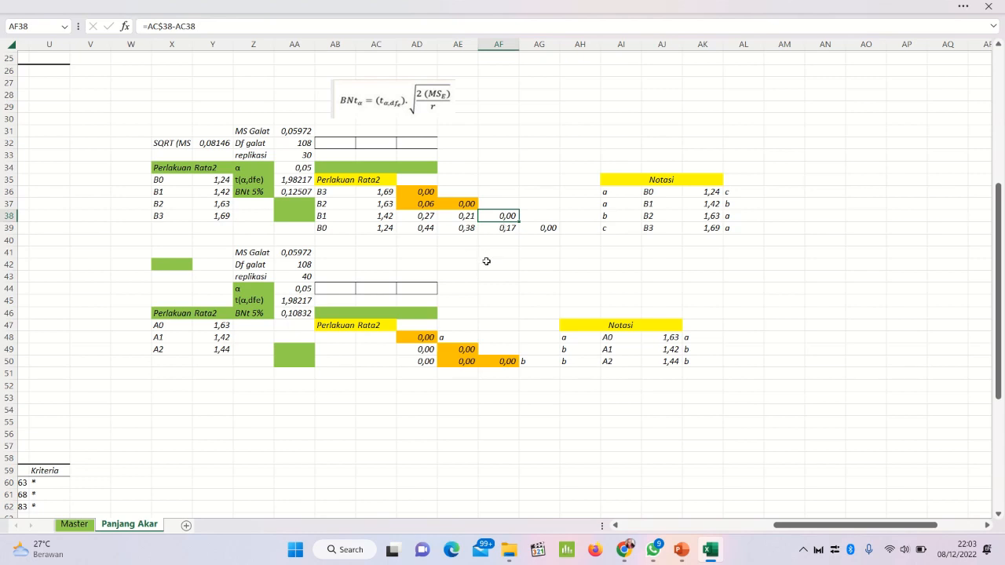
{"action": "left_click", "coordinate": [117, 5]}
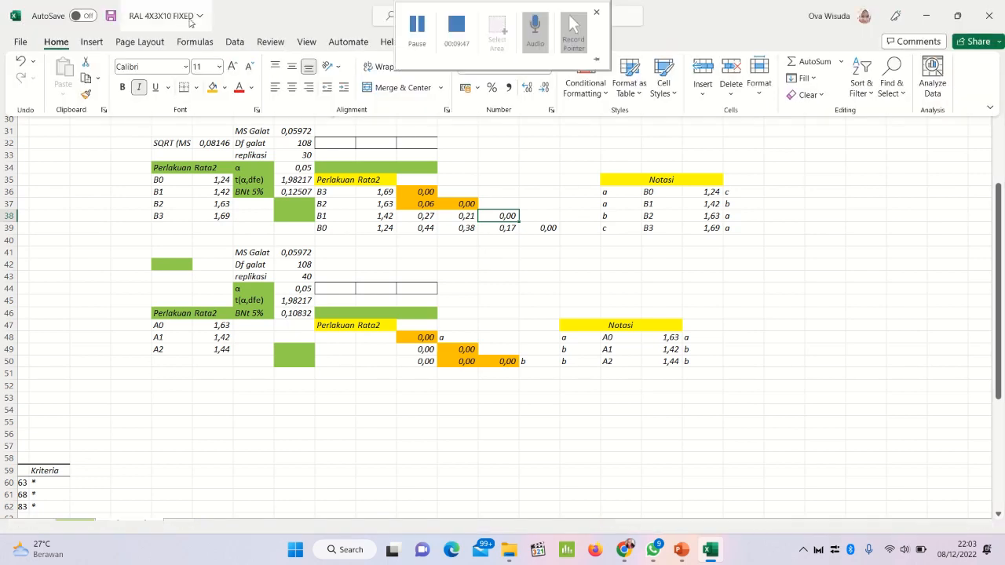
{"action": "left_click", "coordinate": [212, 88]}
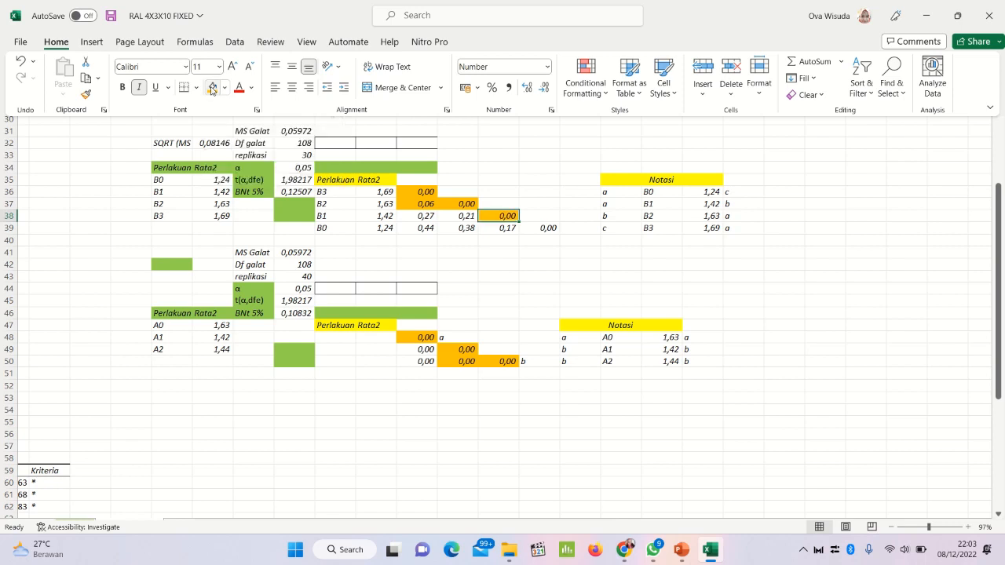
Step: Fill the last diagonal difference cell AG39 of the factor B matrix with the same orange colour
{"action": "left_click", "coordinate": [535, 228]}
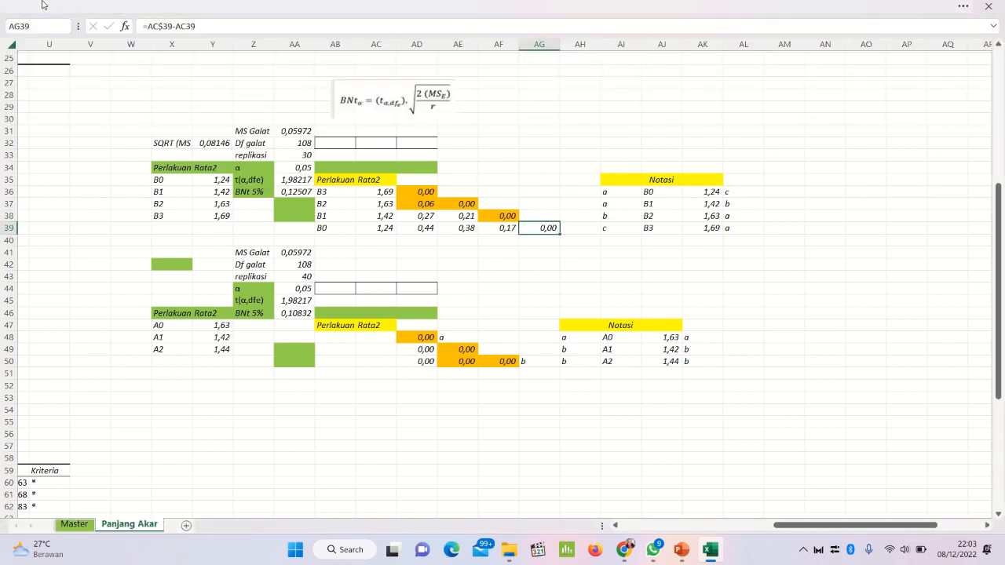
{"action": "left_click", "coordinate": [42, 5]}
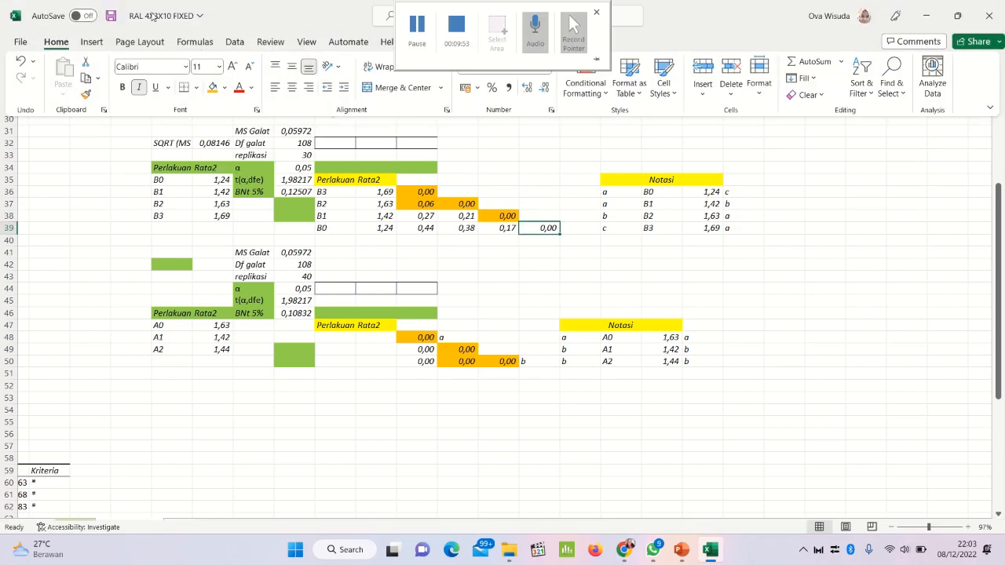
{"action": "left_click", "coordinate": [214, 90]}
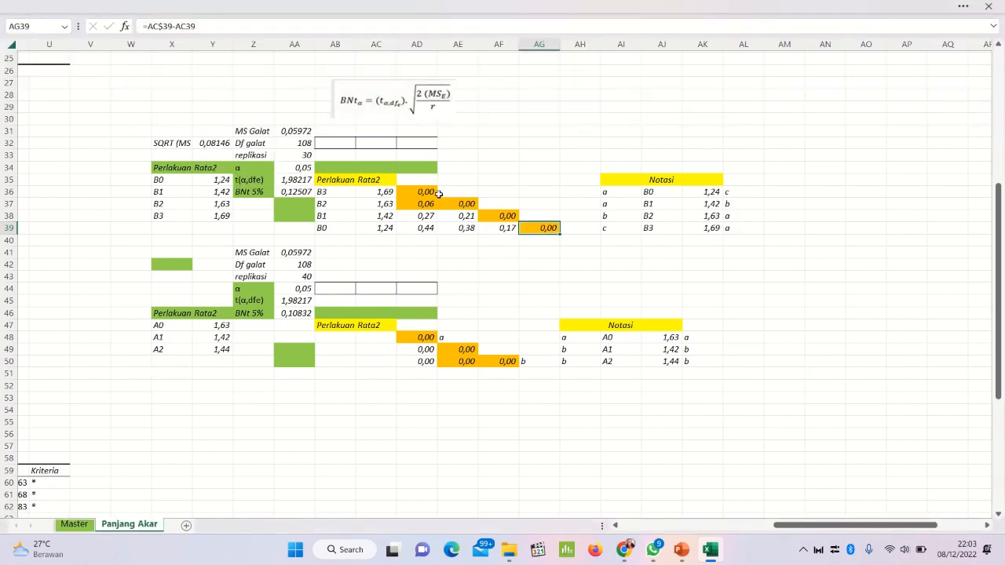
Step: Enter the bold notation letters a in AF37, b in AG38 and c in AH39 beside the factor B difference matrix
{"action": "left_click", "coordinate": [409, 203]}
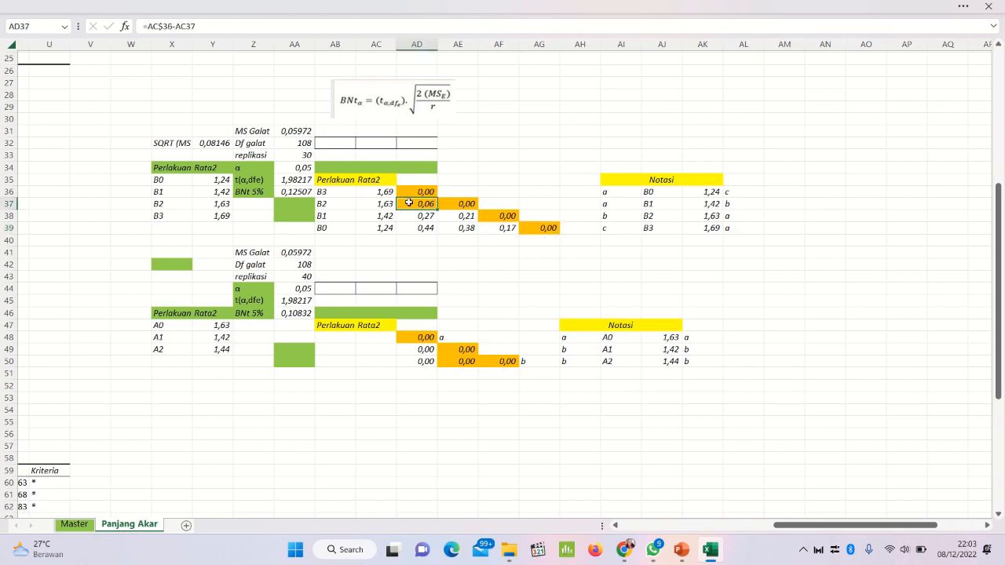
{"action": "left_click", "coordinate": [455, 204]}
{"action": "left_click", "coordinate": [427, 204]}
{"action": "left_click", "coordinate": [453, 205]}
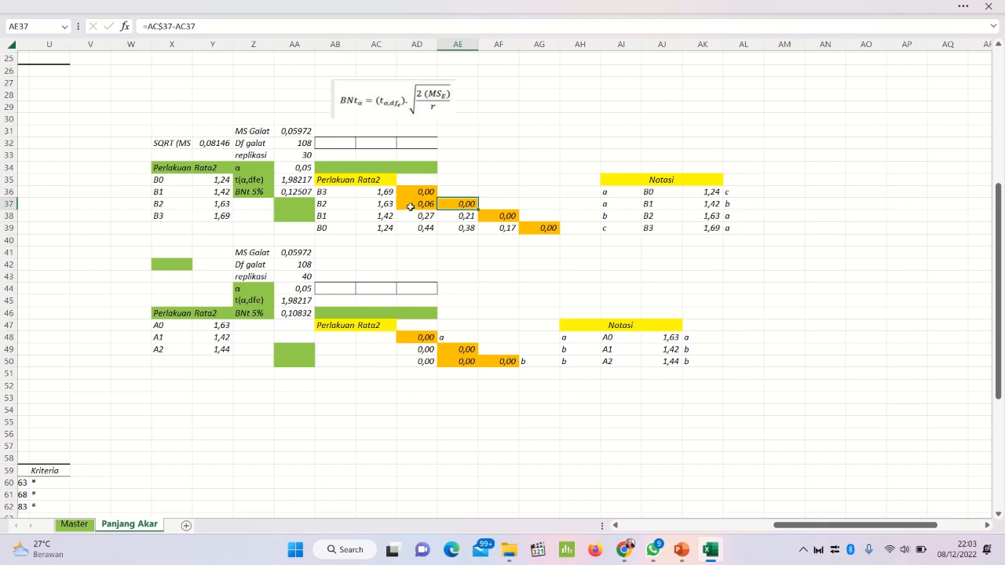
{"action": "left_click", "coordinate": [410, 206]}
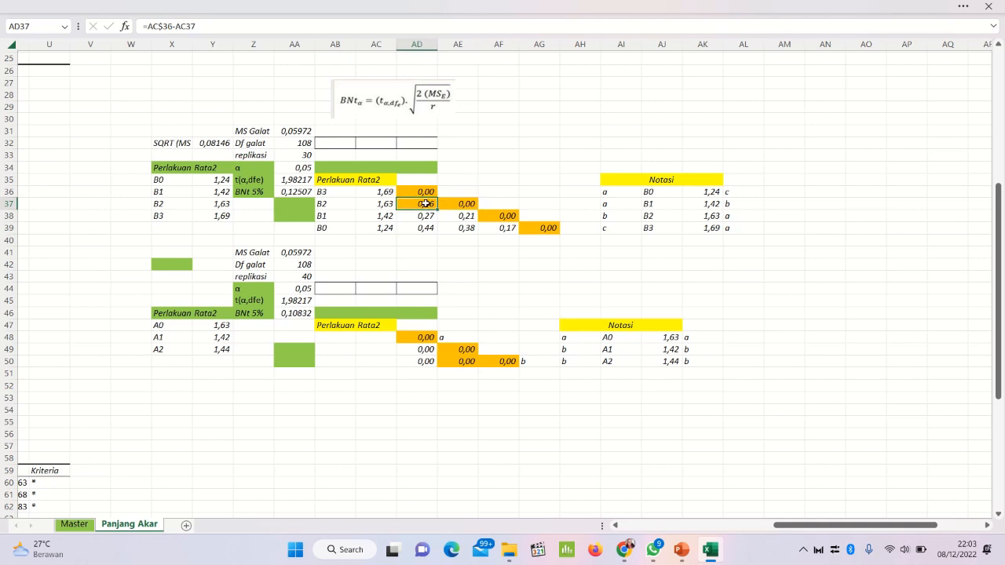
{"action": "left_click_drag", "start_coordinate": [425, 204], "coordinate": [451, 205]}
{"action": "left_click", "coordinate": [507, 202]}
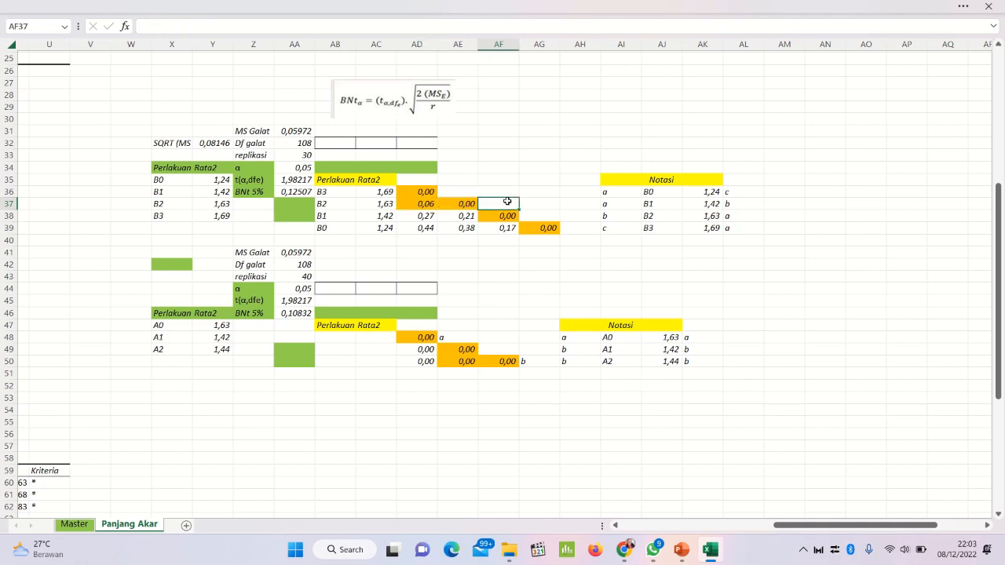
{"action": "type", "text": "a"}
{"action": "key", "text": "Return"}
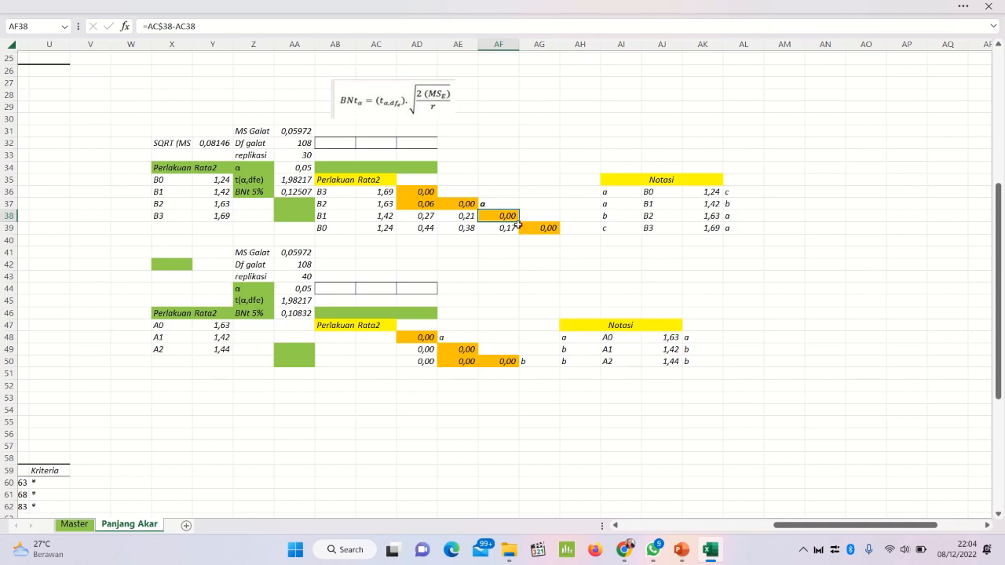
{"action": "left_click", "coordinate": [531, 217]}
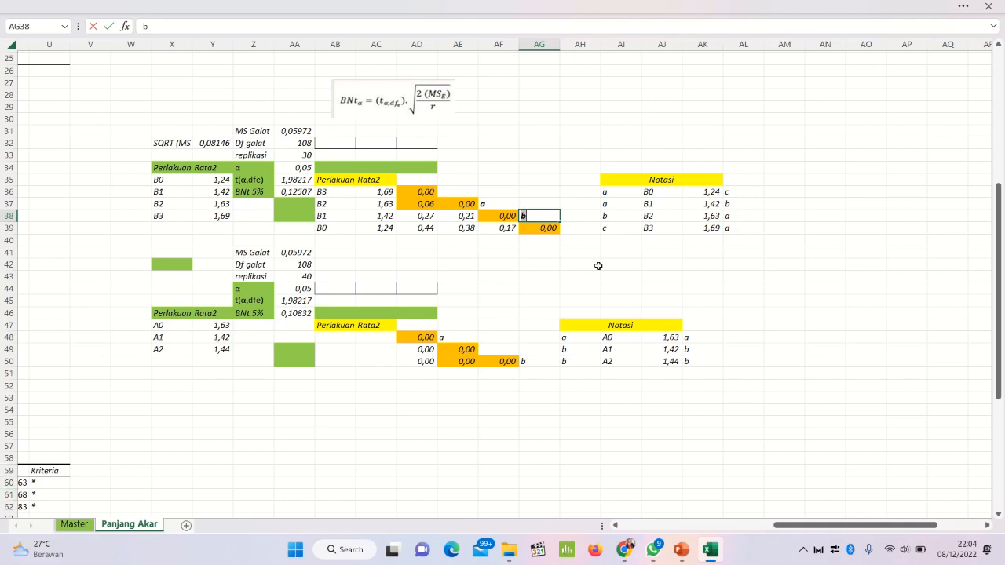
{"action": "left_click", "coordinate": [581, 234]}
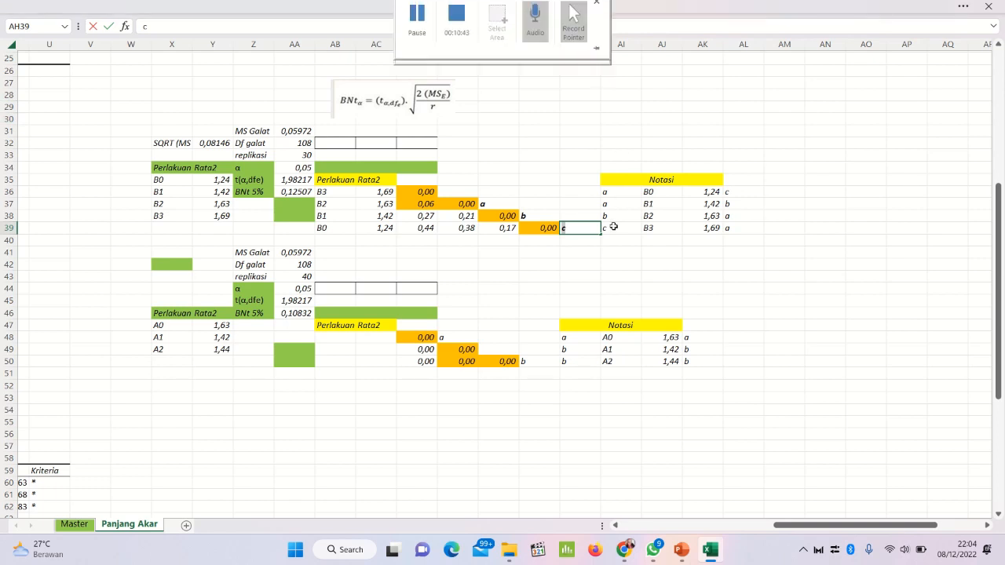
{"action": "key", "text": "Return"}
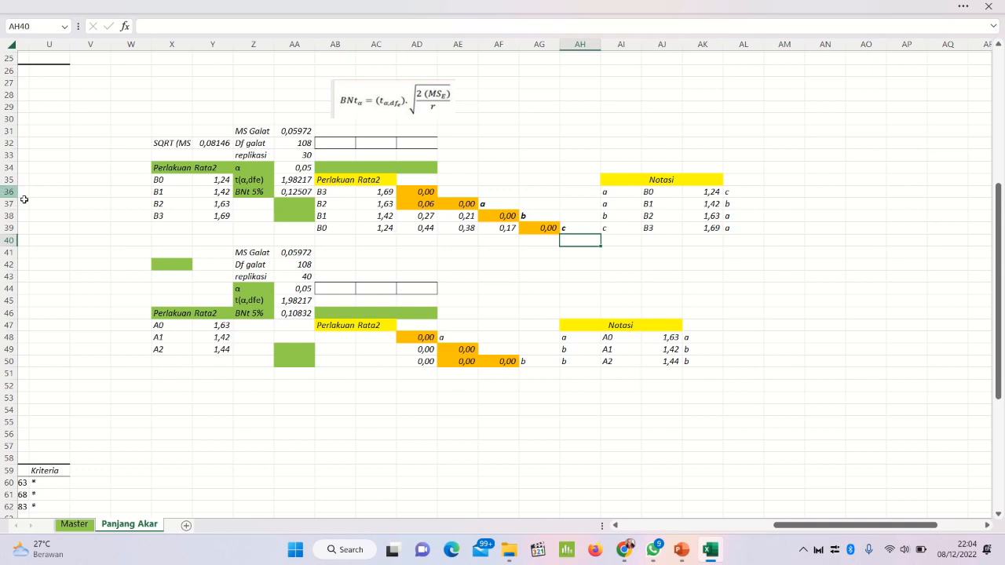
Step: Make the notation letter a in AI36 of the factor B Notasi table bold, matching row 36 of the matrix
{"action": "left_click", "coordinate": [621, 192]}
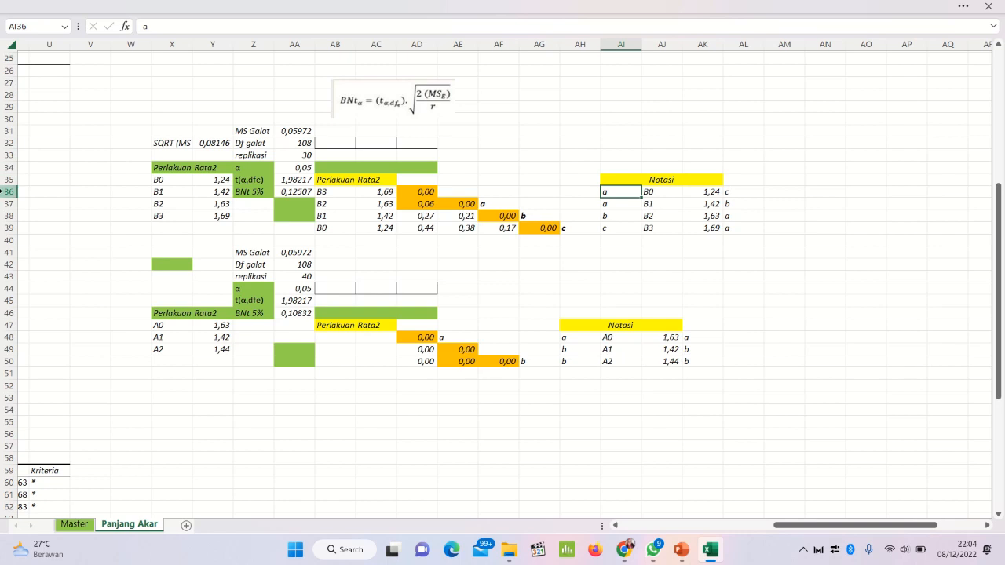
{"action": "left_click", "coordinate": [7, 191]}
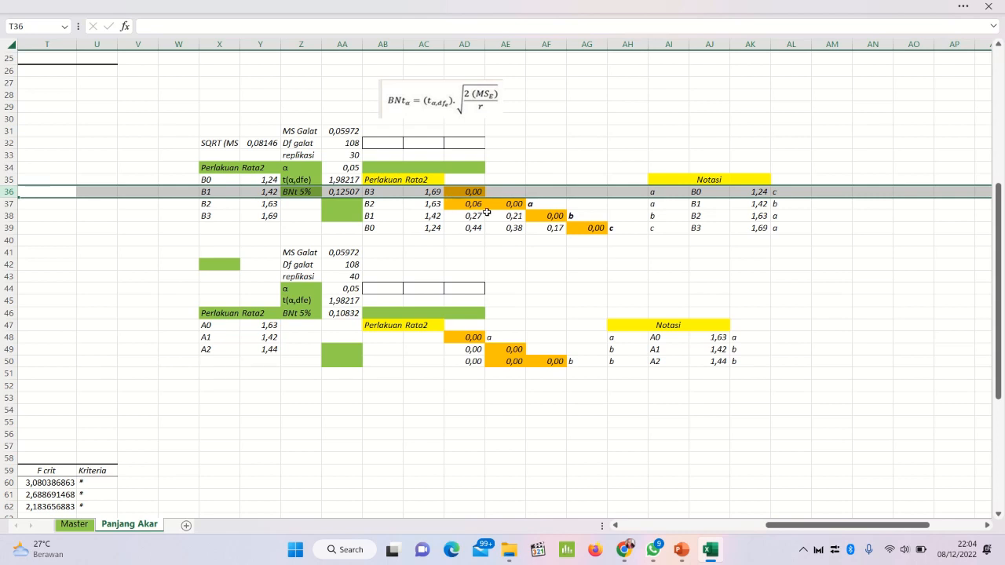
{"action": "left_click", "coordinate": [667, 191]}
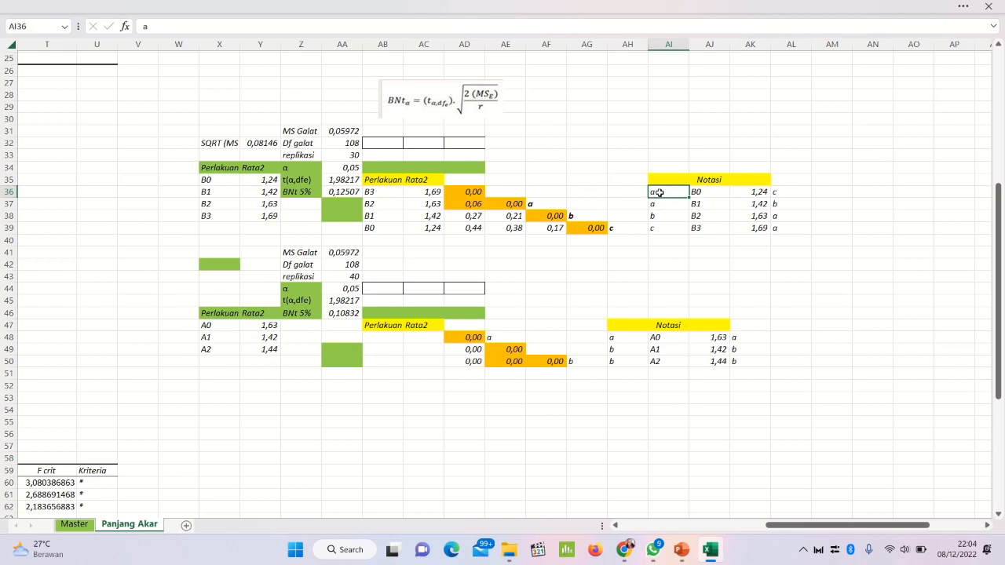
{"action": "key", "text": "ctrl+a"}
{"action": "left_click", "coordinate": [654, 194]}
{"action": "left_click", "coordinate": [206, 28]}
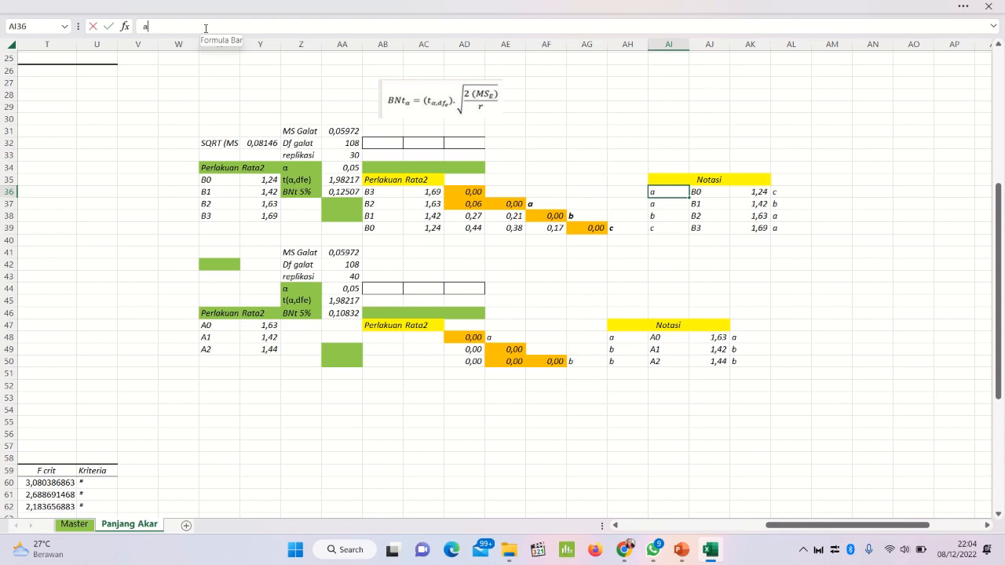
{"action": "key", "text": "ctrl+a"}
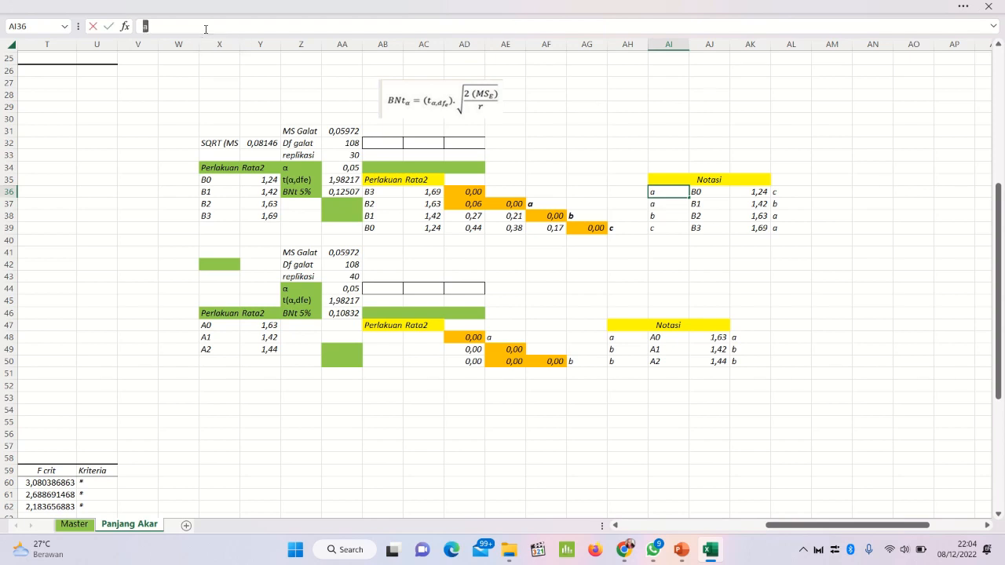
{"action": "key", "text": "Return"}
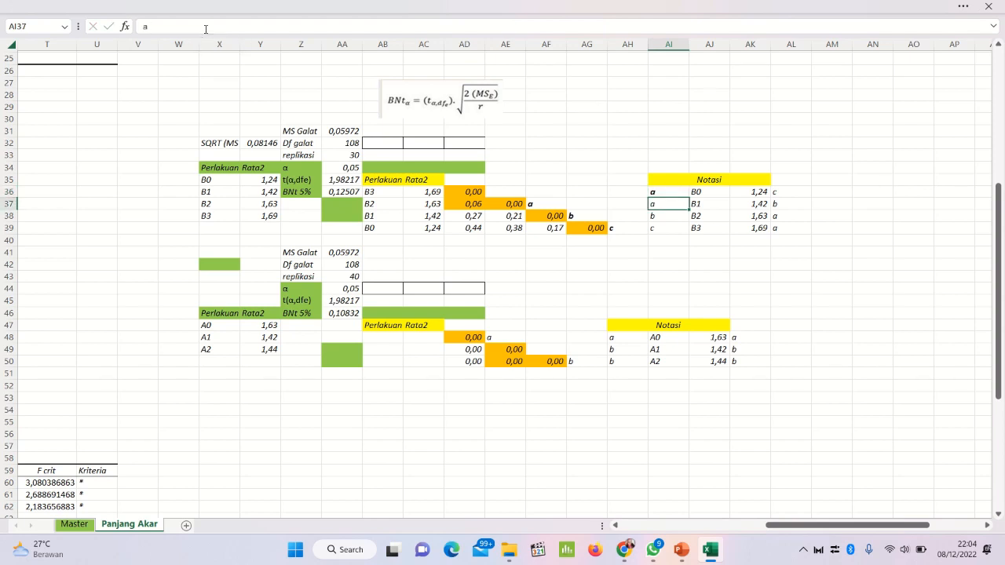
Step: Make the notation letter a in AI37 of the factor B Notasi table bold
{"action": "left_click", "coordinate": [2, 203]}
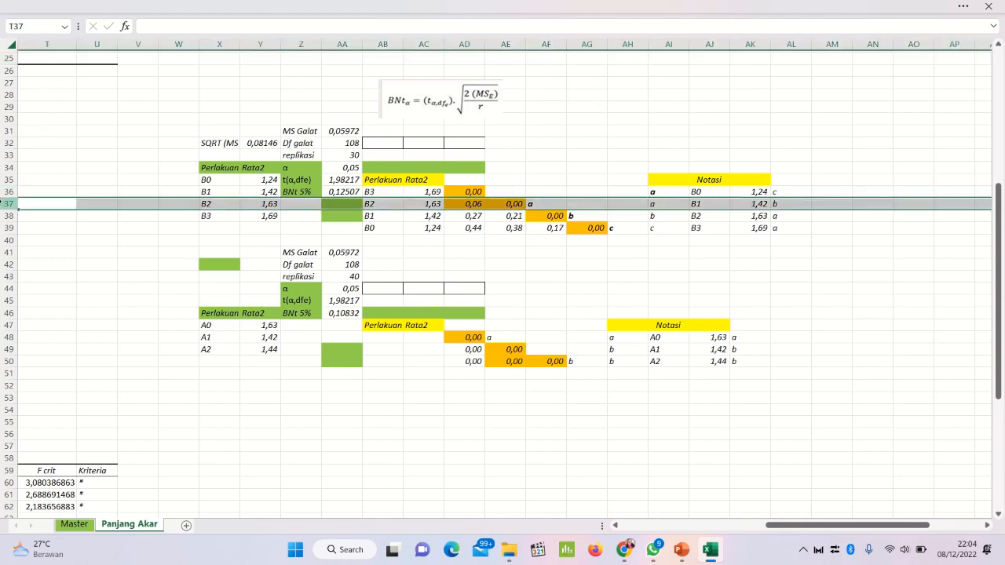
{"action": "left_click", "coordinate": [668, 202]}
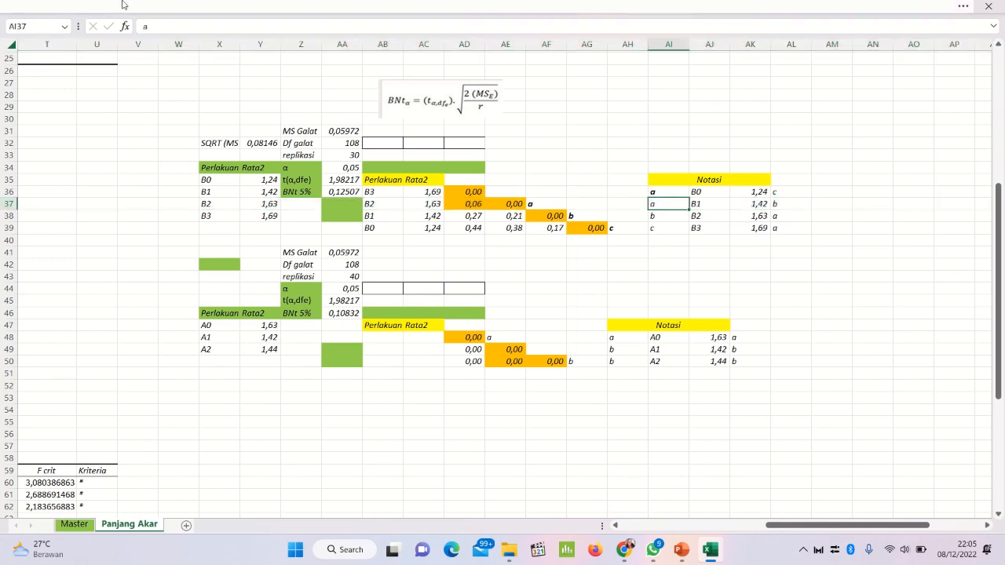
{"action": "left_click", "coordinate": [82, 5]}
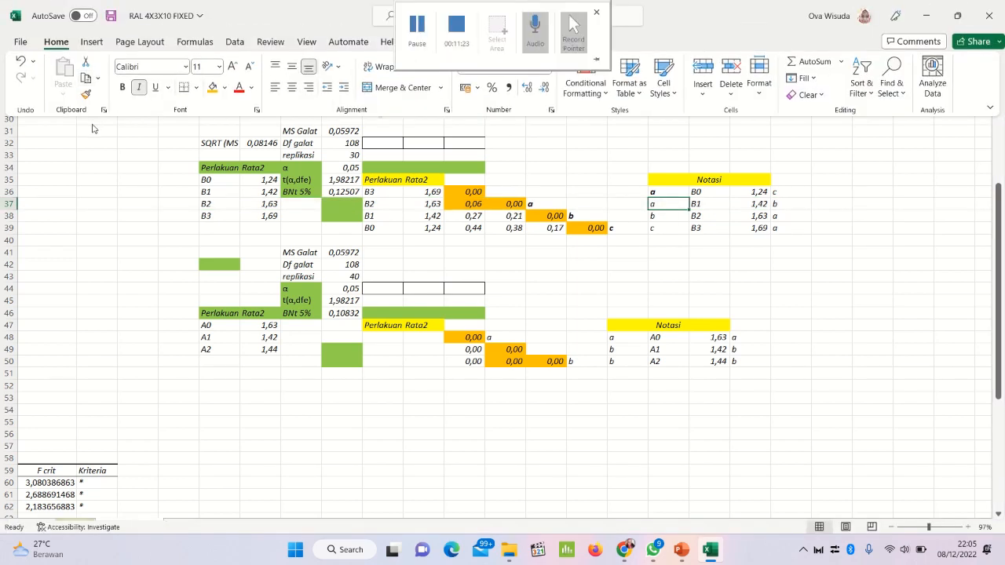
{"action": "left_click", "coordinate": [124, 88]}
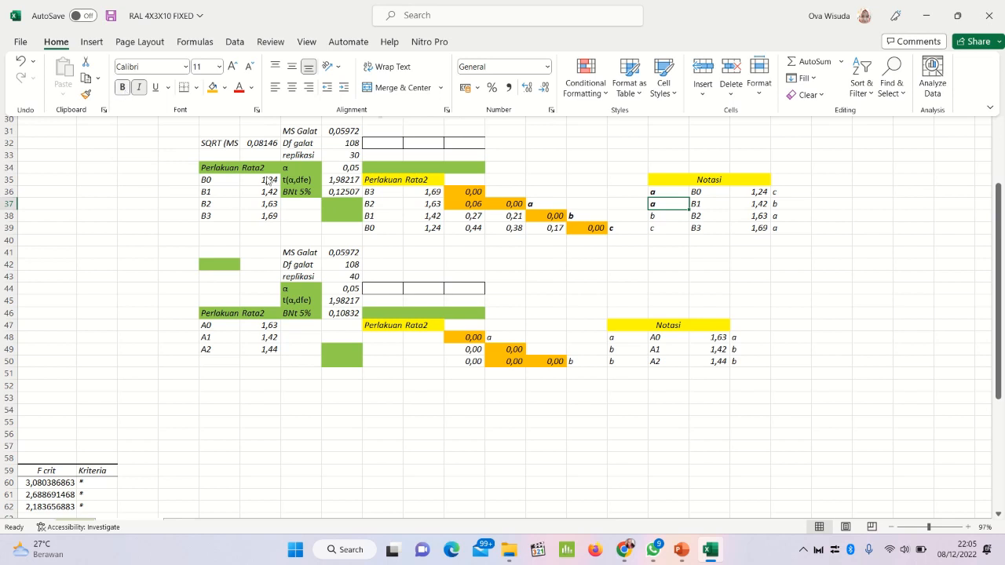
Step: Apply bold to the whole of row 38, including the notation letter b in AI38
{"action": "left_click", "coordinate": [673, 219]}
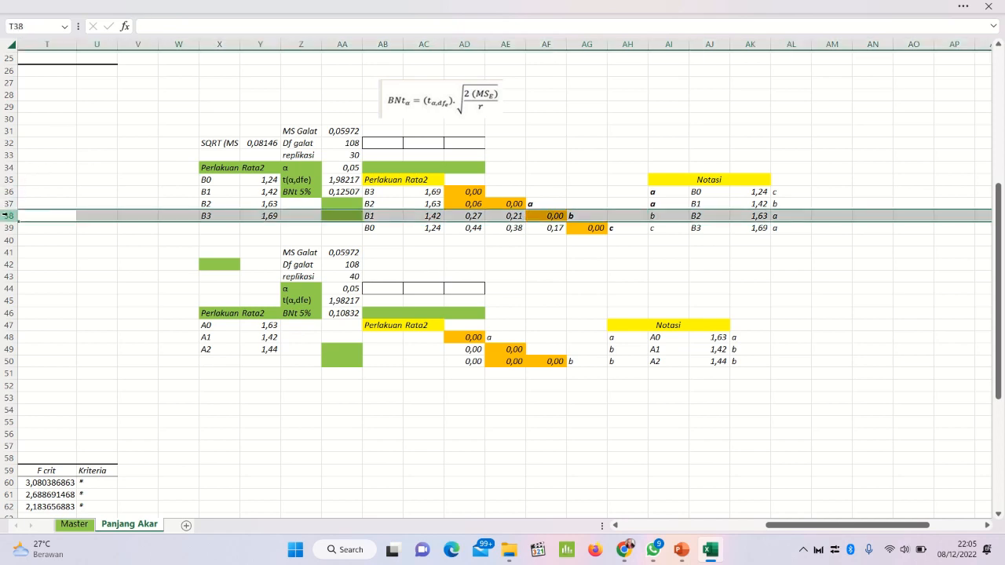
{"action": "left_click", "coordinate": [306, 6]}
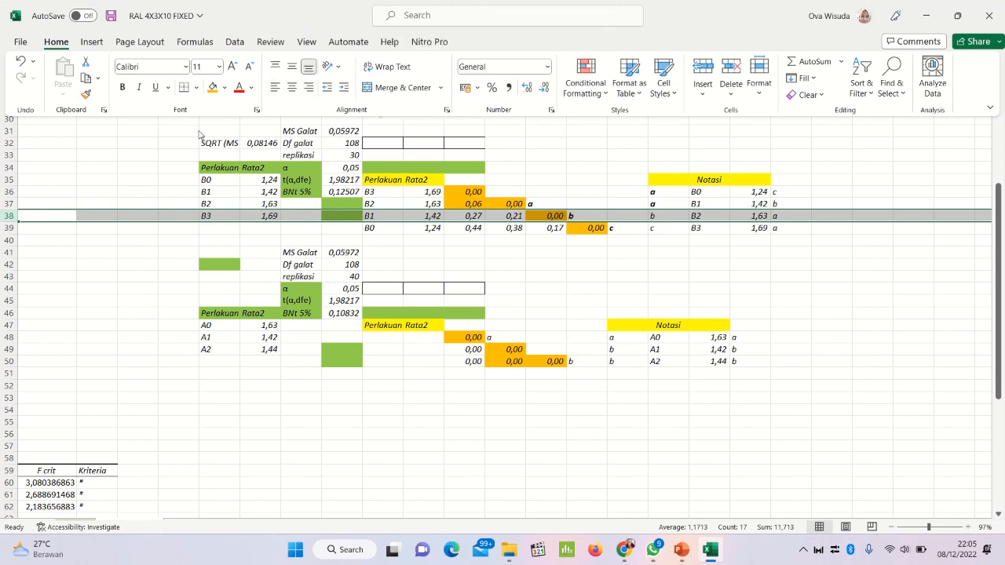
{"action": "left_click", "coordinate": [122, 87]}
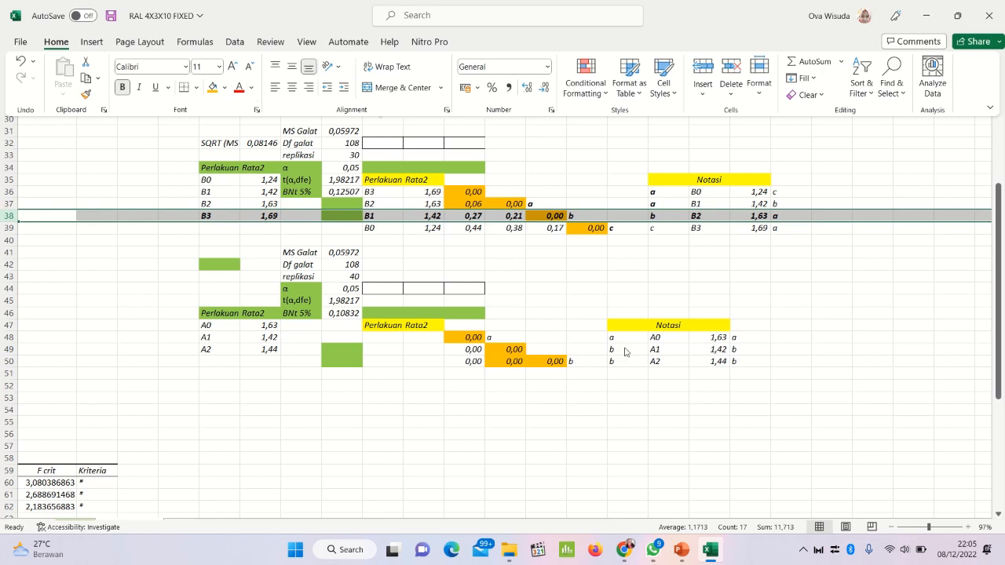
{"action": "key", "text": "ctrl+shift+F1"}
Step: Make the notation letter c in AI39 of the factor B Notasi table bold
{"action": "left_click", "coordinate": [664, 228]}
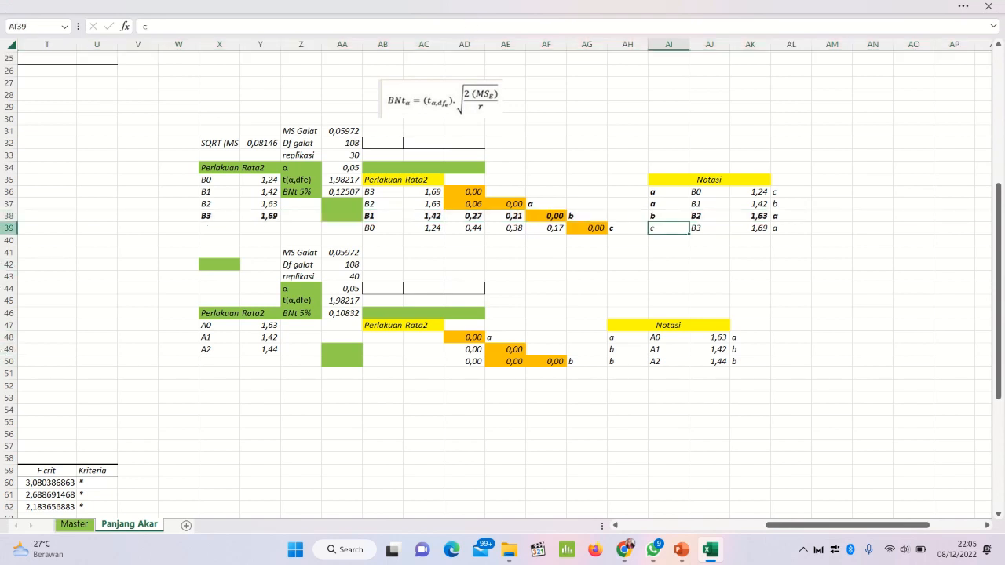
{"action": "left_click", "coordinate": [9, 228]}
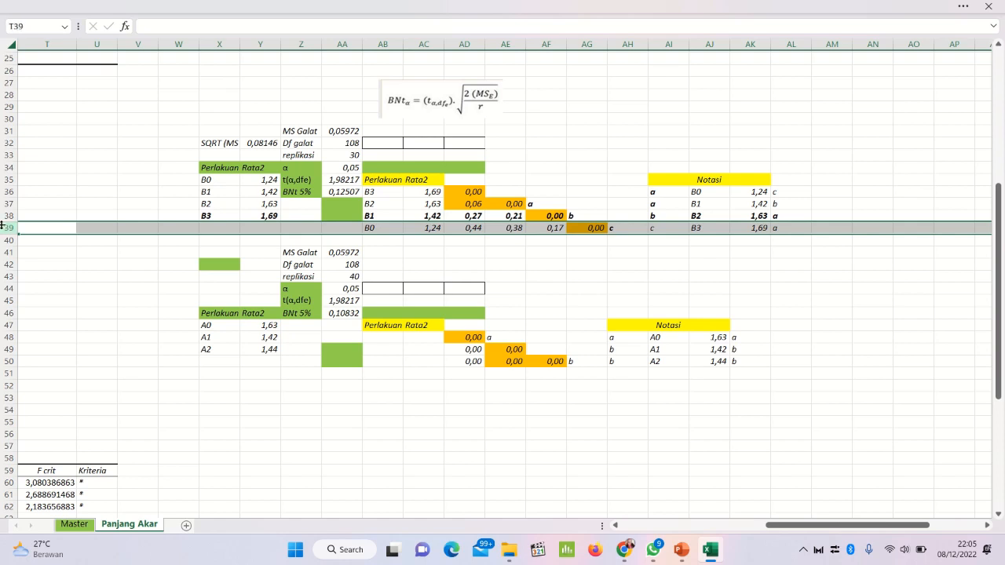
{"action": "left_click", "coordinate": [653, 228]}
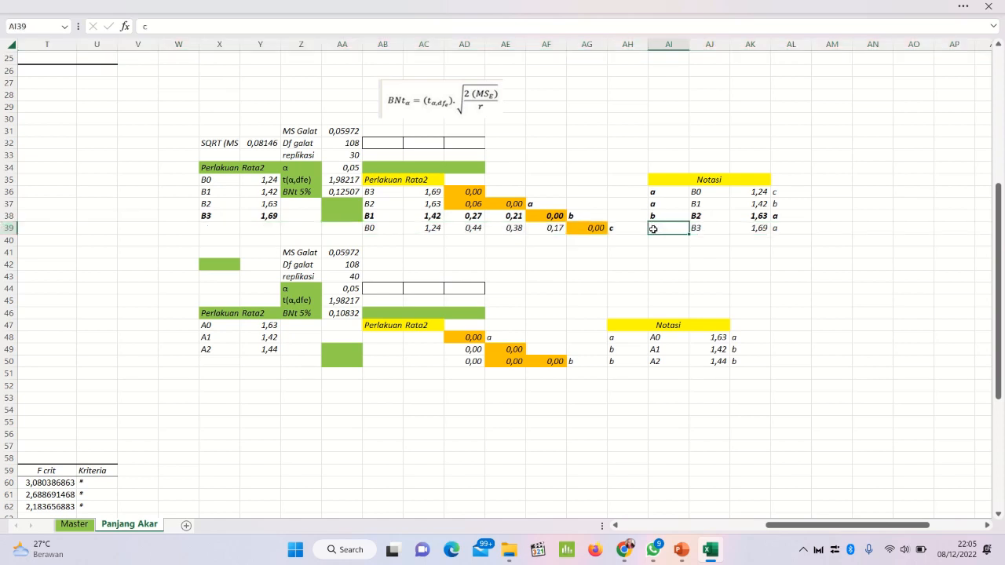
{"action": "mouse_move", "coordinate": [178, 6]}
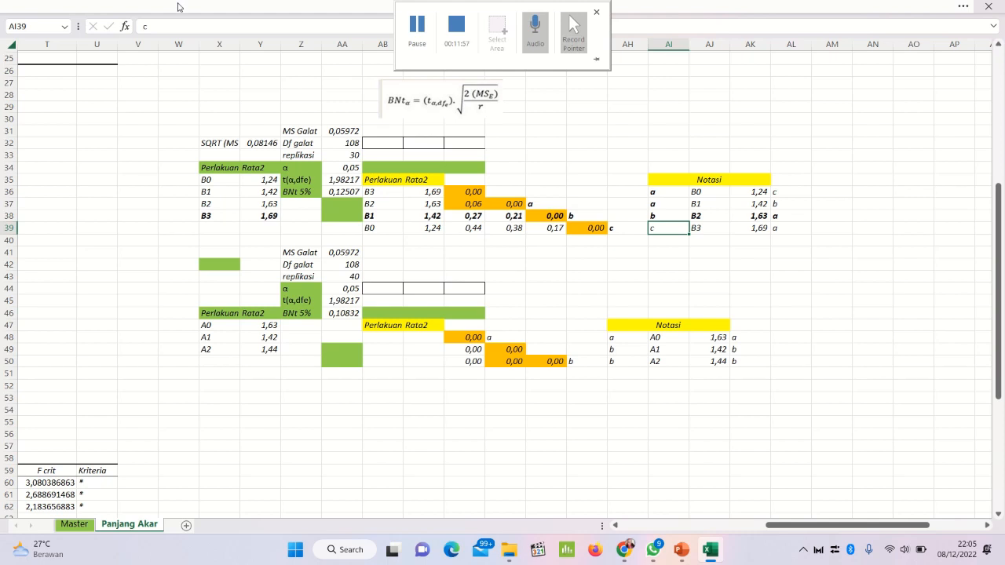
{"action": "key", "text": "ctrl+b"}
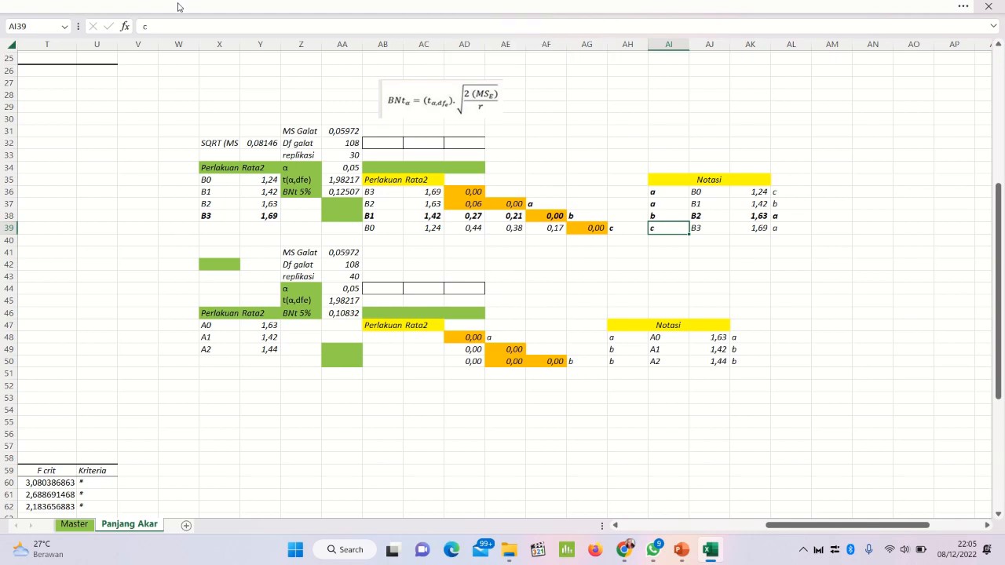
{"action": "key", "text": "Down"}
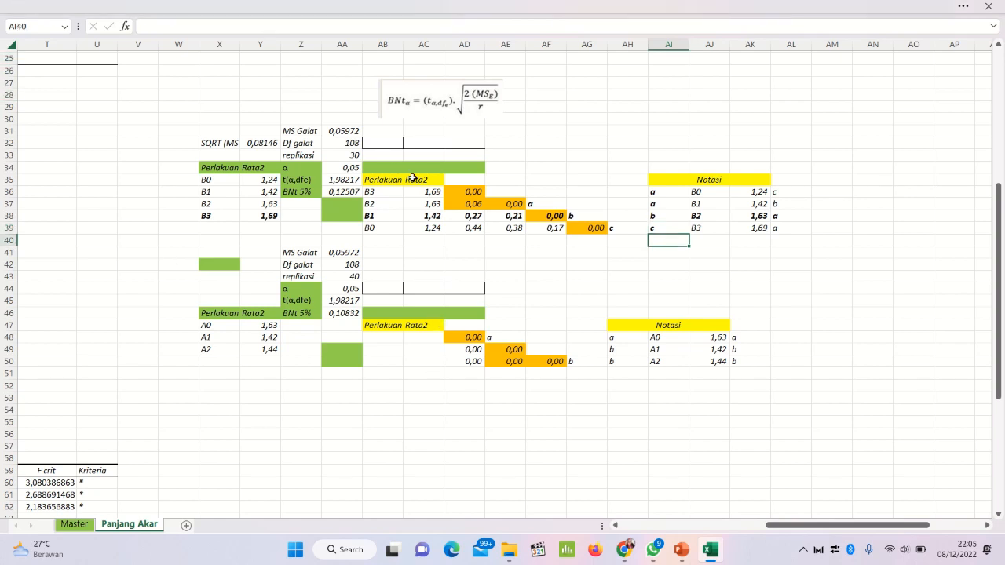
Step: Copy the sorted factor B treatments and means from AB36:AC39 and paste them as values into the Notasi table at AJ36
{"action": "left_click_drag", "start_coordinate": [390, 194], "coordinate": [417, 230]}
{"action": "right_click", "coordinate": [414, 213]}
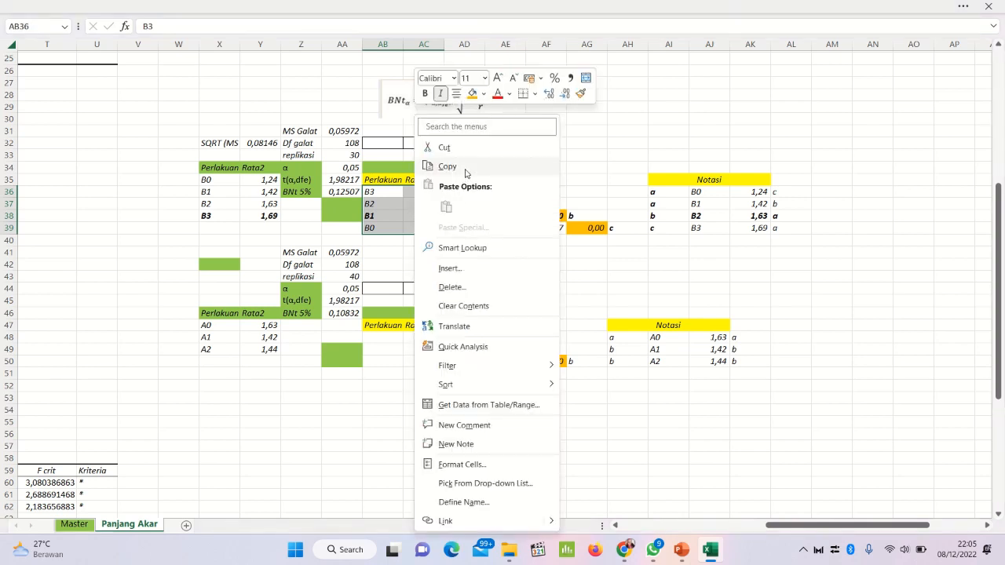
{"action": "left_click", "coordinate": [437, 165]}
{"action": "left_click", "coordinate": [708, 194]}
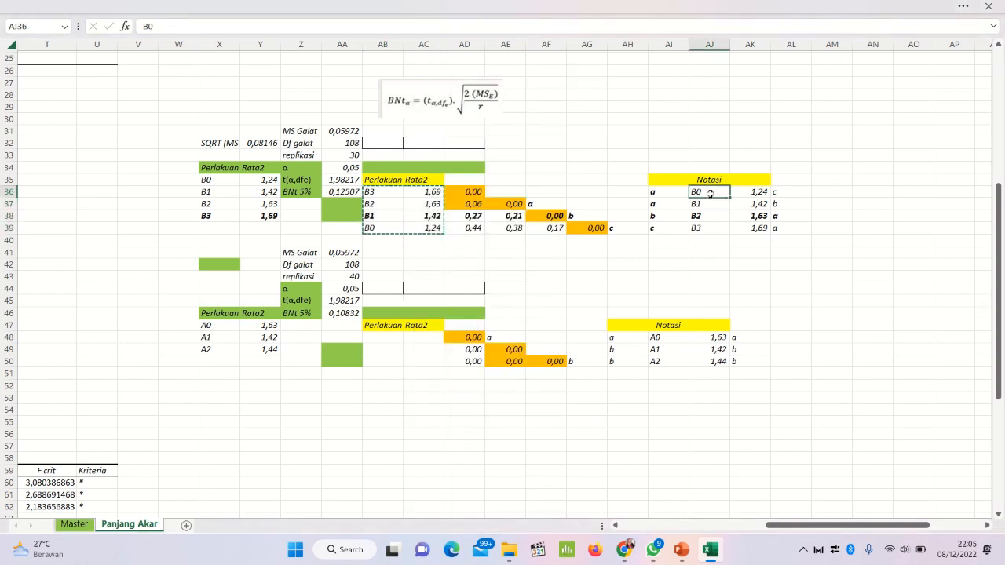
{"action": "right_click", "coordinate": [711, 196]}
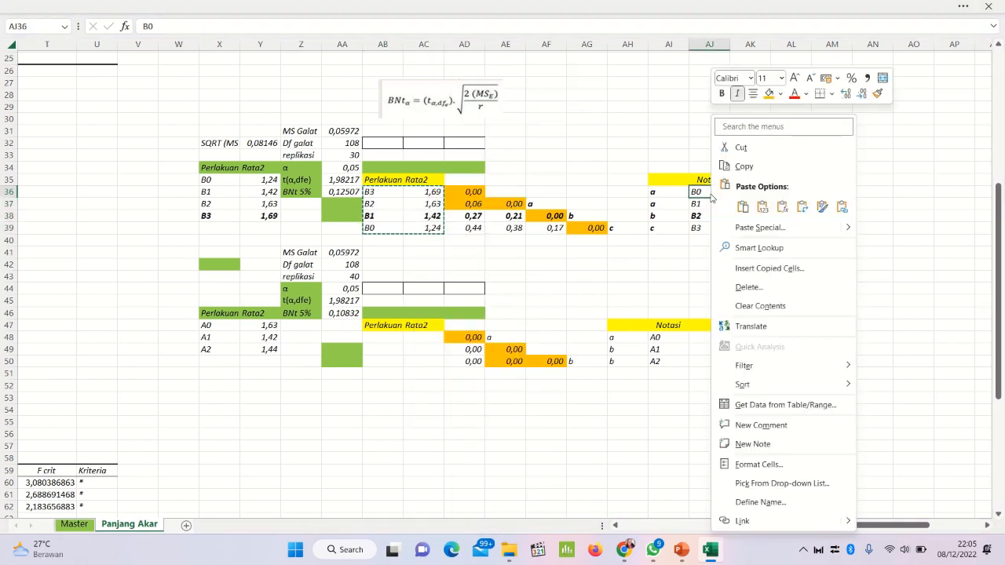
{"action": "left_click", "coordinate": [757, 204]}
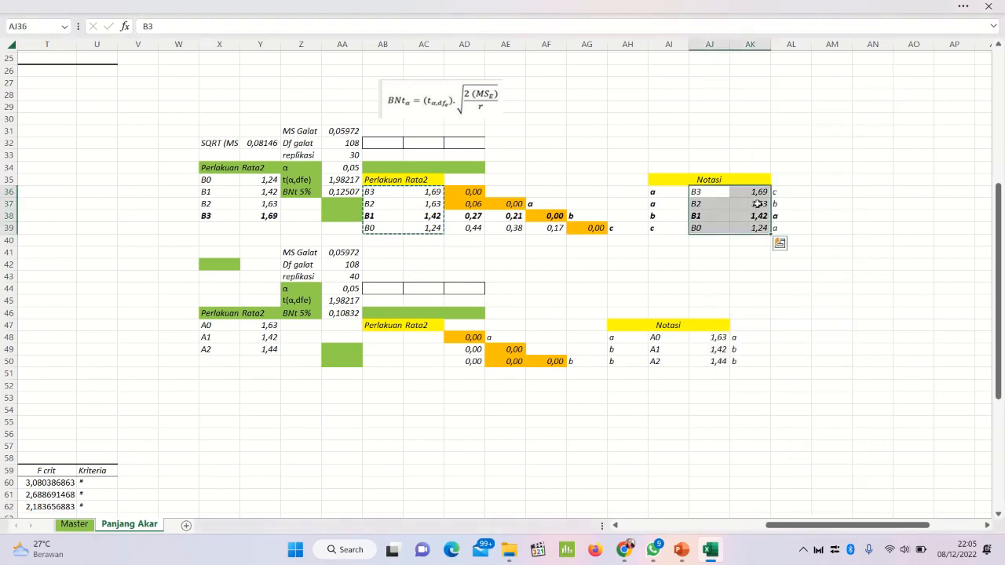
{"action": "left_click", "coordinate": [734, 276]}
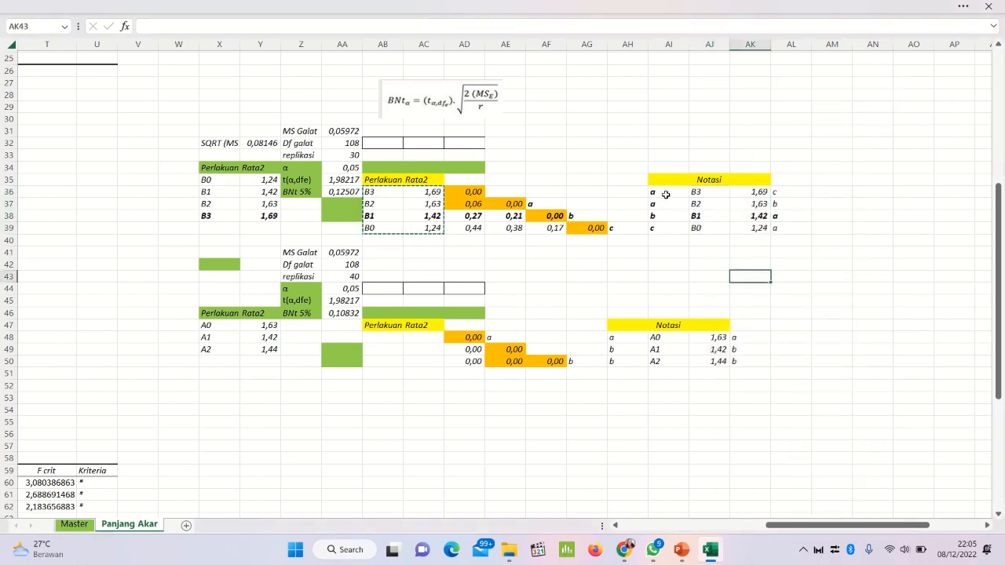
Step: Copy the notation letters from AI36:AI39 and paste them as values beside the factor B means, starting at AL36
{"action": "left_click_drag", "start_coordinate": [664, 193], "coordinate": [664, 222]}
{"action": "right_click", "coordinate": [662, 223]}
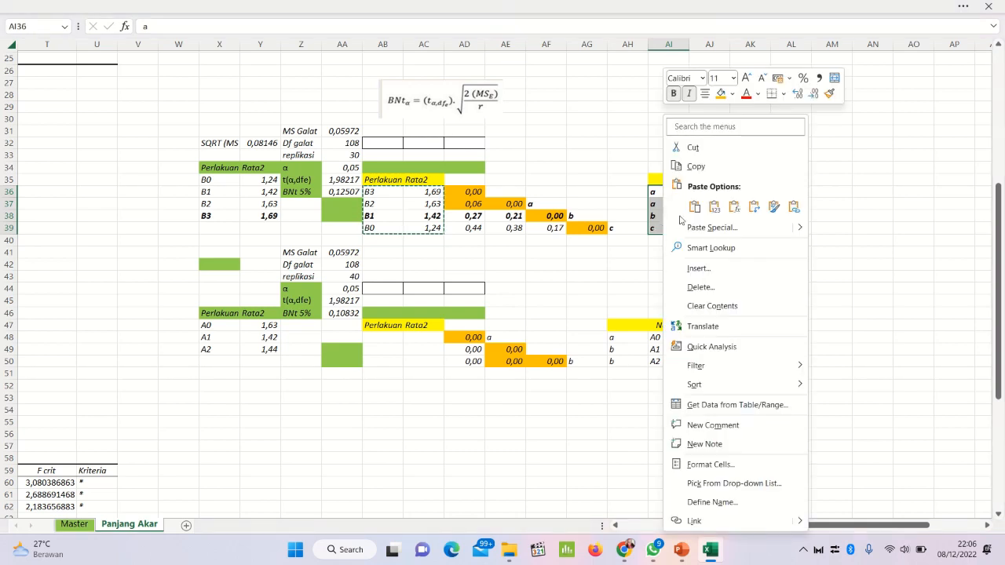
{"action": "left_click", "coordinate": [712, 169]}
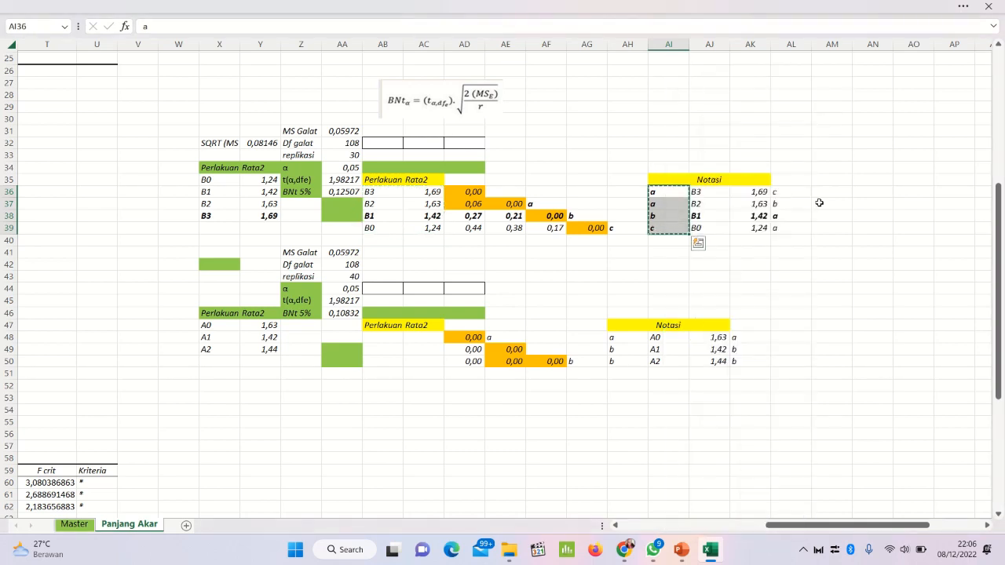
{"action": "left_click", "coordinate": [790, 193]}
{"action": "key", "text": "ctrl+v"}
{"action": "right_click", "coordinate": [790, 195]}
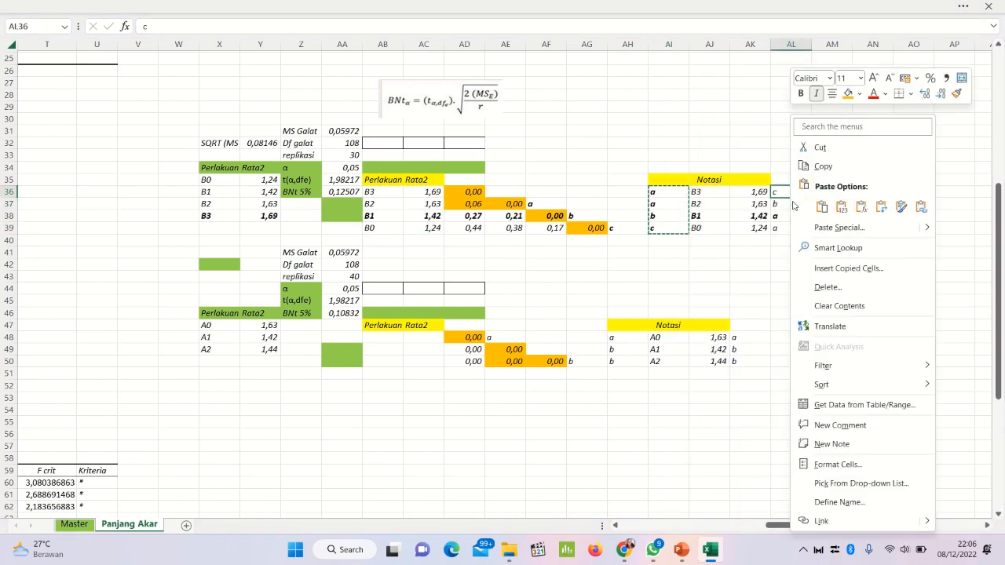
{"action": "left_click", "coordinate": [839, 212]}
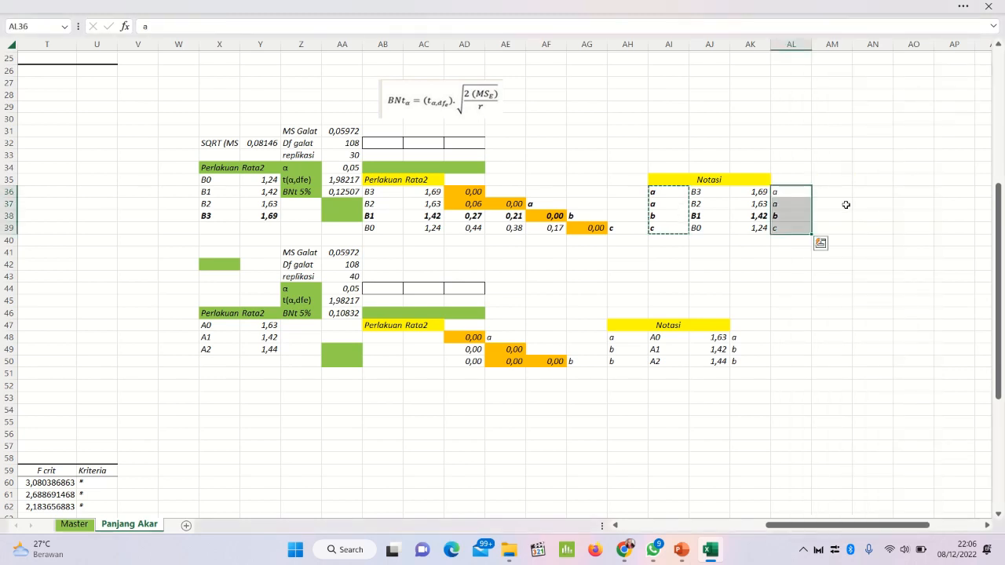
Step: Enter the heading "perlakuan urut" in AM35, beside the factor B Notasi table
{"action": "left_click", "coordinate": [838, 179]}
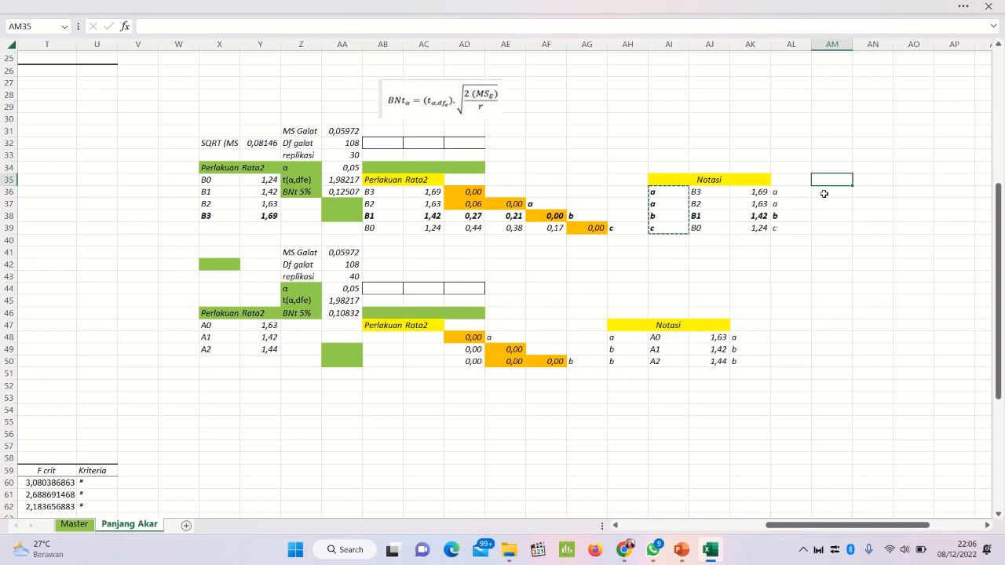
{"action": "type", "text": "per"}
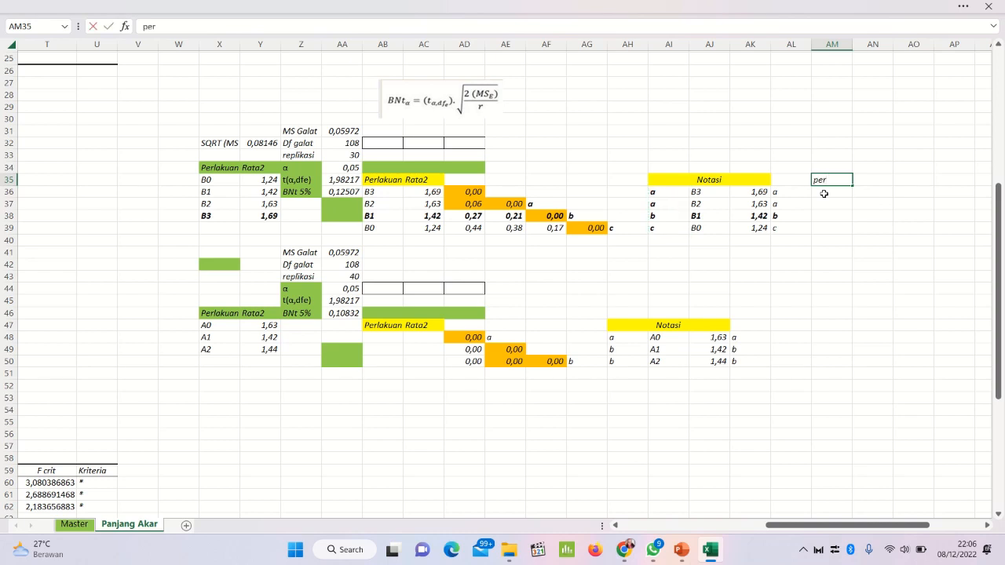
{"action": "type", "text": "lakuan urut"}
{"action": "key", "text": "Return"}
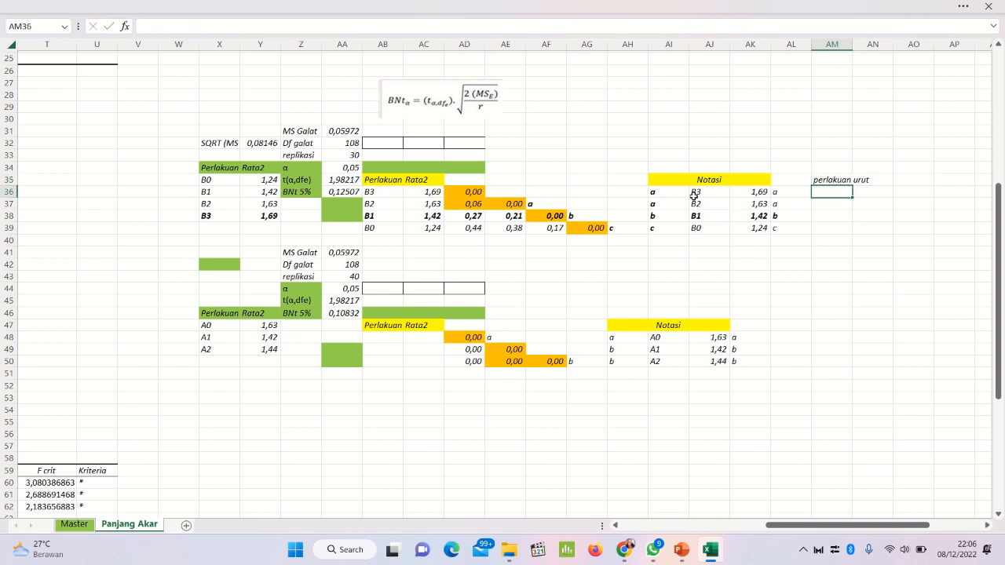
Step: Copy the factor B treatments, means and letters from AJ36:AL39 and paste them as values under perlakuan urut at AM36
{"action": "left_click_drag", "start_coordinate": [693, 193], "coordinate": [774, 228]}
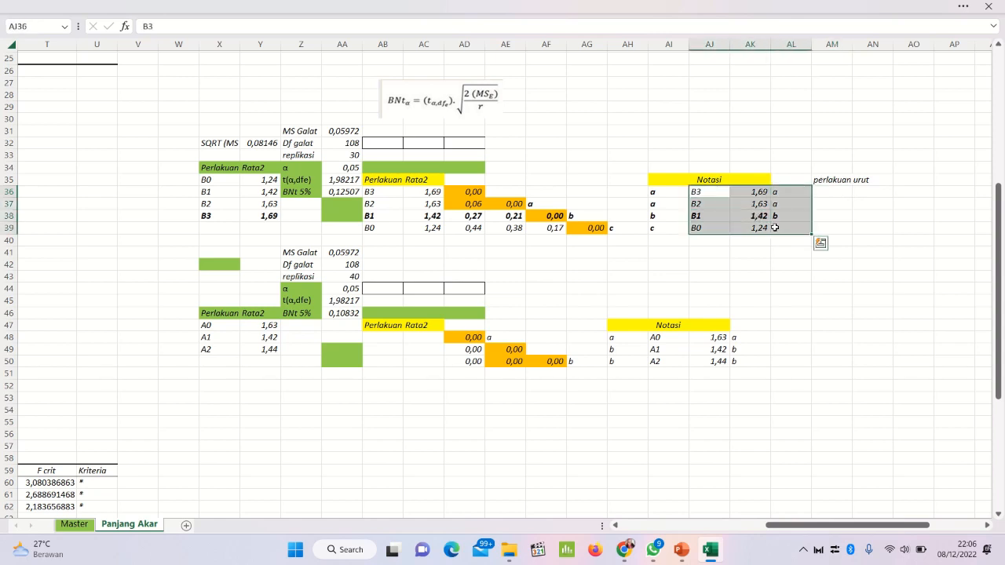
{"action": "right_click", "coordinate": [777, 207]}
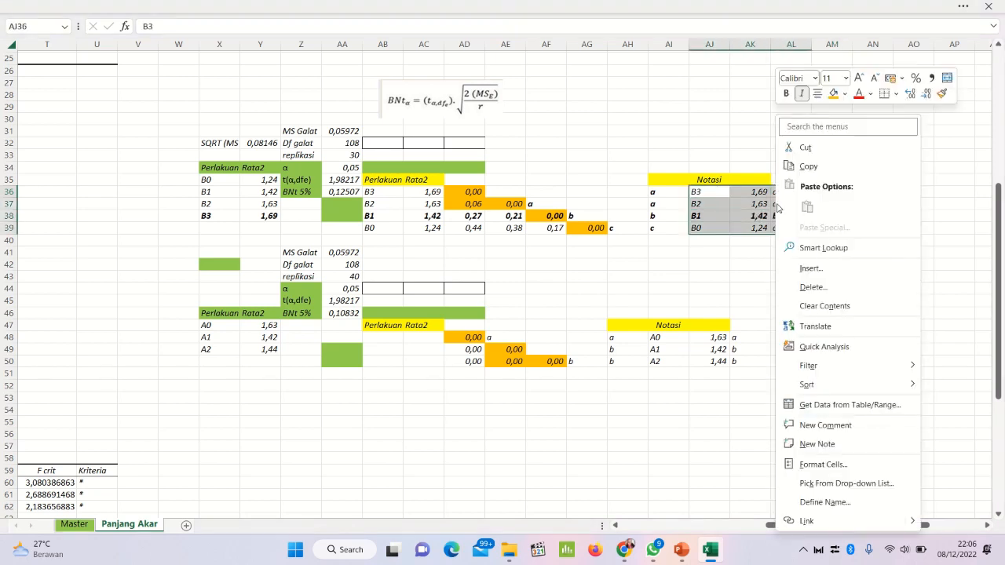
{"action": "left_click", "coordinate": [825, 168]}
{"action": "left_click", "coordinate": [845, 192]}
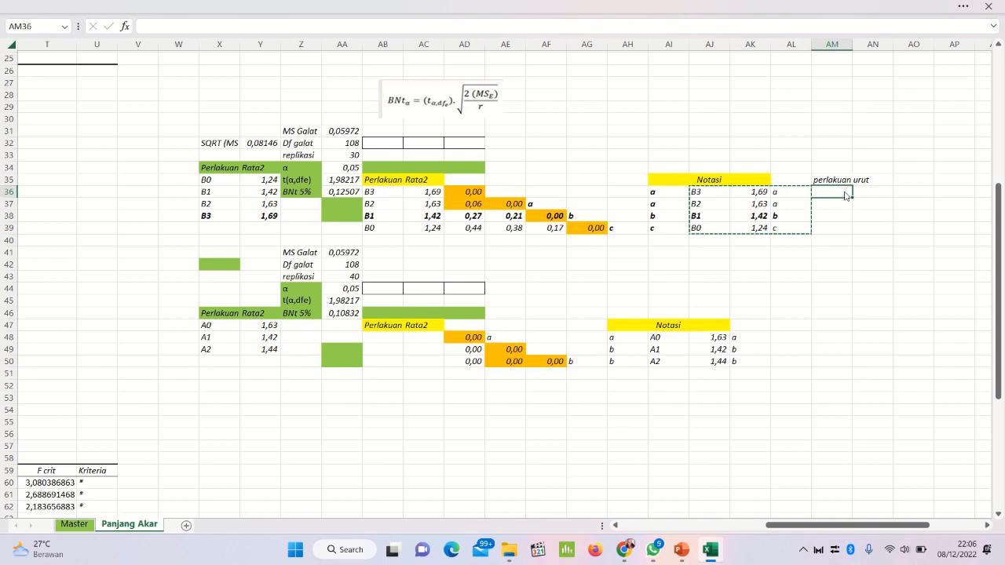
{"action": "right_click", "coordinate": [845, 193]}
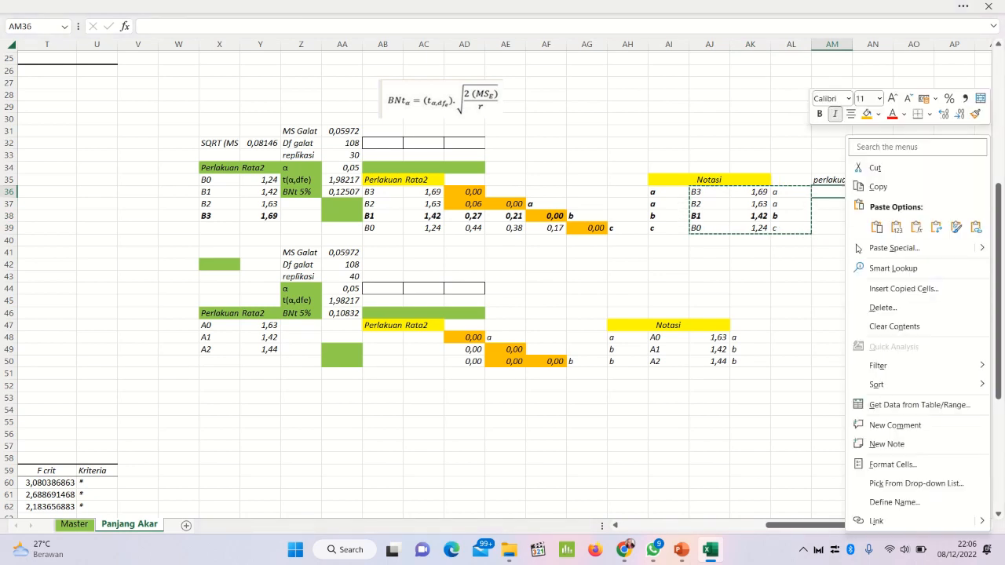
{"action": "left_click", "coordinate": [896, 226]}
Step: Custom sort the perlakuan urut range AM36:AO39 by Column AM on cell values, A to Z
{"action": "right_click", "coordinate": [860, 198]}
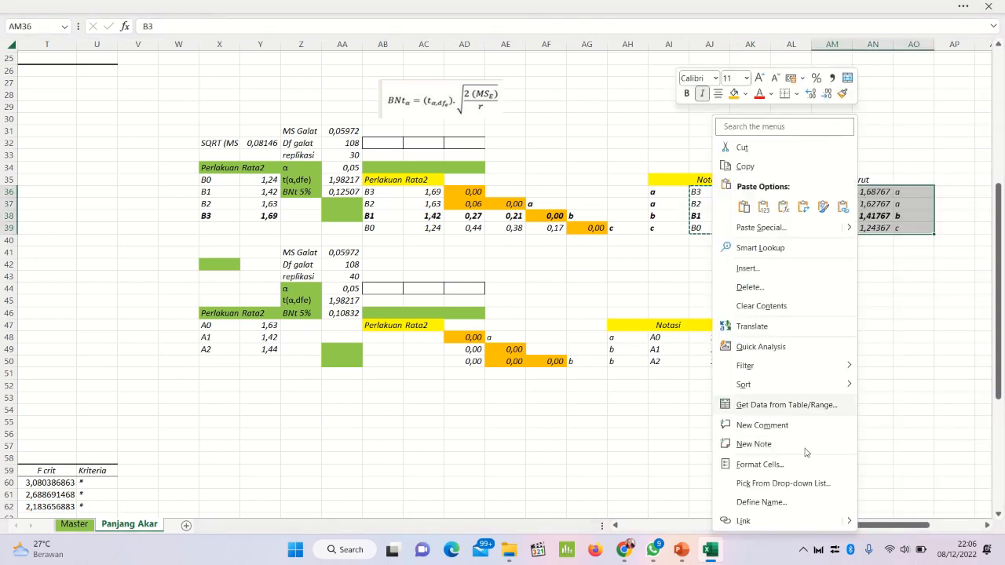
{"action": "mouse_move", "coordinate": [789, 384]}
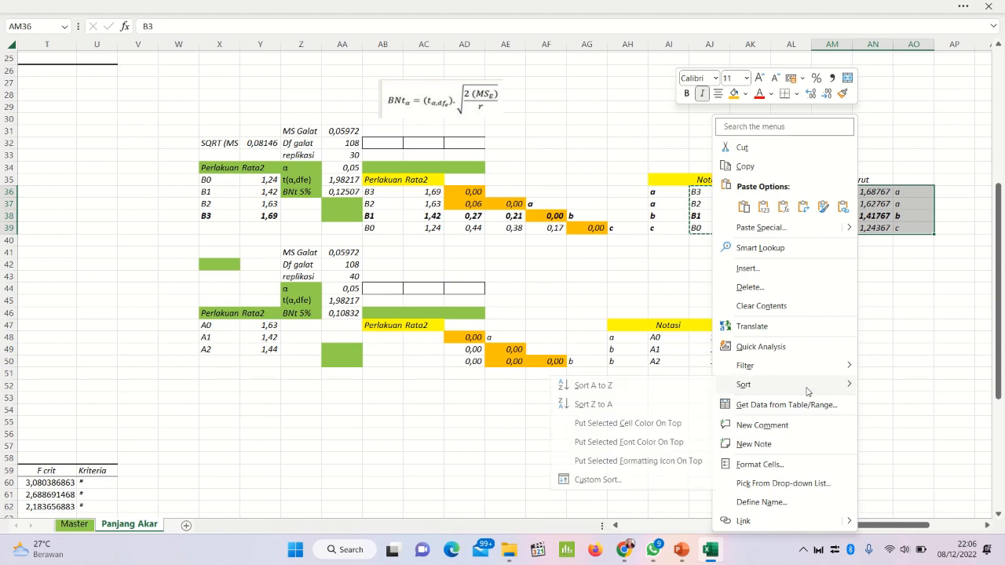
{"action": "left_click", "coordinate": [569, 480]}
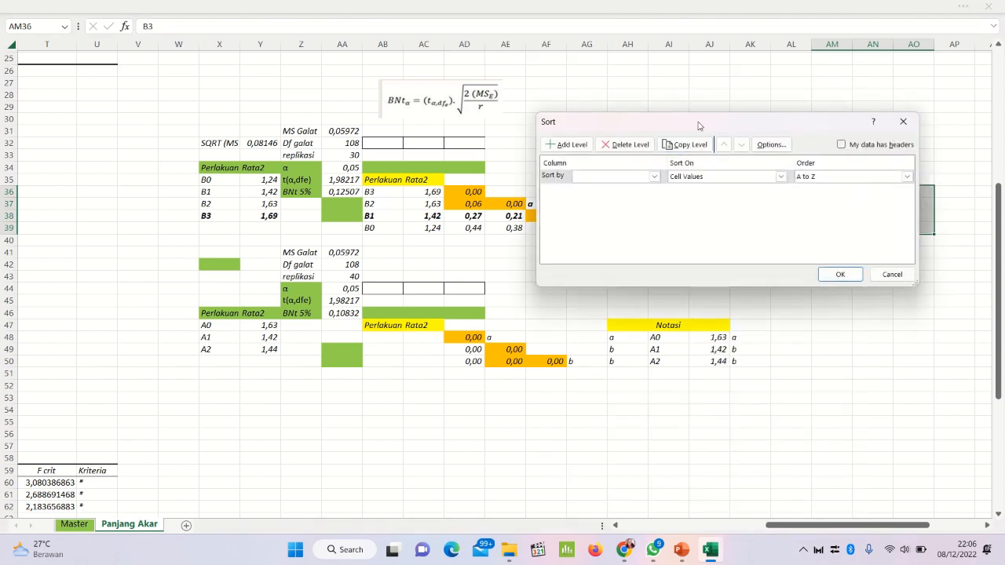
{"action": "left_click_drag", "start_coordinate": [699, 127], "coordinate": [545, 139]}
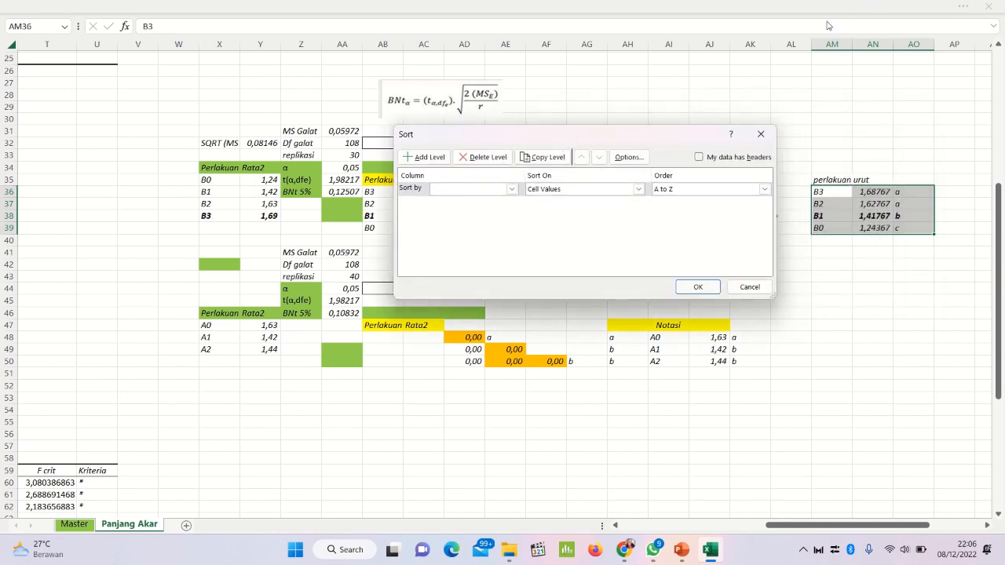
{"action": "left_click", "coordinate": [458, 191]}
{"action": "left_click", "coordinate": [448, 203]}
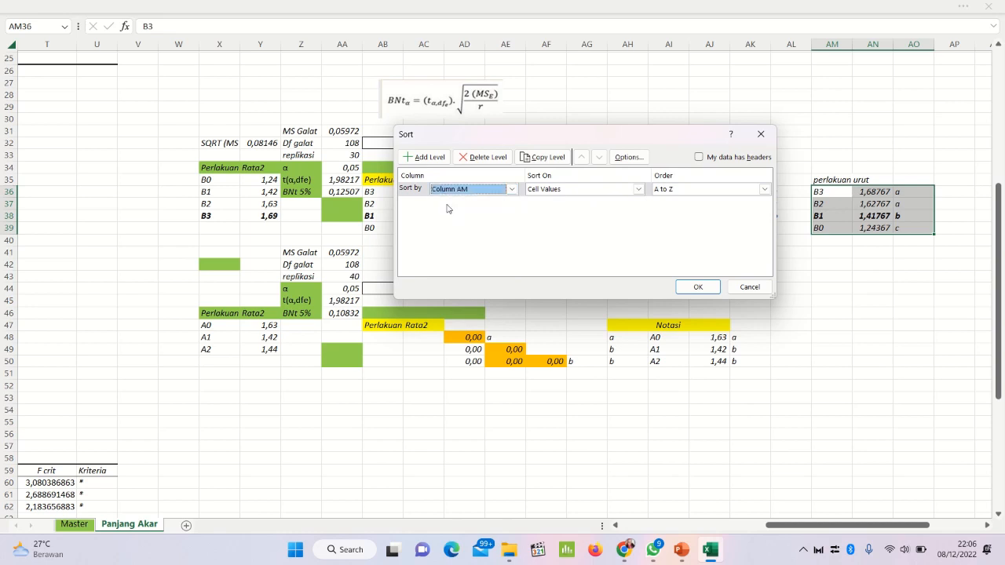
{"action": "left_click", "coordinate": [698, 287]}
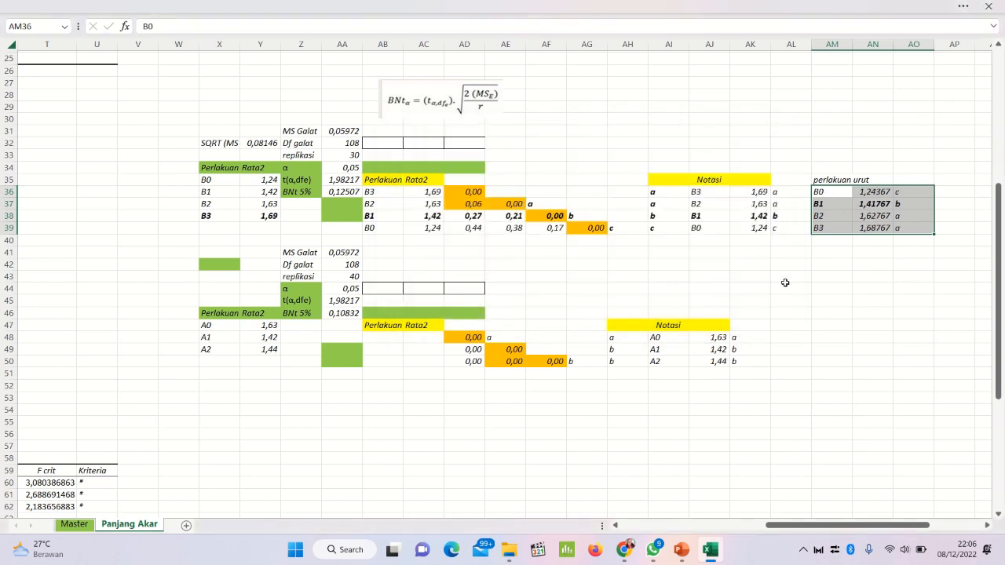
{"action": "left_click", "coordinate": [826, 279]}
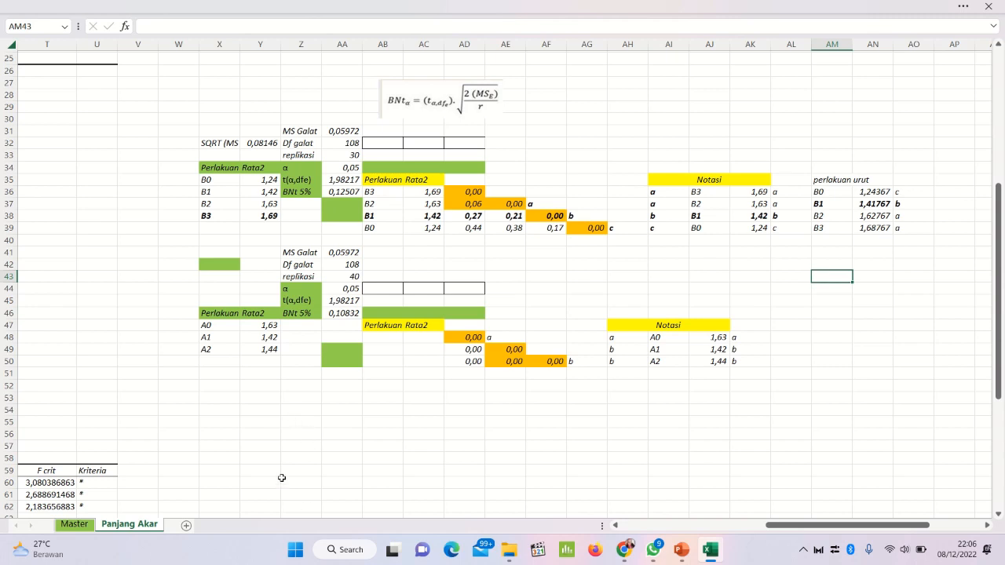
Step: Copy the factor A treatments and means from X47:Y49 and paste them as values into the comparison table at AB48
{"action": "scroll", "coordinate": [309, 413], "scroll_direction": "down", "scroll_amount": 1}
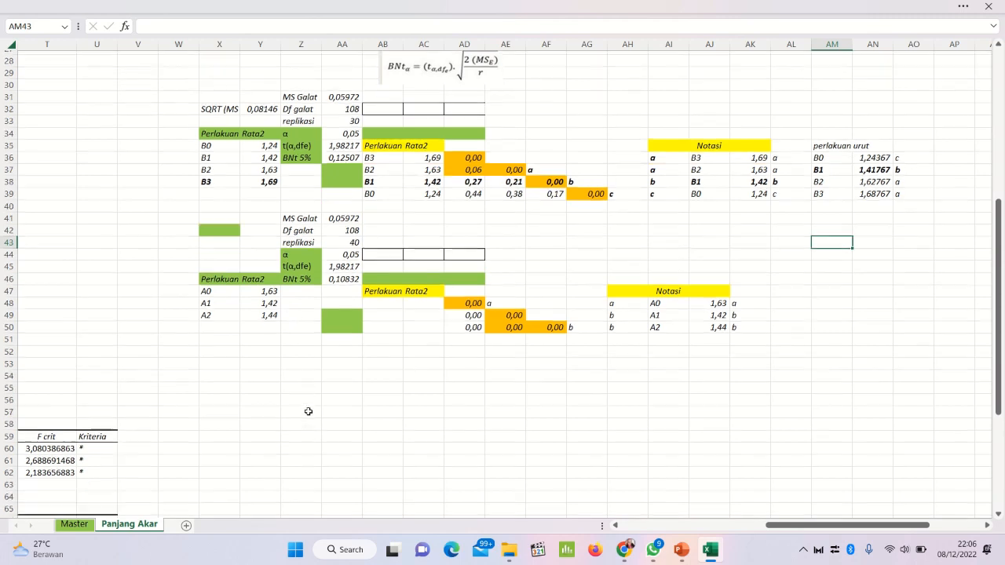
{"action": "scroll", "coordinate": [308, 409], "scroll_direction": "up", "scroll_amount": 1}
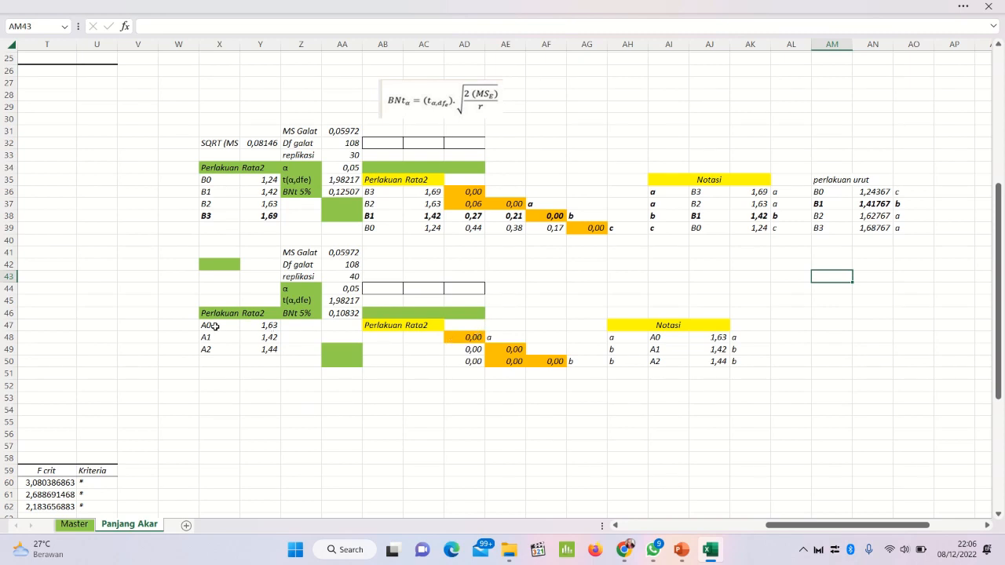
{"action": "left_click_drag", "start_coordinate": [213, 325], "coordinate": [268, 346]}
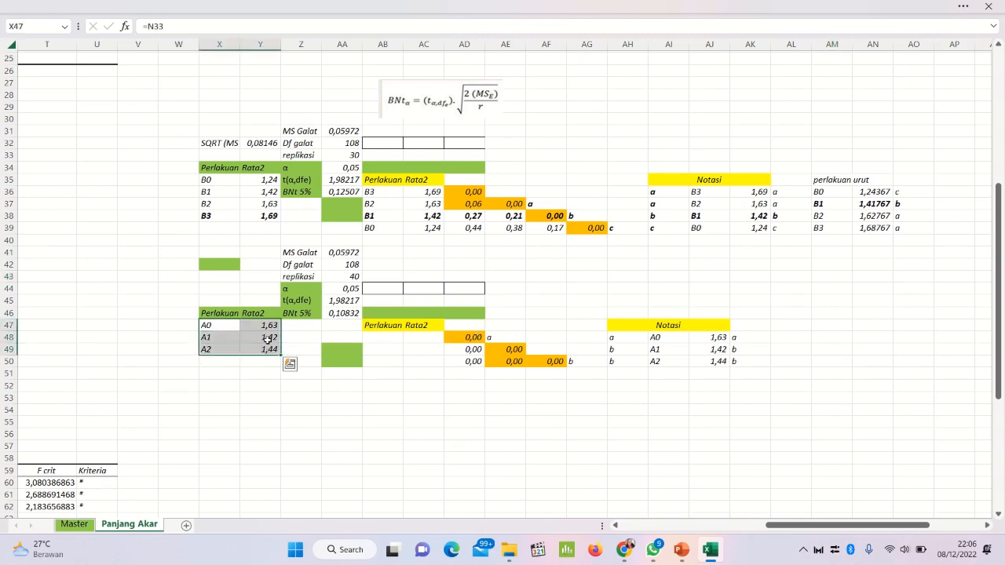
{"action": "right_click", "coordinate": [268, 338]}
{"action": "left_click", "coordinate": [308, 187]}
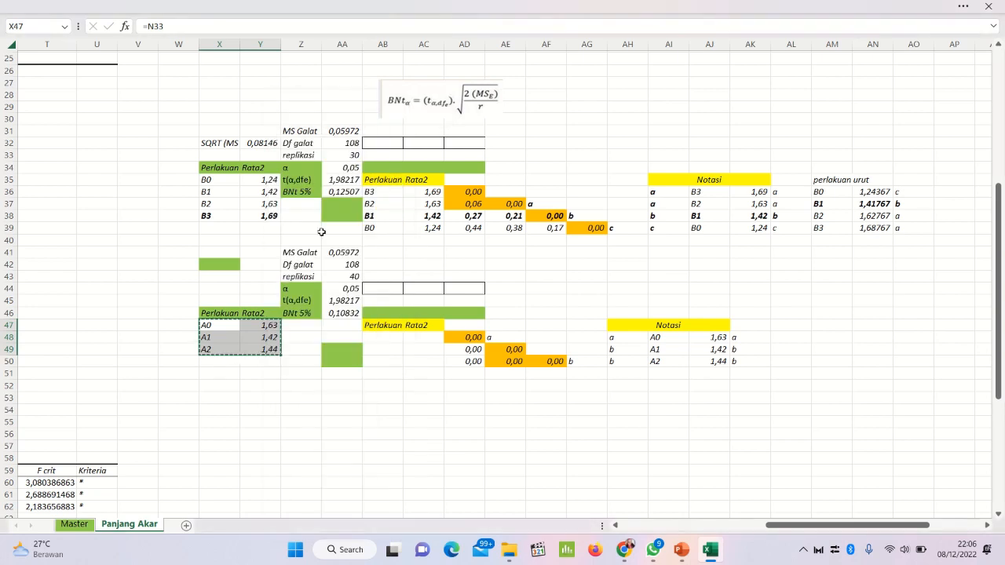
{"action": "right_click", "coordinate": [379, 339]}
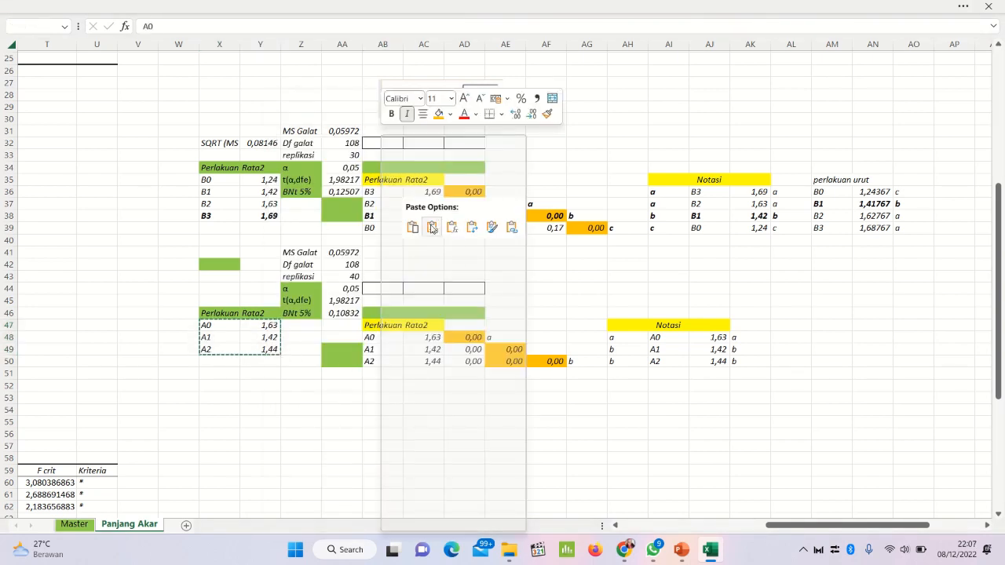
{"action": "left_click", "coordinate": [431, 228]}
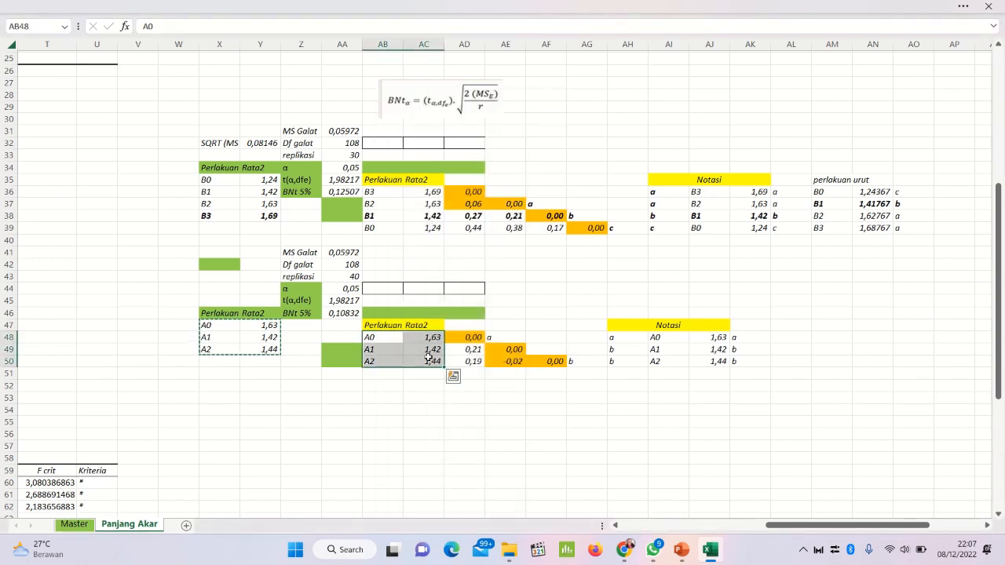
Step: Custom sort the factor A range AB48:AC50 by Column AC on cell values, Largest to Smallest
{"action": "right_click", "coordinate": [383, 337]}
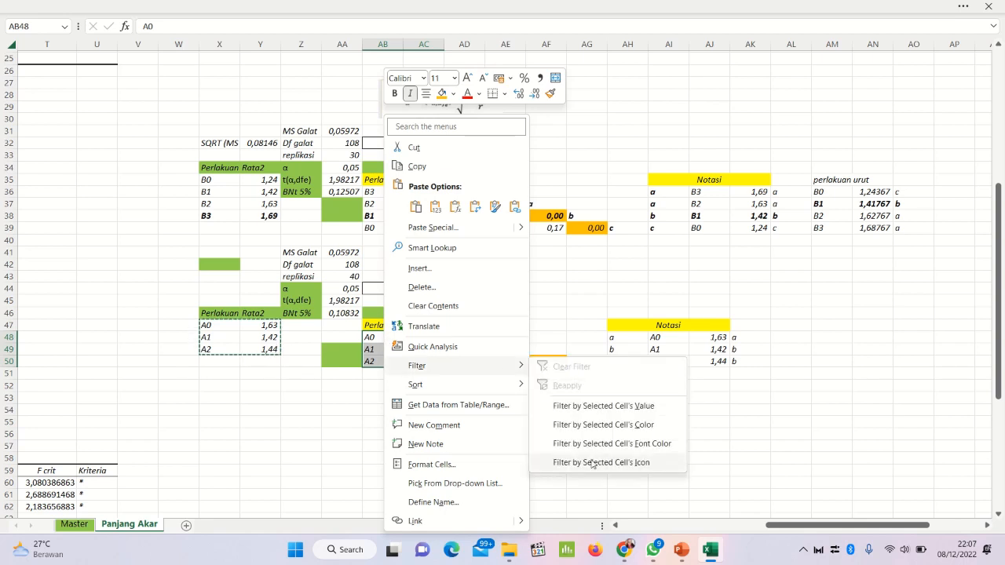
{"action": "mouse_move", "coordinate": [512, 387]}
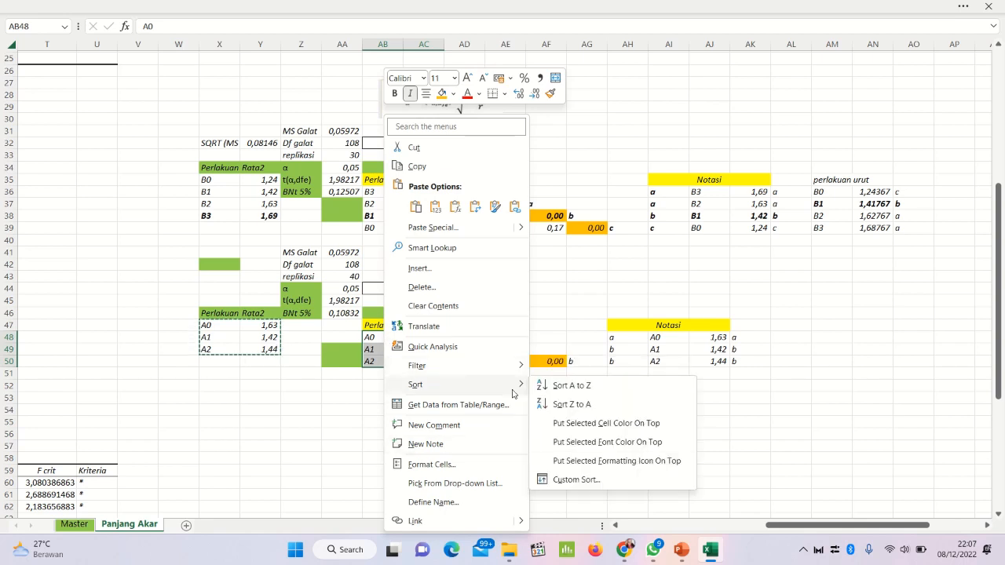
{"action": "left_click", "coordinate": [562, 479]}
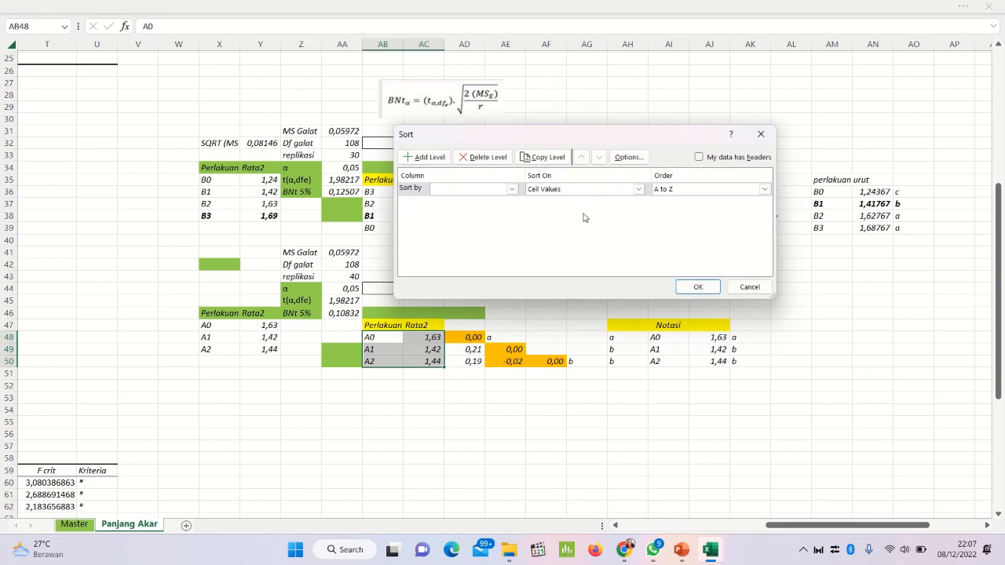
{"action": "left_click", "coordinate": [517, 191]}
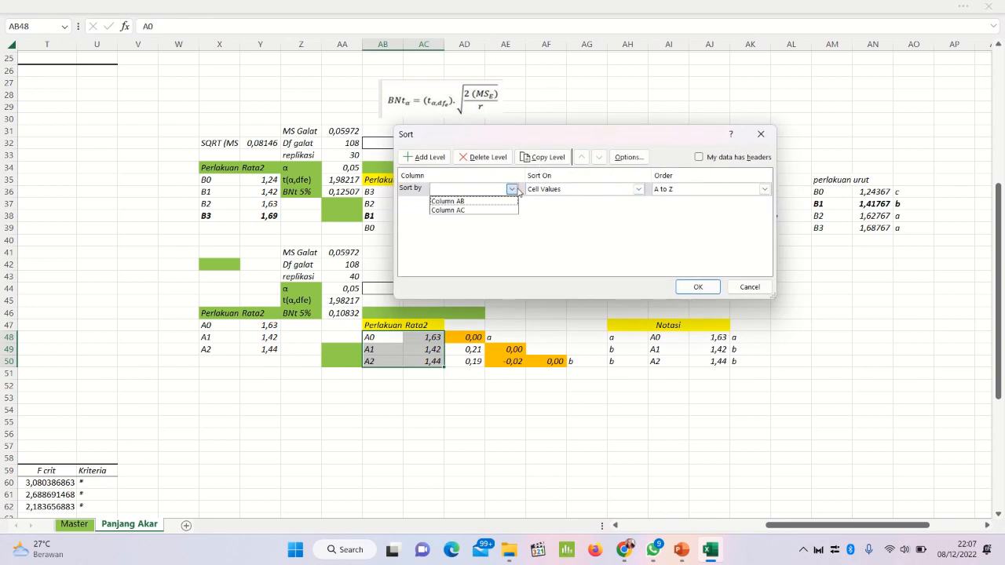
{"action": "left_click", "coordinate": [559, 136]}
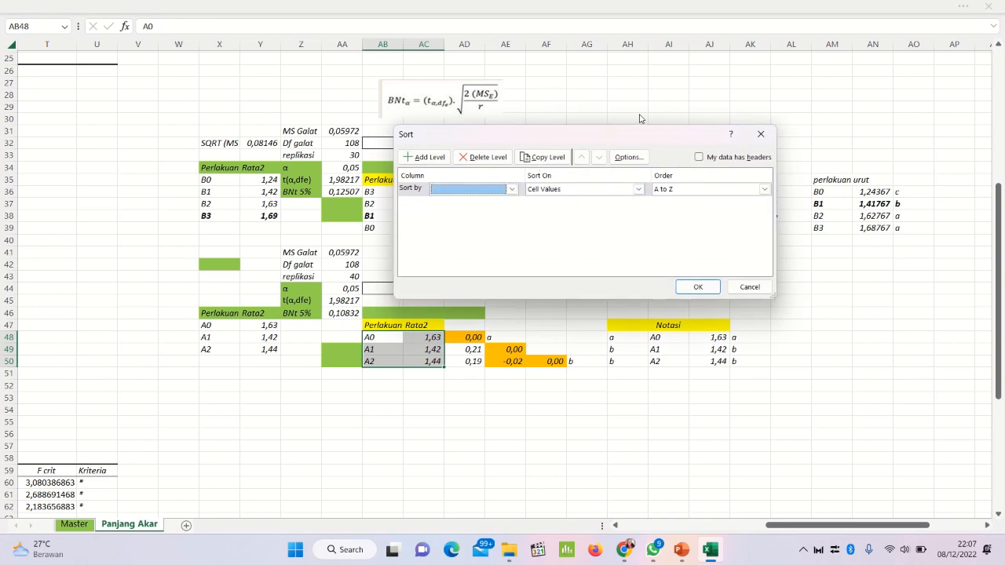
{"action": "left_click_drag", "start_coordinate": [593, 138], "coordinate": [699, 152]}
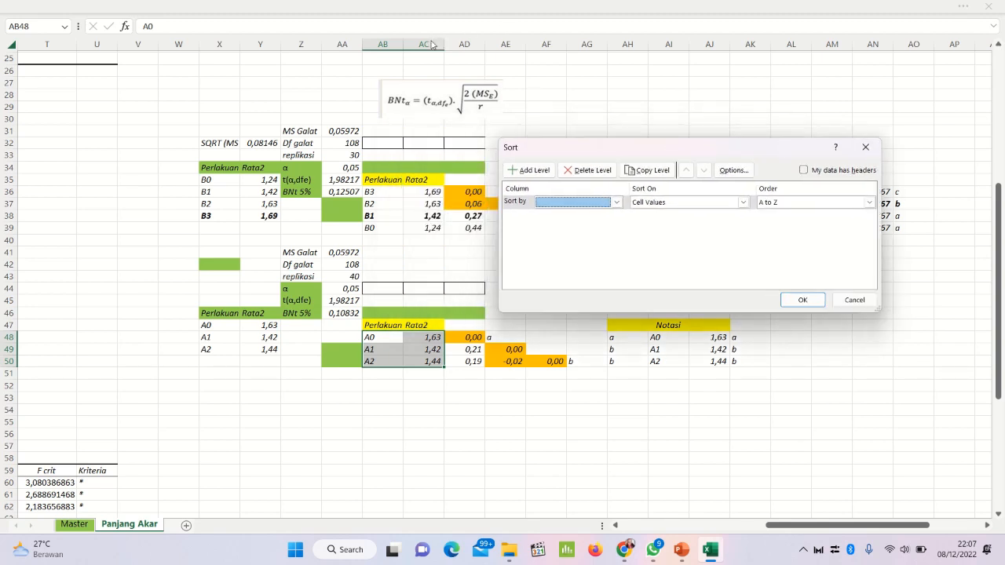
{"action": "left_click", "coordinate": [617, 203]}
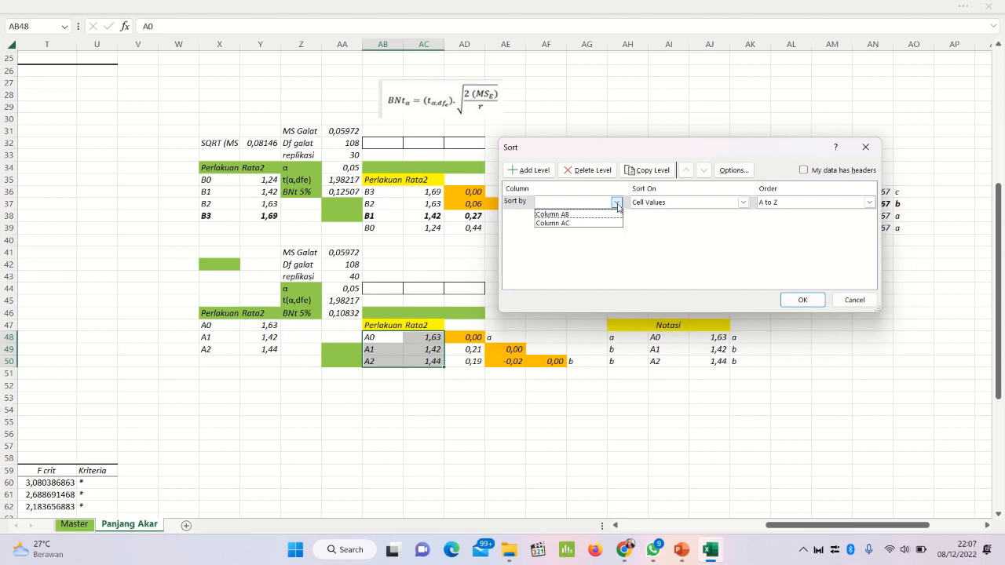
{"action": "left_click", "coordinate": [579, 223]}
{"action": "left_click", "coordinate": [842, 203]}
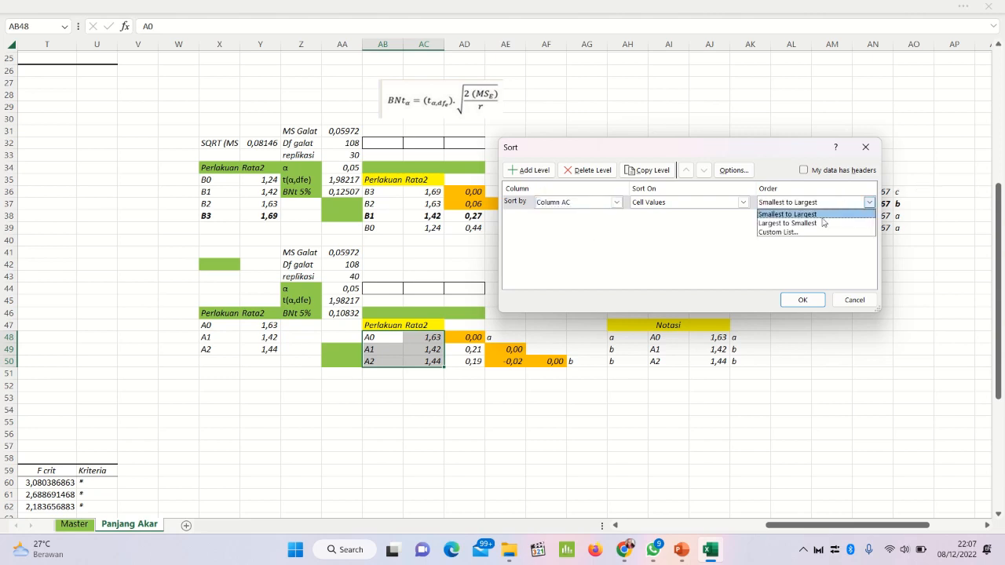
{"action": "left_click", "coordinate": [819, 223]}
{"action": "left_click", "coordinate": [801, 300]}
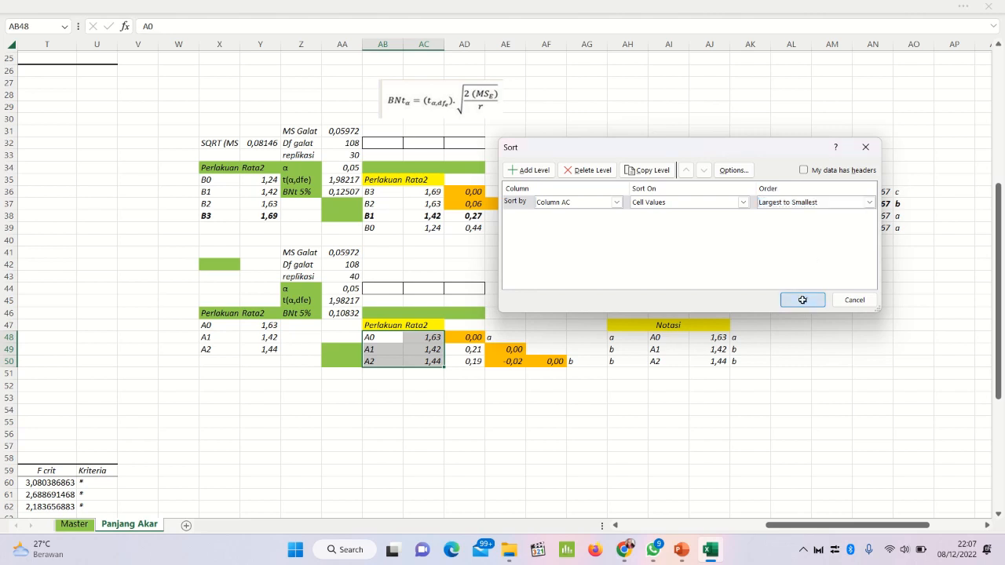
{"action": "left_click", "coordinate": [500, 397]}
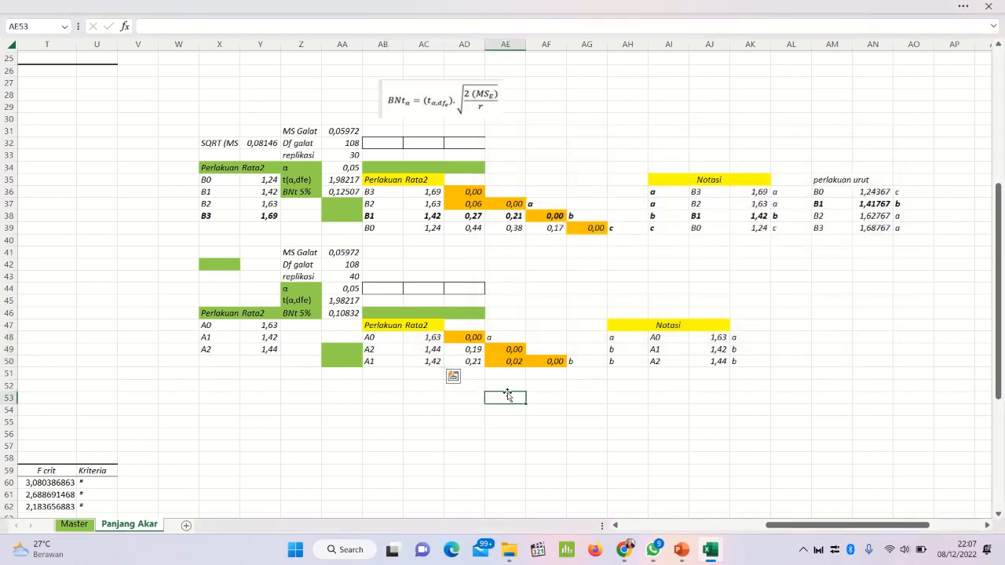
Step: Bold the BNt 5% values in AA46 for factor A and AA36 for factor B
{"action": "left_click", "coordinate": [471, 349]}
{"action": "left_click", "coordinate": [499, 363]}
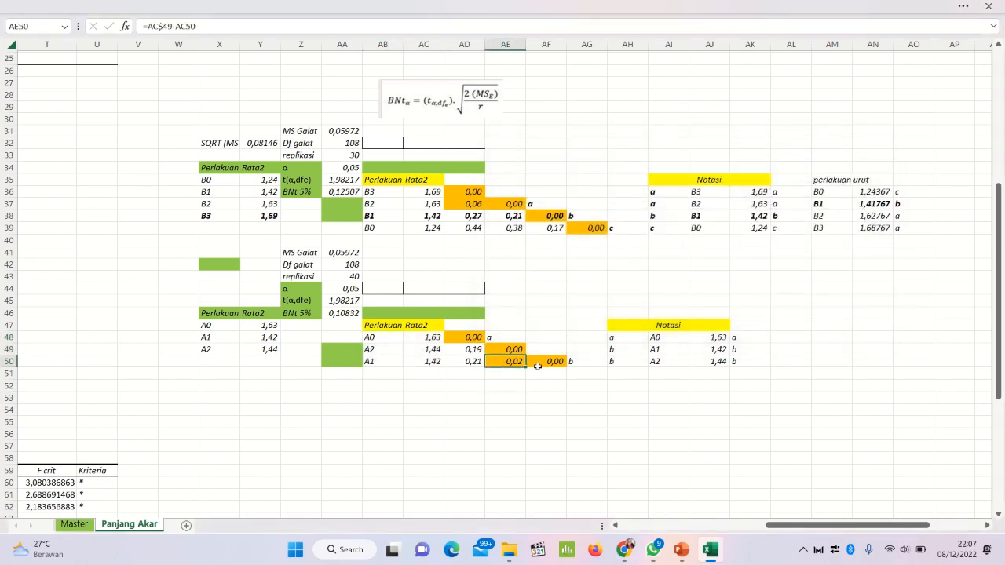
{"action": "left_click", "coordinate": [539, 363]}
{"action": "left_click", "coordinate": [462, 335]}
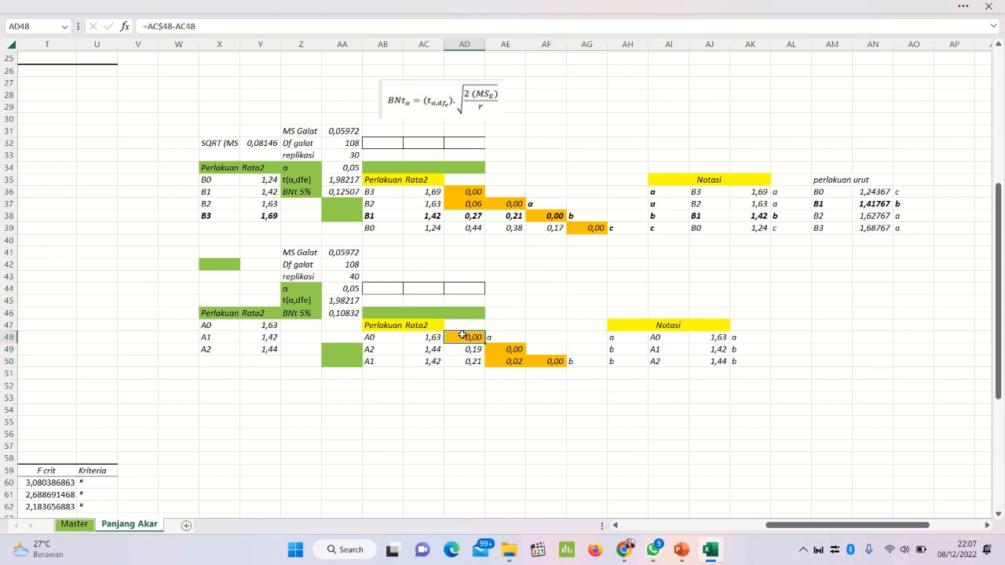
{"action": "left_click", "coordinate": [347, 311]}
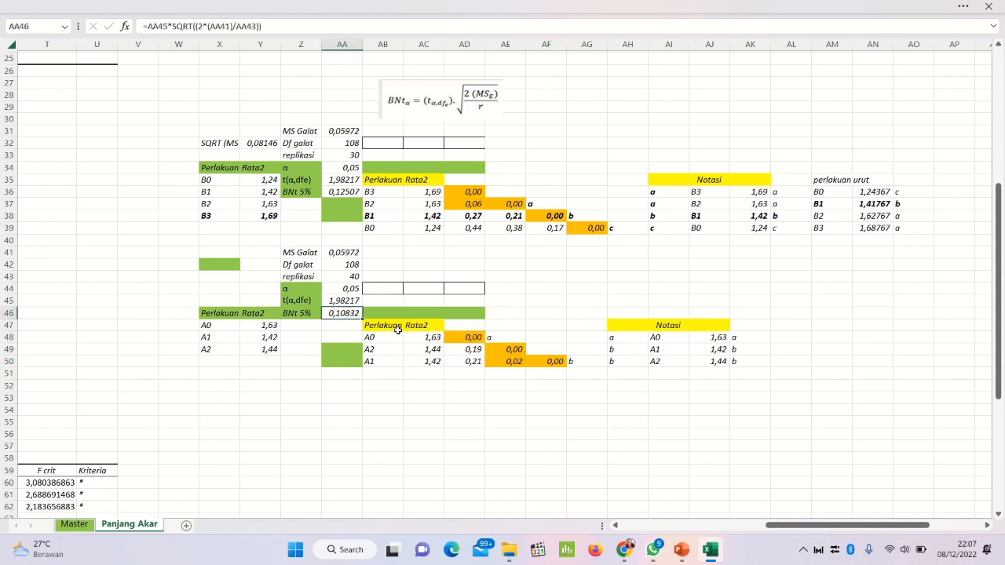
{"action": "key", "text": "ctrl+b"}
{"action": "left_click", "coordinate": [341, 191]}
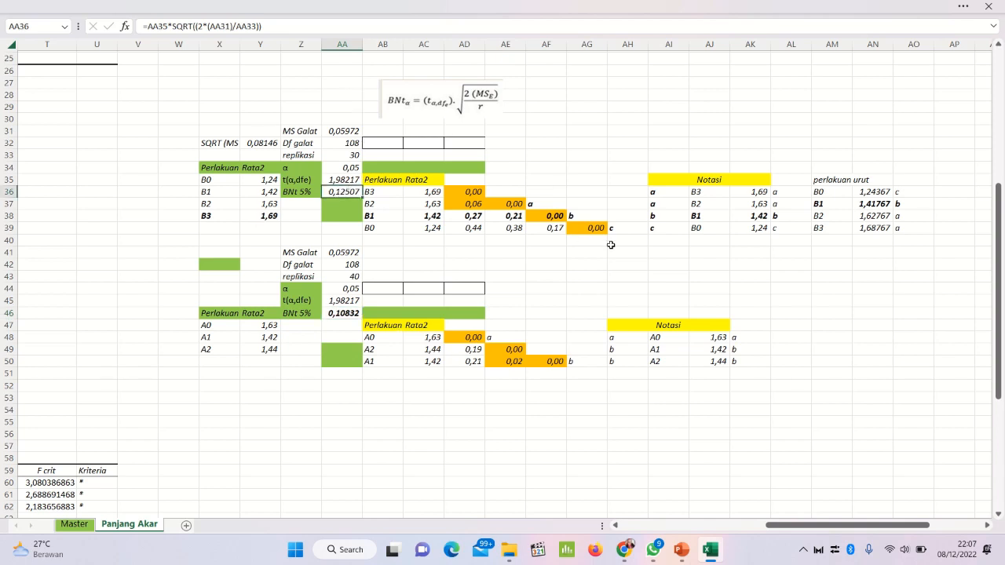
{"action": "key", "text": "ctrl+b"}
Step: Check the factor A mean differences in AD48 and AD49 against BNt 5% and bold the notation letter a in AE48
{"action": "left_click", "coordinate": [476, 336]}
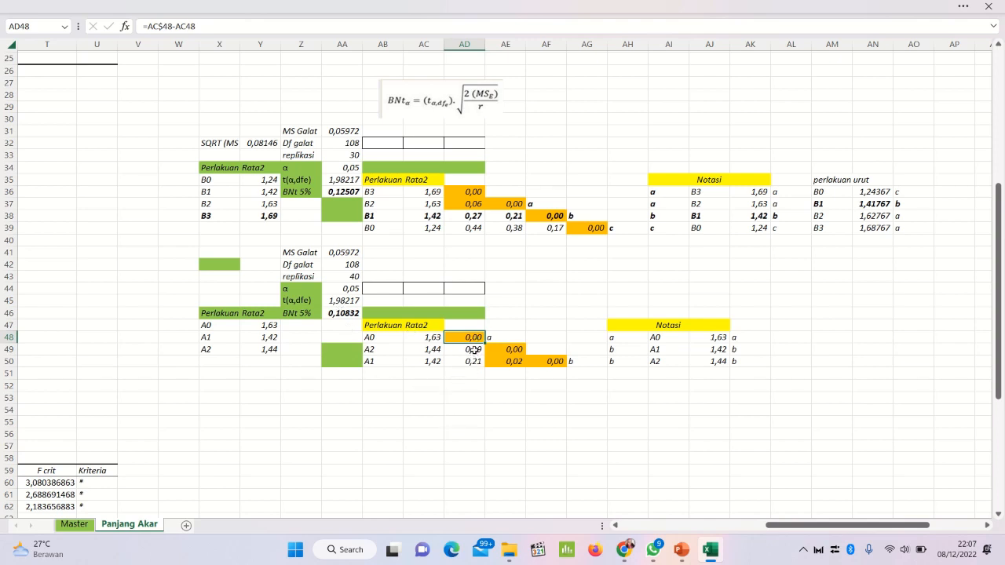
{"action": "left_click", "coordinate": [473, 350]}
{"action": "left_click", "coordinate": [471, 340]}
{"action": "left_click", "coordinate": [474, 351]}
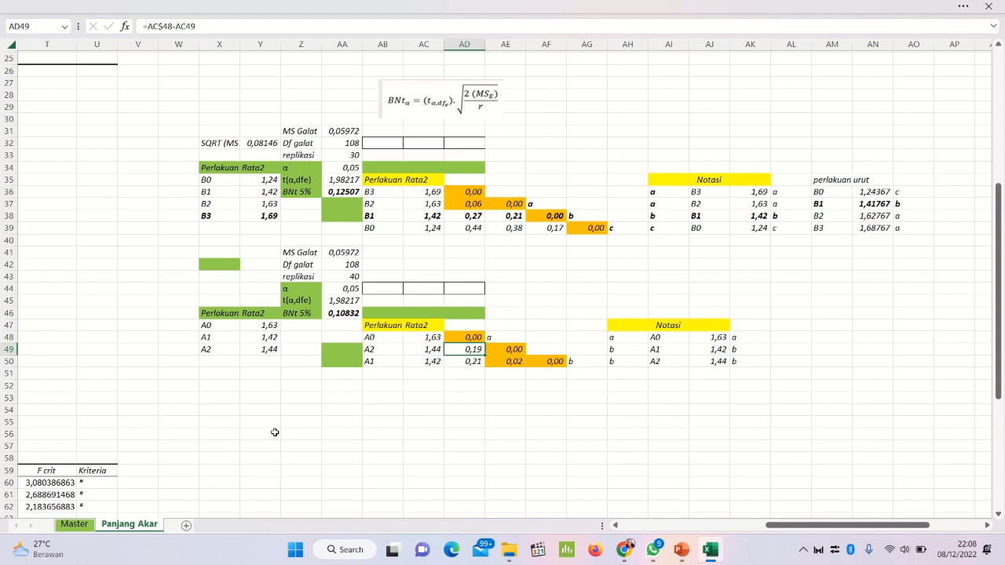
{"action": "mouse_move", "coordinate": [179, 4]}
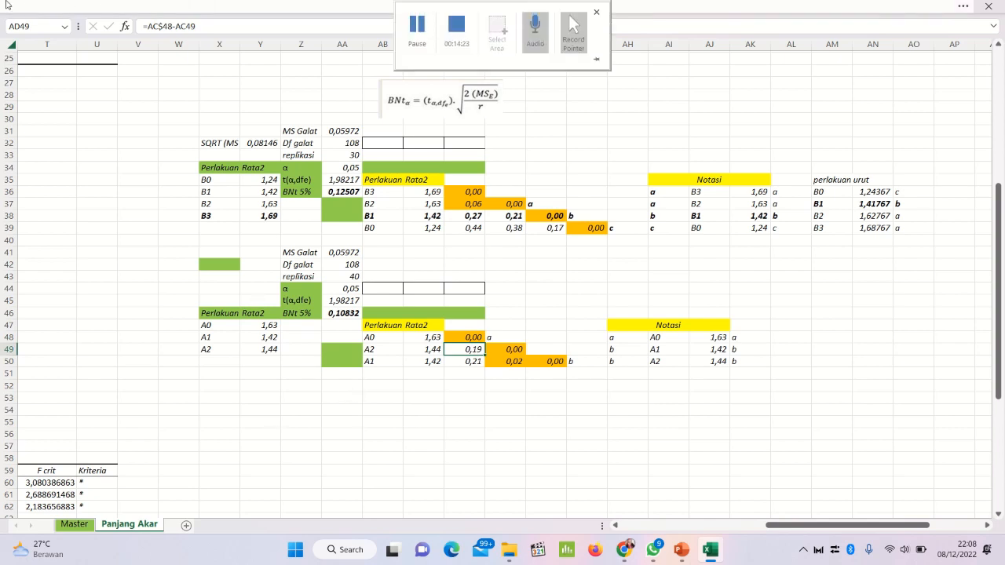
{"action": "left_click", "coordinate": [117, 5]}
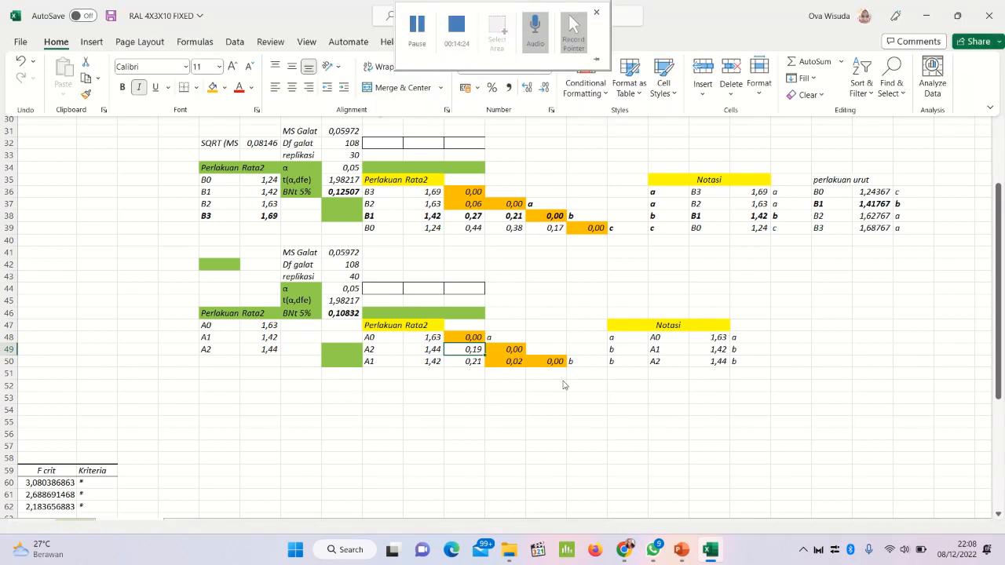
{"action": "left_click", "coordinate": [473, 339]}
{"action": "left_click", "coordinate": [473, 338]}
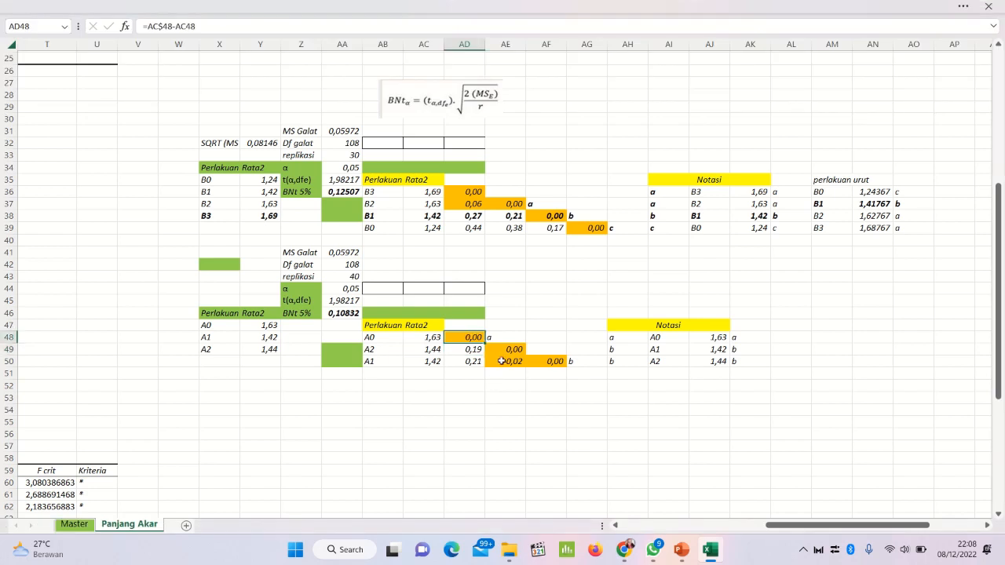
{"action": "left_click", "coordinate": [501, 339]}
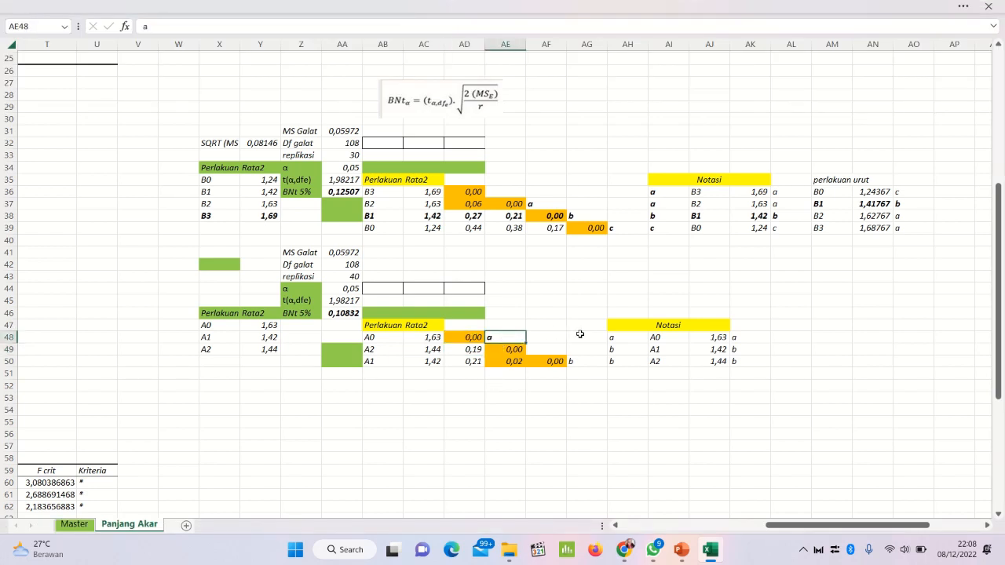
Step: Check the differences in AE49:AF50, then bold the letter b in AG50 and the letter a in AH48
{"action": "left_click", "coordinate": [518, 349]}
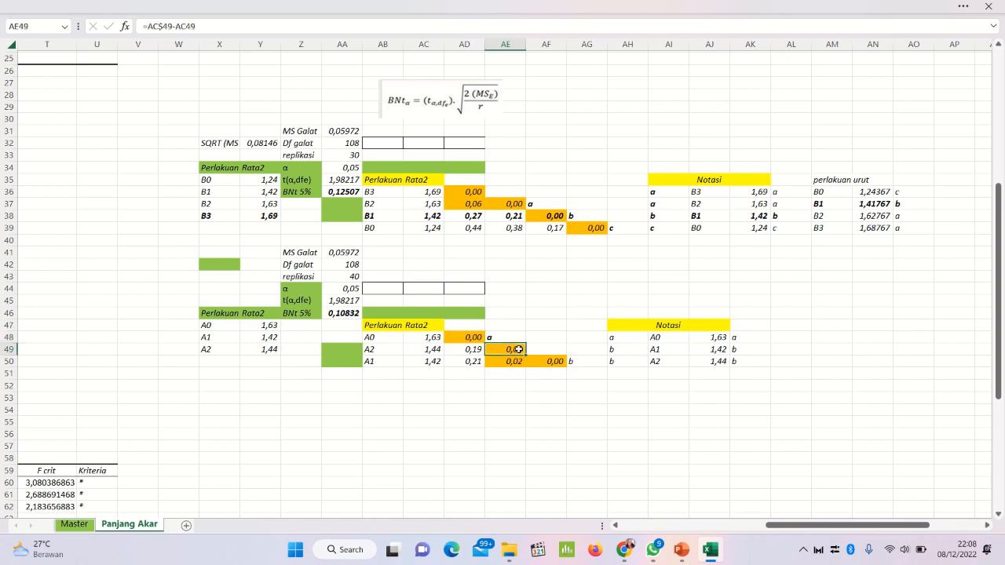
{"action": "left_click", "coordinate": [520, 363]}
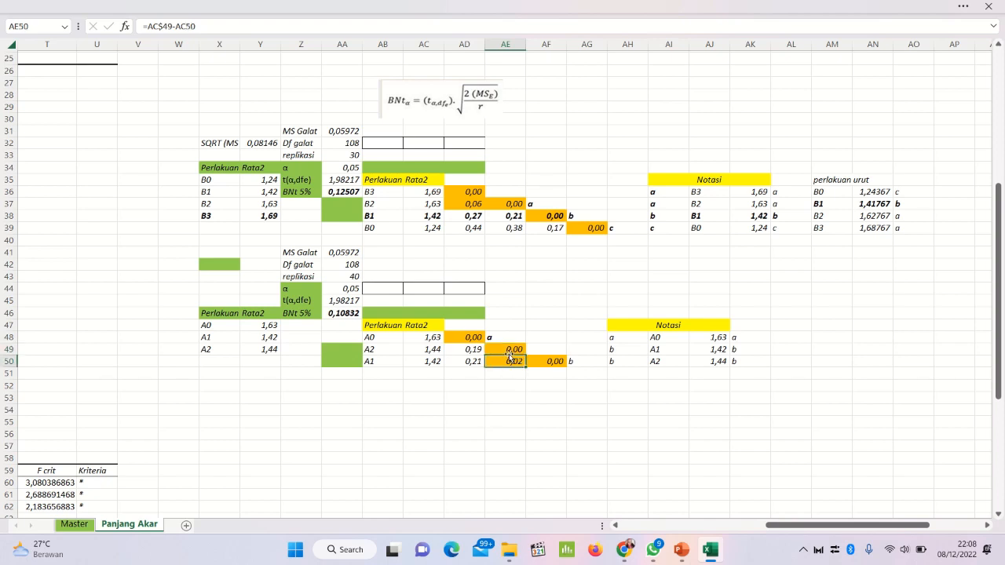
{"action": "left_click", "coordinate": [510, 349]}
{"action": "left_click", "coordinate": [506, 361]}
{"action": "left_click", "coordinate": [549, 359]}
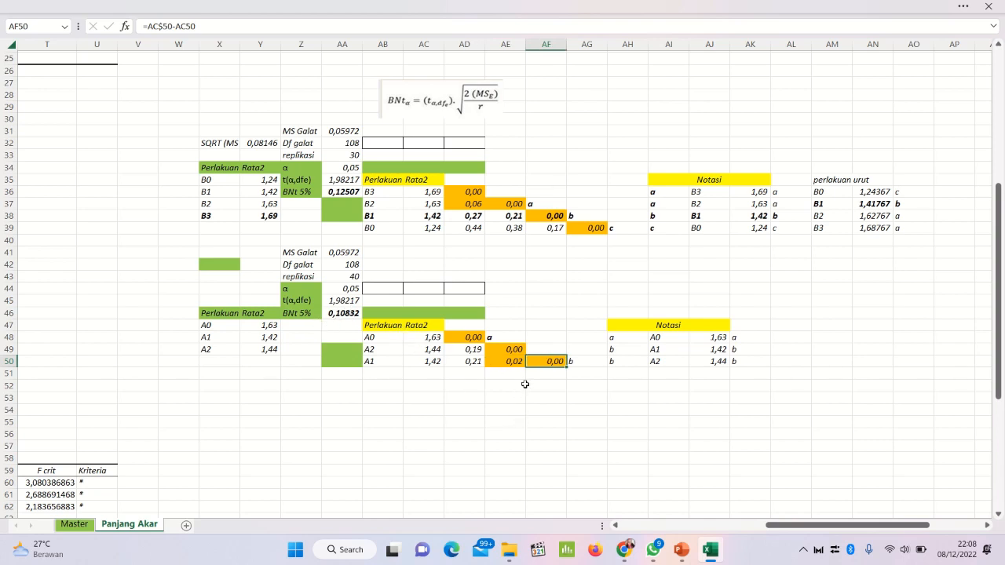
{"action": "left_click", "coordinate": [585, 363]}
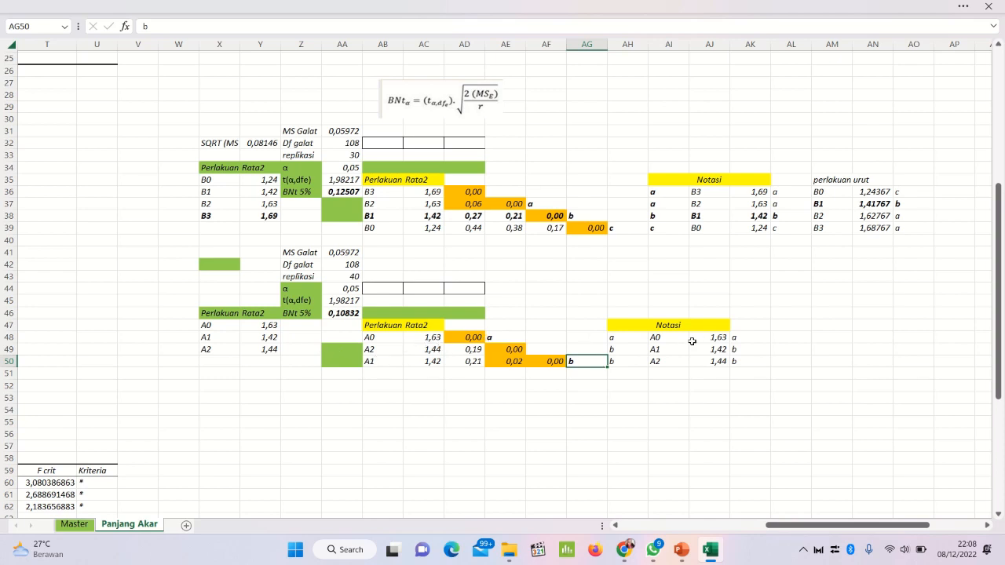
{"action": "left_click", "coordinate": [617, 337]}
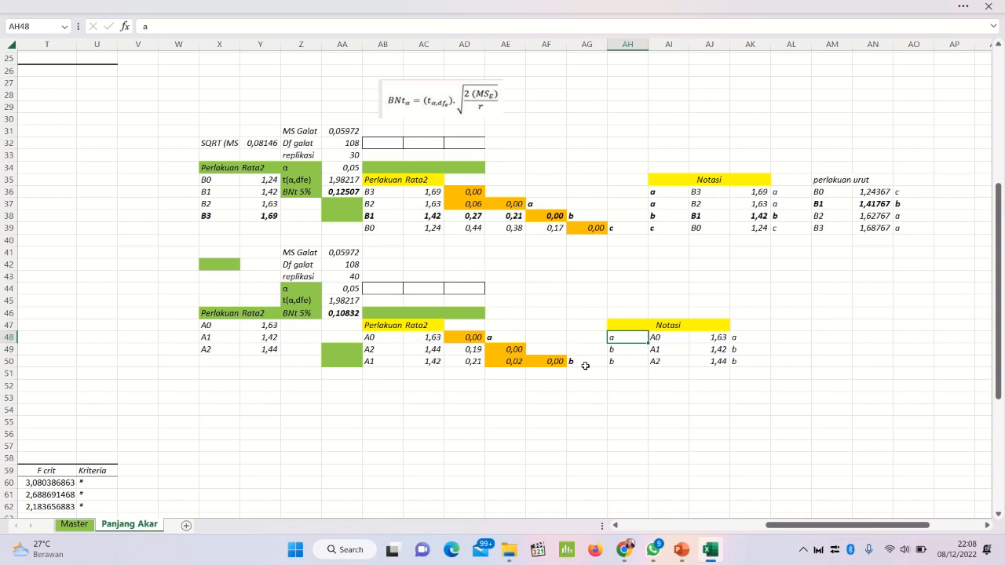
{"action": "key", "text": "ctrl+b"}
{"action": "key", "text": "Down"}
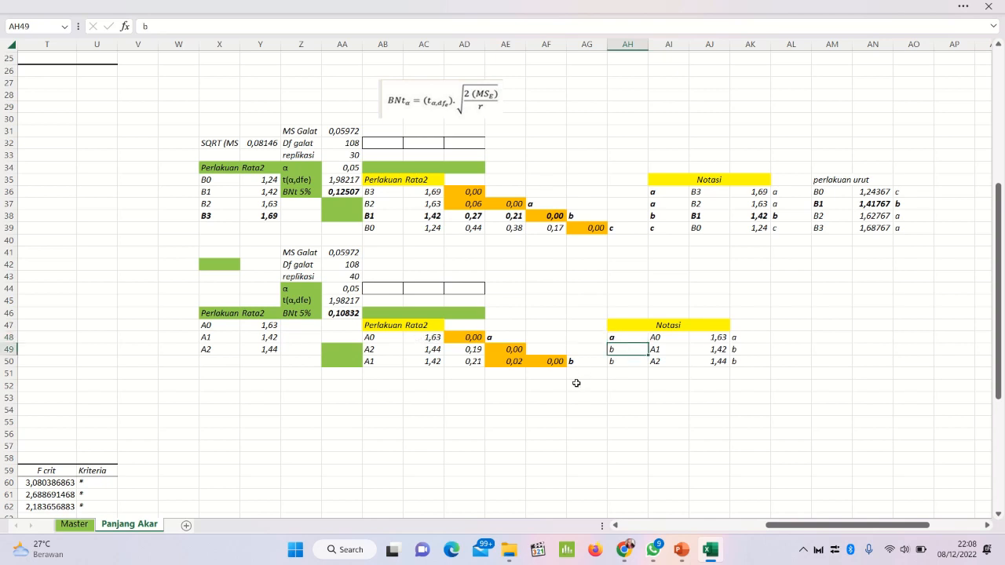
Step: Recheck the differences in AE49, AE50 and AF50 and bold the notation letters b in AH49 and AH50
{"action": "left_click", "coordinate": [514, 350]}
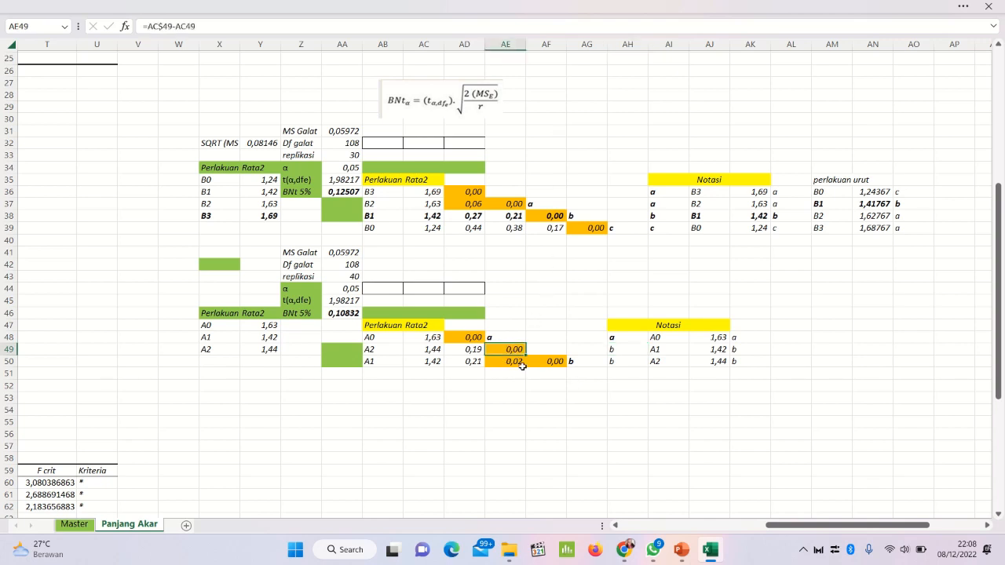
{"action": "left_click", "coordinate": [533, 360]}
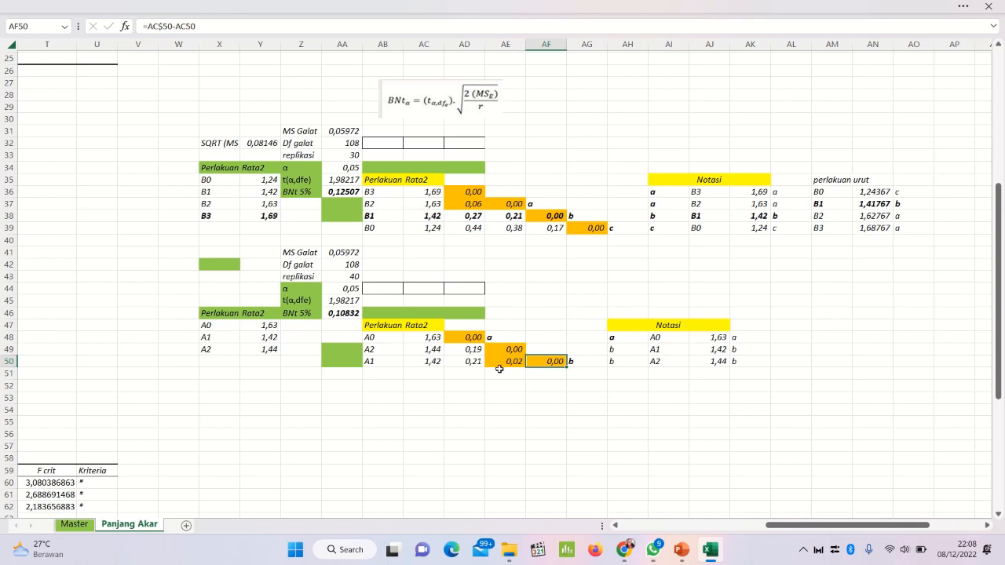
{"action": "left_click", "coordinate": [500, 365]}
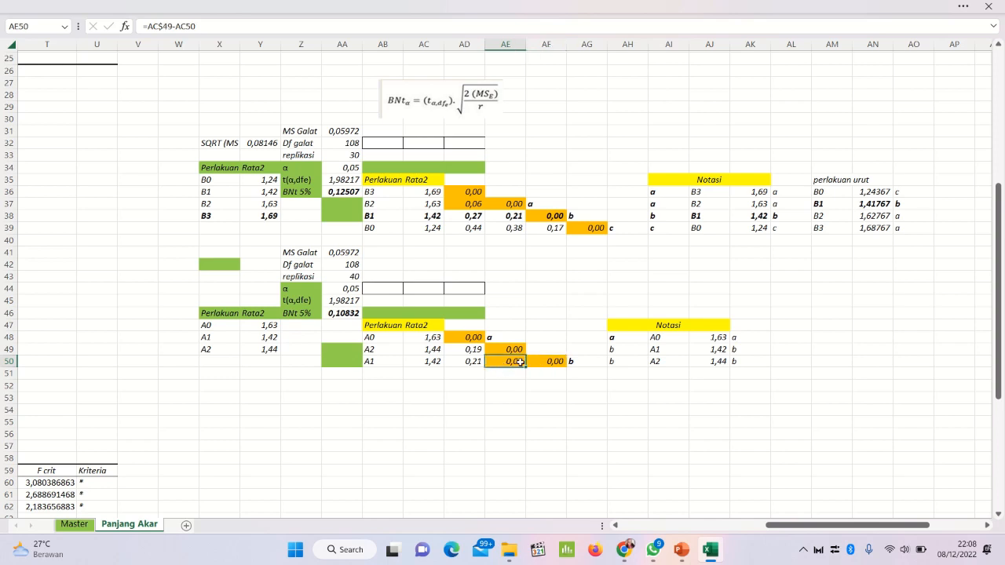
{"action": "left_click", "coordinate": [543, 359]}
{"action": "left_click", "coordinate": [502, 364]}
{"action": "left_click", "coordinate": [504, 350]}
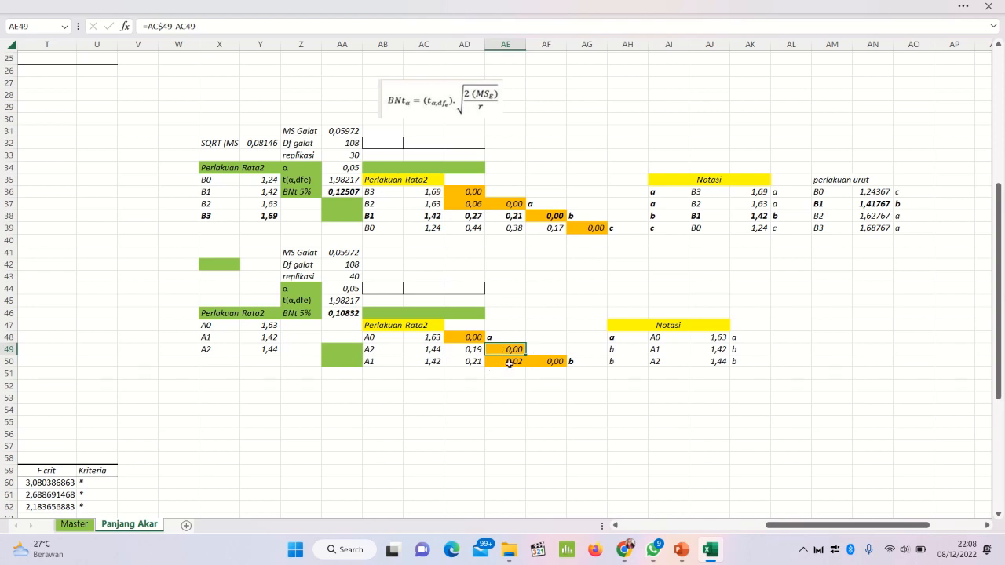
{"action": "left_click", "coordinate": [509, 363]}
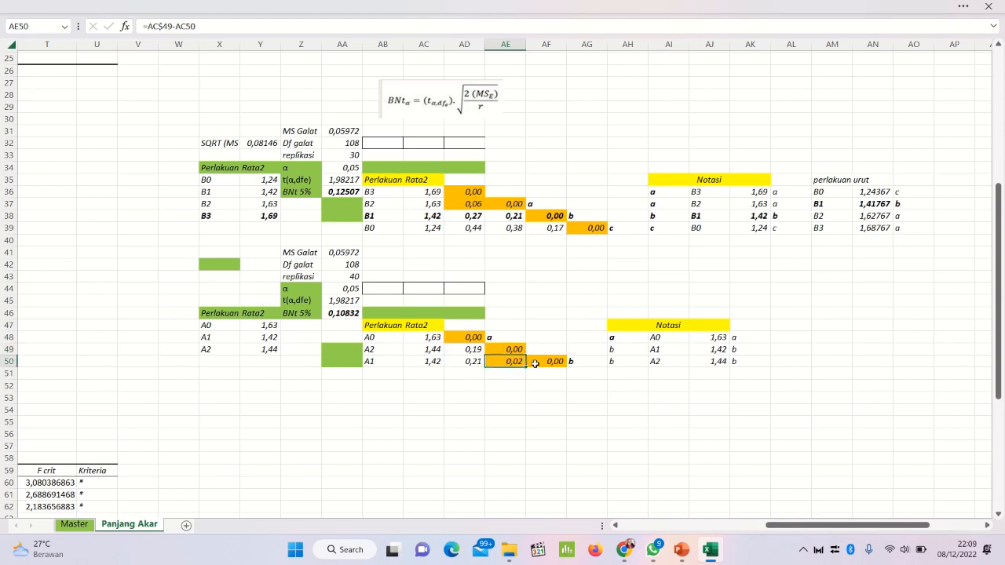
{"action": "left_click", "coordinate": [537, 363]}
{"action": "left_click", "coordinate": [514, 362]}
{"action": "left_click", "coordinate": [520, 347]}
{"action": "left_click", "coordinate": [510, 363]}
{"action": "left_click", "coordinate": [548, 362]}
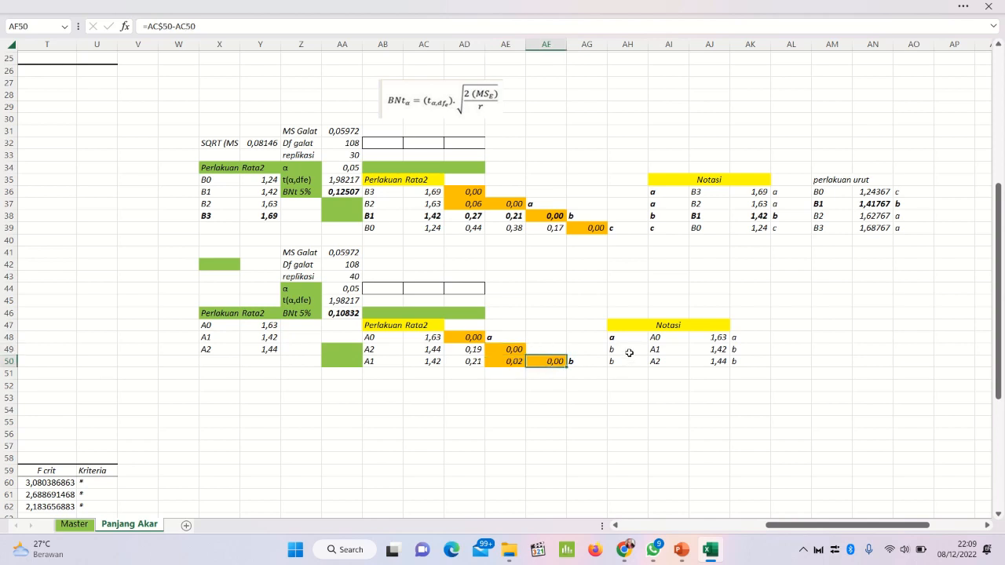
{"action": "left_click", "coordinate": [629, 351]}
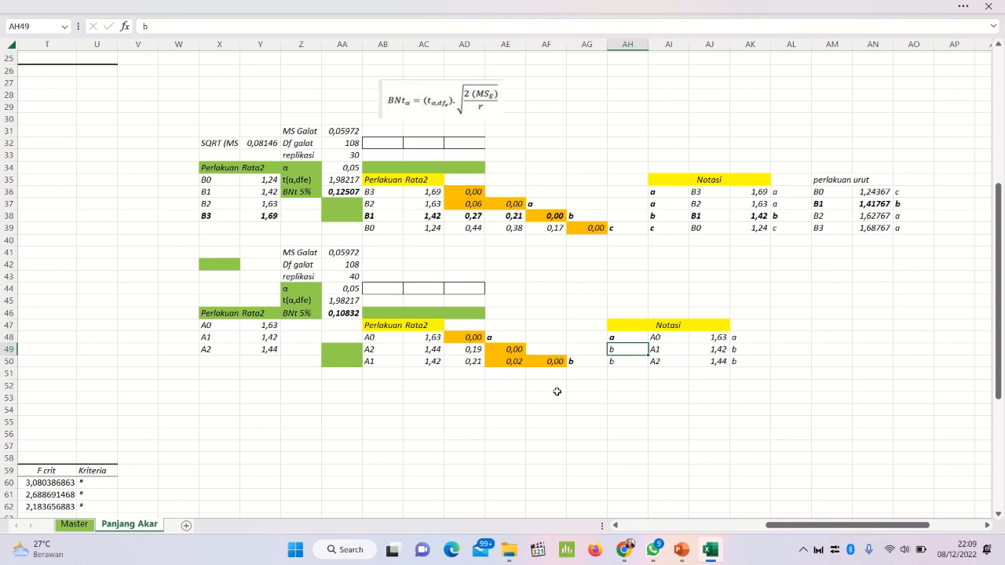
{"action": "key", "text": "Down"}
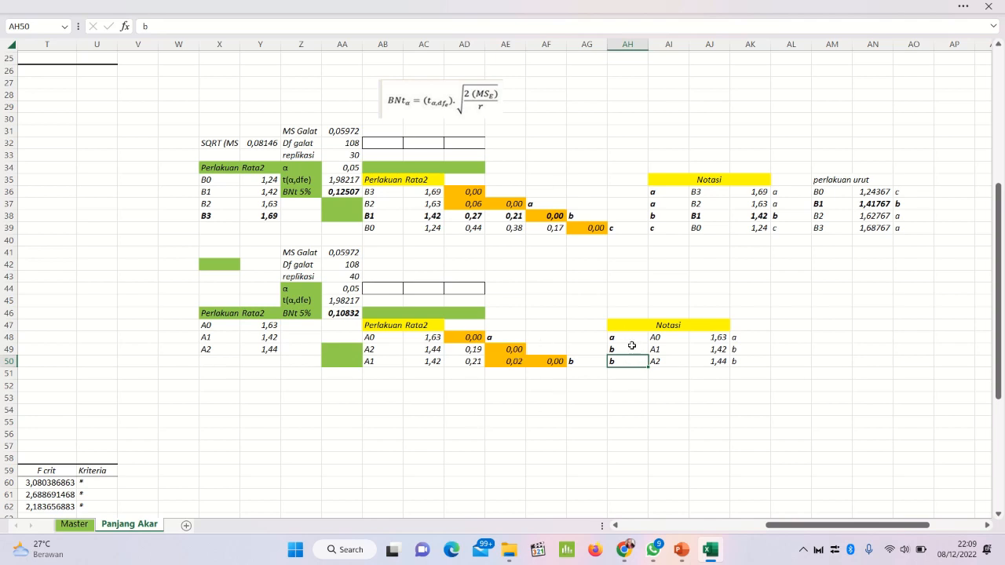
Step: Copy the sorted factor A treatments and means from AB48:AC50 and paste them into the Notasi table at AI48
{"action": "left_click", "coordinate": [389, 335]}
{"action": "left_click_drag", "start_coordinate": [389, 336], "coordinate": [418, 361]}
{"action": "right_click", "coordinate": [420, 358]}
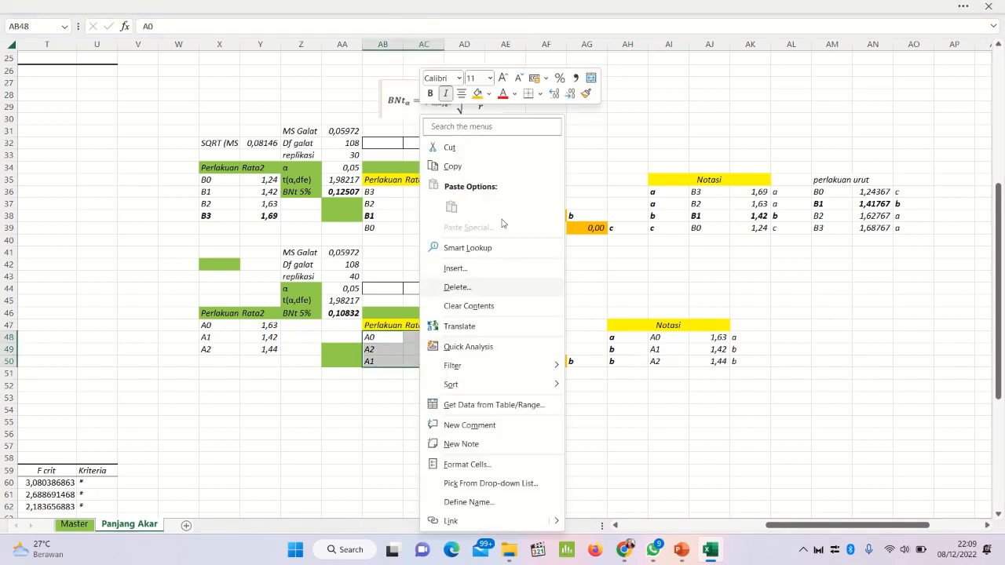
{"action": "left_click", "coordinate": [477, 166]}
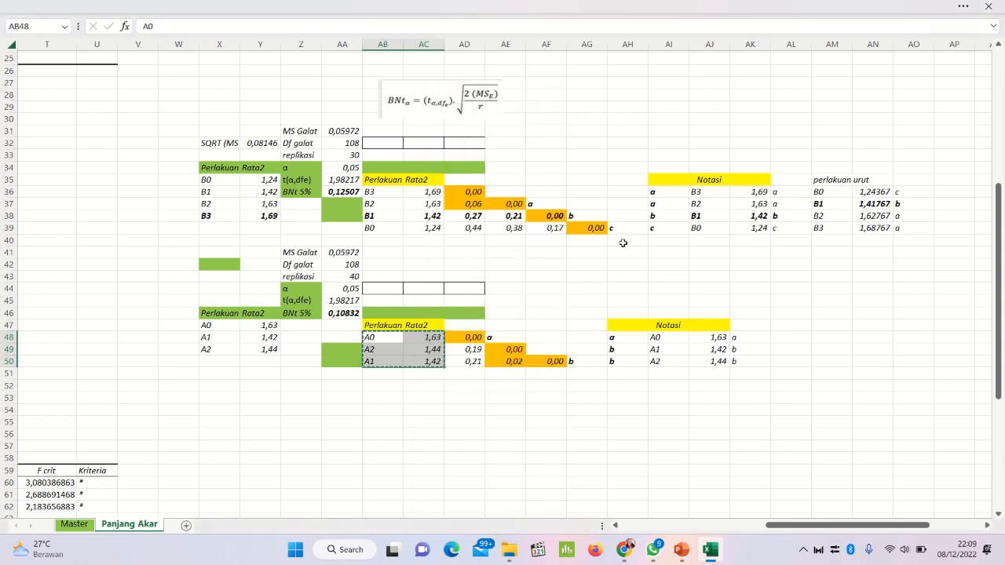
{"action": "left_click", "coordinate": [661, 340]}
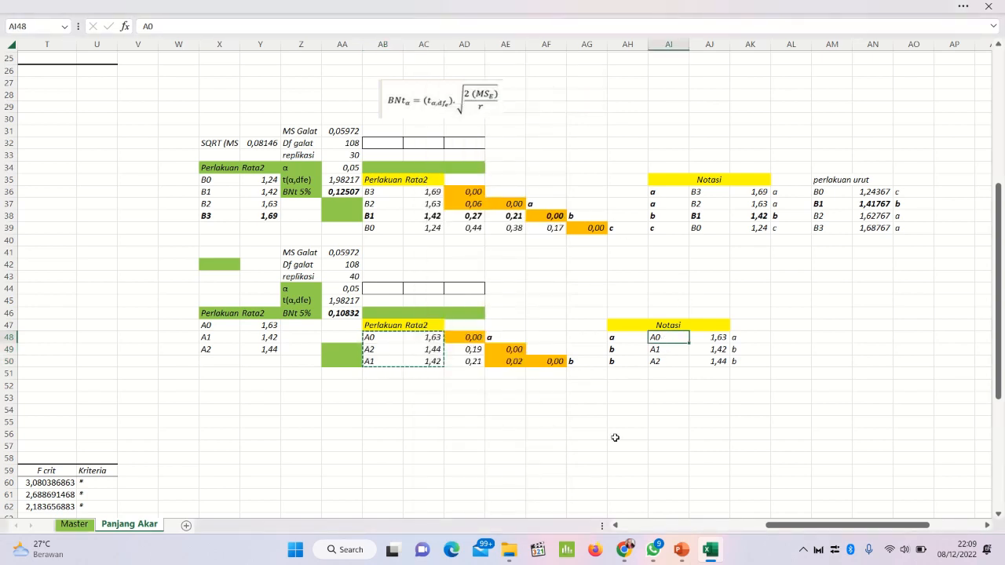
{"action": "key", "text": "ctrl+v"}
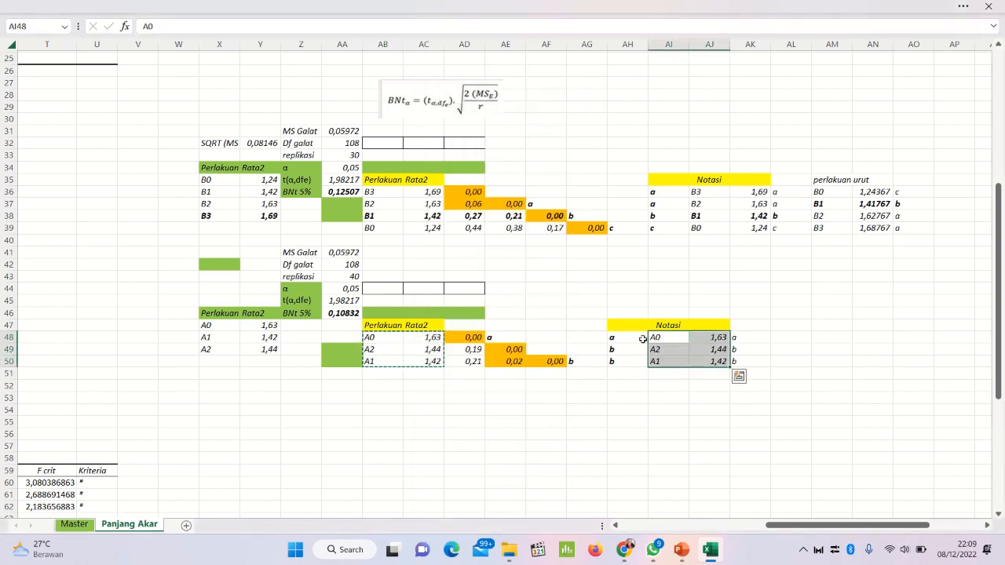
Step: Copy the notation letters from AH48:AH50 and paste them beside the factor A means at AK48
{"action": "left_click_drag", "start_coordinate": [637, 337], "coordinate": [628, 361]}
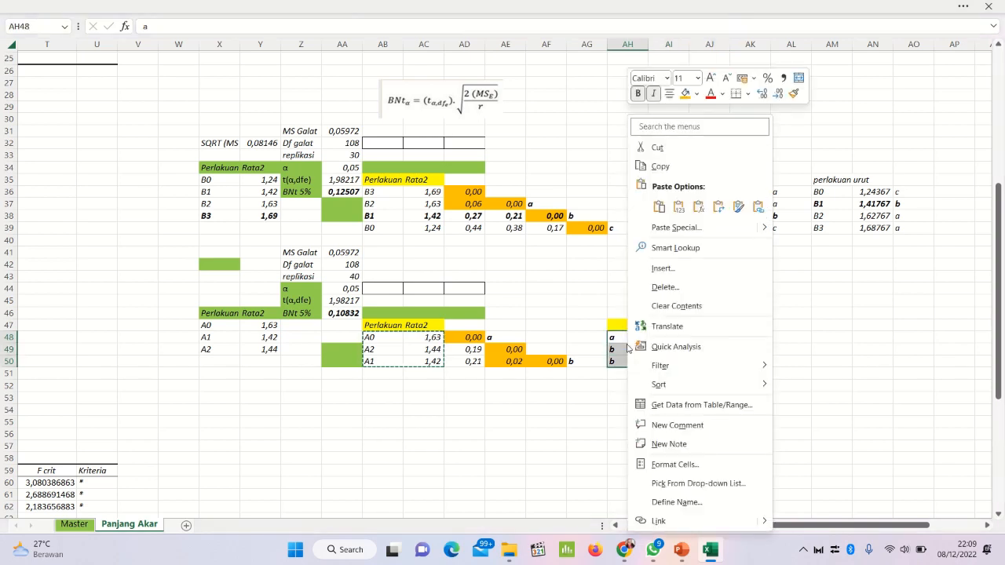
{"action": "right_click", "coordinate": [628, 351]}
{"action": "left_click", "coordinate": [675, 166]}
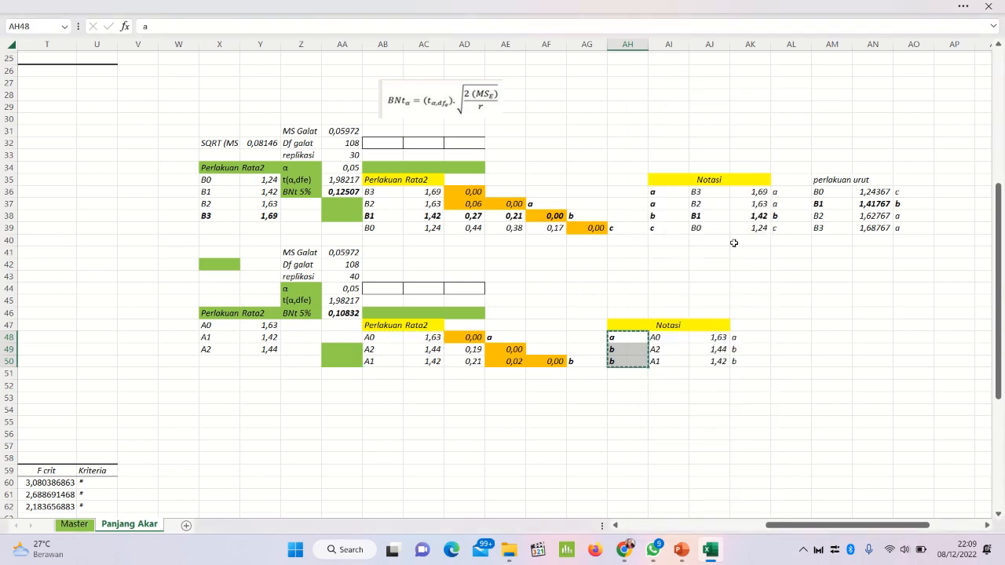
{"action": "left_click", "coordinate": [748, 339]}
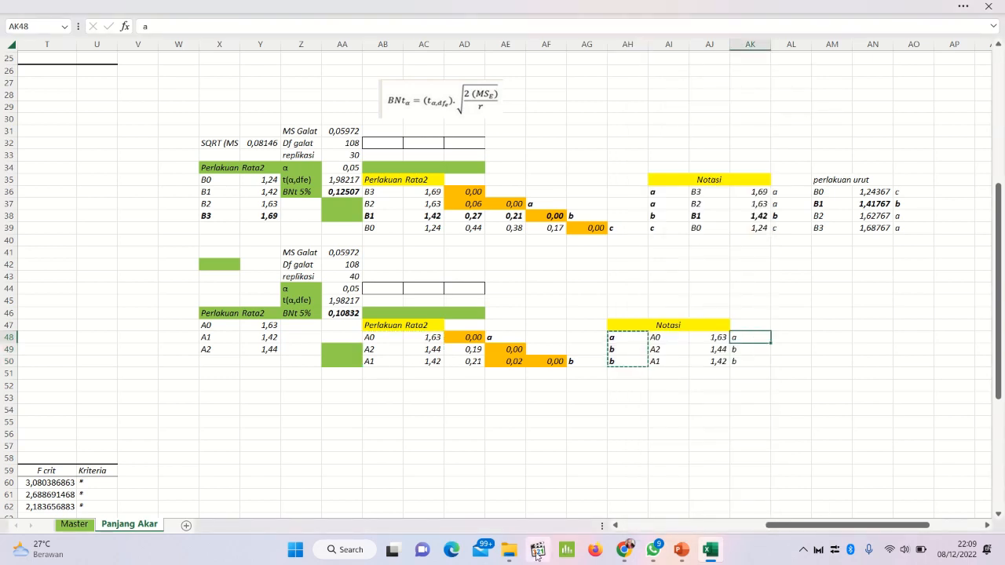
{"action": "key", "text": "ctrl+v"}
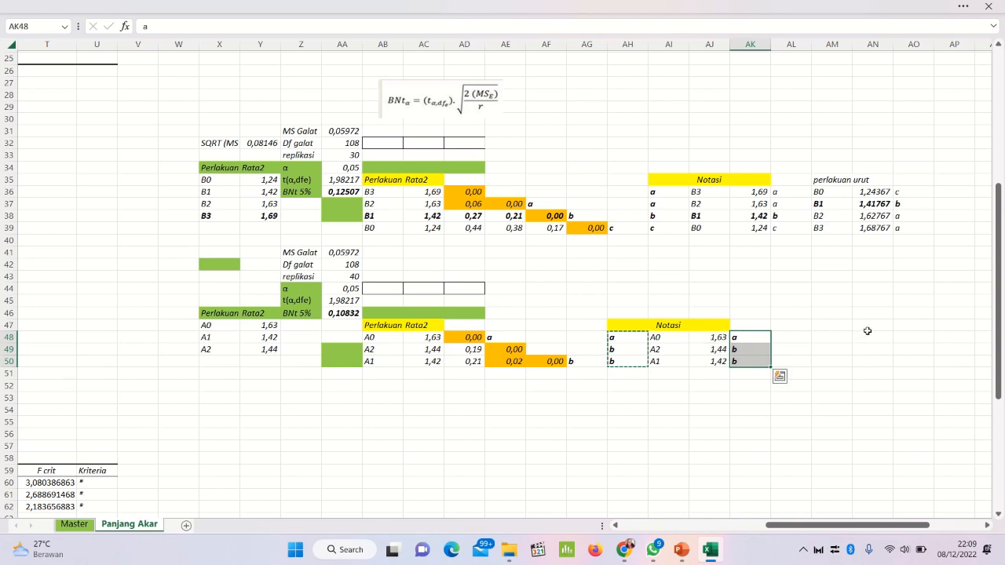
Step: Enter the heading "Perlakuan urut" in AL47 beside the factor A Notasi table
{"action": "left_click", "coordinate": [796, 322]}
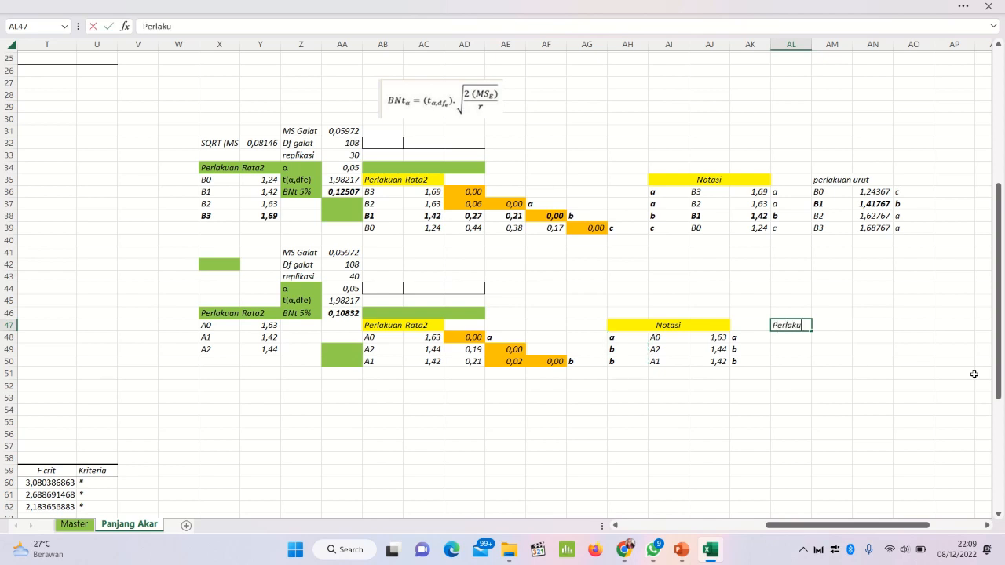
{"action": "type", "text": "Perlakuan urut"}
{"action": "key", "text": "Return"}
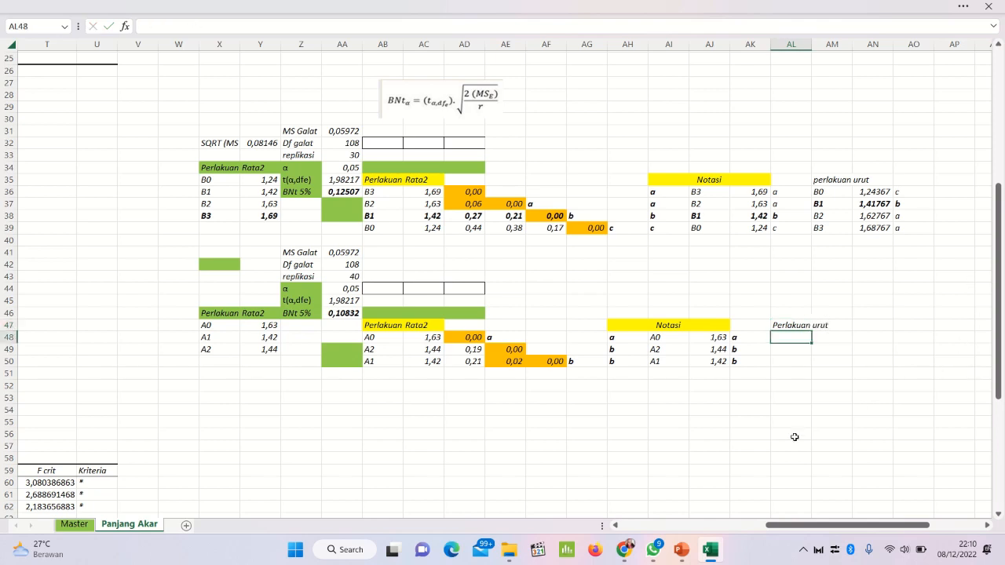
Step: Copy the factor A Notasi table from AI48:AK50 and paste it as values under the Perlakuan urut heading at AL48
{"action": "left_click_drag", "start_coordinate": [658, 336], "coordinate": [733, 361]}
{"action": "right_click", "coordinate": [733, 361]}
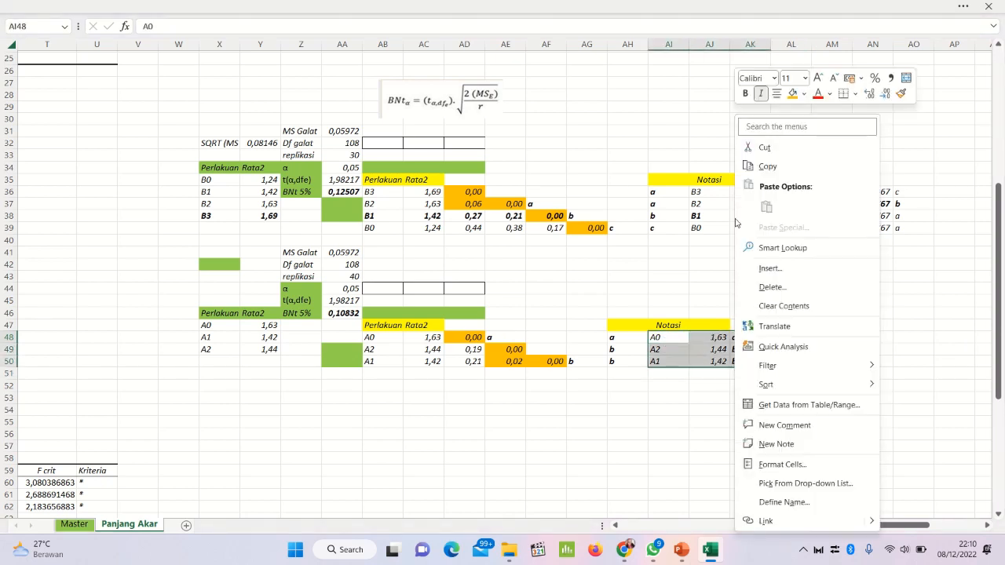
{"action": "left_click", "coordinate": [763, 166]}
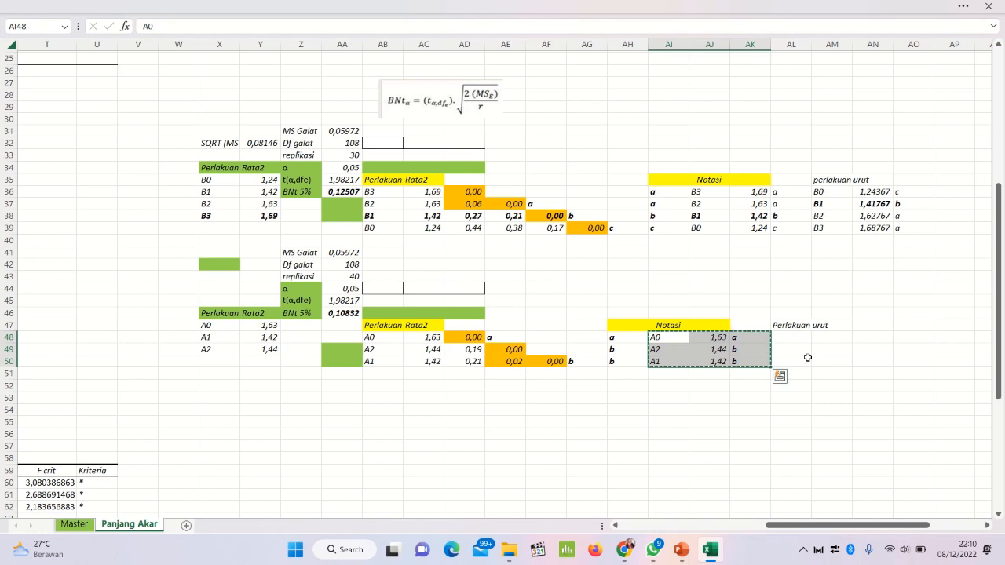
{"action": "left_click", "coordinate": [790, 336]}
{"action": "right_click", "coordinate": [791, 337]}
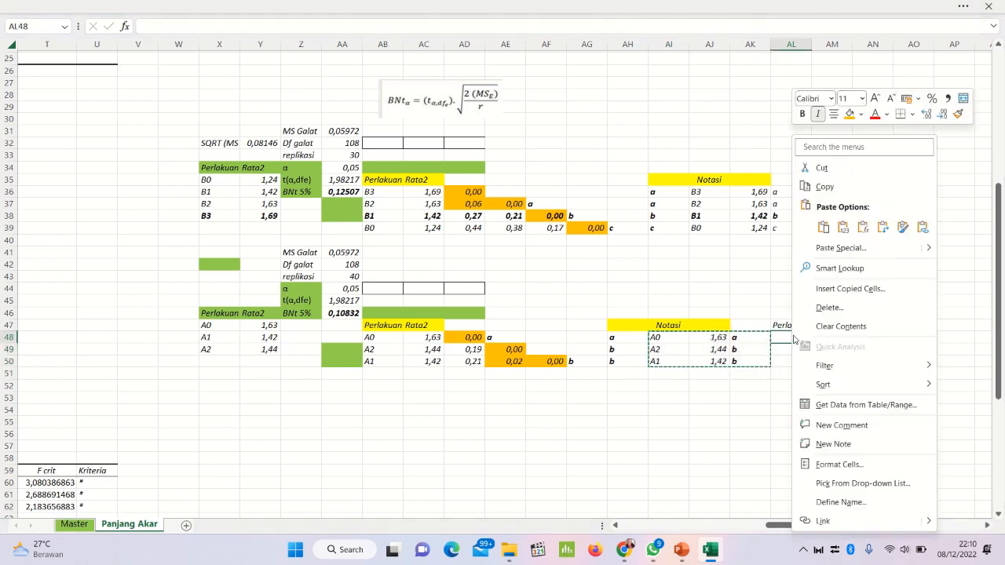
{"action": "left_click", "coordinate": [834, 239]}
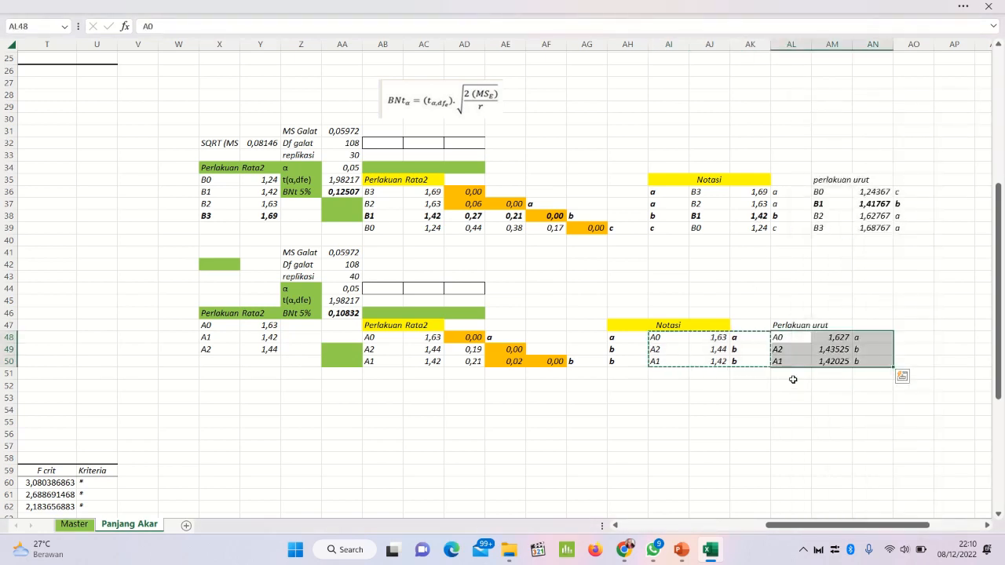
Step: Sort the pasted factor A range AL48:AN50 by Column AL on cell values in A to Z order
{"action": "right_click", "coordinate": [780, 335]}
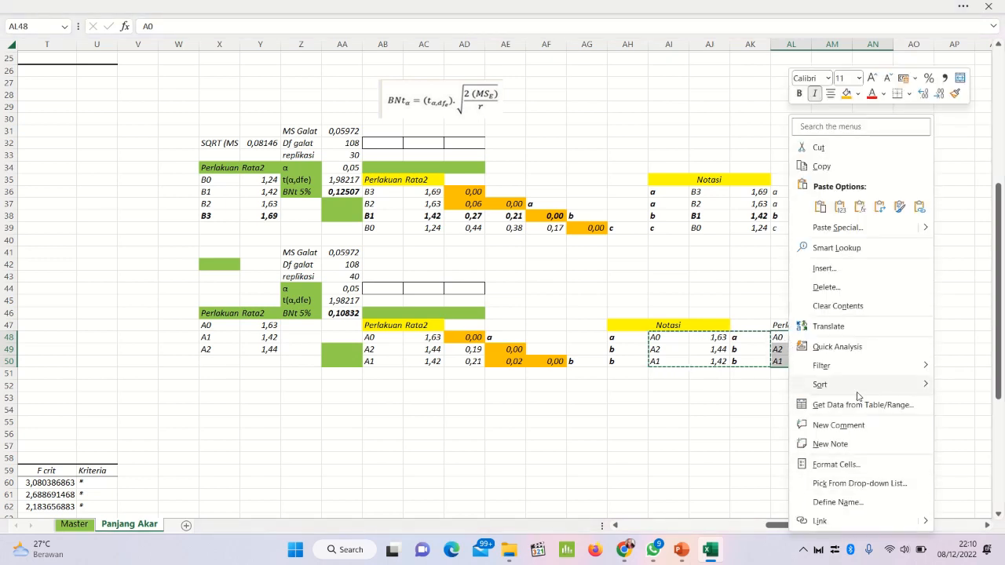
{"action": "mouse_move", "coordinate": [820, 384]}
{"action": "left_click", "coordinate": [649, 485]}
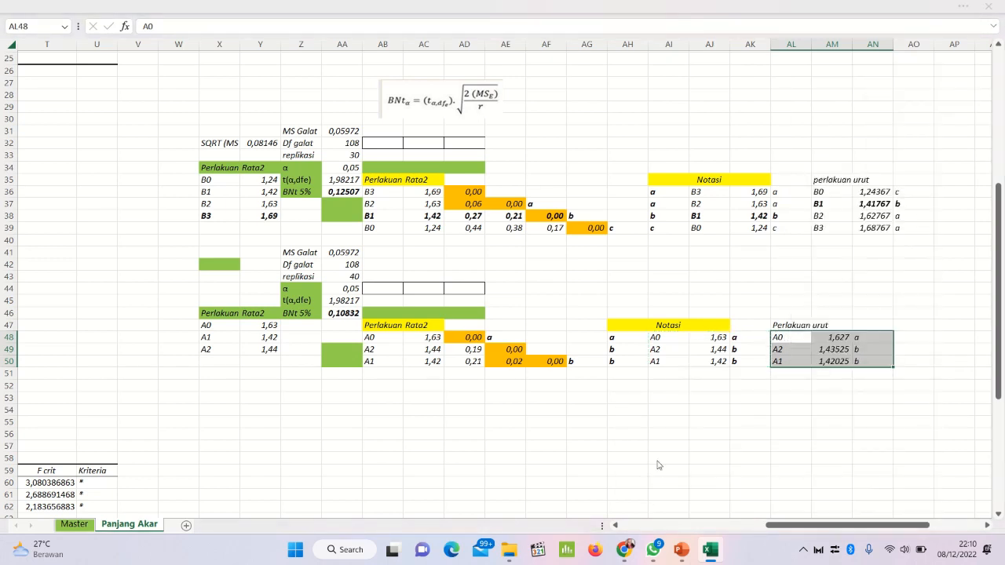
{"action": "left_click_drag", "start_coordinate": [658, 148], "coordinate": [478, 172]}
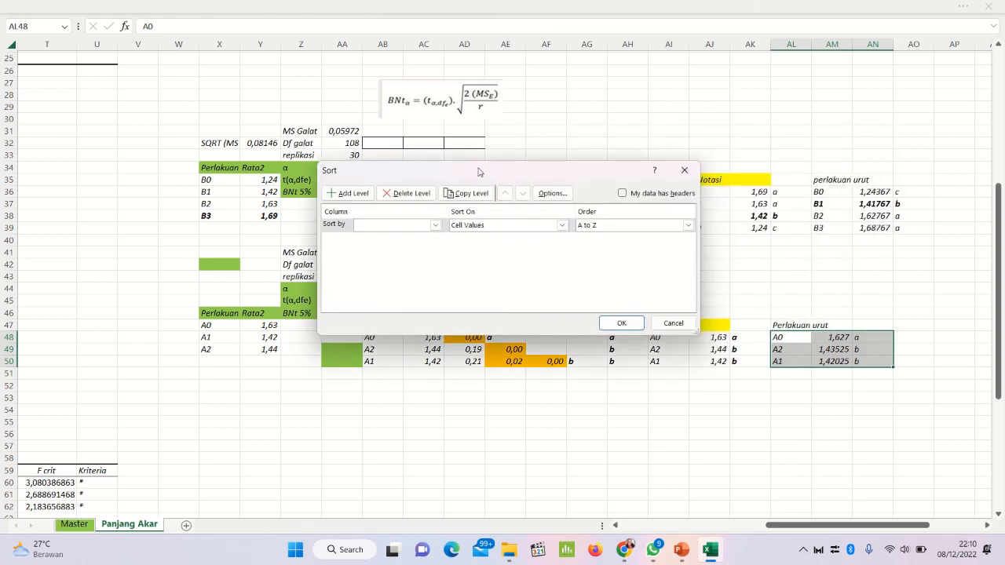
{"action": "left_click", "coordinate": [435, 226]}
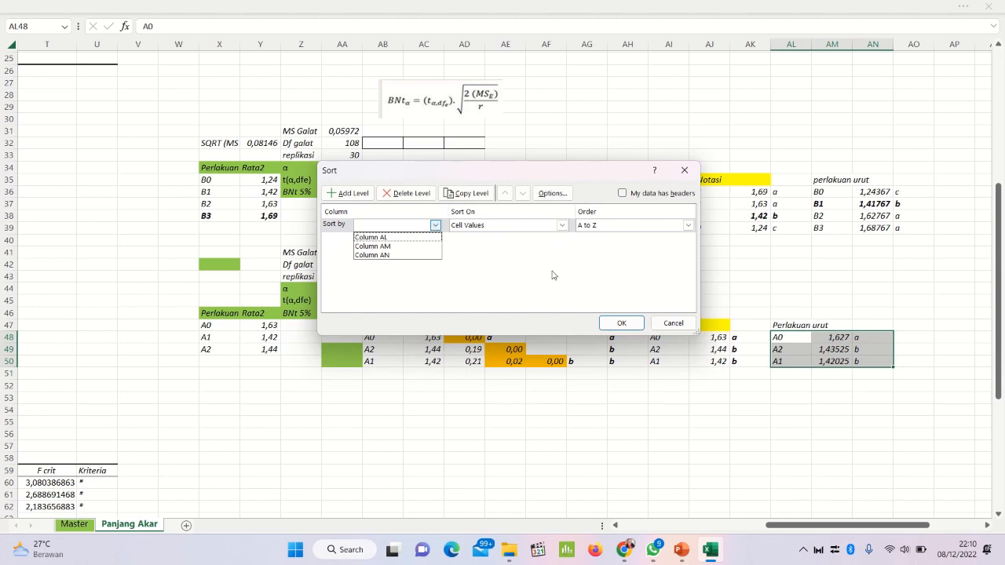
{"action": "left_click", "coordinate": [400, 238]}
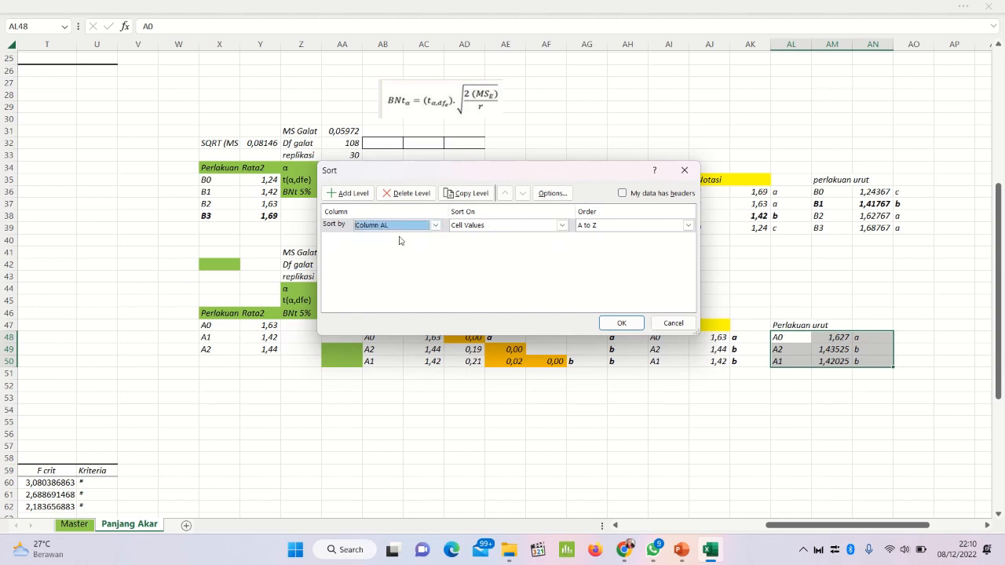
{"action": "left_click", "coordinate": [621, 322]}
{"action": "left_click", "coordinate": [765, 411]}
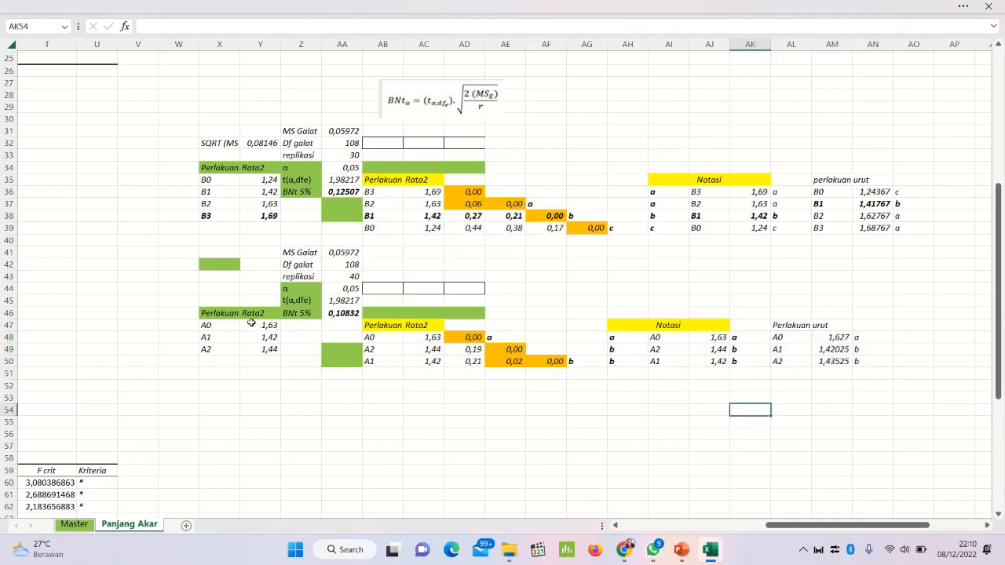
Step: Compare the sorted factor A treatments with the original means in X47:Y49 and review the interaction BNT table above
{"action": "left_click", "coordinate": [235, 323]}
{"action": "left_click", "coordinate": [251, 341]}
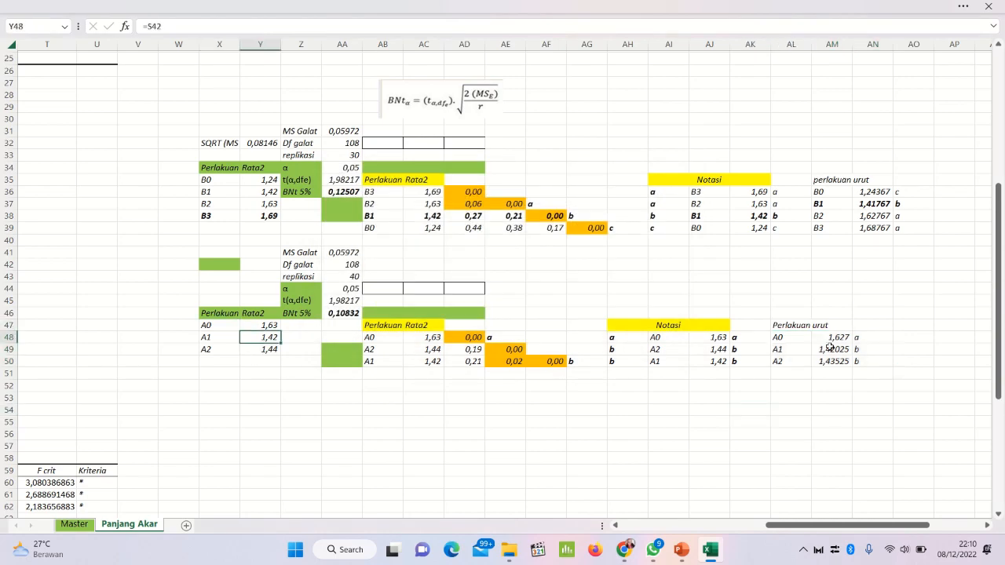
{"action": "left_click", "coordinate": [806, 363]}
{"action": "scroll", "coordinate": [603, 440], "scroll_direction": "up", "scroll_amount": 8}
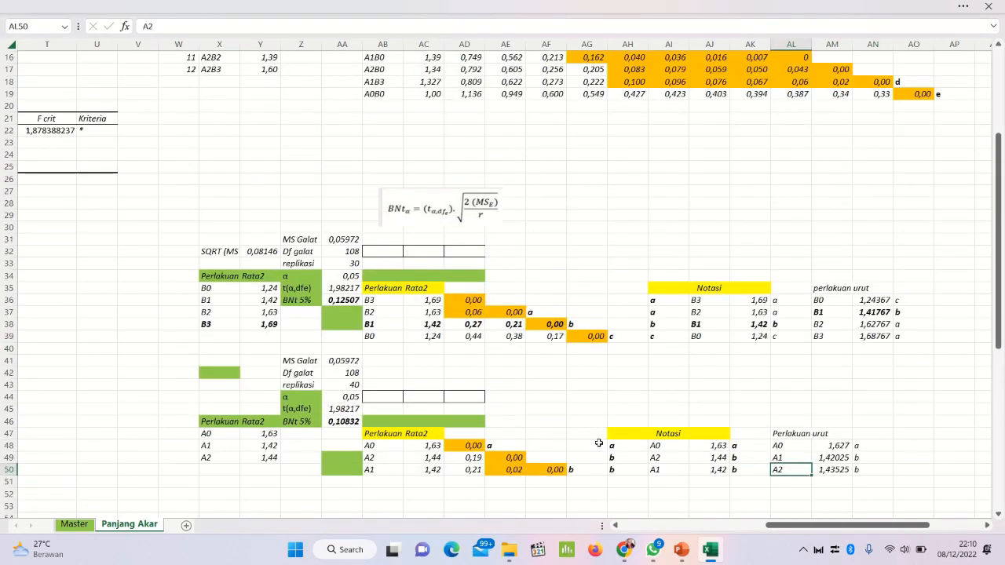
{"action": "scroll", "coordinate": [603, 428], "scroll_direction": "up", "scroll_amount": 1}
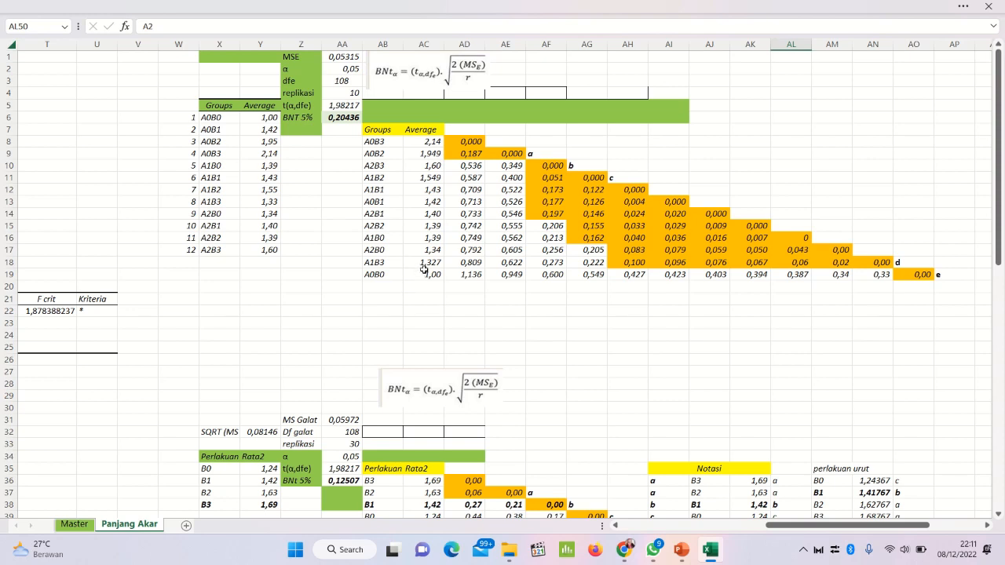
{"action": "mouse_move", "coordinate": [834, 4]}
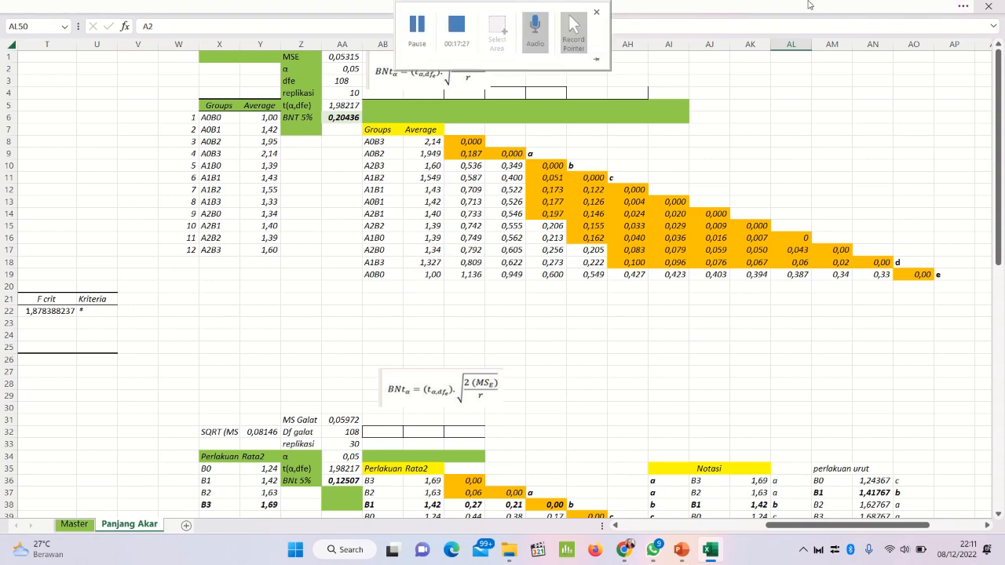